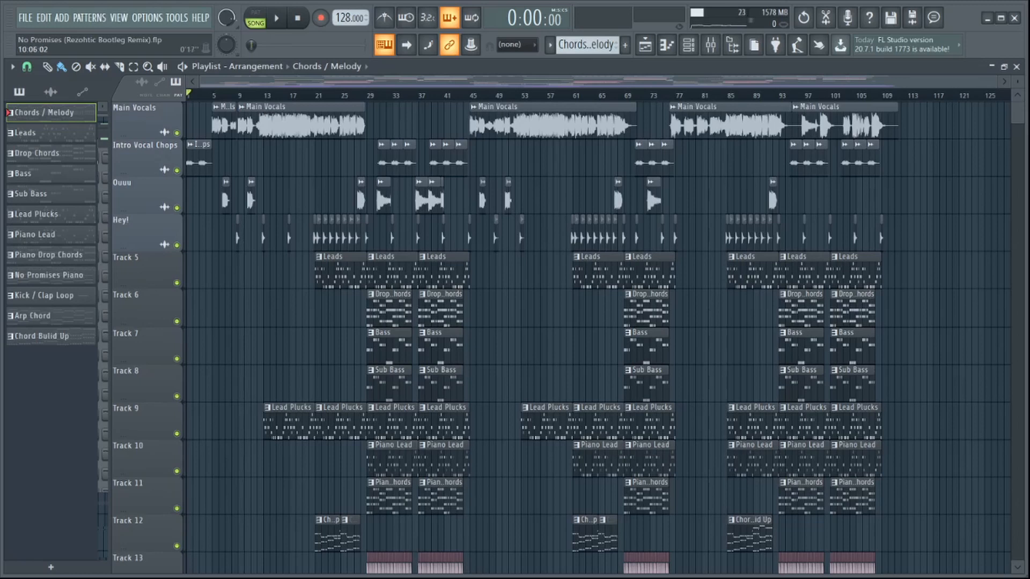
- Look over the playlist arrangement from the Main Vocals track down to Track 30 and back
scroll(144, 231, down, 9)
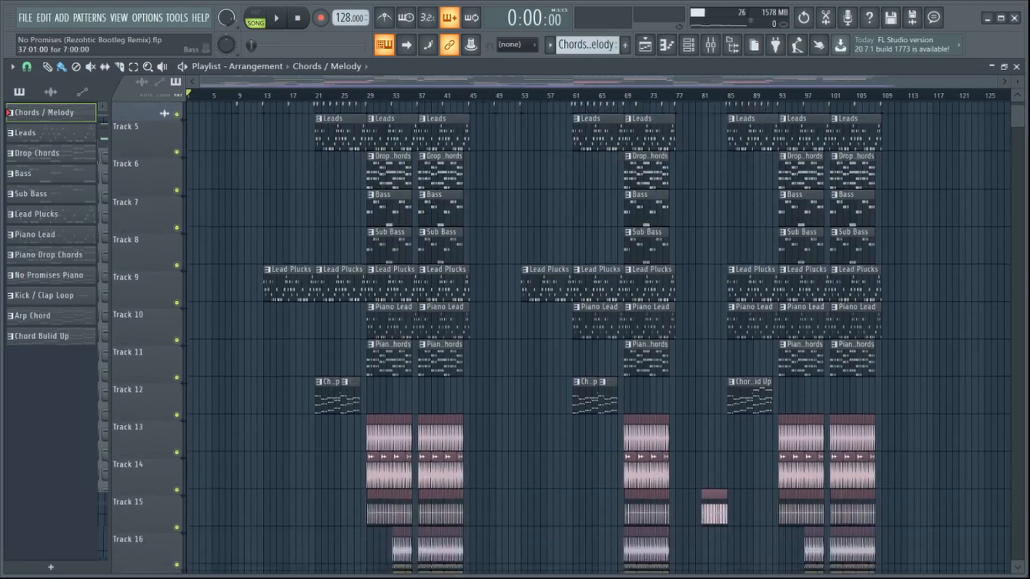
scroll(145, 257, down, 10)
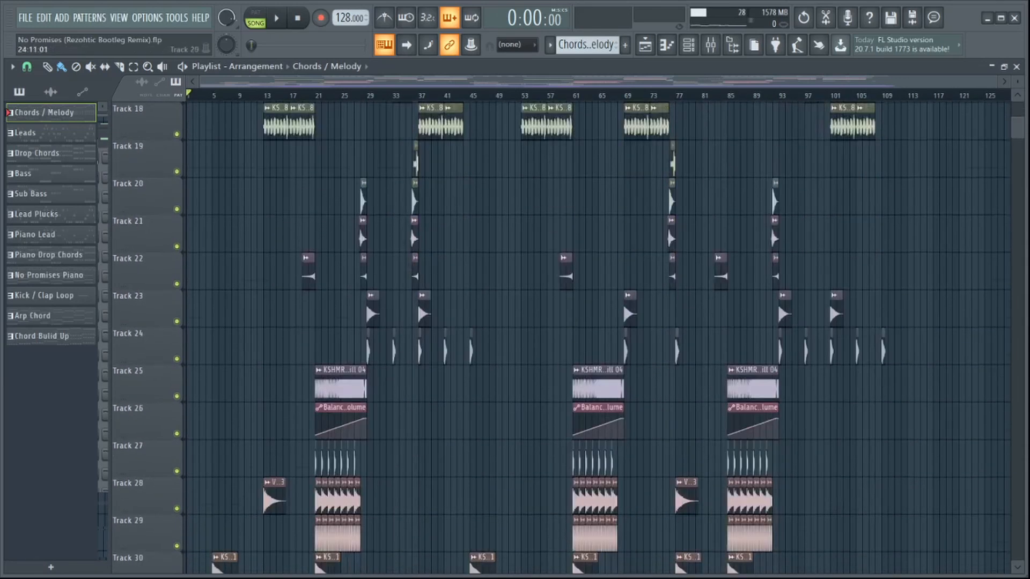
scroll(598, 338, up, 19)
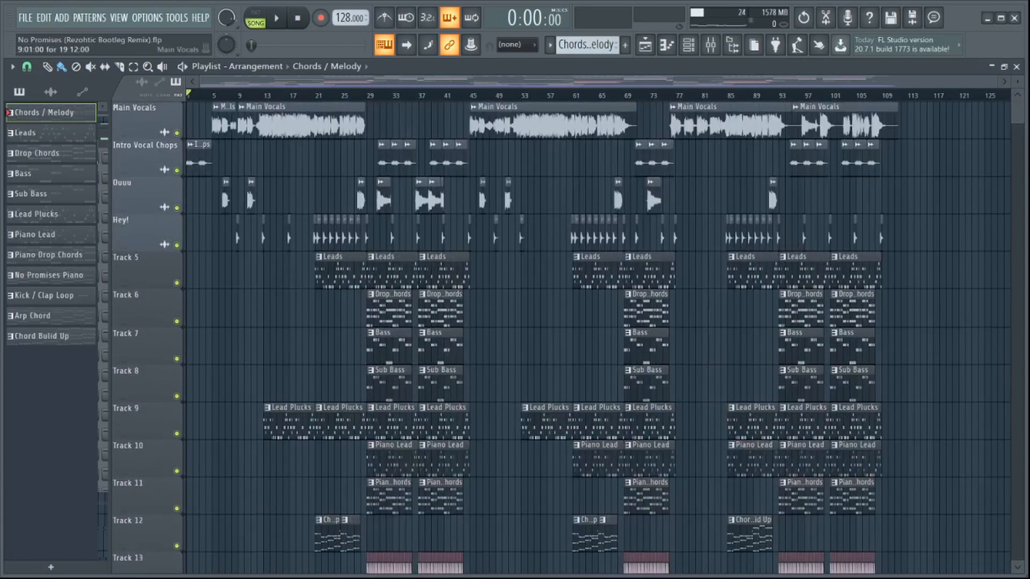
- Solo the Main Vocals track and listen to it from bar 5
scroll(317, 338, up, 4)
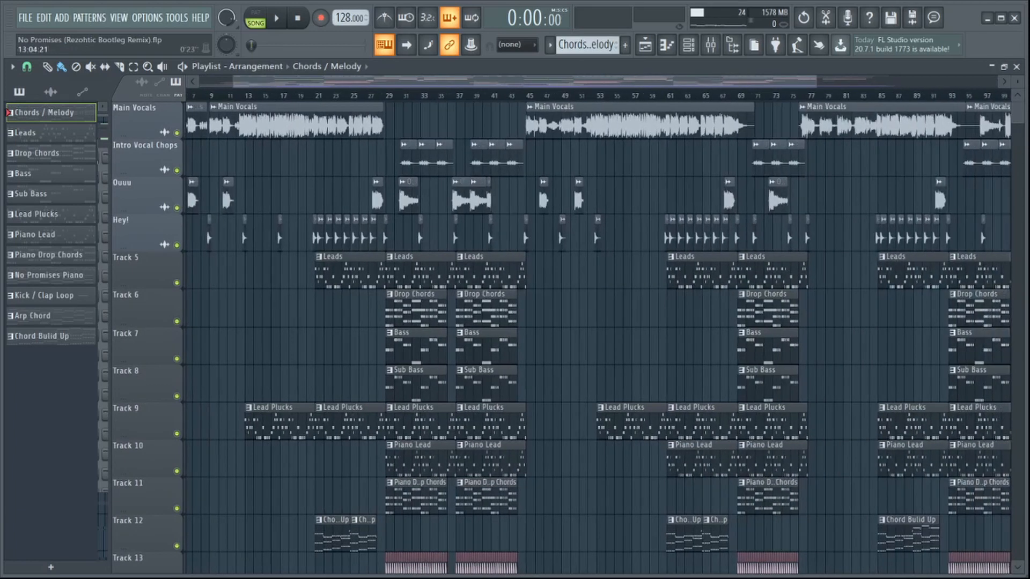
scroll(248, 124, left, 2)
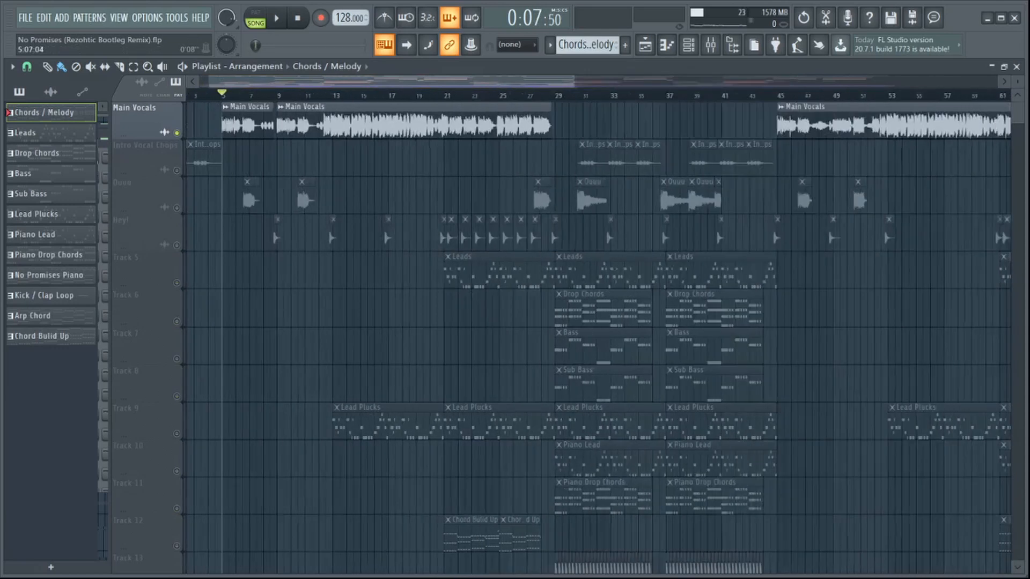
drag(231, 82, 211, 82)
drag(344, 82, 548, 82)
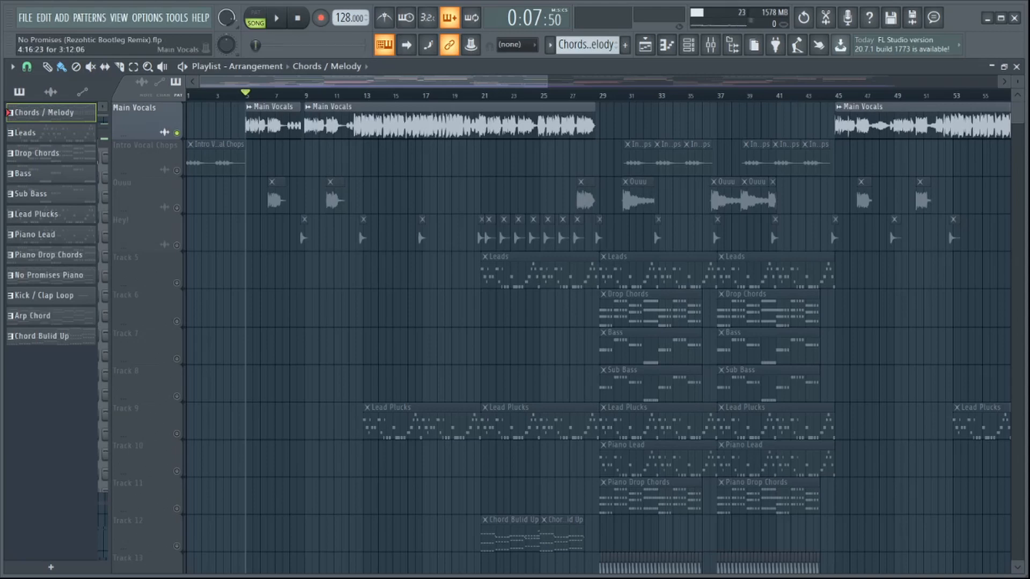
key(space)
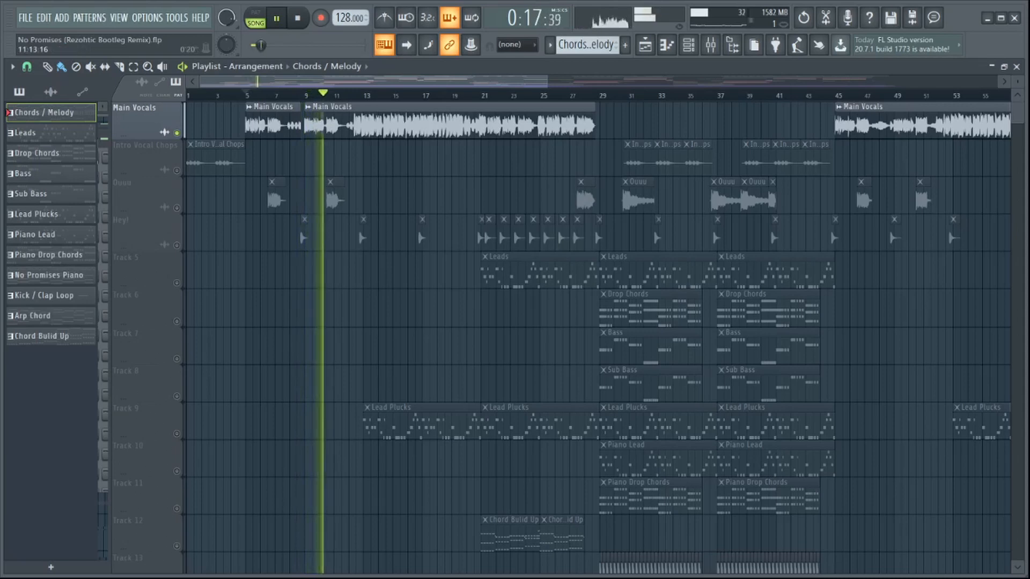
scroll(328, 322, down, 2)
scroll(328, 322, up, 3)
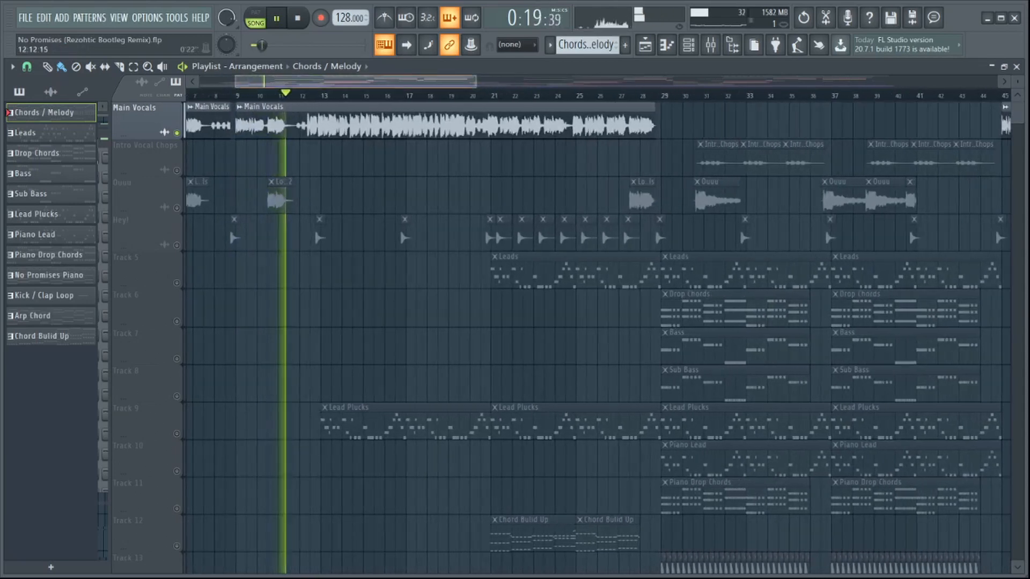
scroll(316, 322, left, 3)
scroll(337, 322, up, 1)
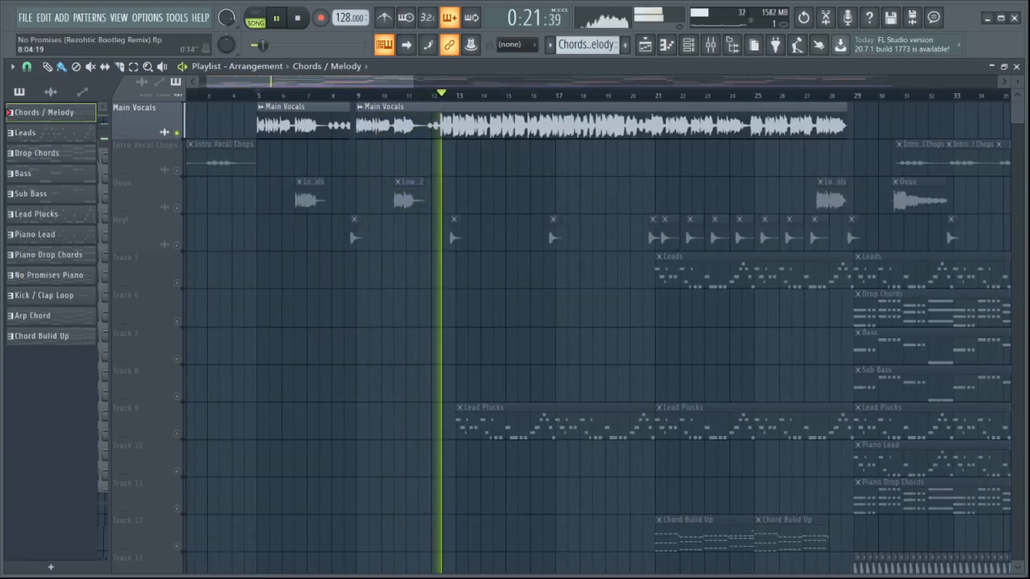
key(space)
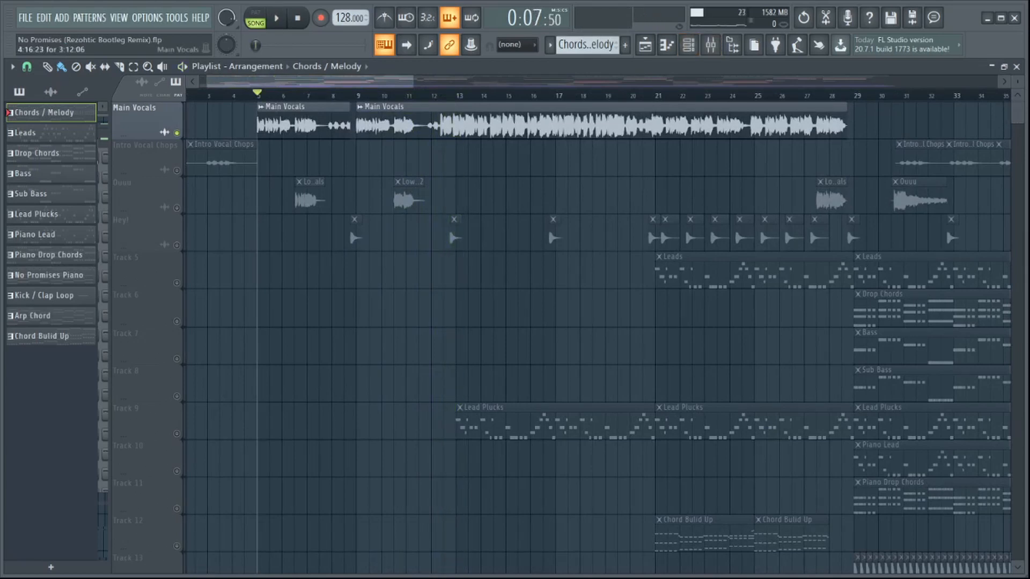
- Inspect the channel settings of the Main Vocals clip and close them
double_click(399, 123)
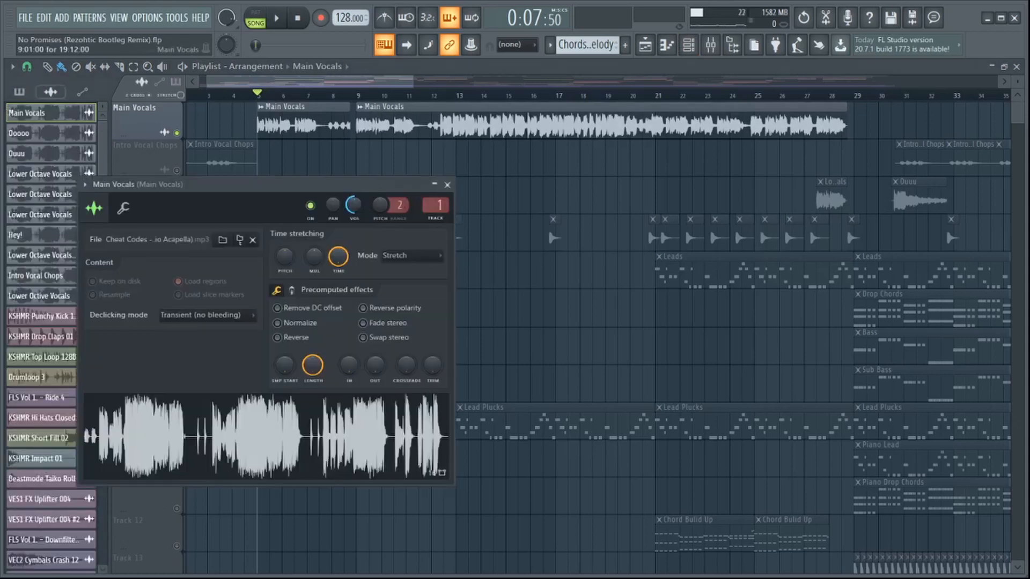
drag(312, 184, 434, 163)
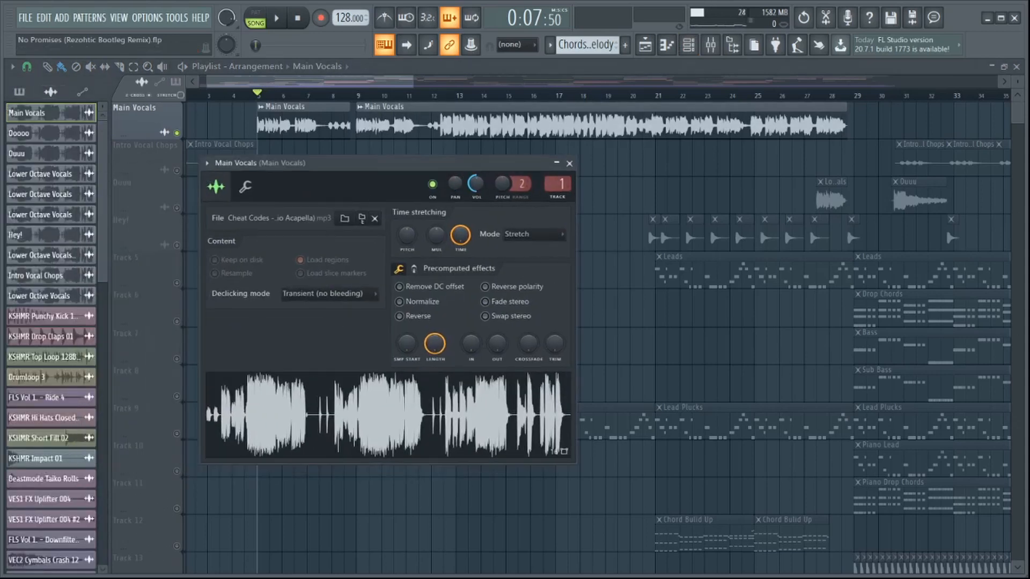
click(569, 163)
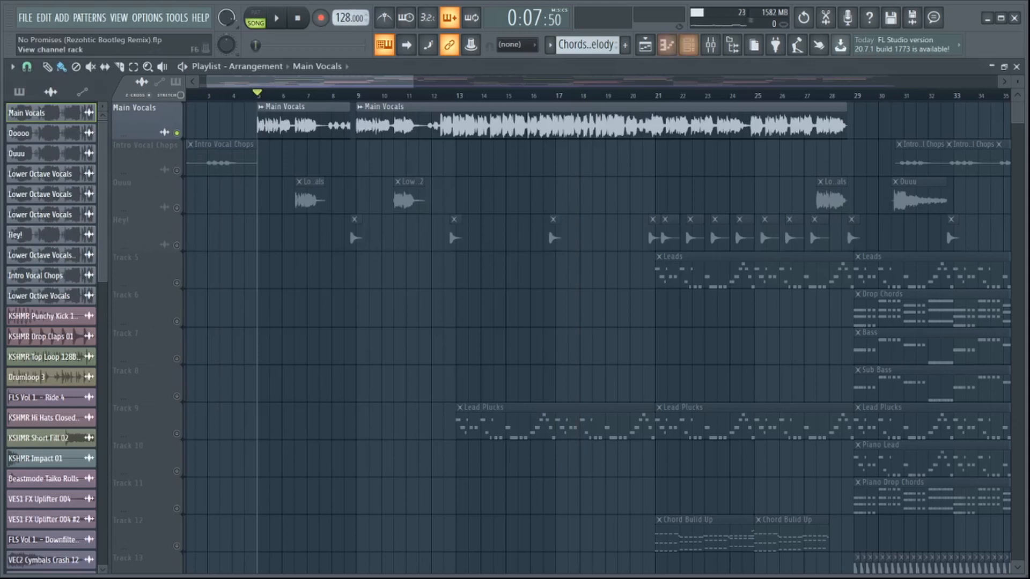
- Review the effects on the Main Vocals mixer channel, including OTT, Fruity parametric EQ 2 and CamelCrusher
click(711, 45)
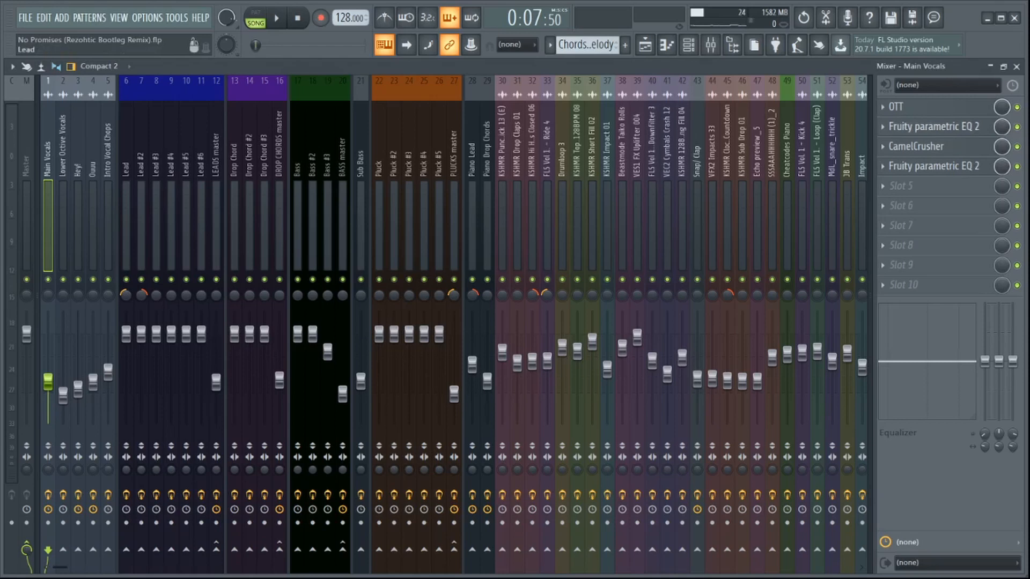
click(644, 45)
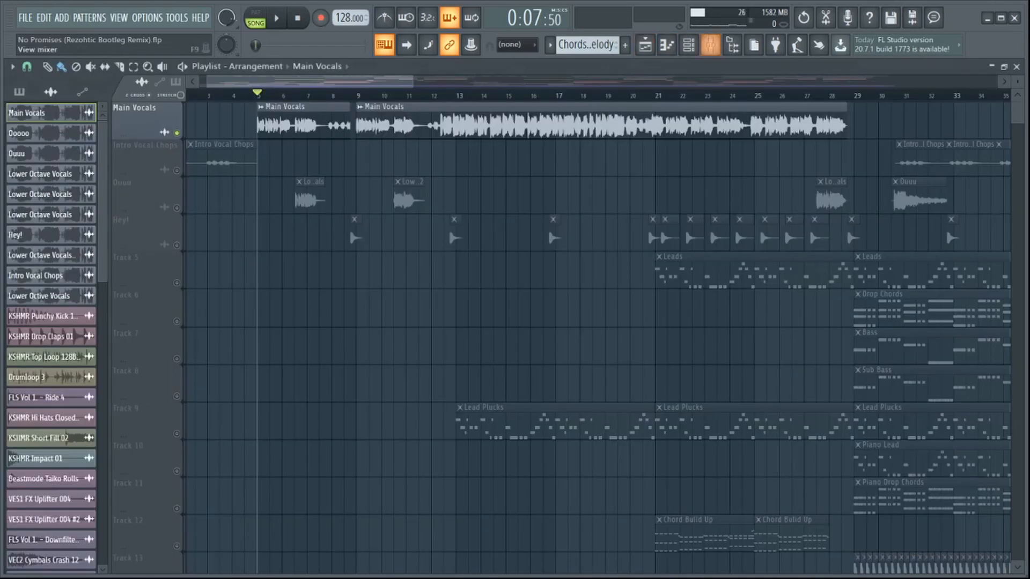
click(710, 45)
click(922, 106)
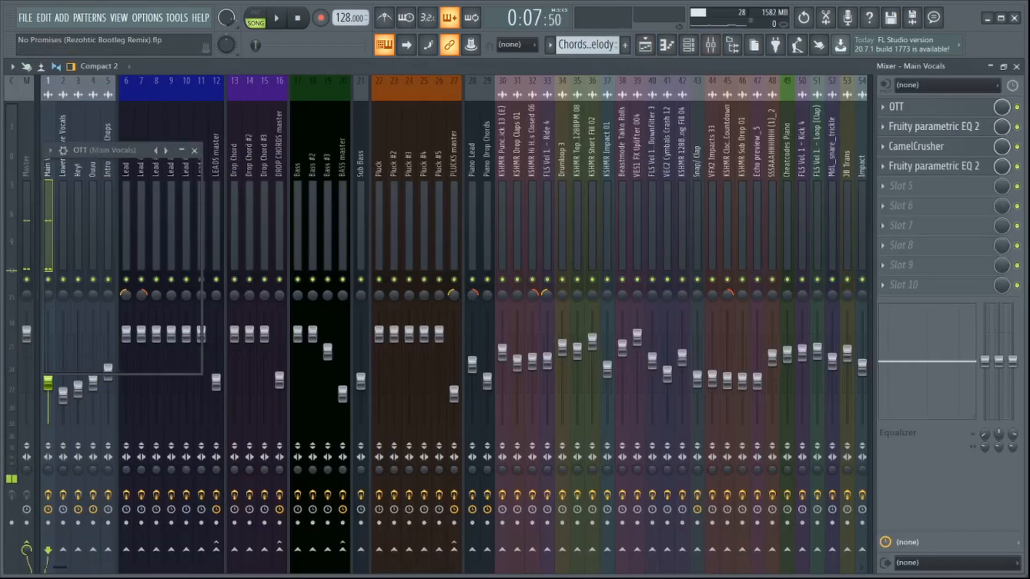
click(194, 150)
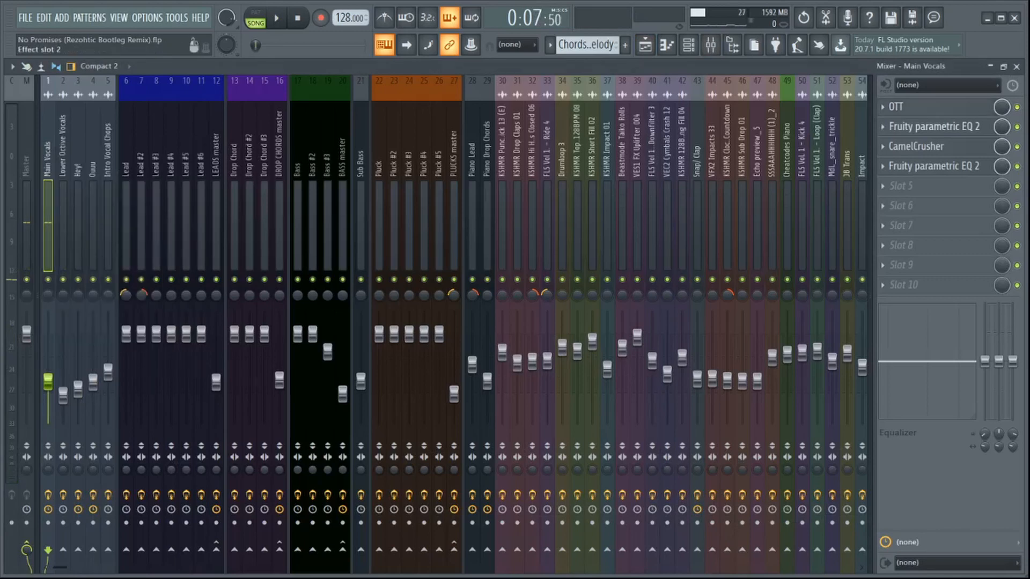
click(933, 127)
click(933, 126)
click(928, 146)
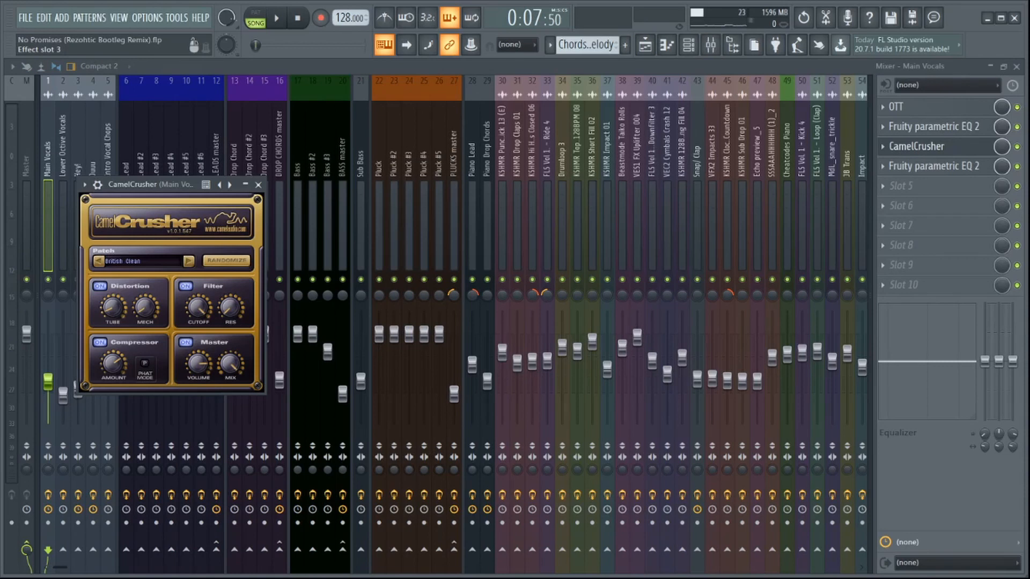
click(928, 147)
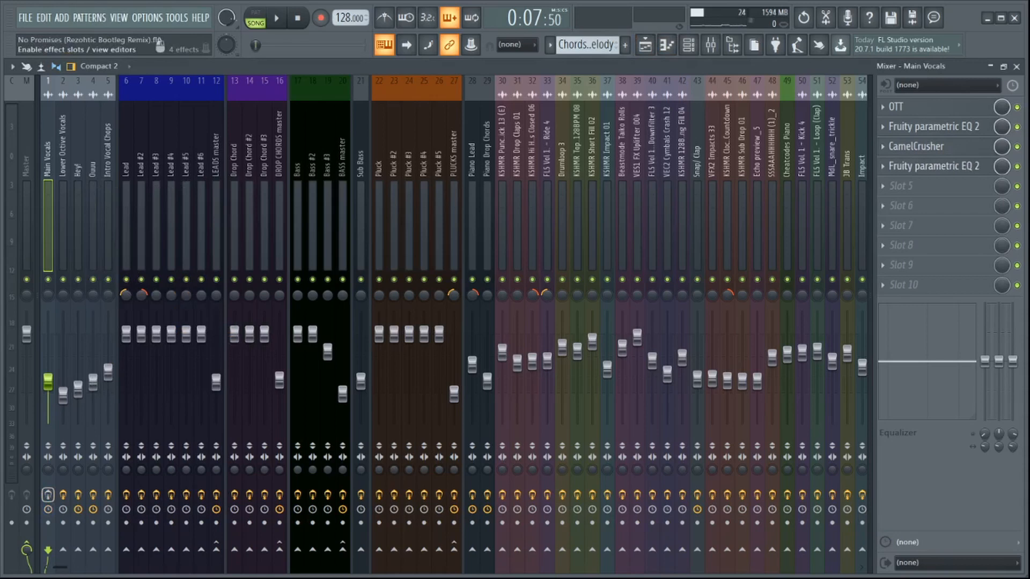
- Compare the Main Vocals playback with the channel's effects bypassed and with them enabled
key(space)
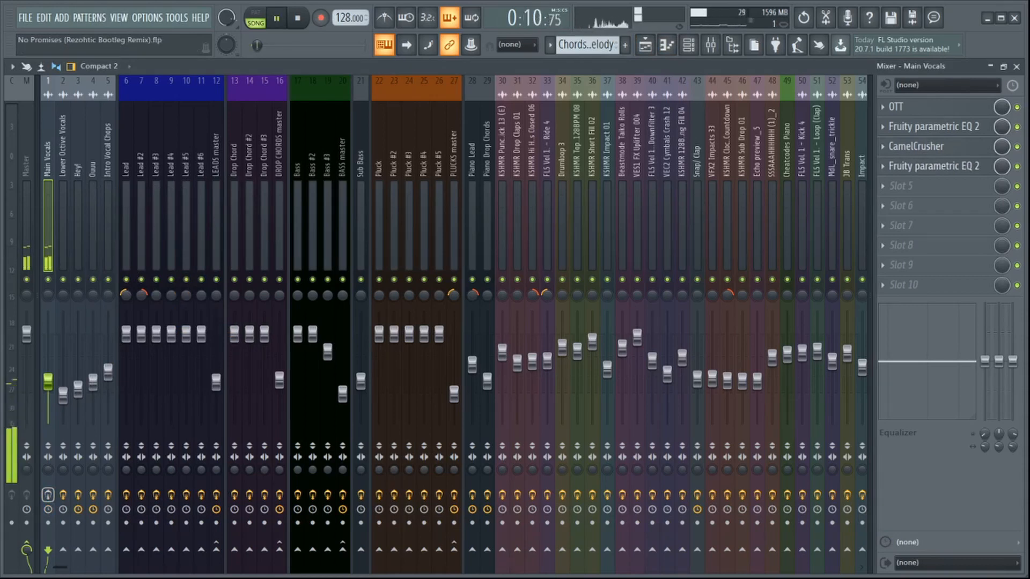
key(space)
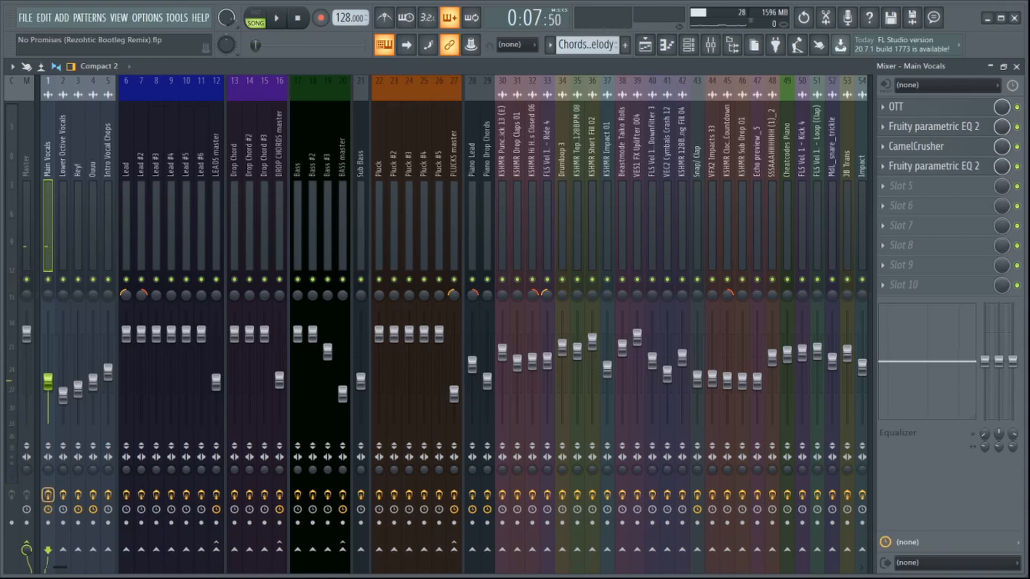
key(space)
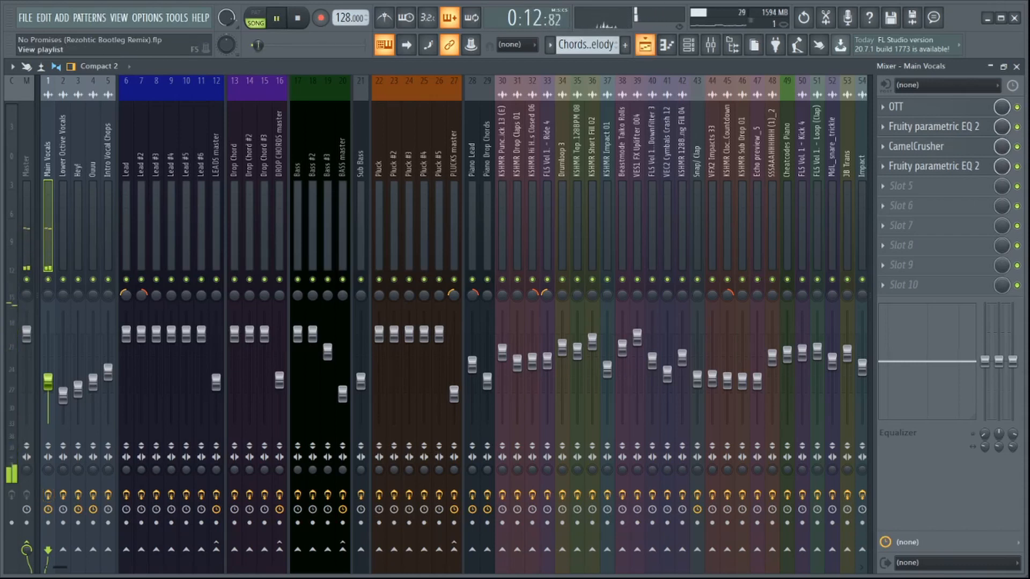
key(space)
- Return to the playlist and leave only the Ouuu and Hey! tracks audible, with no clips selected
key(F5)
scroll(268, 214, down, 4)
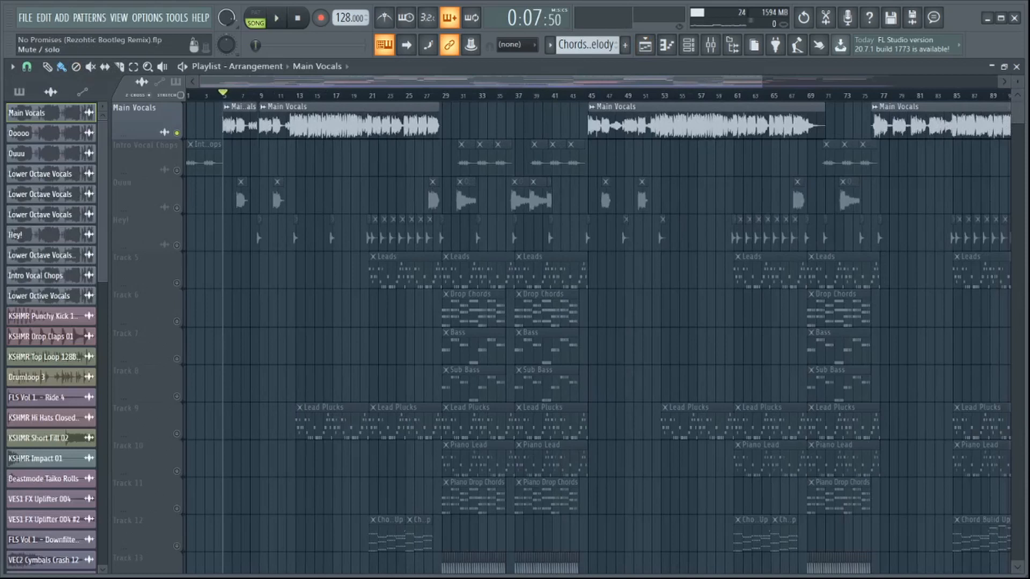
double_click(162, 195)
right_click(177, 207)
click(177, 245)
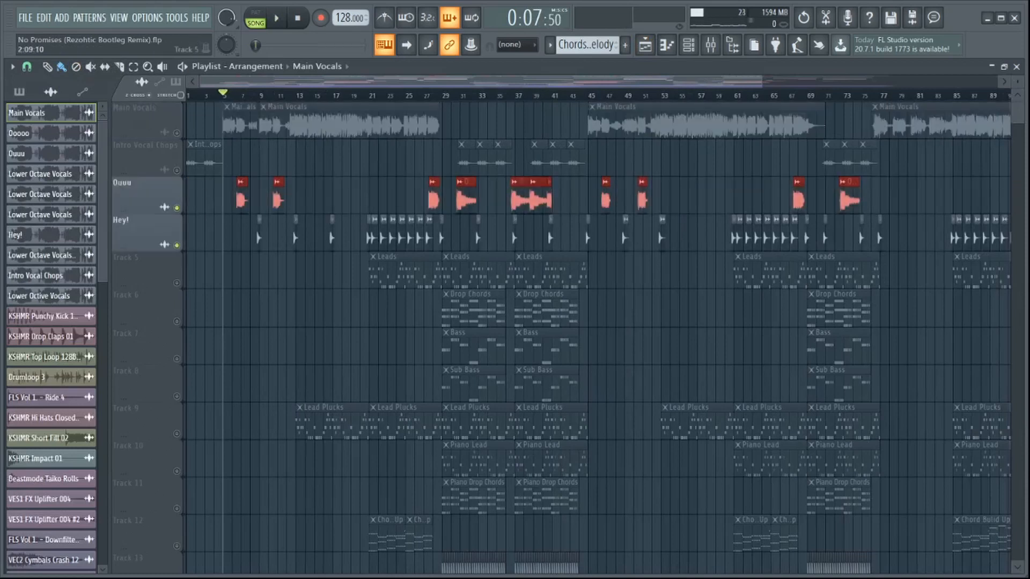
ctrl+click(218, 236)
- Place the playhead at the first Ouuu track clip and inspect that clip's Lower Octive Vocals channel settings
scroll(223, 236, up, 4)
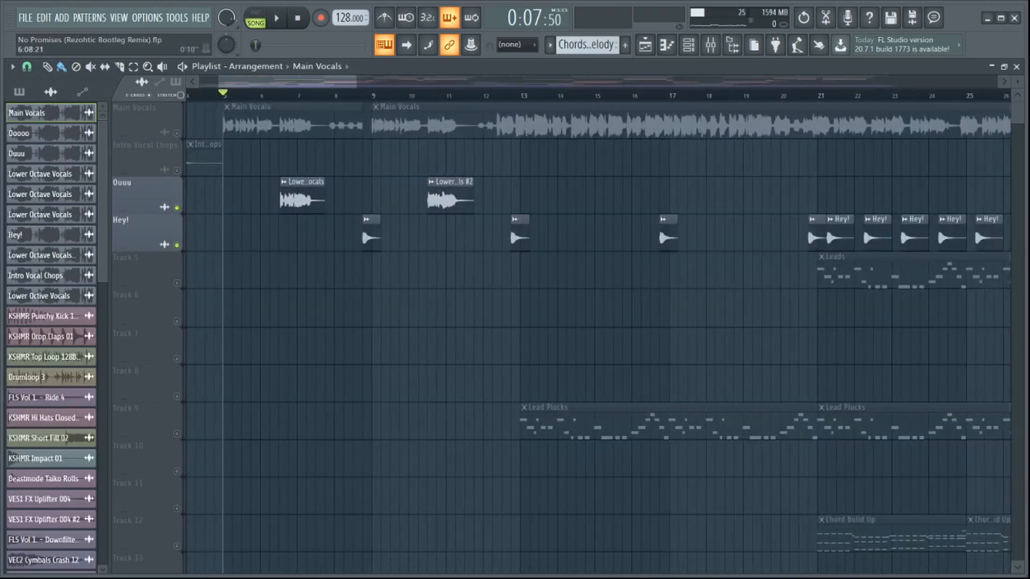
click(278, 96)
click(280, 96)
double_click(298, 197)
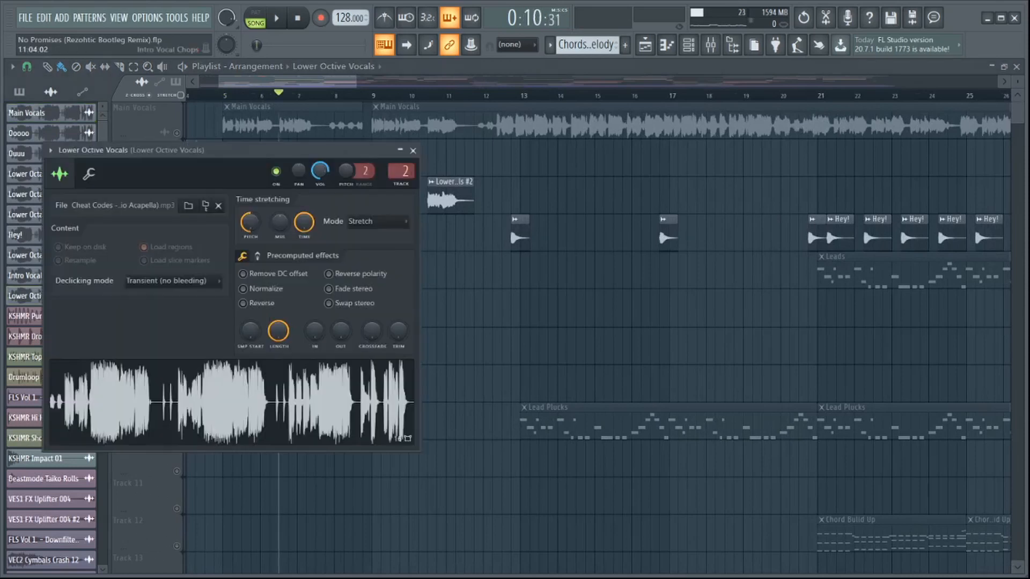
click(412, 150)
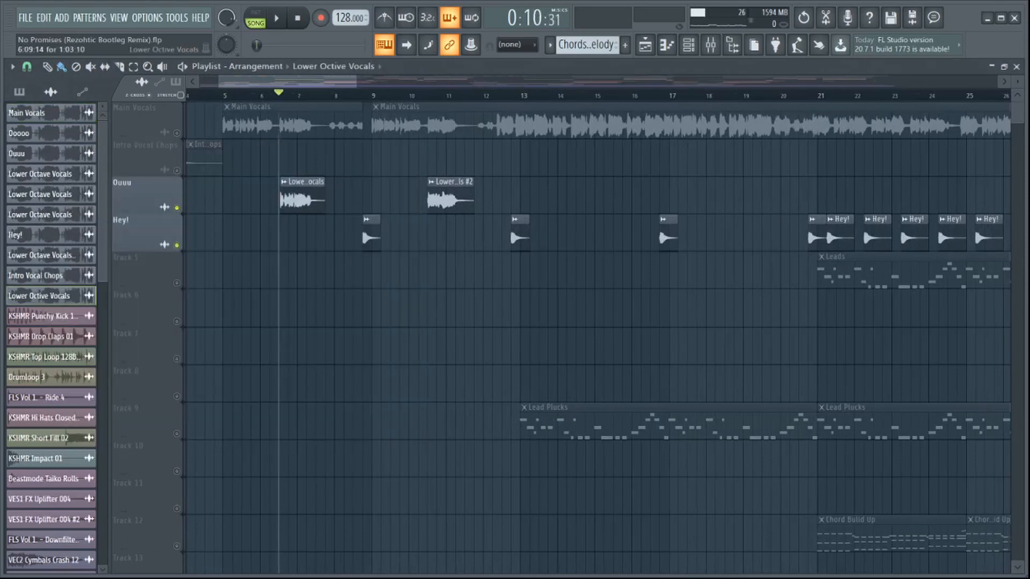
double_click(300, 199)
click(412, 150)
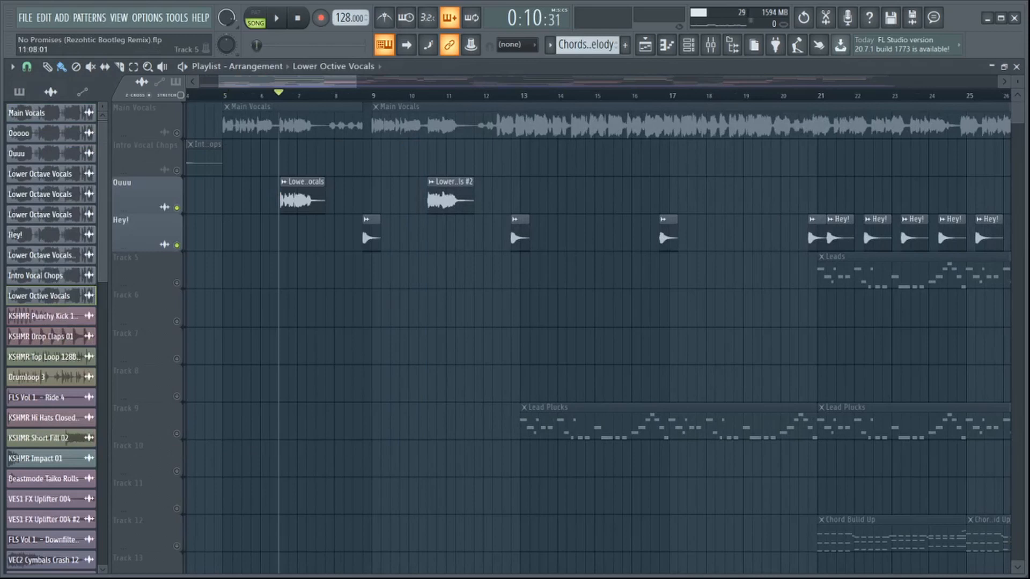
- Listen to the first lower octave clip alone, and from bar 5 together with the unmuted Main Vocals
key(space)
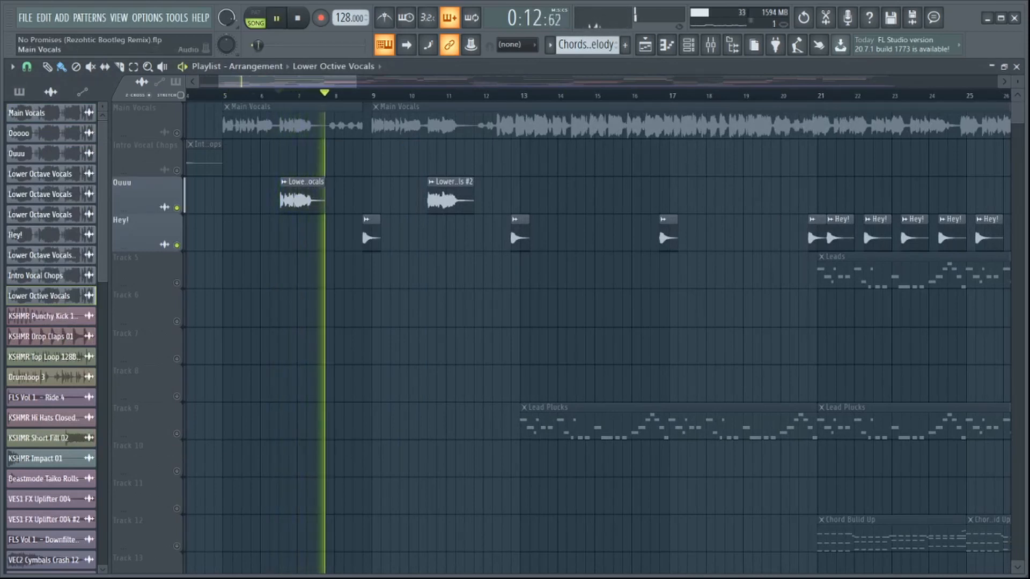
key(space)
click(223, 95)
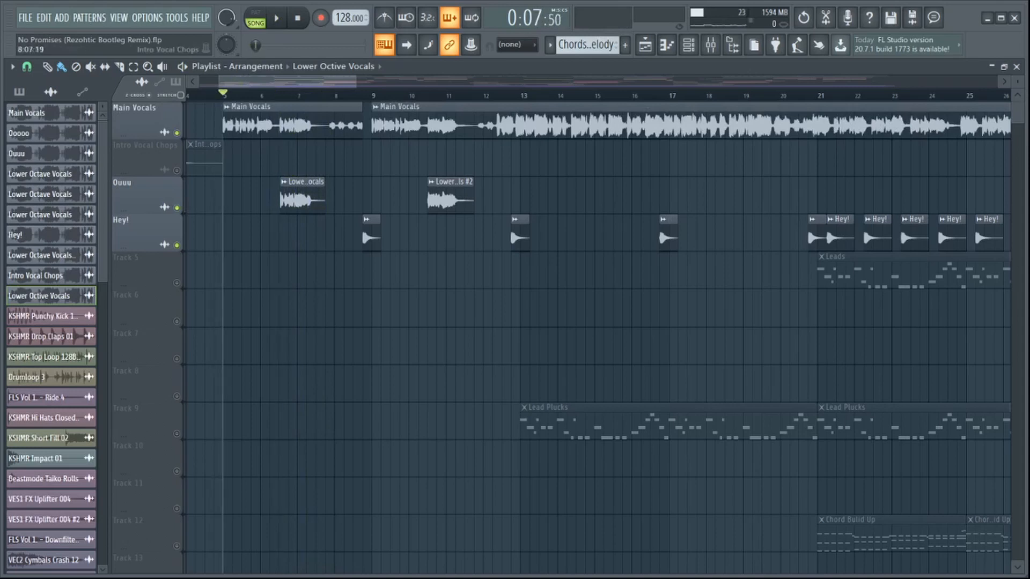
key(space)
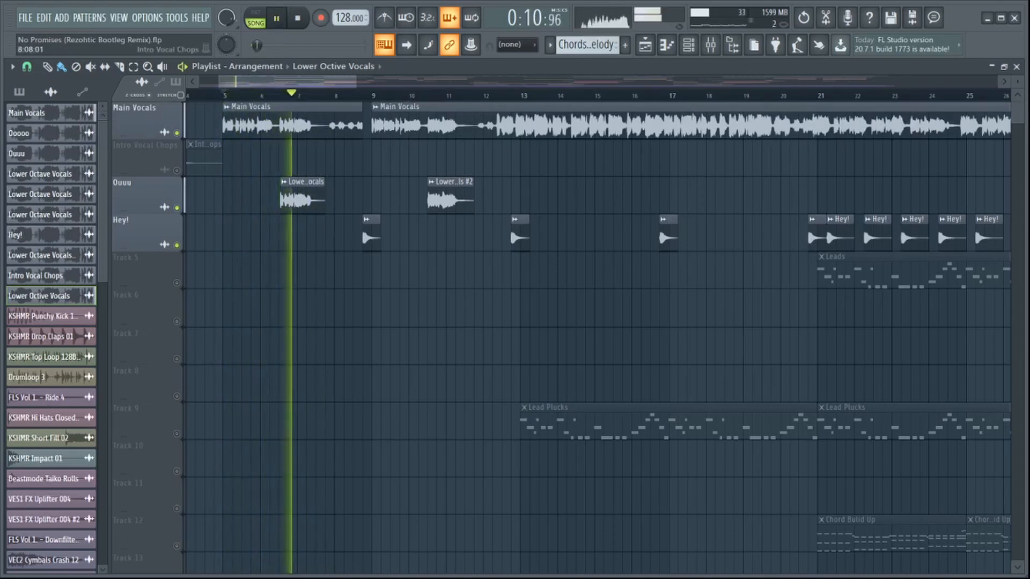
key(space)
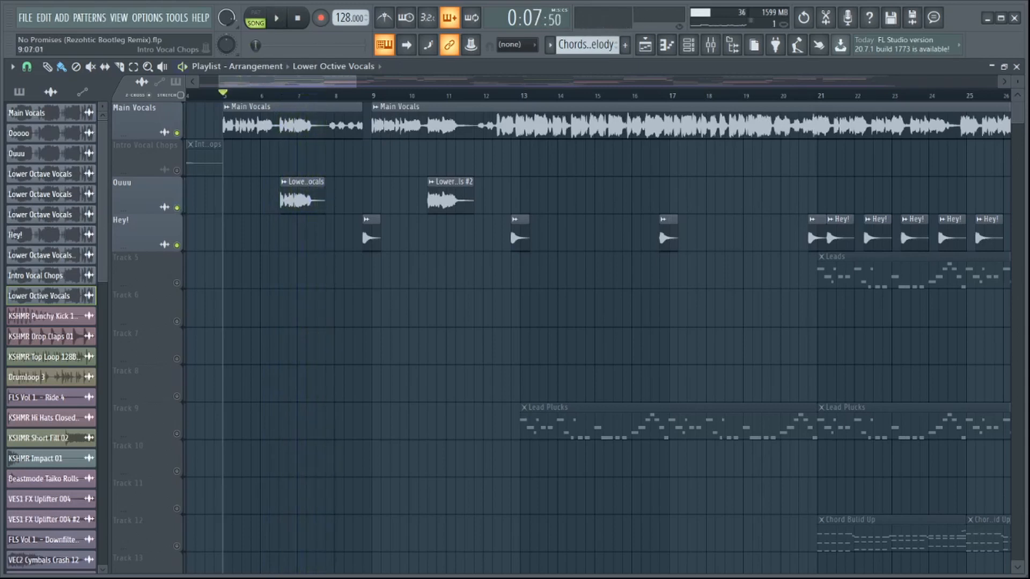
- Solo the Hey! track and play it from its first clip just before bar 9
right_click(177, 245)
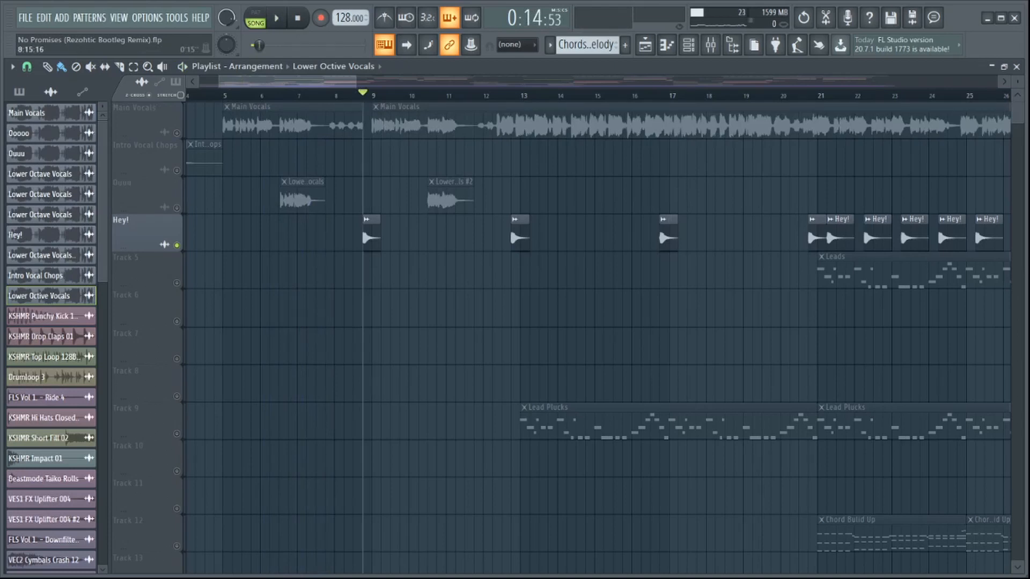
scroll(372, 236, up, 5)
scroll(373, 236, down, 7)
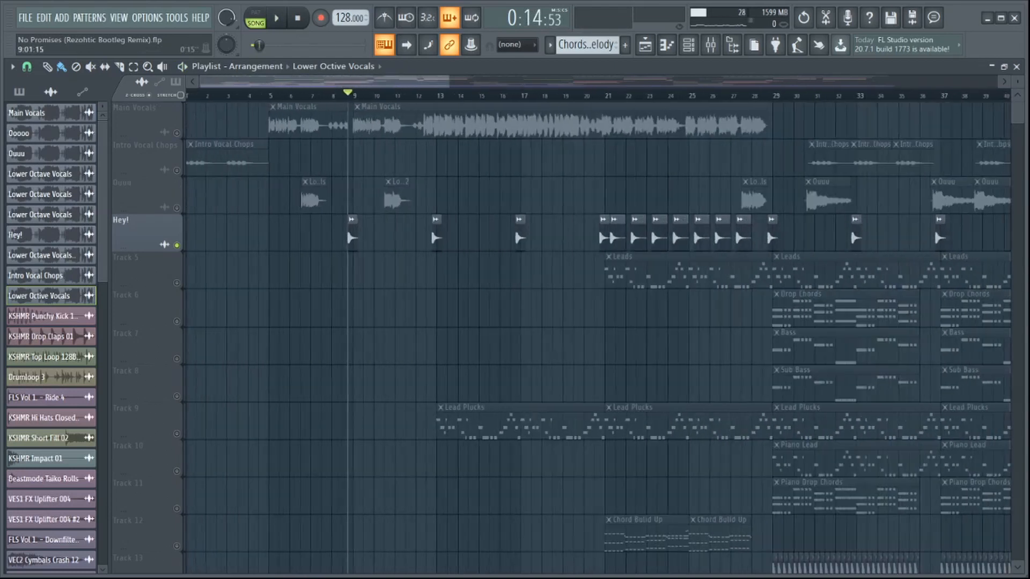
scroll(437, 123, up, 4)
key(space)
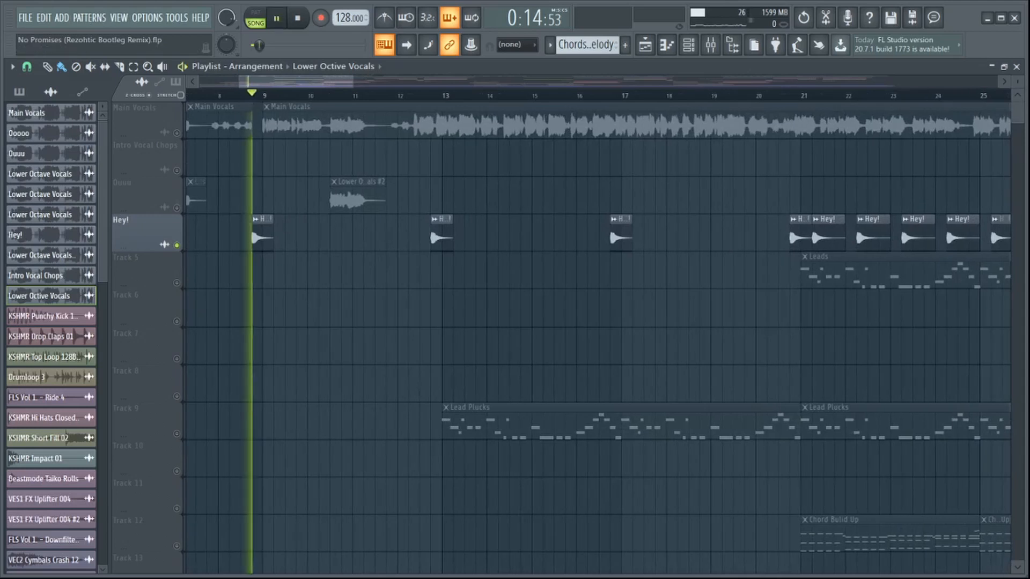
- View the mixer and briefly replay the soloed Hey! clip, leaving playback stopped
click(711, 45)
key(space)
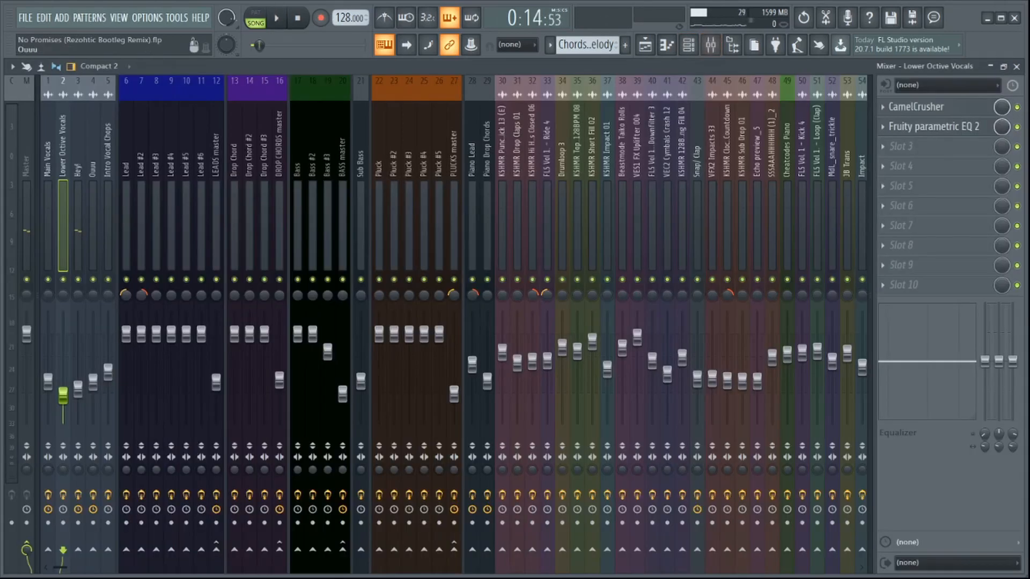
key(space)
key(space)
- Return to the playlist, solo the Ouuu track and place the playhead at the start of its first clip
click(646, 45)
drag(295, 82, 254, 82)
right_click(177, 207)
click(435, 95)
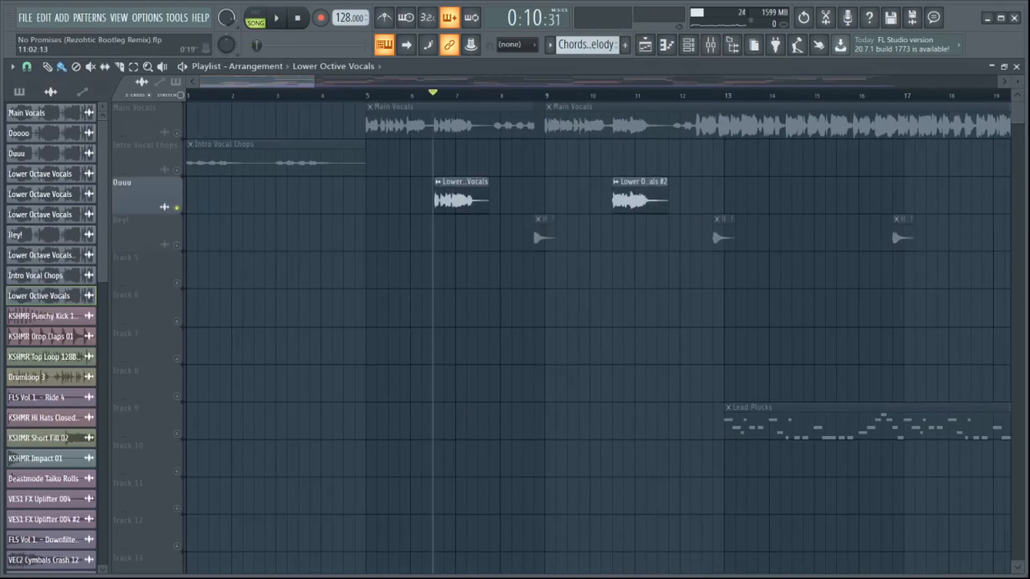
- Examine the CamelCrusher and Fruity parametric EQ 2 effects on the Lower Octive Vocals mixer channel, keeping that channel selected
click(711, 46)
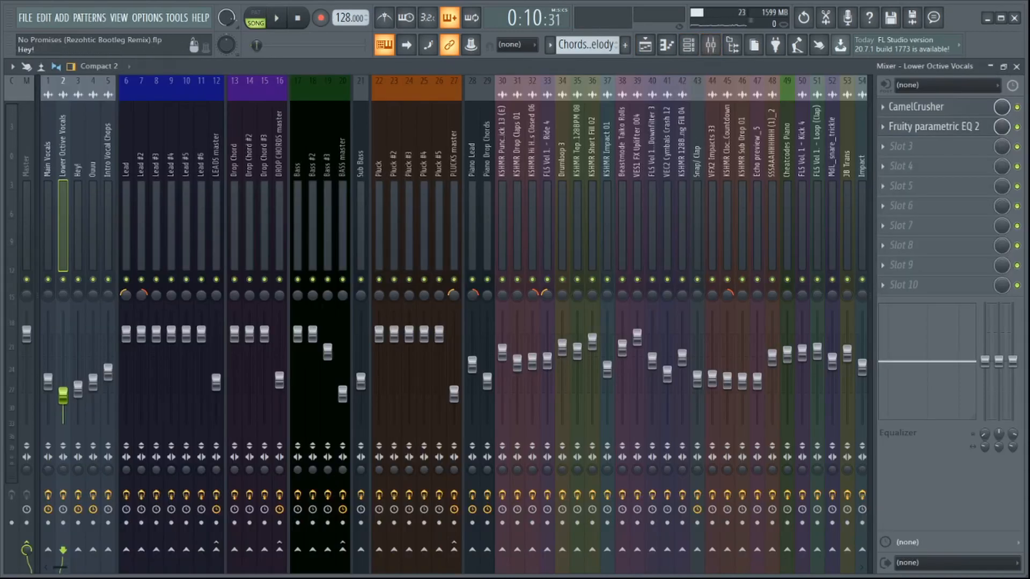
click(917, 106)
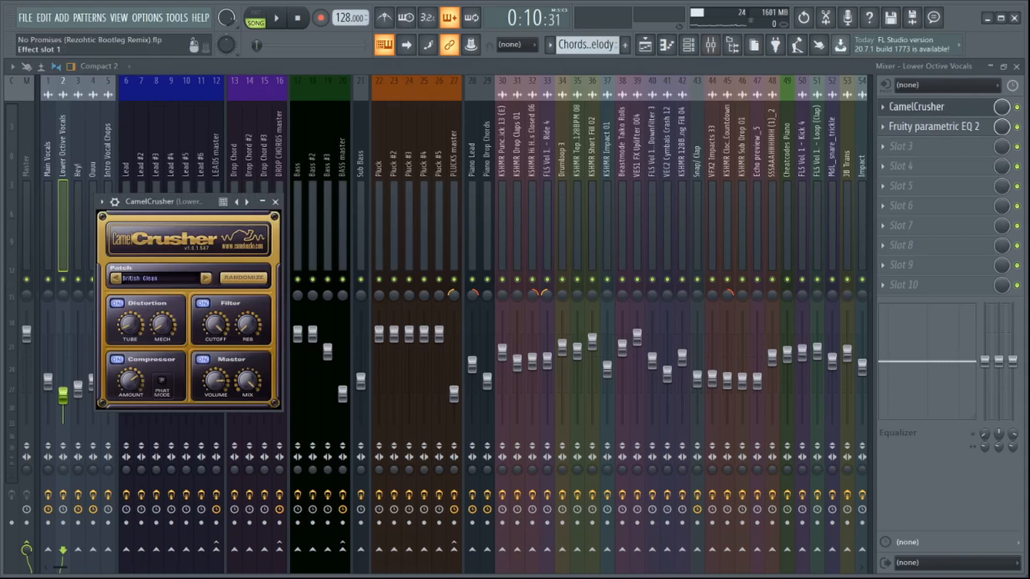
click(917, 107)
click(934, 126)
click(933, 126)
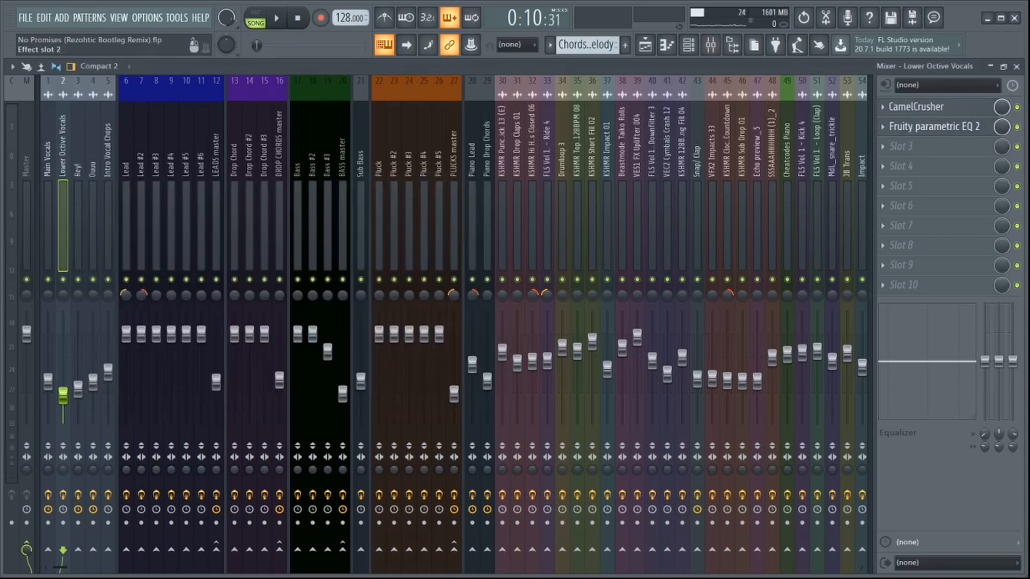
click(48, 215)
click(63, 215)
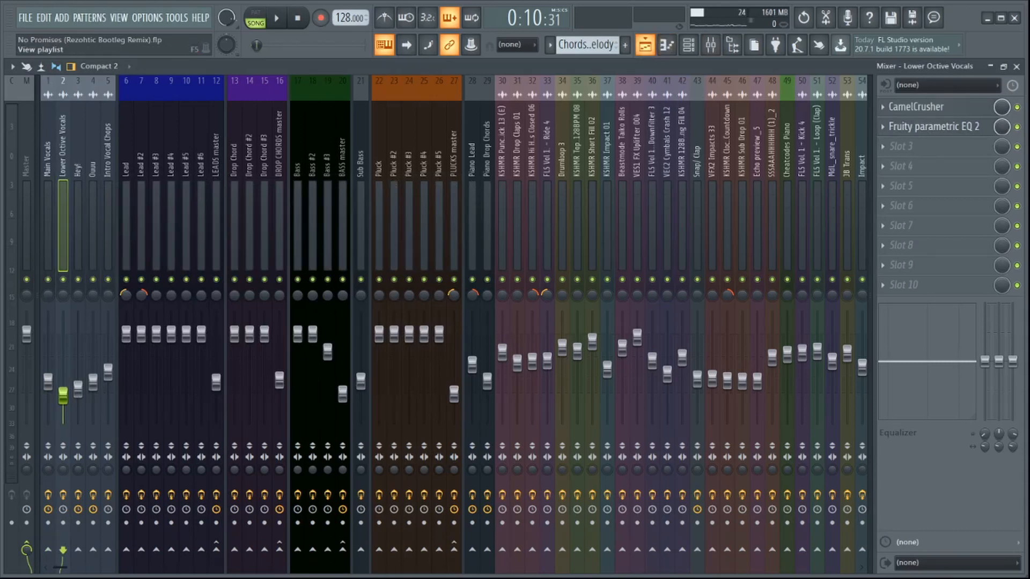
- Replay the first Ouuu track clip in the playlist, and solo the Hey! track with the playhead at its first clip
click(646, 45)
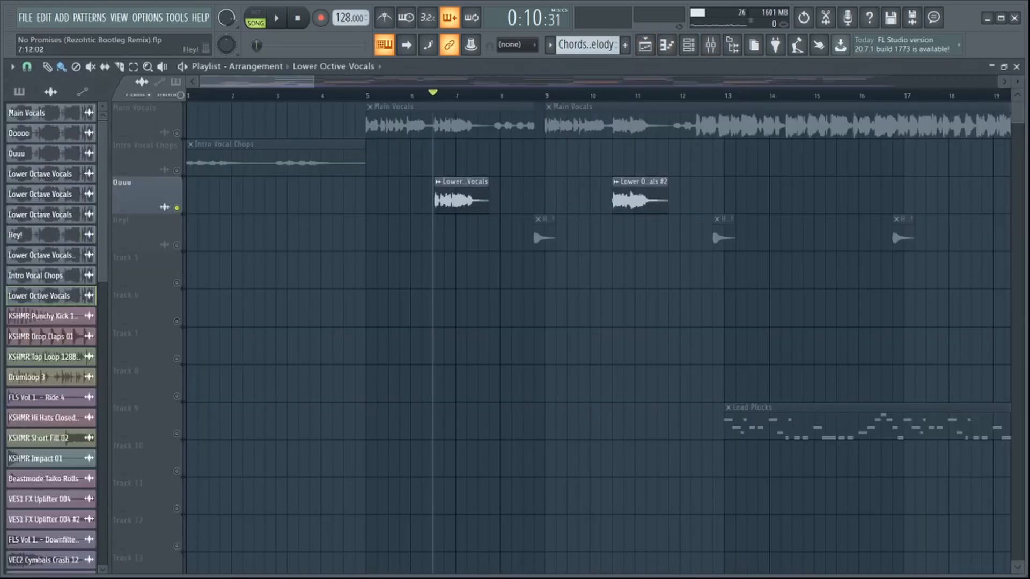
key(space)
key(space)
right_click(177, 245)
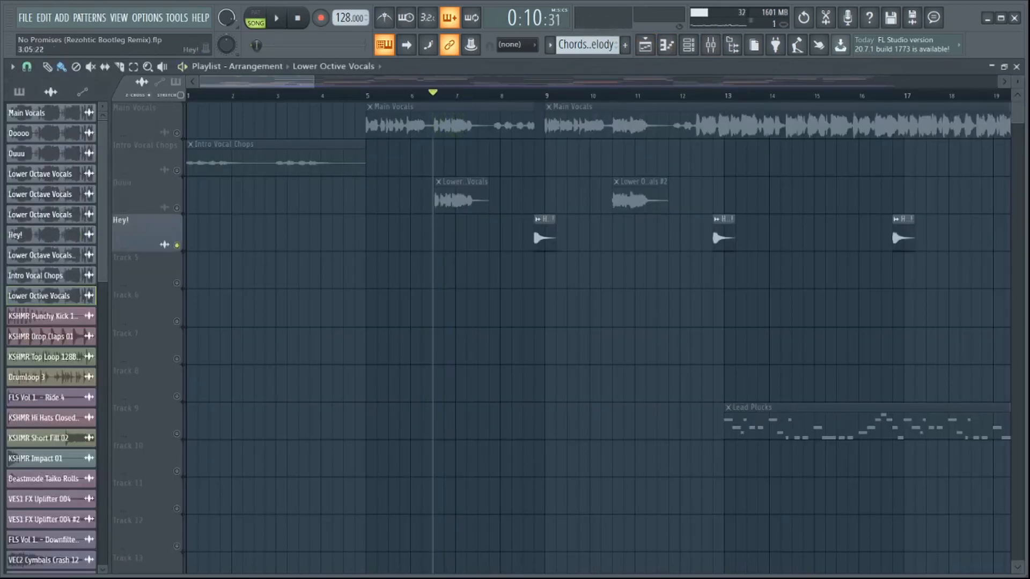
click(534, 95)
- Select the Hey! mixer channel and examine its OTT and first Fruity parametric EQ 2 effects
click(711, 45)
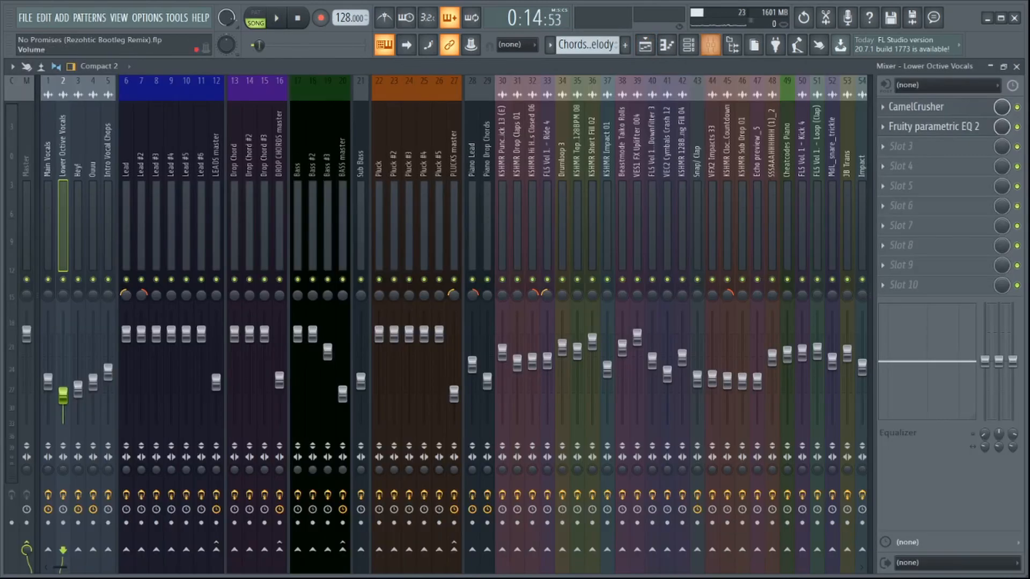
click(78, 214)
click(916, 107)
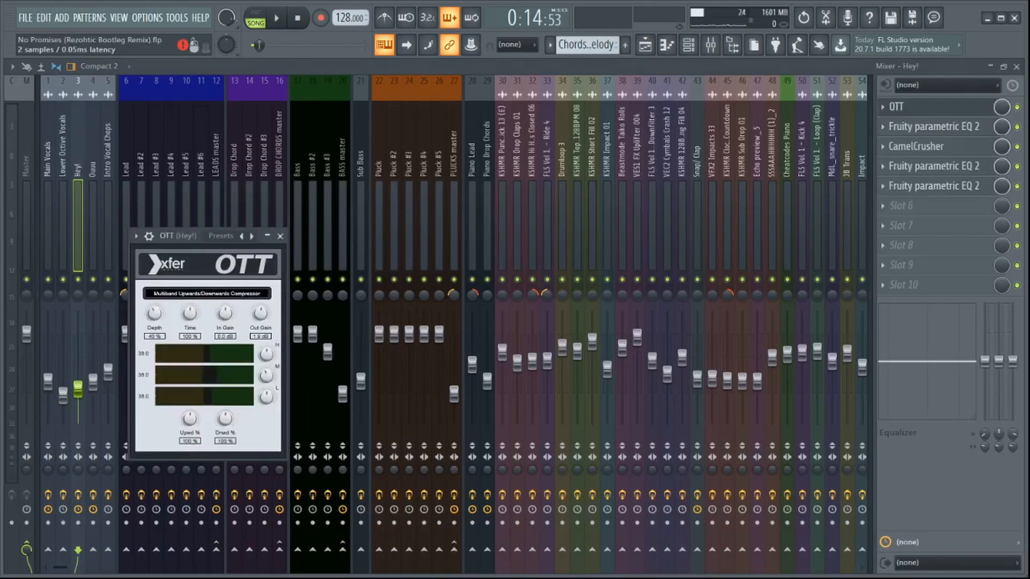
click(916, 107)
click(933, 127)
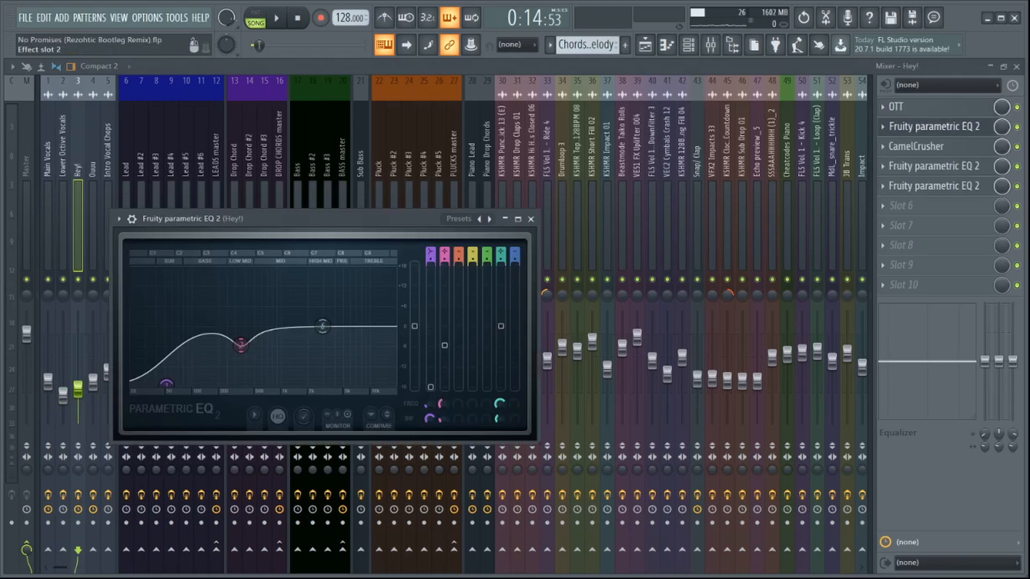
click(933, 127)
- Examine the Hey! channel's CamelCrusher and the two Fruity parametric EQ 2 effects in slots 4 and 5
click(916, 146)
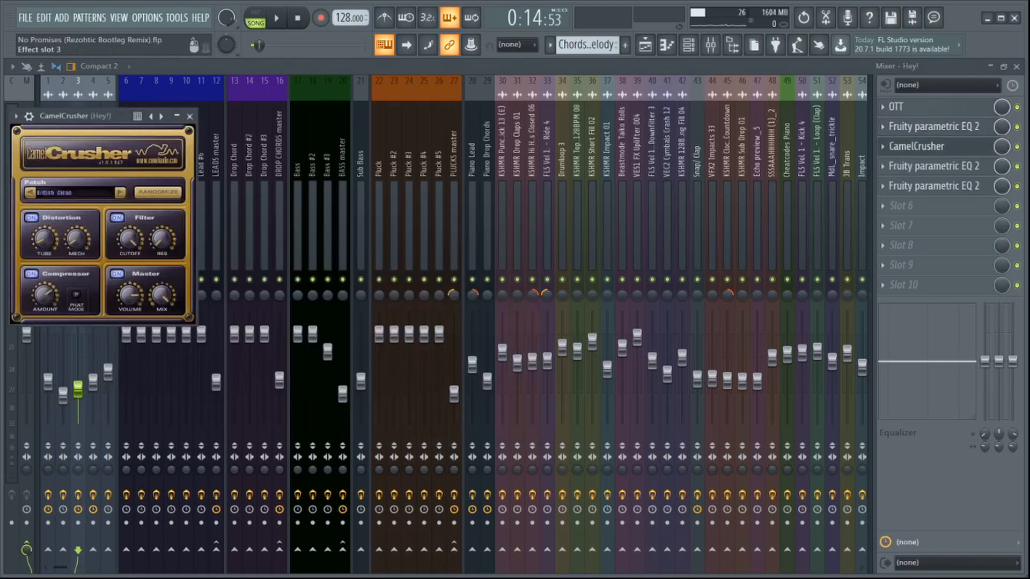
click(916, 147)
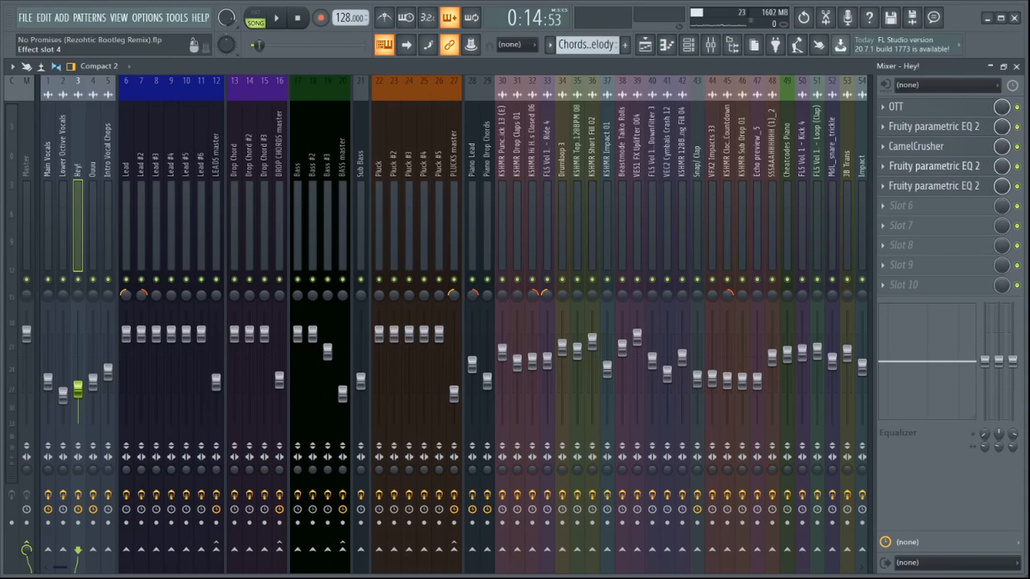
click(933, 167)
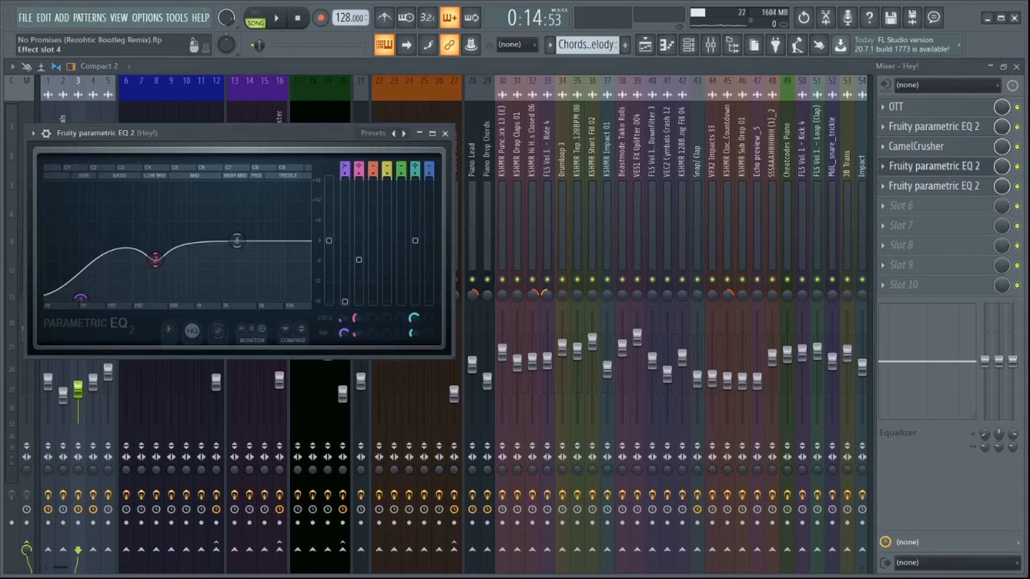
click(933, 166)
click(933, 186)
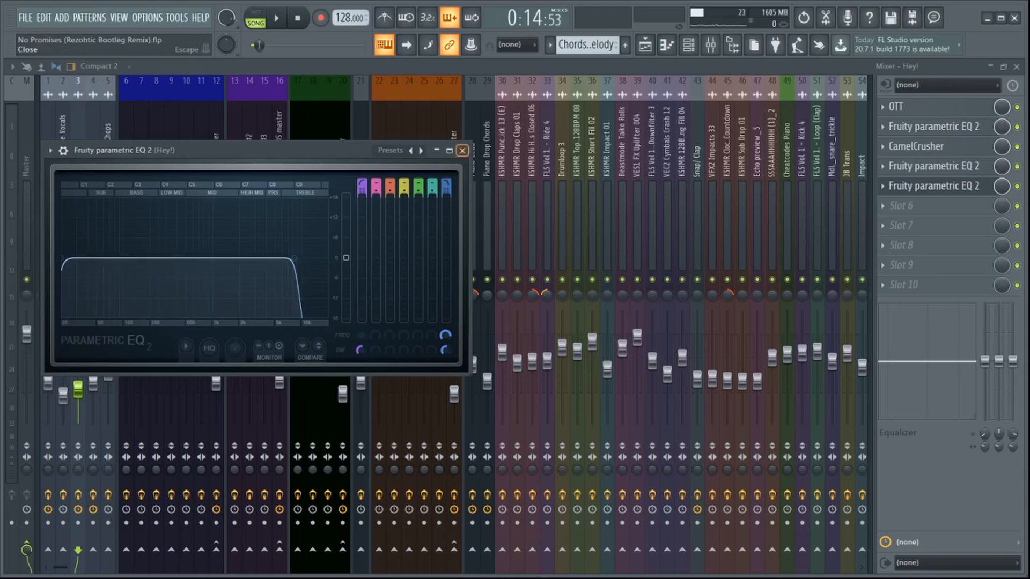
click(462, 150)
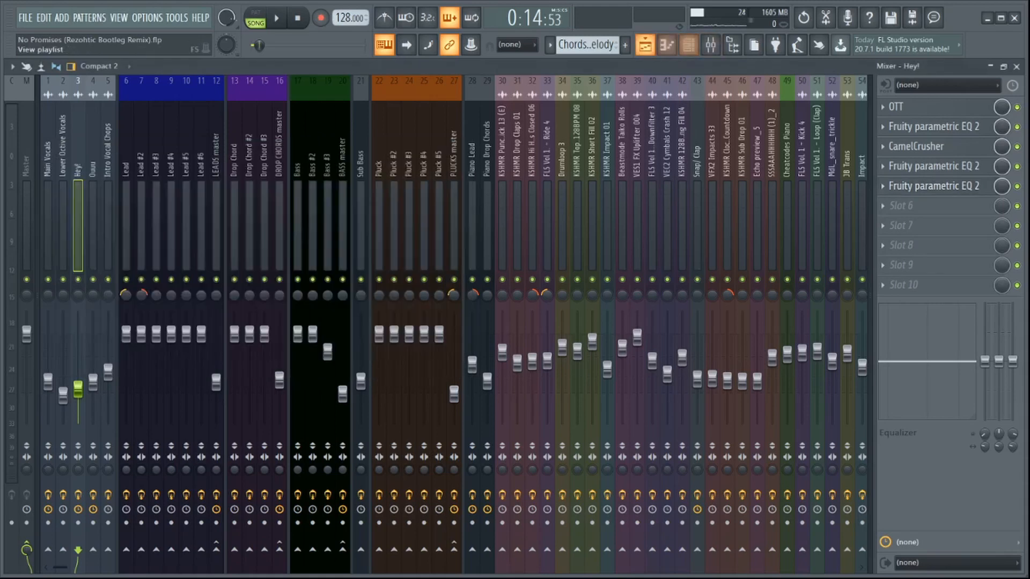
- Return to the playlist and play the first Hey! clip on its own, stopping just after it
click(645, 45)
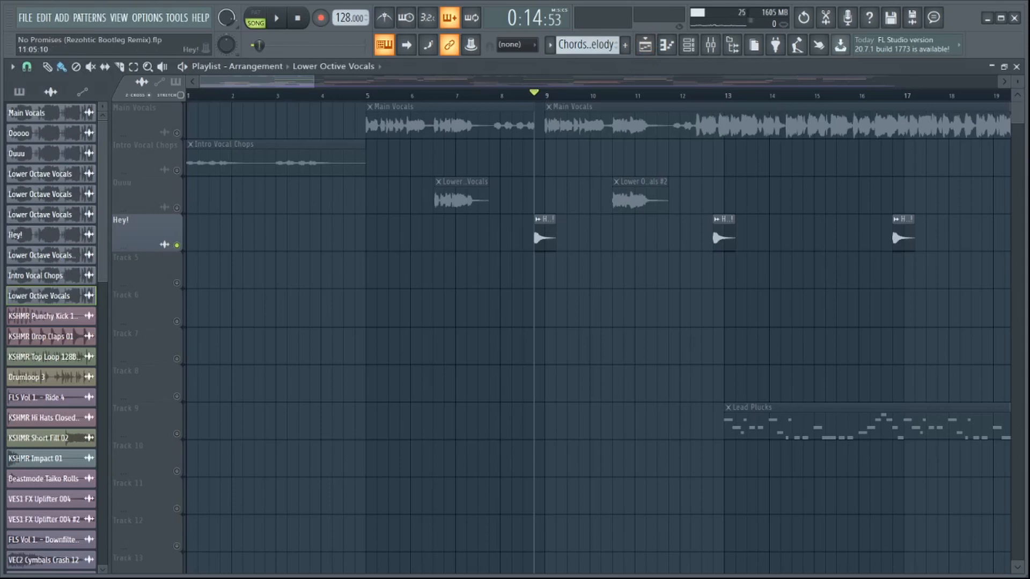
key(space)
key(space)
key(space)
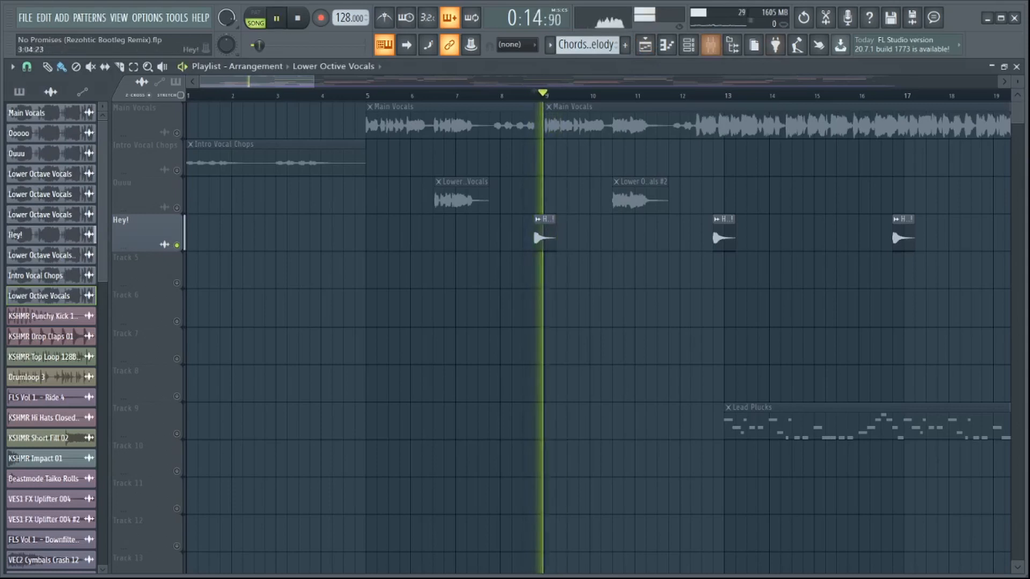
key(space)
- Unmute the Ouuu and Main Vocals tracks, keep Intro Vocal Chops muted, and play the vocals together from bar 5
click(177, 207)
click(177, 170)
click(177, 133)
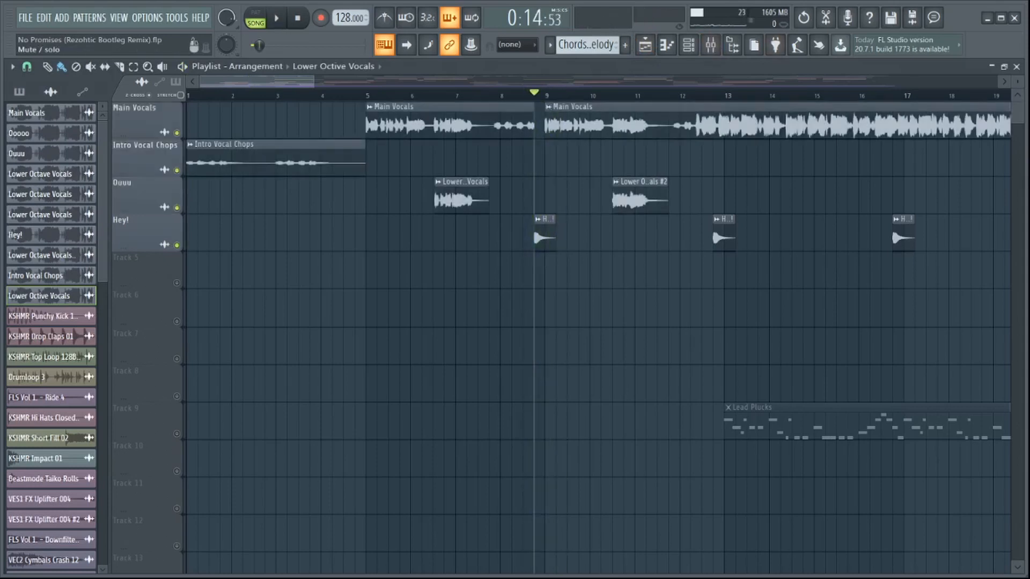
click(360, 95)
click(177, 170)
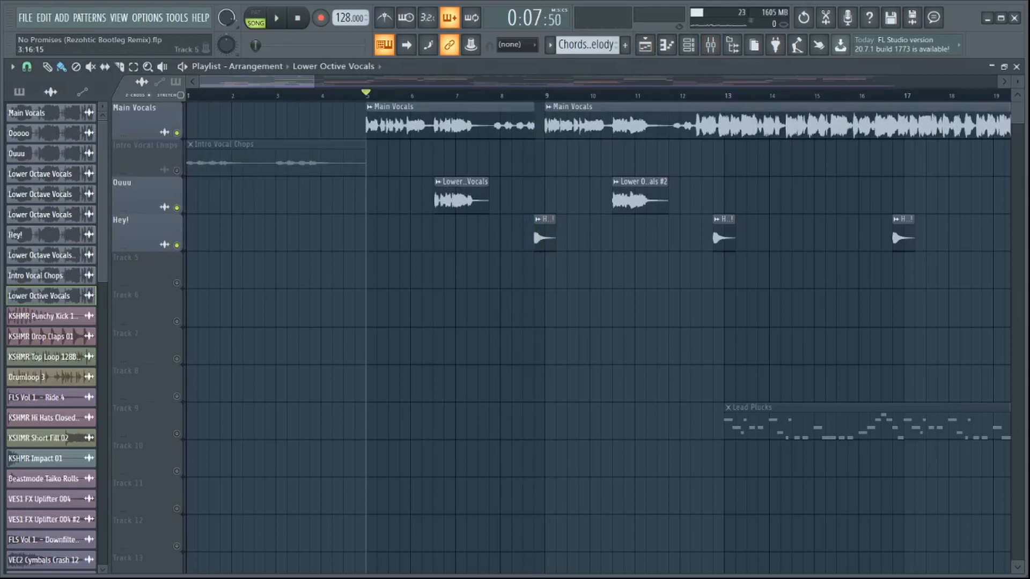
key(space)
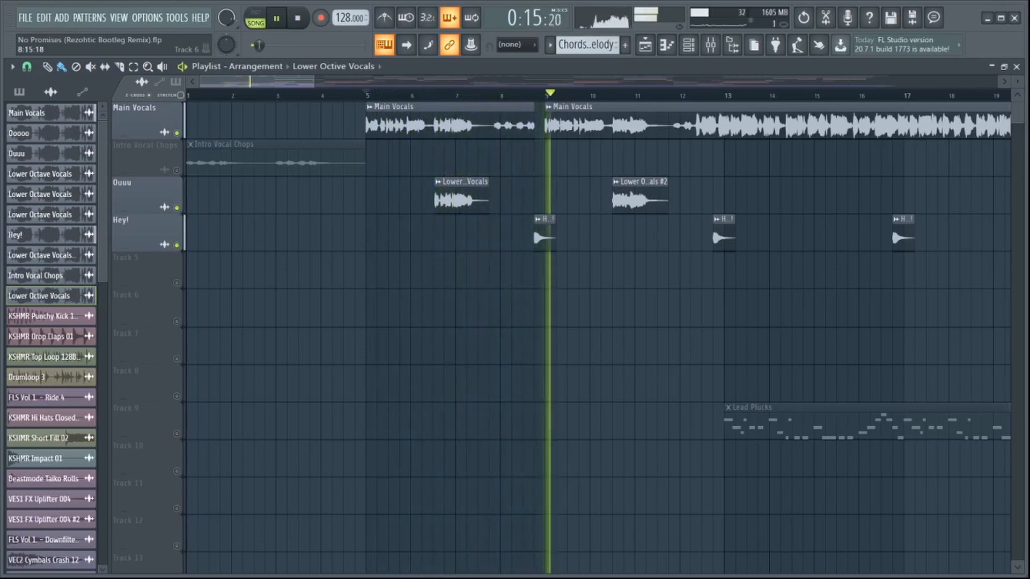
key(space)
- Solo the Intro Vocal Chops track and play its first clip from the start of the song
scroll(429, 125, down, 5)
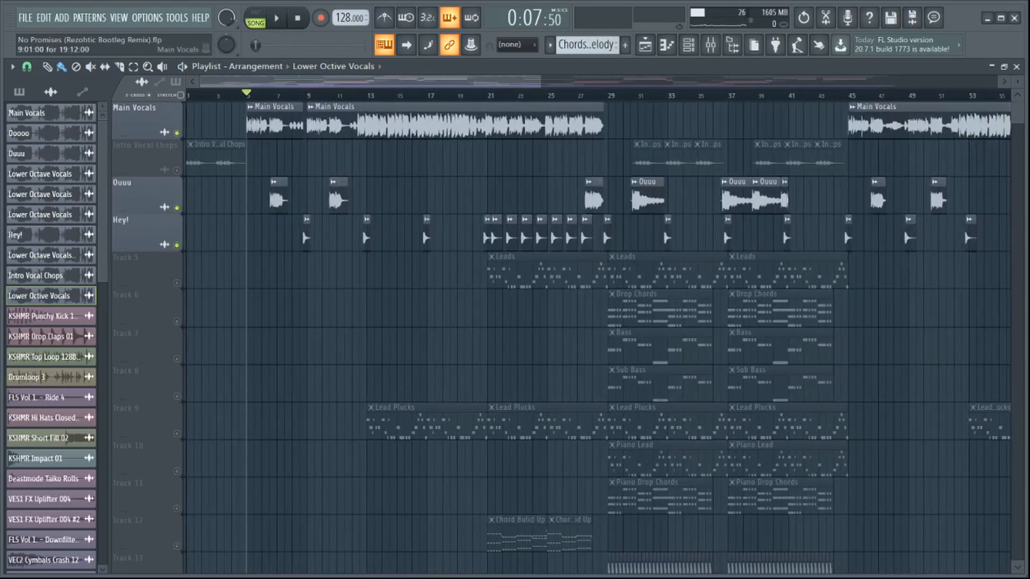
scroll(391, 129, down, 3)
scroll(391, 129, down, 1)
scroll(392, 129, up, 5)
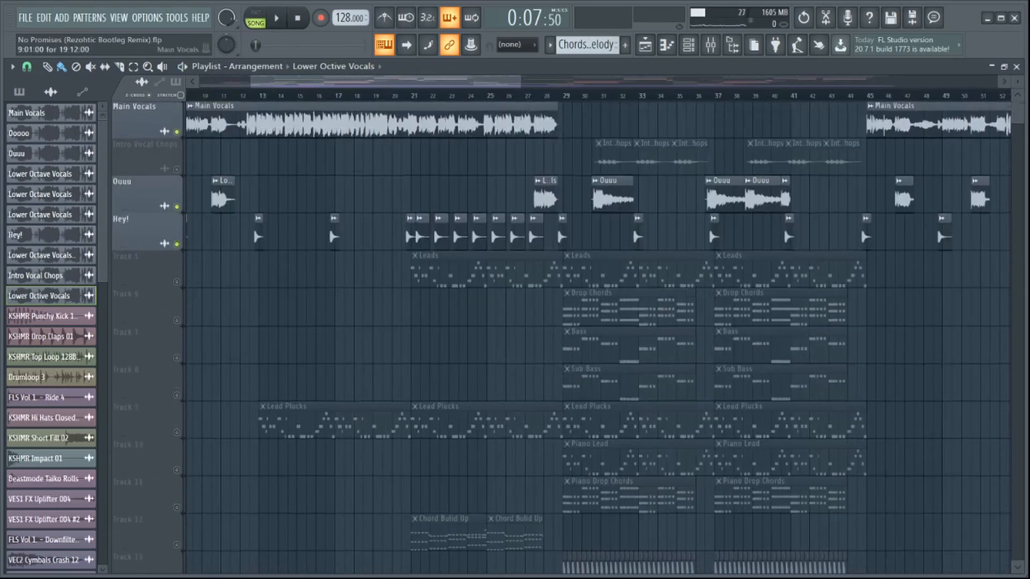
drag(376, 81, 323, 81)
right_click(177, 170)
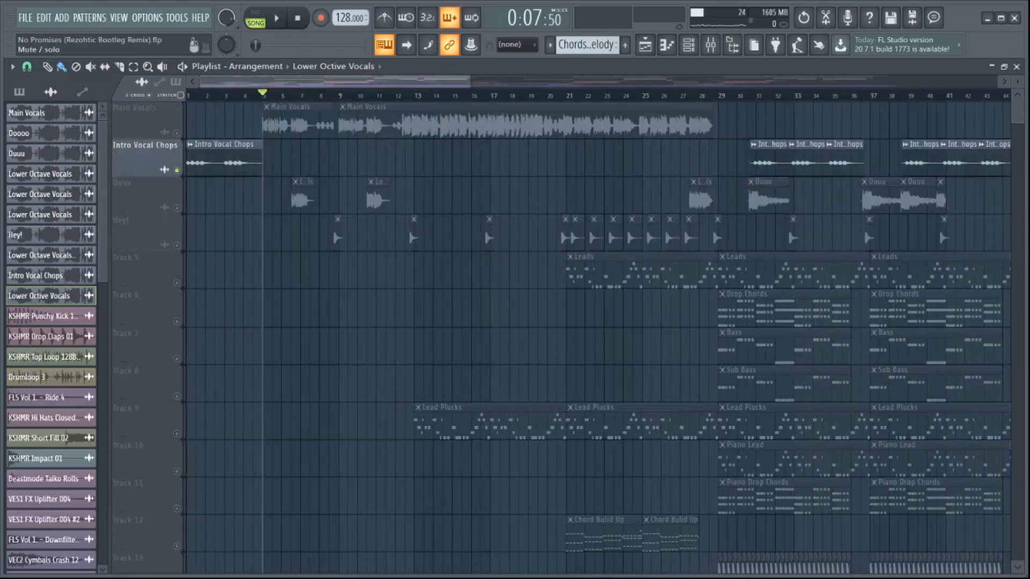
key(space)
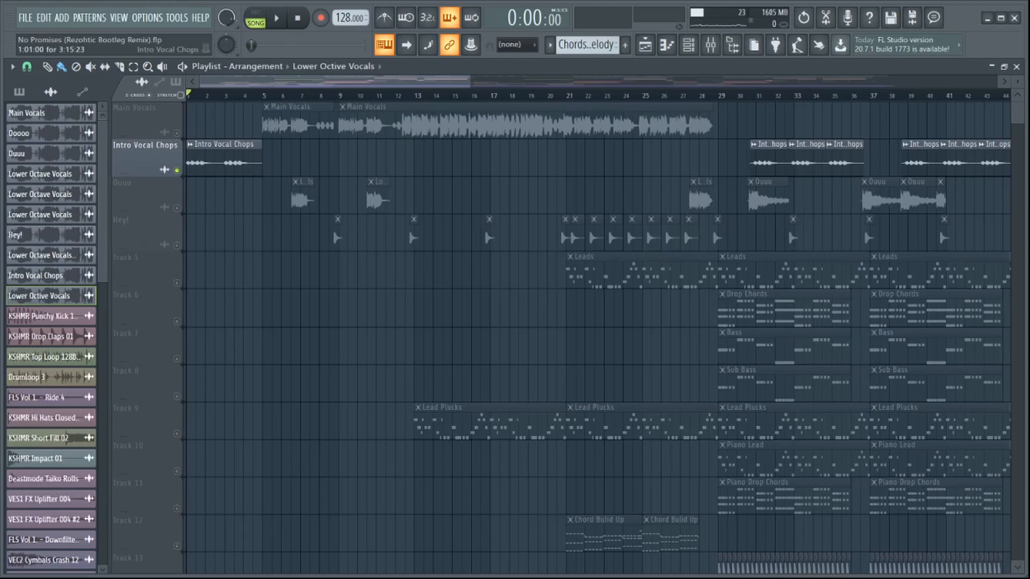
scroll(225, 155, up, 4)
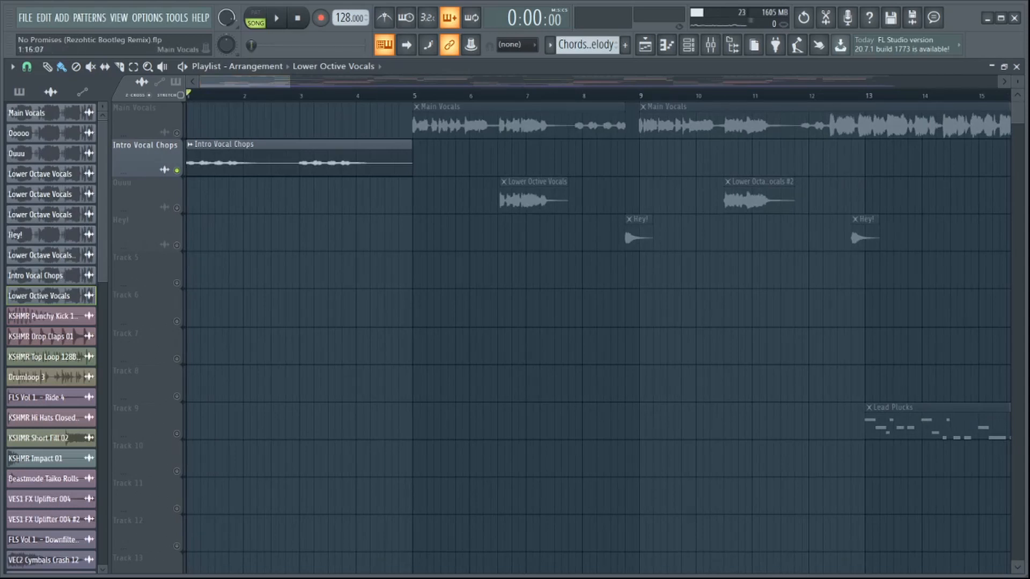
key(space)
key(space)
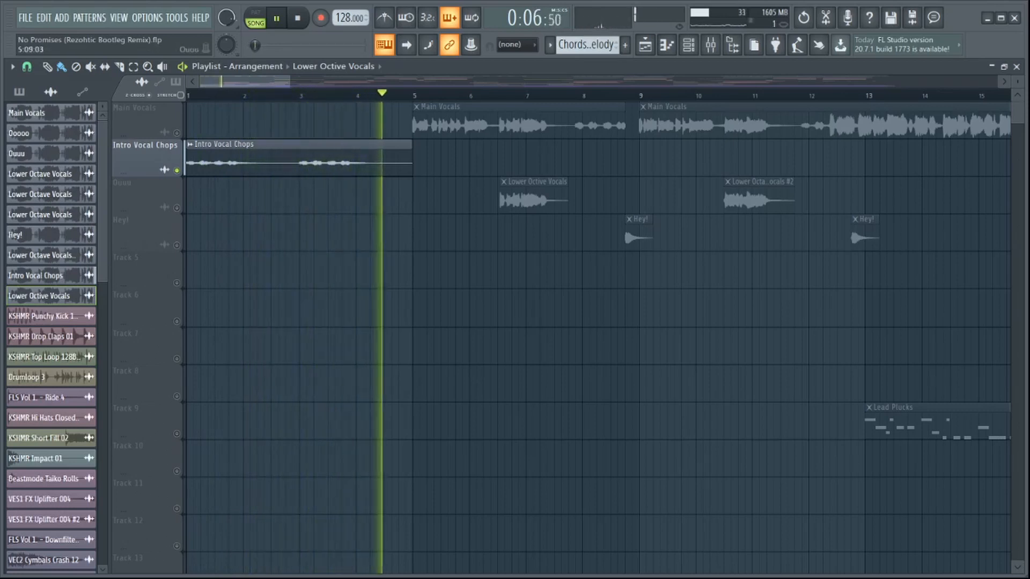
key(space)
- Select the Intro Vocal Chops mixer channel and examine its CamelCrusher and Fruity parametric EQ 2 effects
click(710, 45)
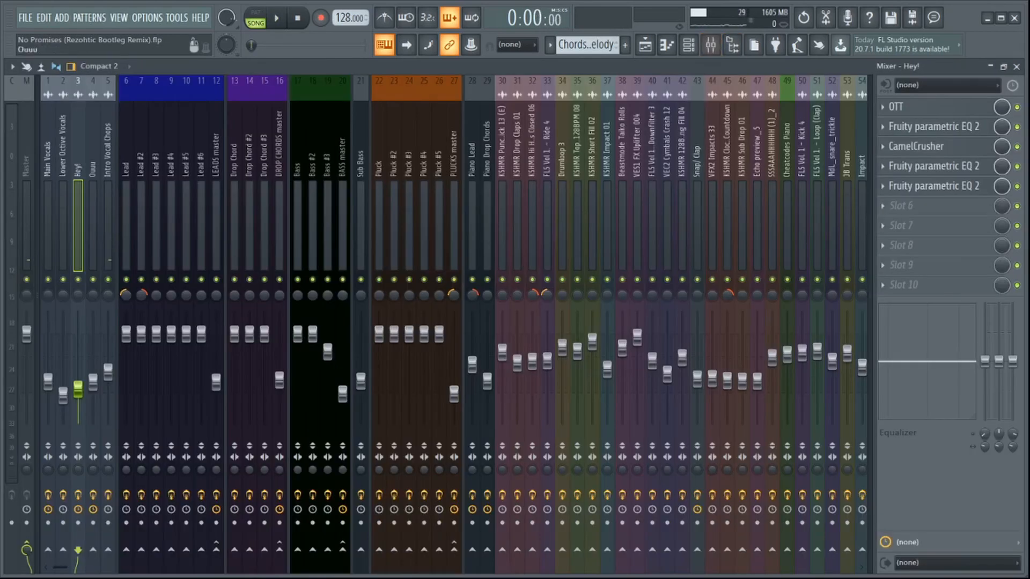
click(108, 225)
click(917, 106)
click(917, 106)
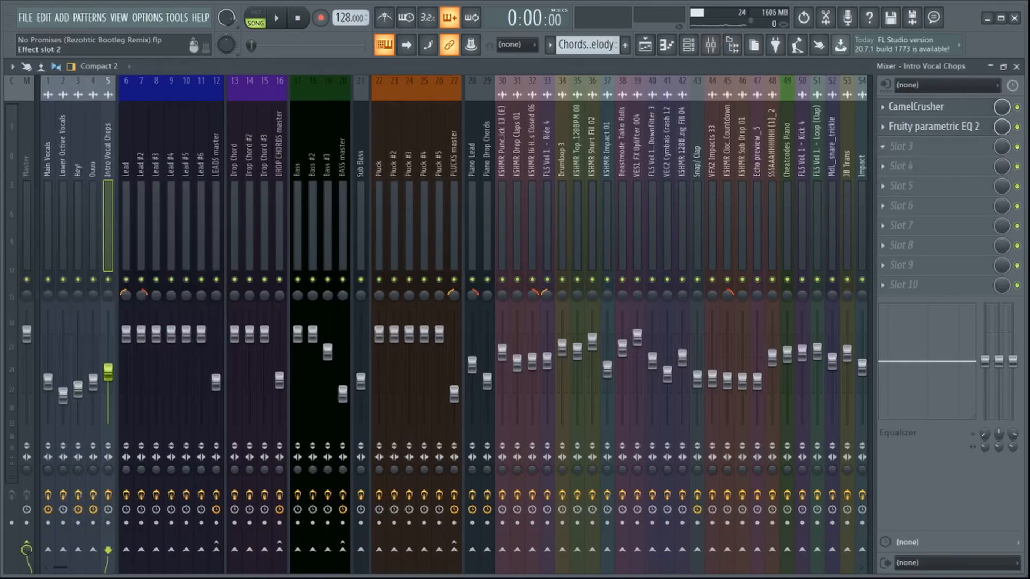
click(925, 126)
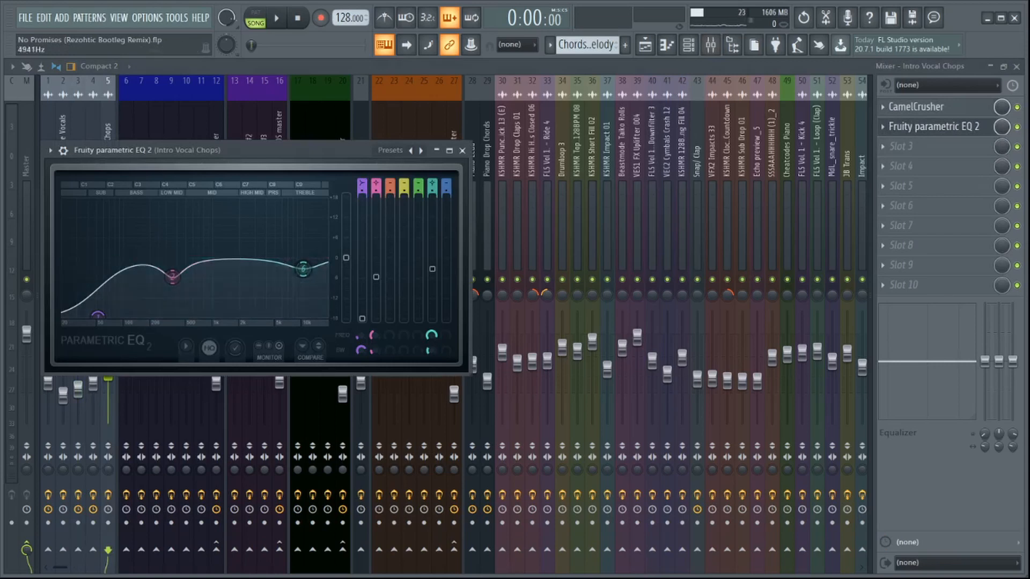
click(462, 150)
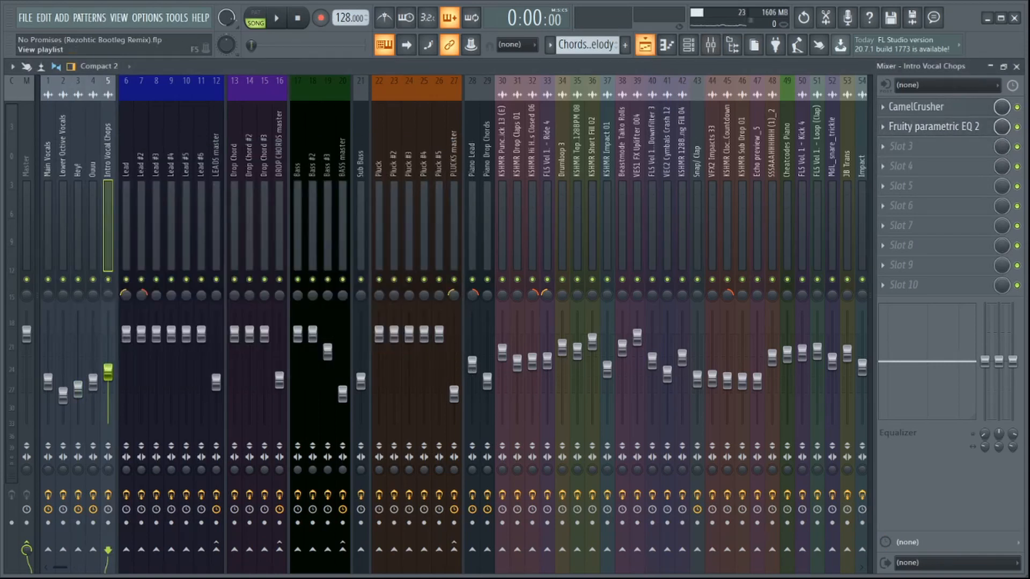
- Return to the playlist, solo the Hey! track and play its run of repeated clips from just before bar 21
click(645, 45)
scroll(553, 160, down, 4)
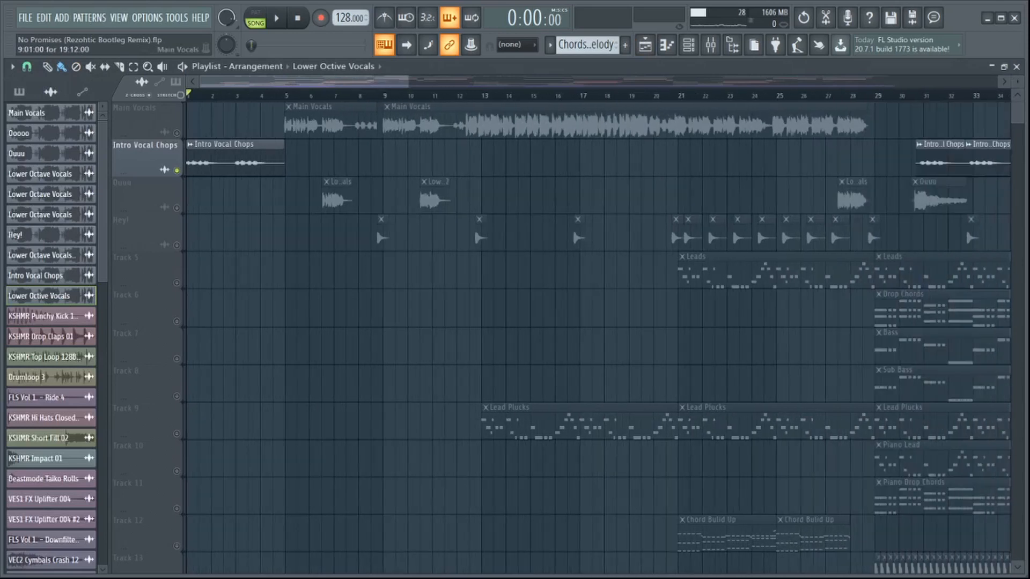
scroll(644, 129, down, 8)
scroll(698, 257, down, 2)
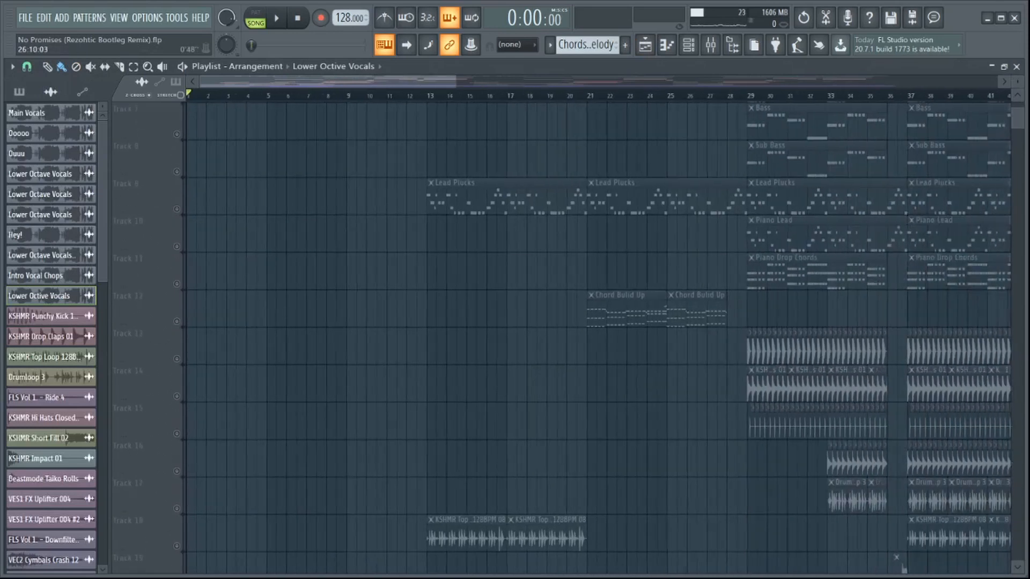
scroll(698, 258, up, 5)
scroll(698, 257, up, 3)
scroll(627, 242, up, 5)
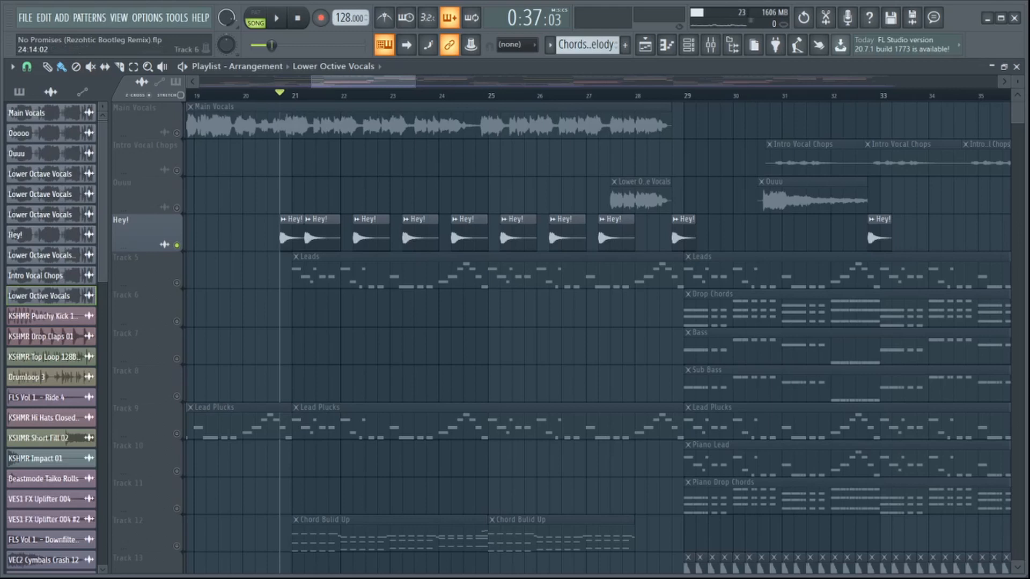
key(space)
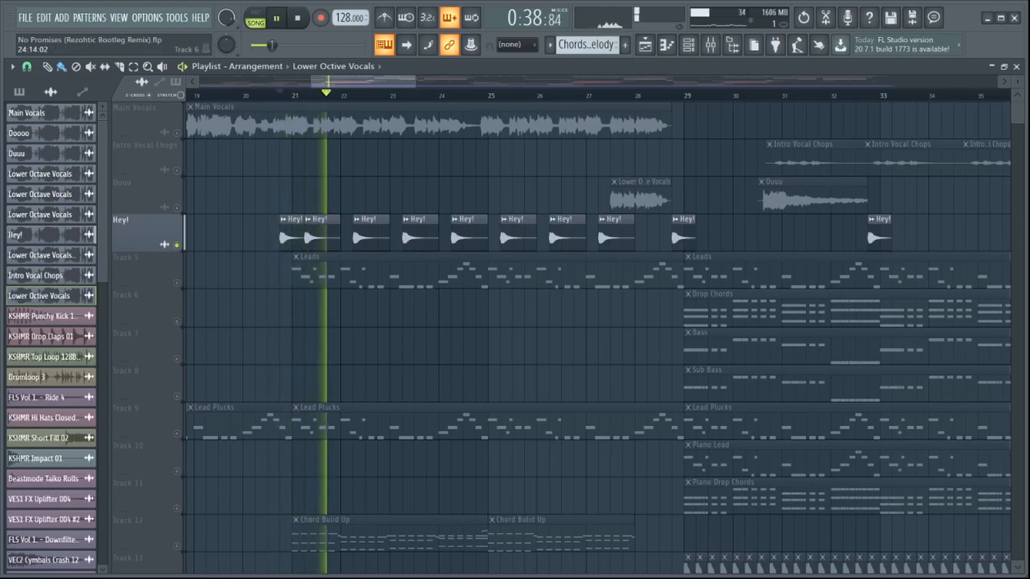
- Stop playback, unmute Ouuu, mute Hey!, and play the Lower Octave Vocals clip from midway through bar 27
key(space)
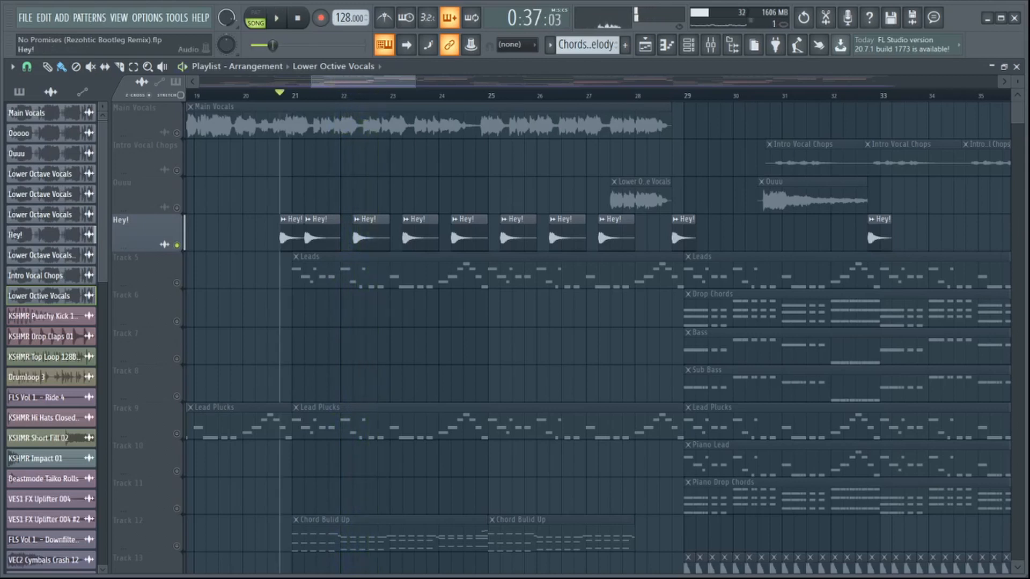
click(176, 208)
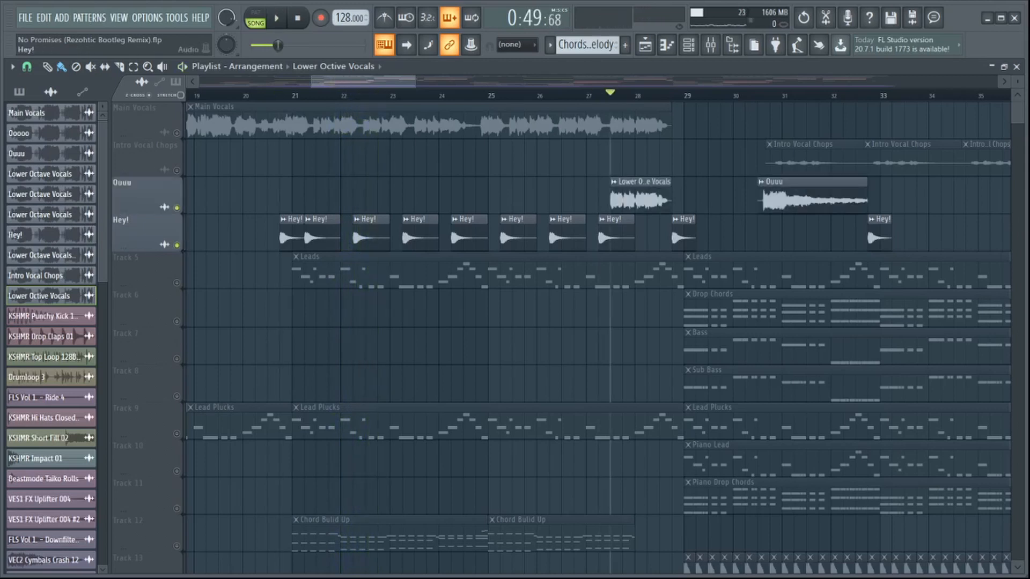
click(177, 245)
key(space)
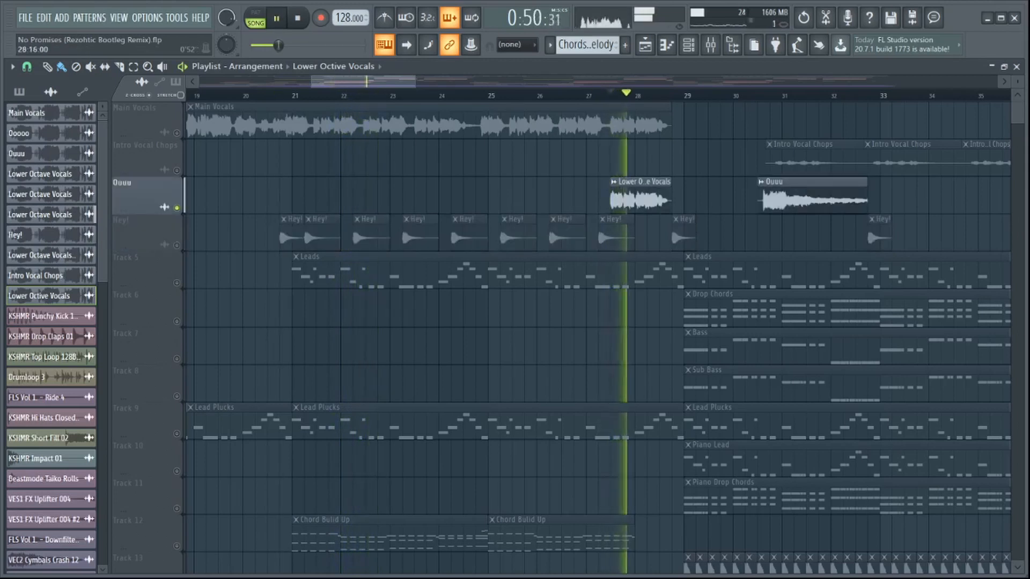
key(space)
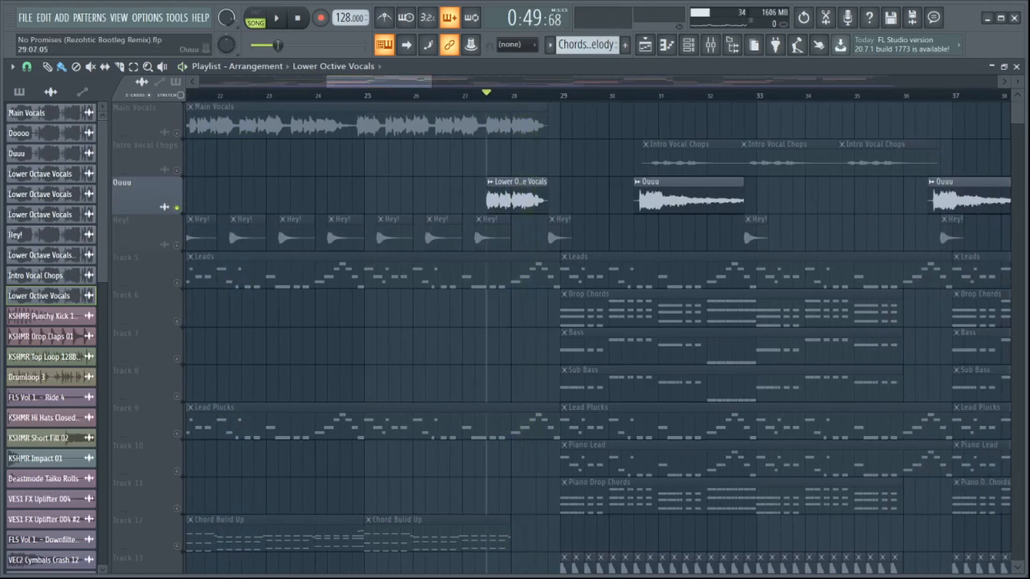
scroll(556, 161, down, 2)
scroll(556, 161, down, 4)
scroll(563, 161, up, 2)
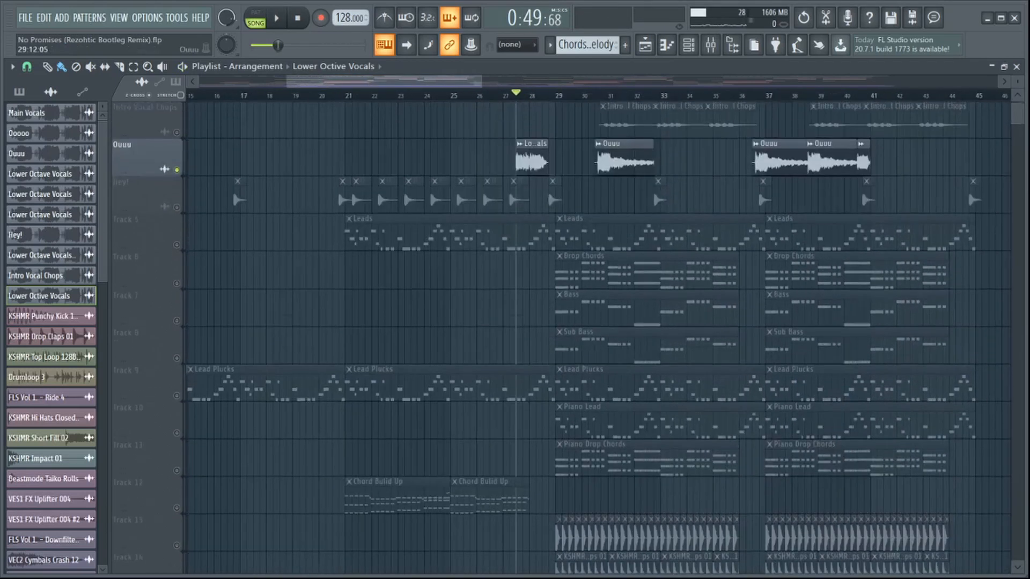
scroll(556, 161, up, 4)
key(space)
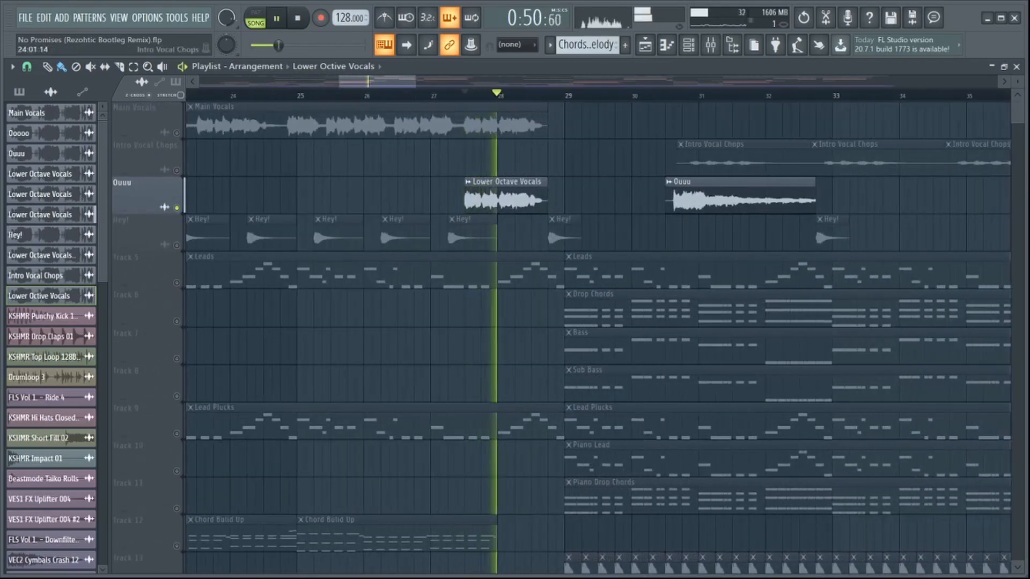
- Unmute Main Vocals, play it together with the Lower Octave Vocals clip, and mute it again
key(space)
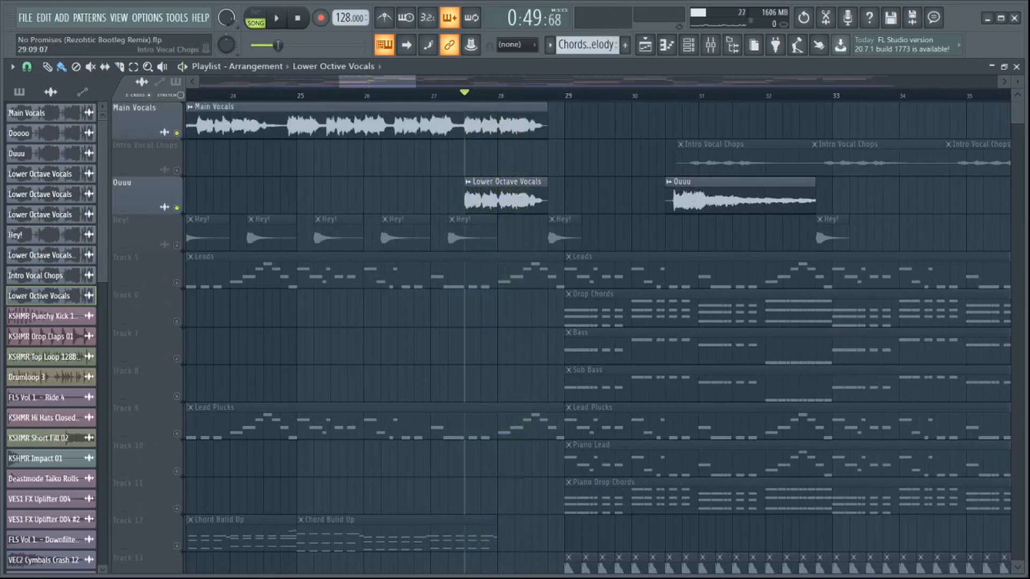
key(space)
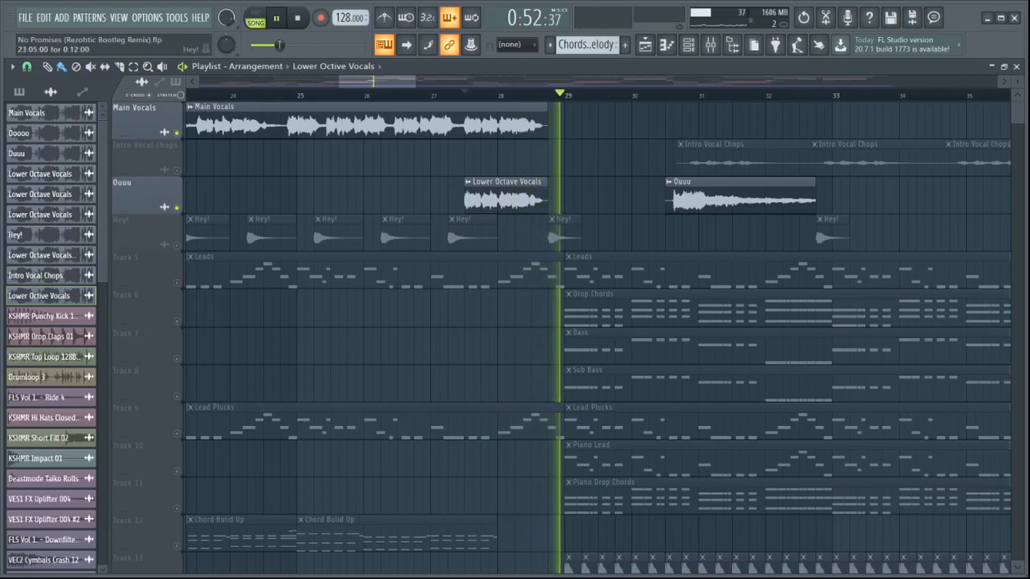
key(space)
click(176, 133)
- Solo the Intro Vocal Chops track and play its drop clips from just before bar 31
scroll(593, 198, down, 8)
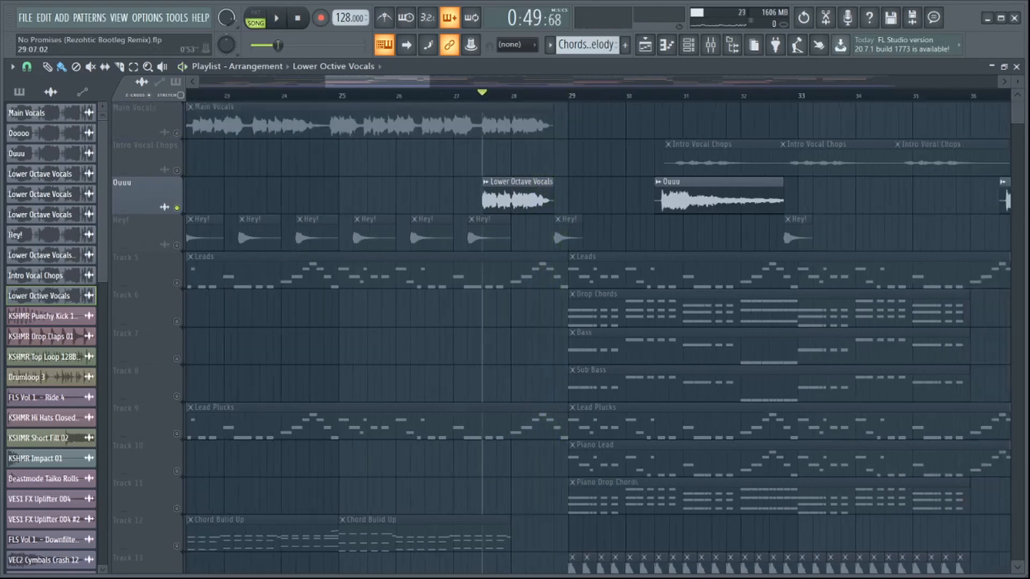
scroll(620, 199, up, 7)
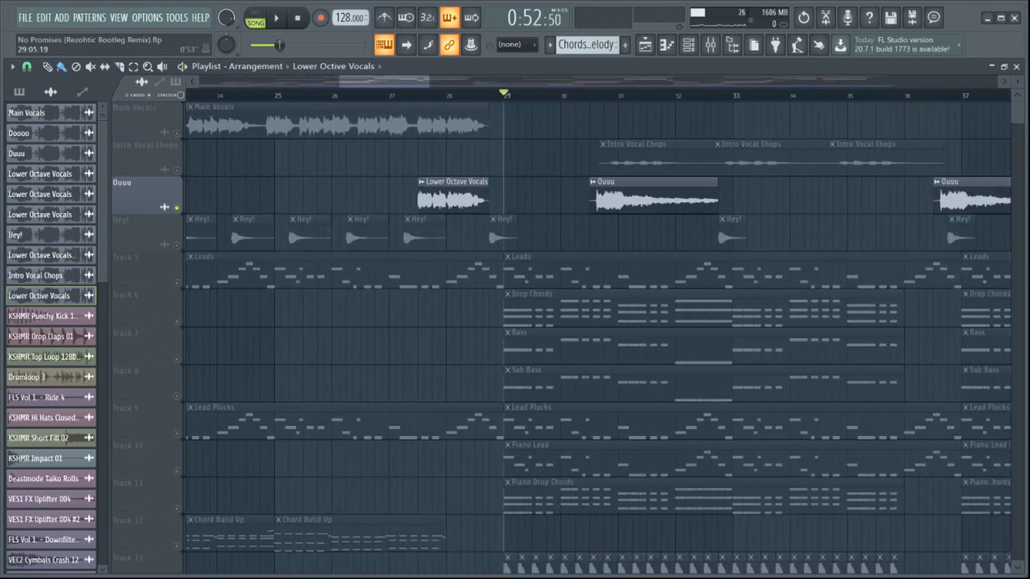
right_click(176, 208)
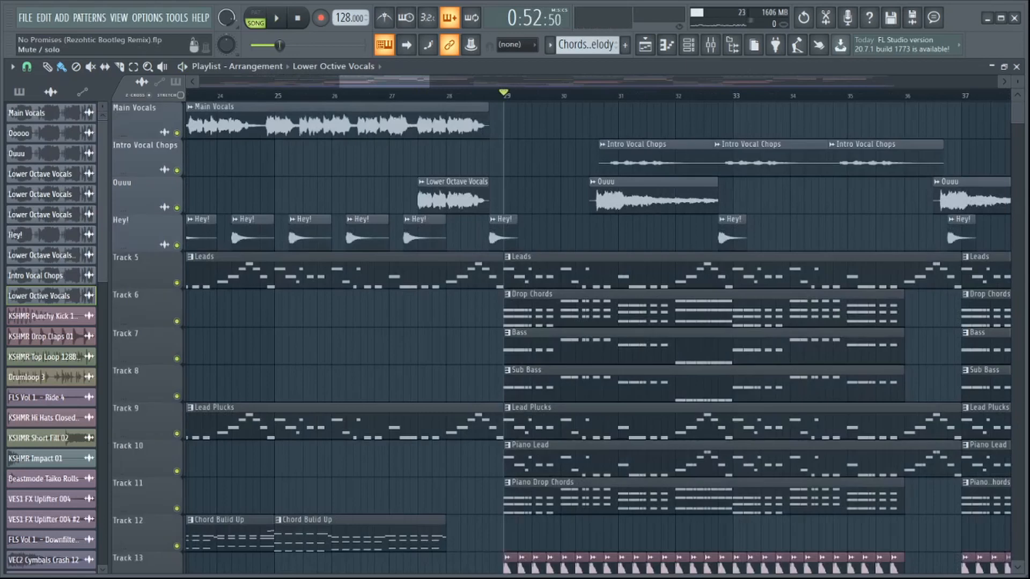
right_click(177, 170)
click(597, 95)
scroll(611, 161, down, 3)
key(space)
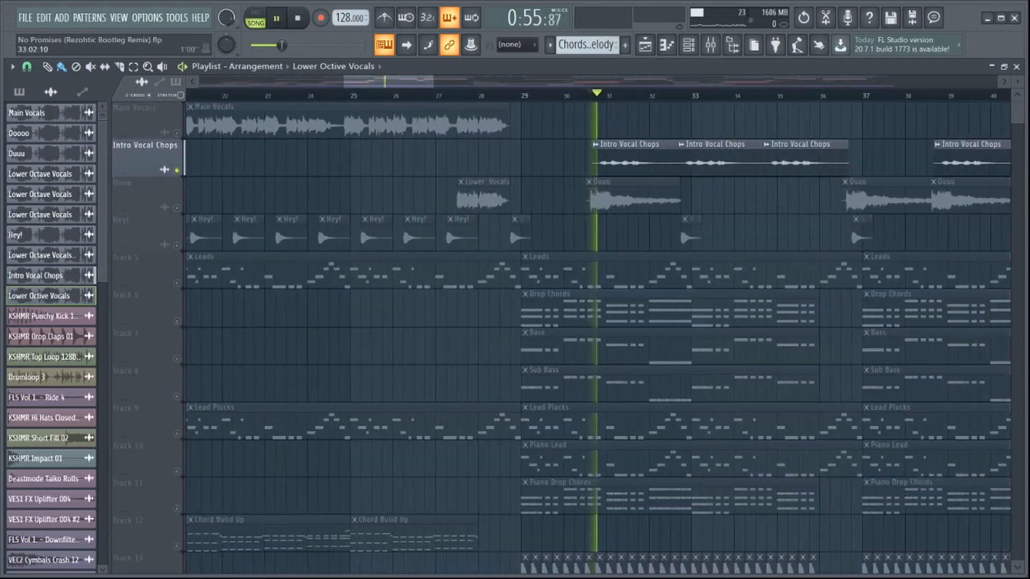
scroll(687, 161, up, 5)
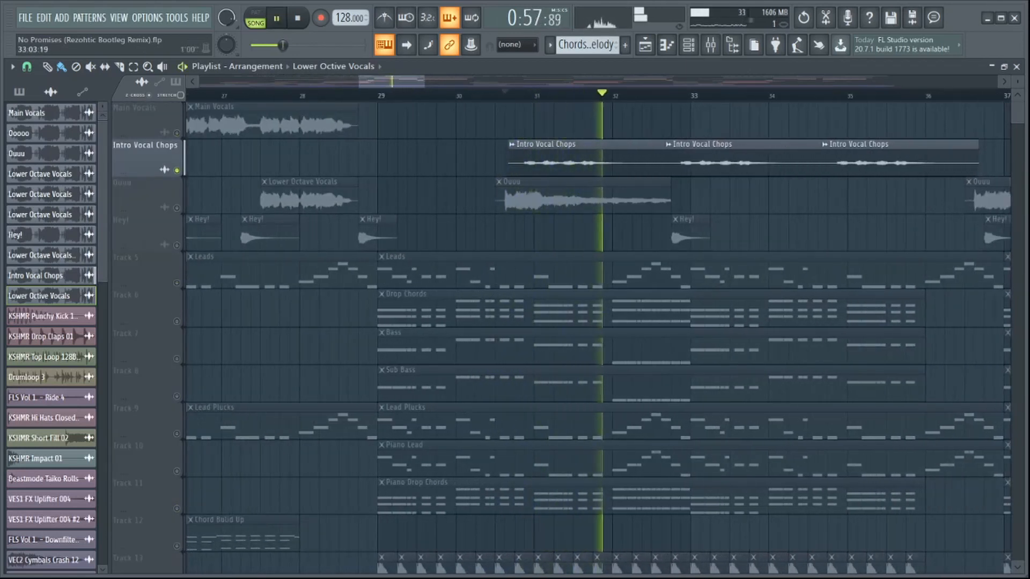
key(space)
- Solo the Ouuu track and play its first Ouuu clip from midway through bar 30
scroll(701, 161, down, 3)
right_click(176, 208)
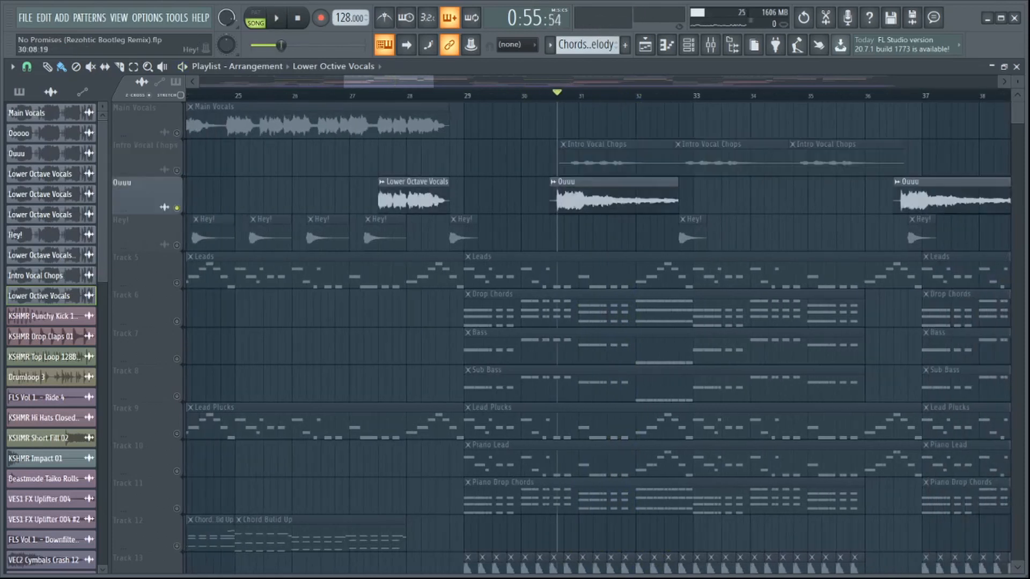
scroll(581, 198, up, 3)
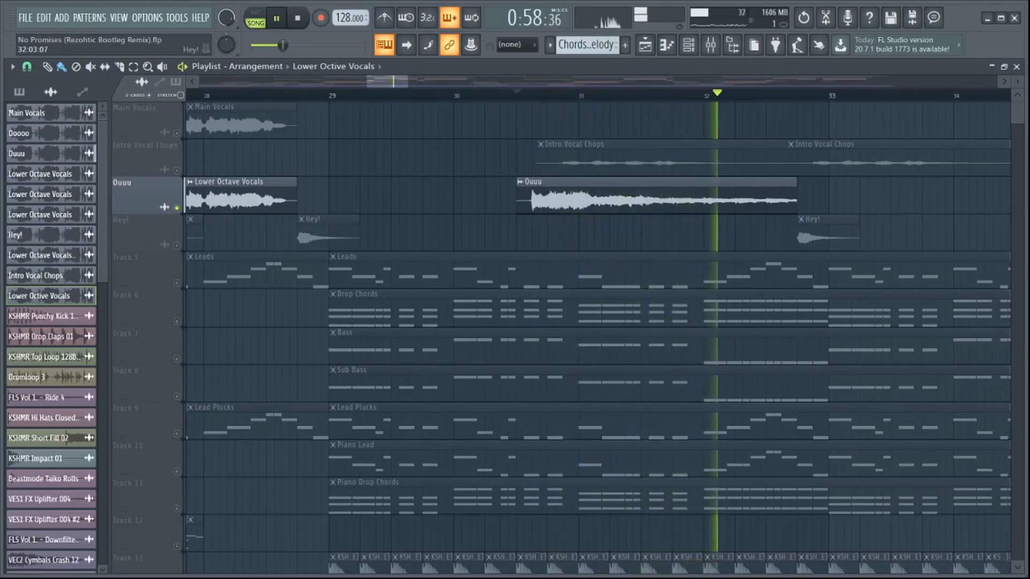
key(space)
scroll(531, 215, down, 6)
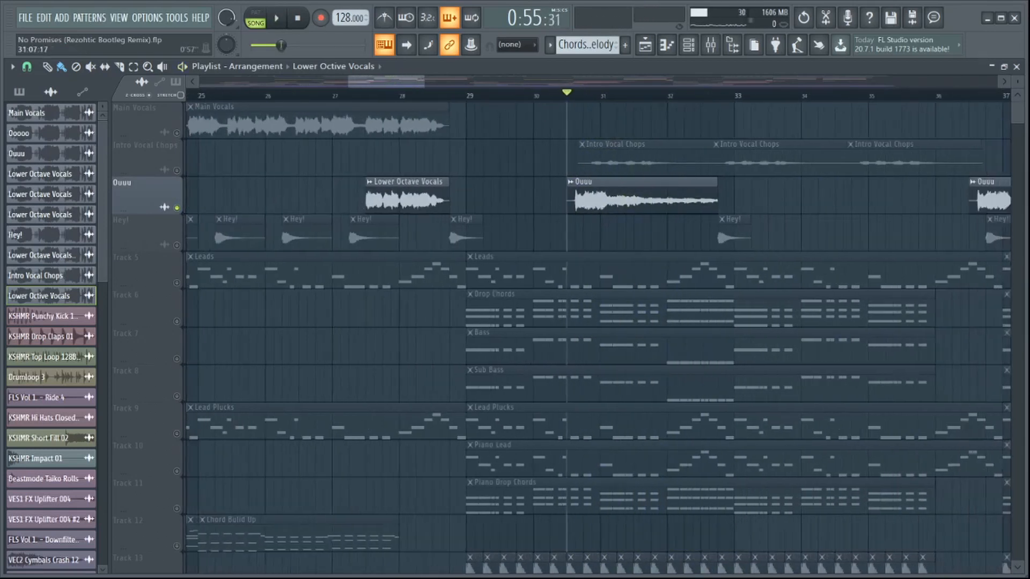
- Unmute the Hey!, Intro Vocal Chops and Main Vocals tracks alongside Ouuu and survey the vocal arrangement
scroll(531, 214, down, 3)
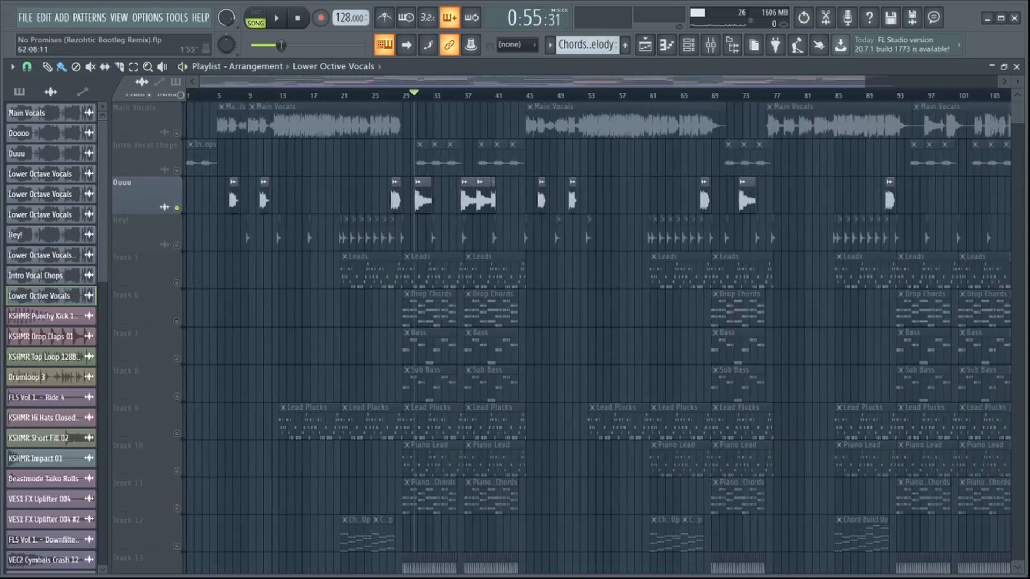
scroll(531, 214, down, 2)
scroll(531, 215, down, 2)
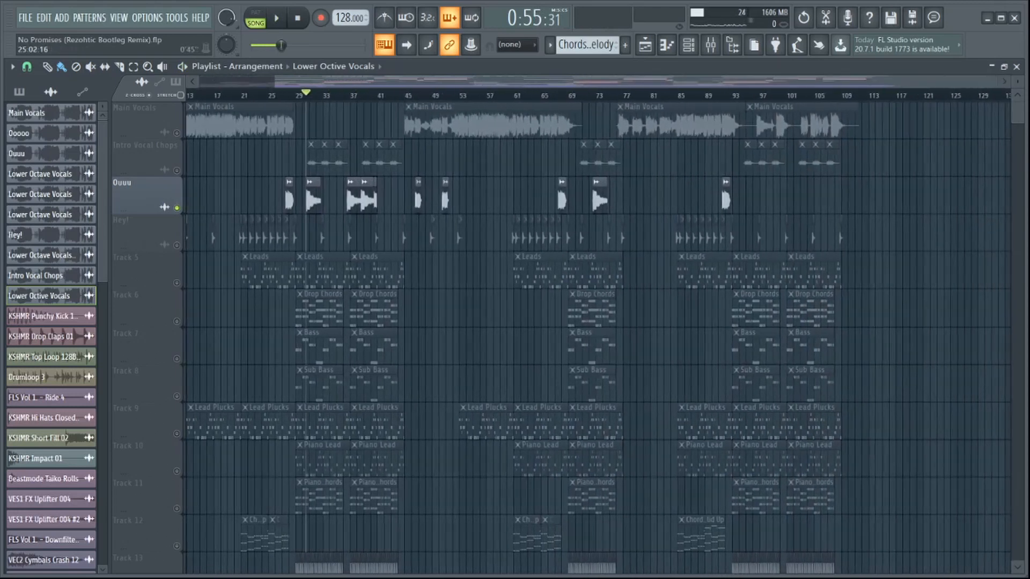
click(176, 245)
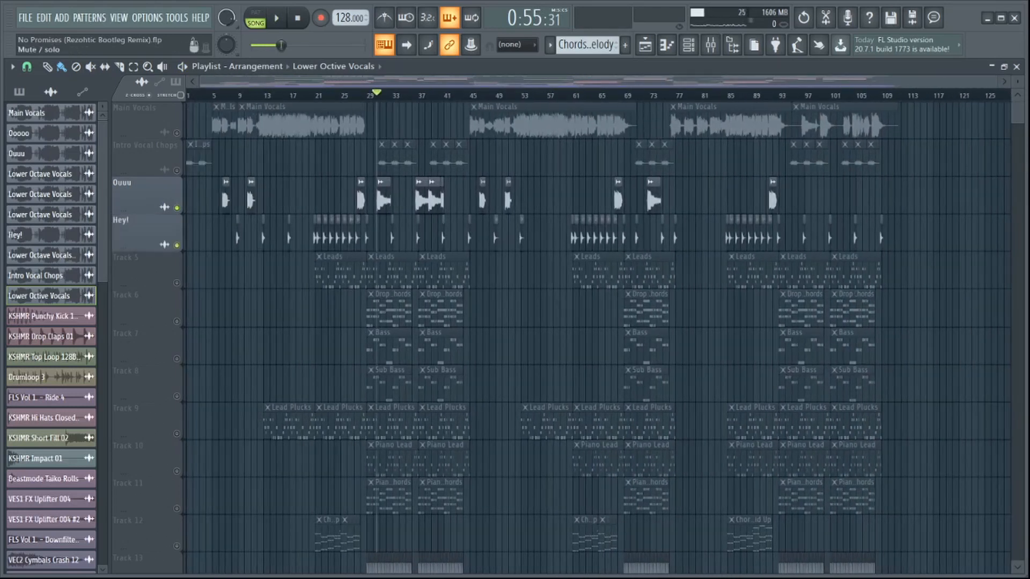
click(176, 171)
click(177, 133)
scroll(300, 123, up, 5)
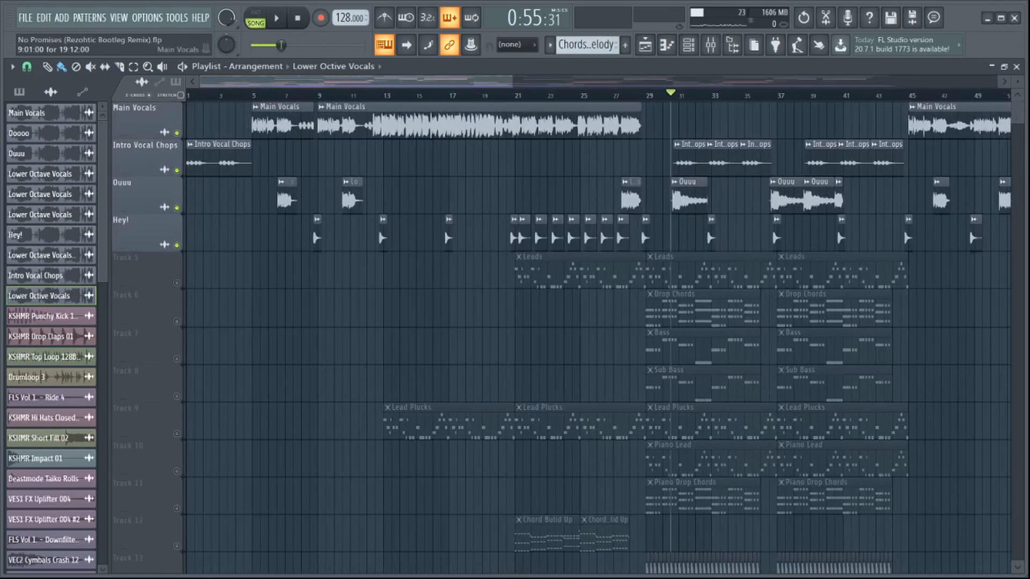
drag(512, 82, 730, 82)
- Look over the instrument and drum tracks below the vocals and set the song position to bar 29
click(667, 45)
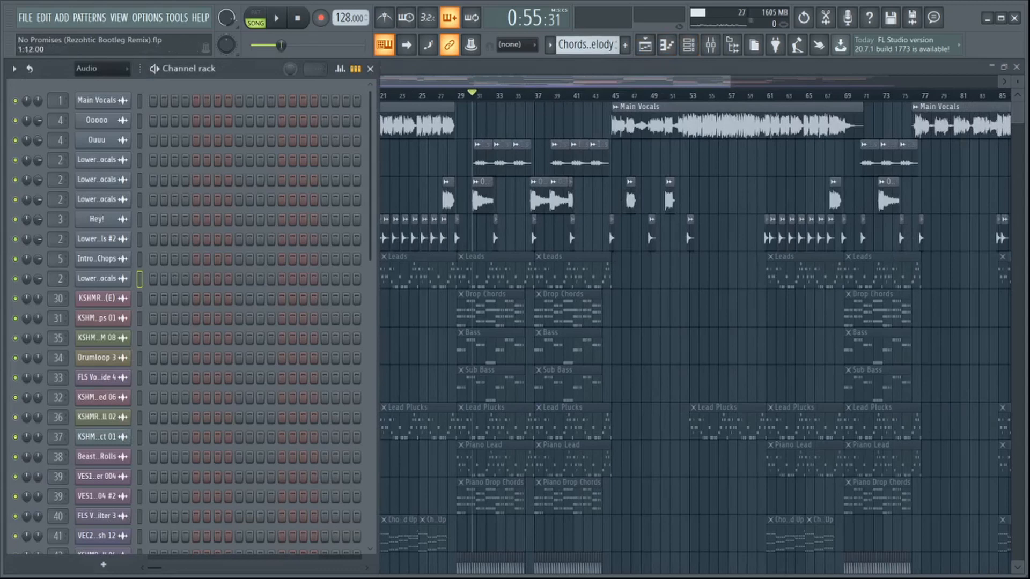
right_click(673, 308)
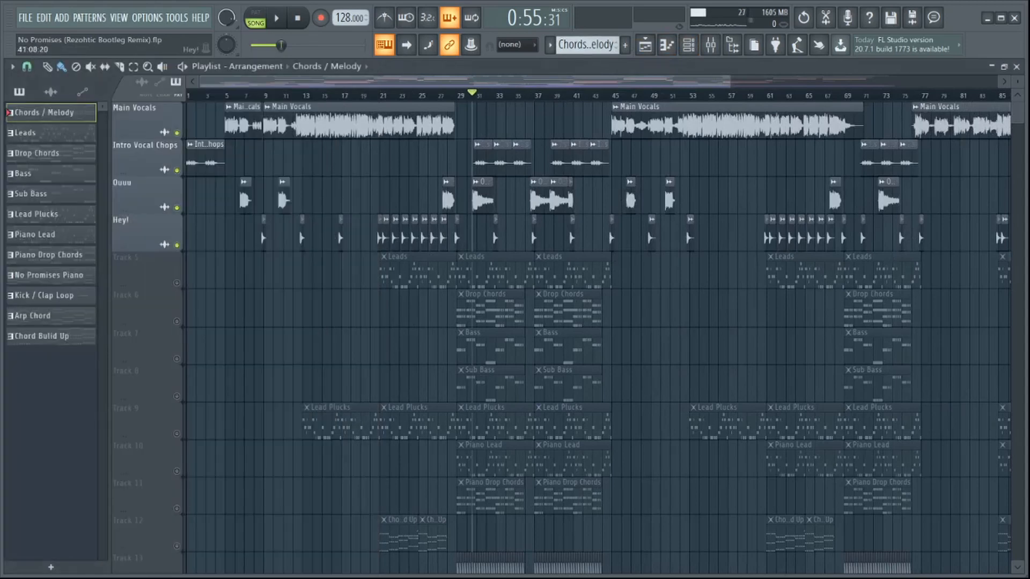
scroll(598, 333, down, 5)
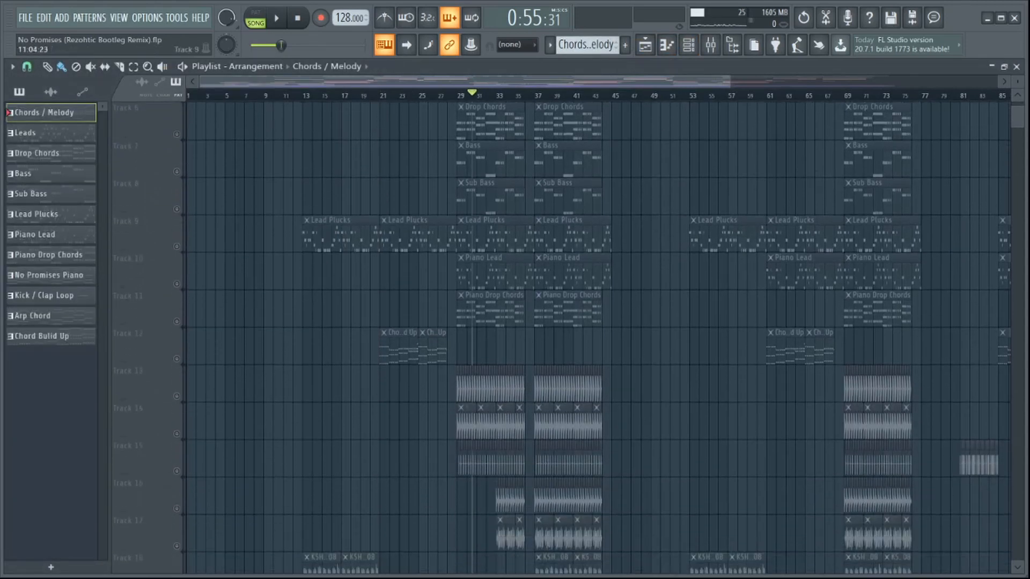
scroll(598, 332, up, 5)
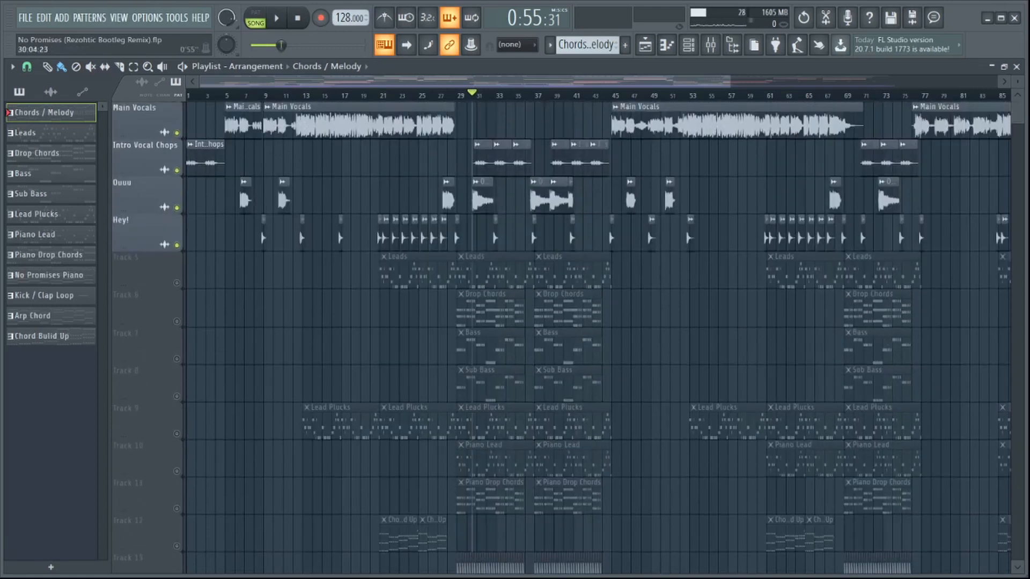
click(458, 95)
scroll(458, 95, up, 5)
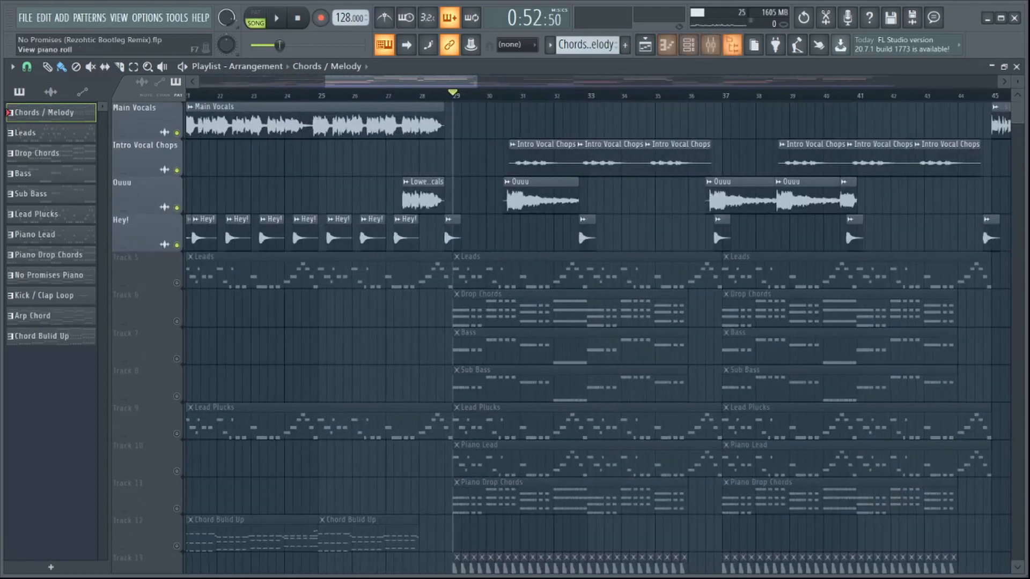
- Show the Unsorted instrument channels in the channel rack, step through patterns to Drop Chords and back to Chords / Melody
click(689, 45)
key(Page_Down)
key(KP_Add)
key(KP_Add)
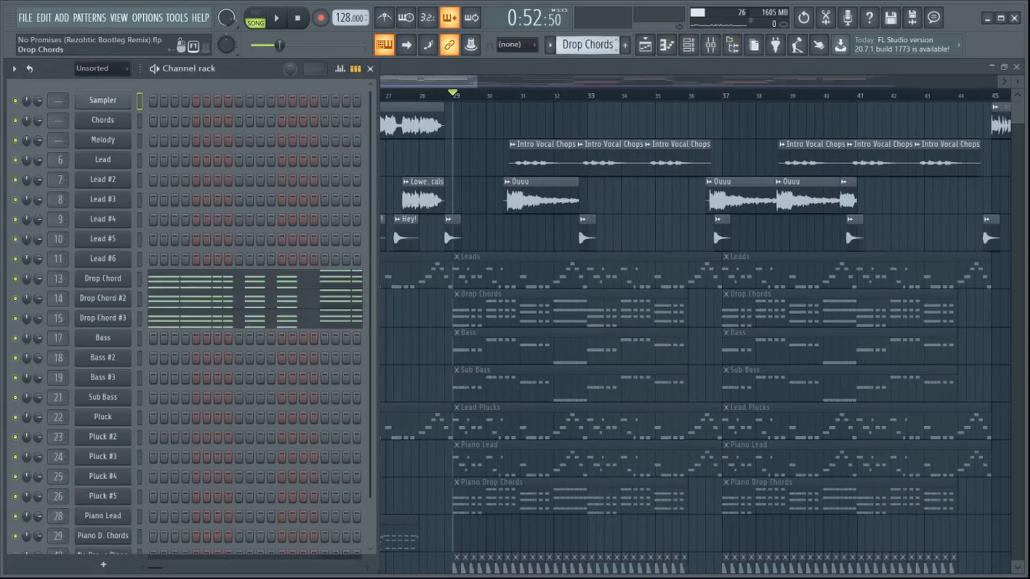
key(KP_Subtract)
key(KP_Subtract)
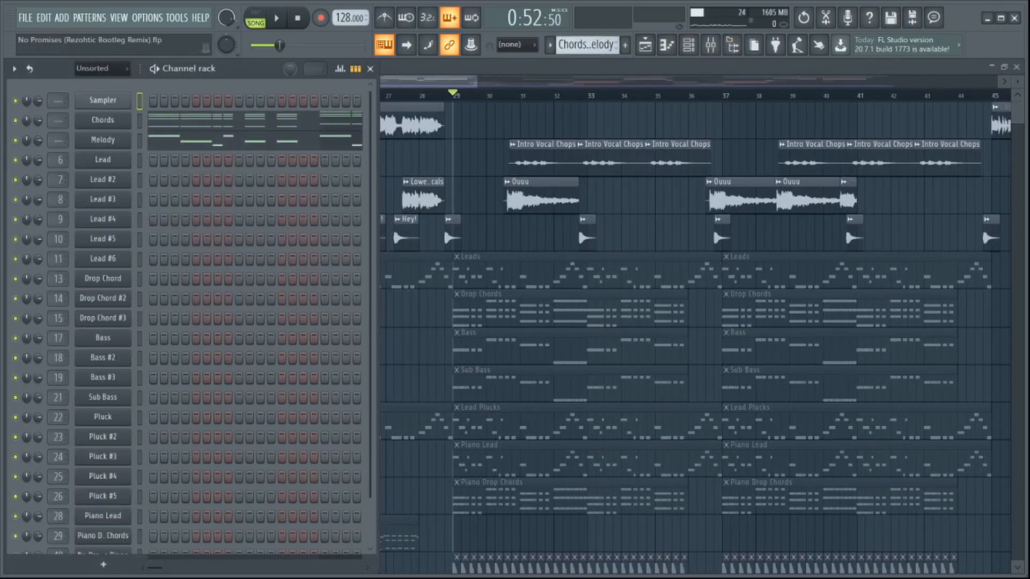
key(F6)
- Select the No Promises Piano pattern and open its No Promises Piano channel in the piano roll
click(550, 45)
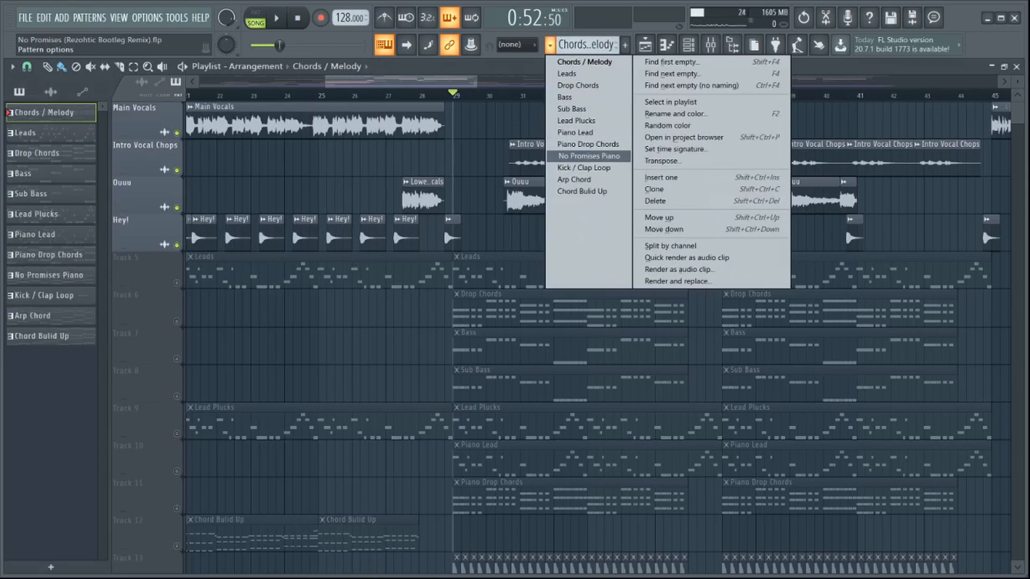
click(588, 156)
click(688, 45)
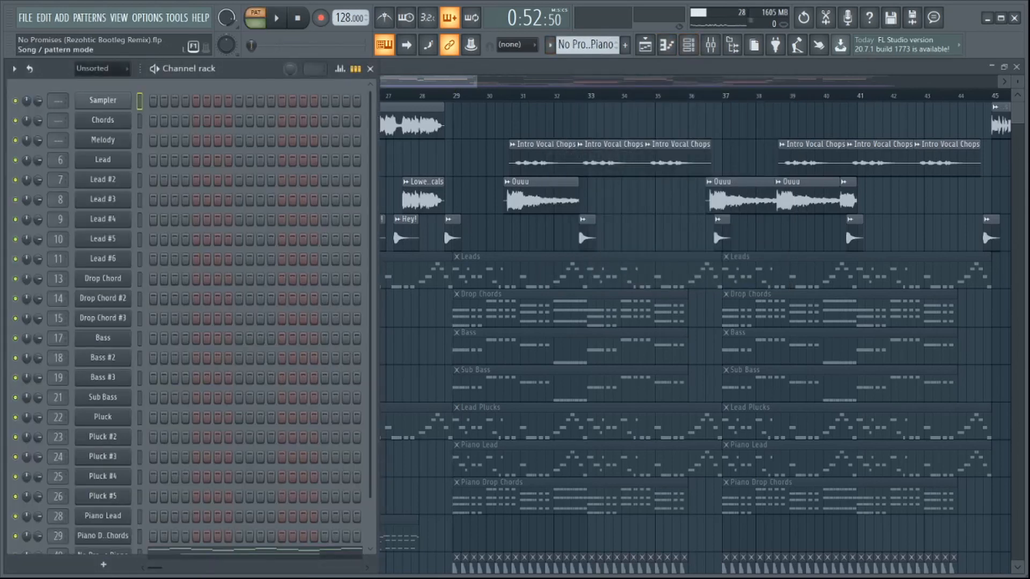
scroll(186, 269, down, 3)
right_click(130, 511)
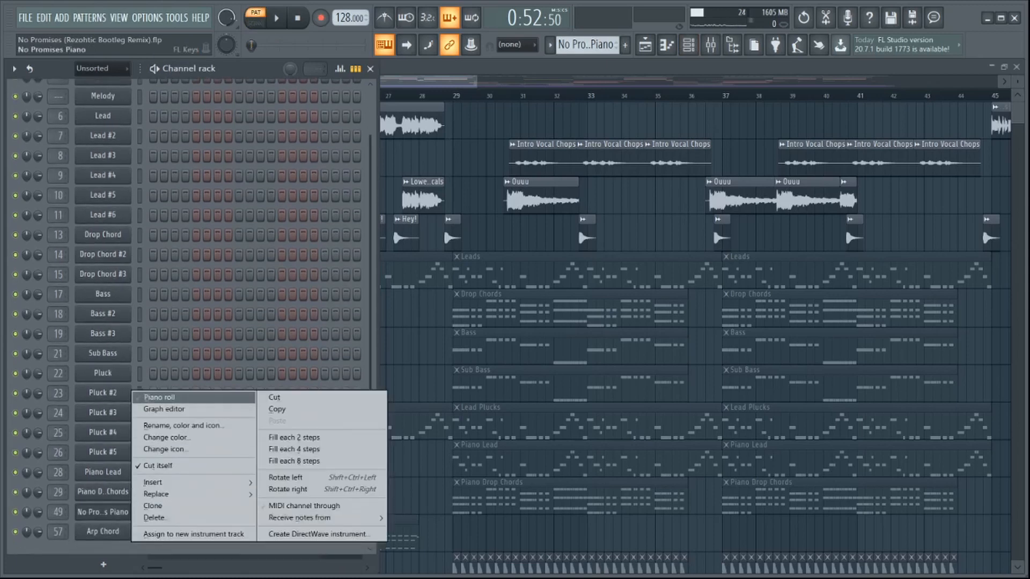
click(159, 397)
- Examine the chord and melody notes of the No Promises Piano pattern across its octaves in the piano roll
scroll(454, 214, down, 4)
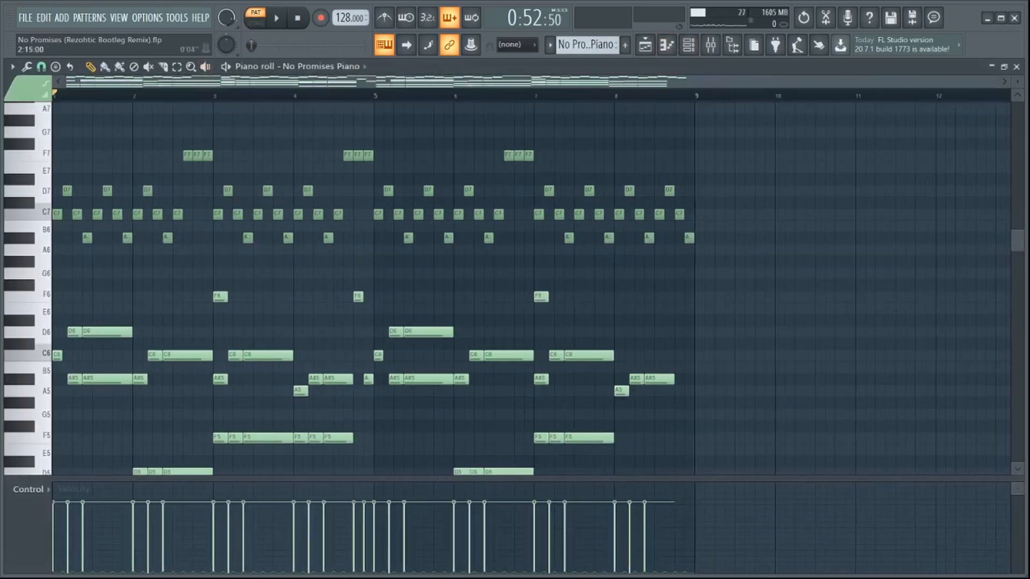
scroll(453, 161, down, 8)
scroll(452, 143, up, 5)
scroll(452, 144, up, 2)
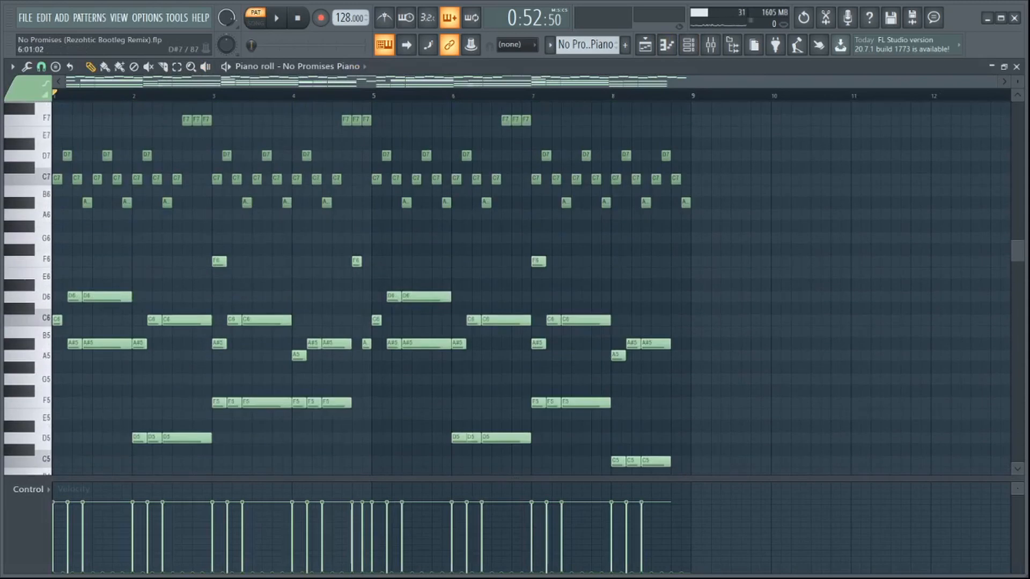
scroll(452, 140, down, 4)
scroll(453, 121, up, 3)
scroll(453, 119, down, 1)
scroll(453, 119, up, 9)
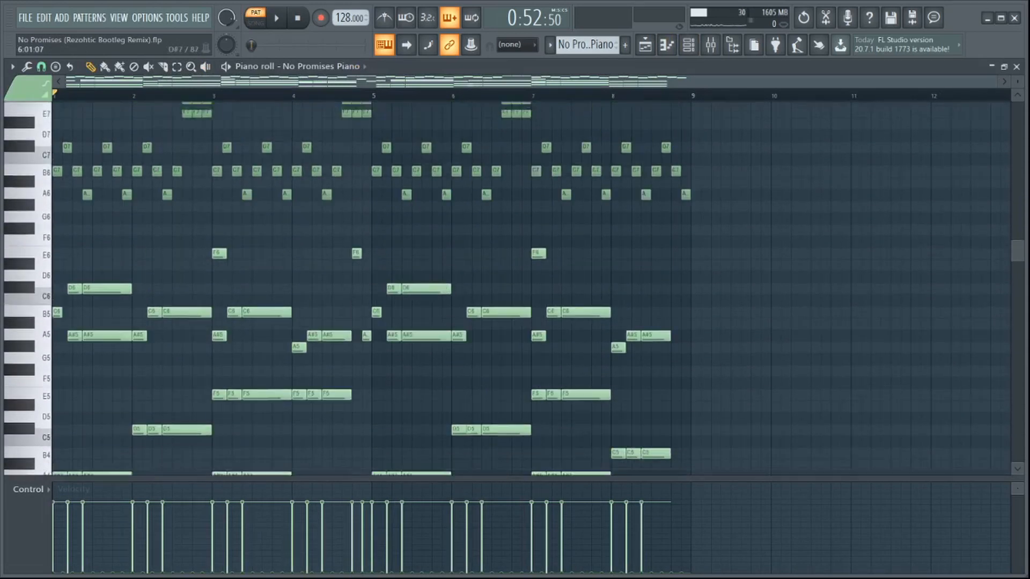
scroll(454, 118, down, 13)
scroll(455, 118, up, 1)
scroll(455, 117, up, 7)
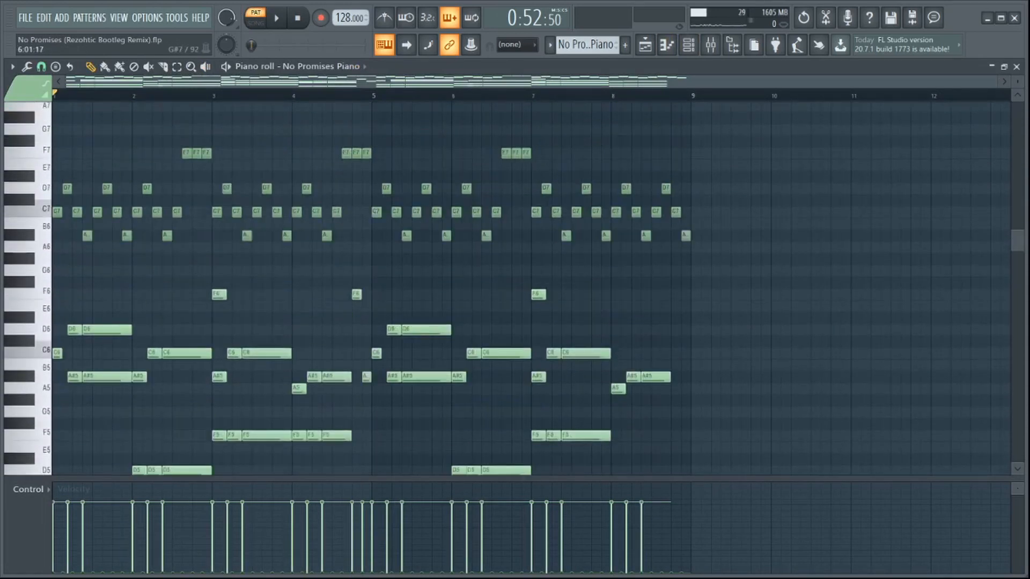
scroll(455, 117, down, 3)
scroll(455, 118, up, 3)
scroll(454, 118, down, 2)
scroll(455, 118, down, 2)
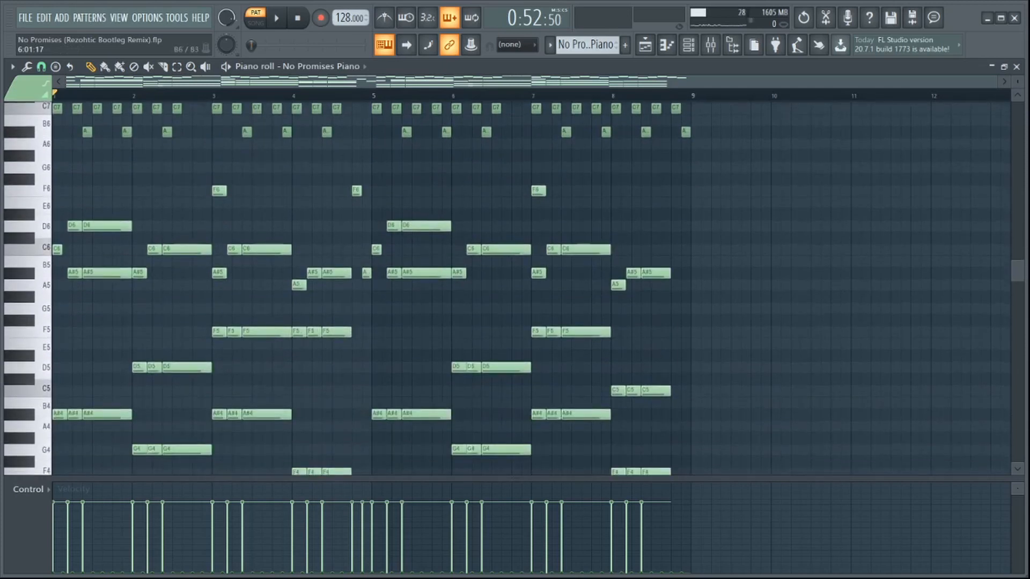
- Play back the start of the No Promises Piano pattern while examining its notes in the piano roll
scroll(455, 117, up, 2)
scroll(455, 118, down, 1)
key(space)
scroll(455, 118, up, 3)
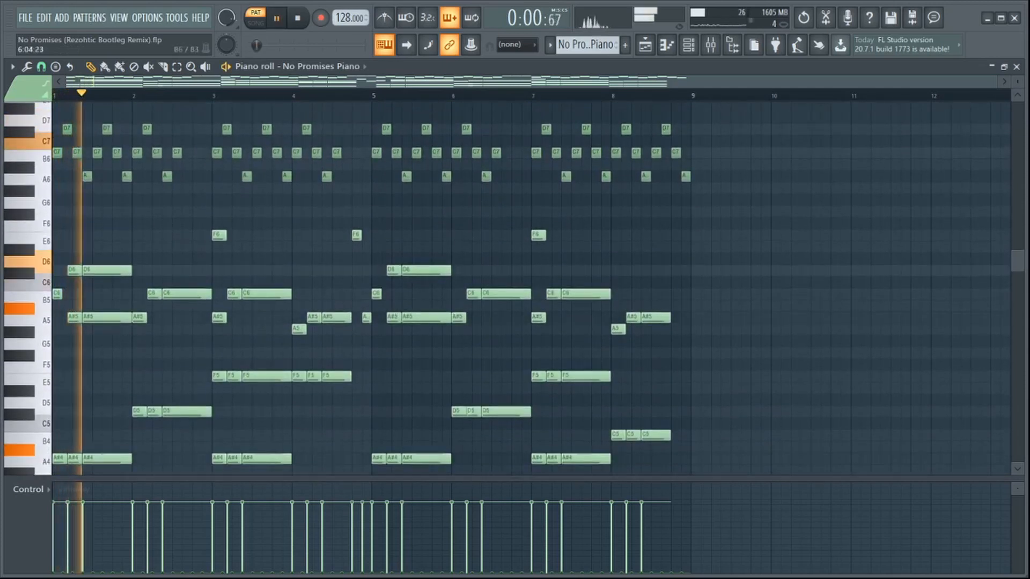
scroll(506, 288, down, 9)
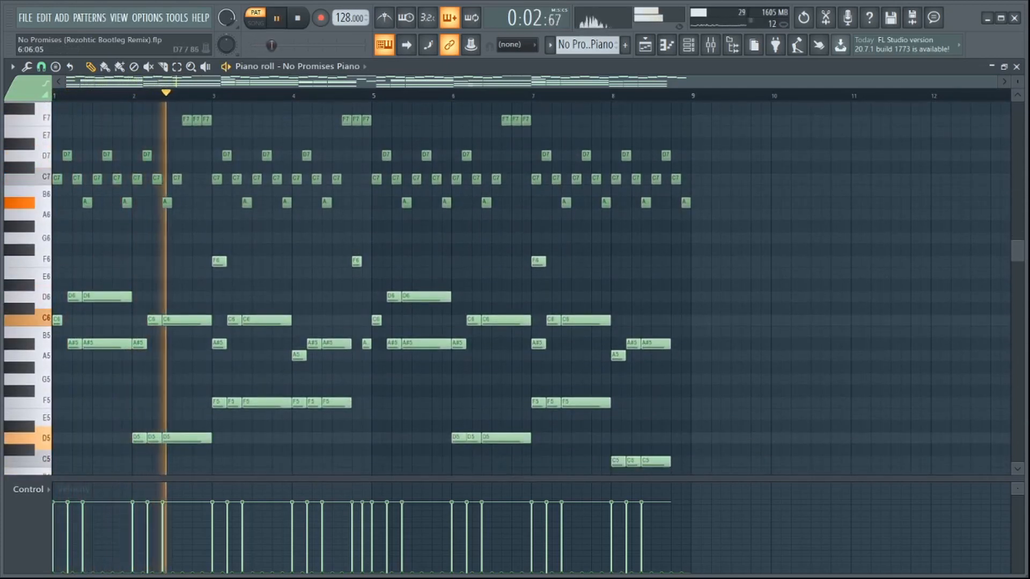
scroll(506, 289, up, 5)
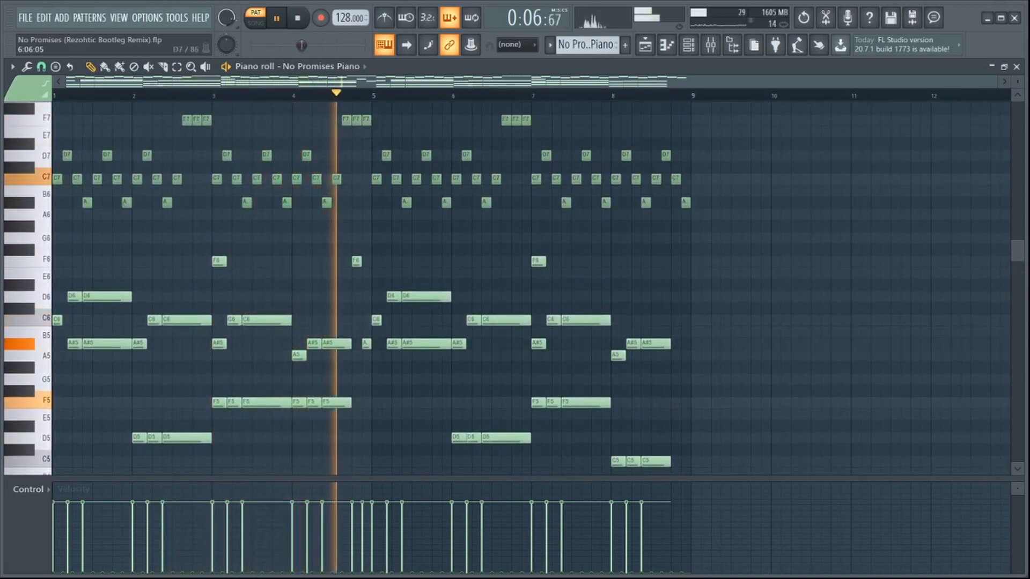
key(space)
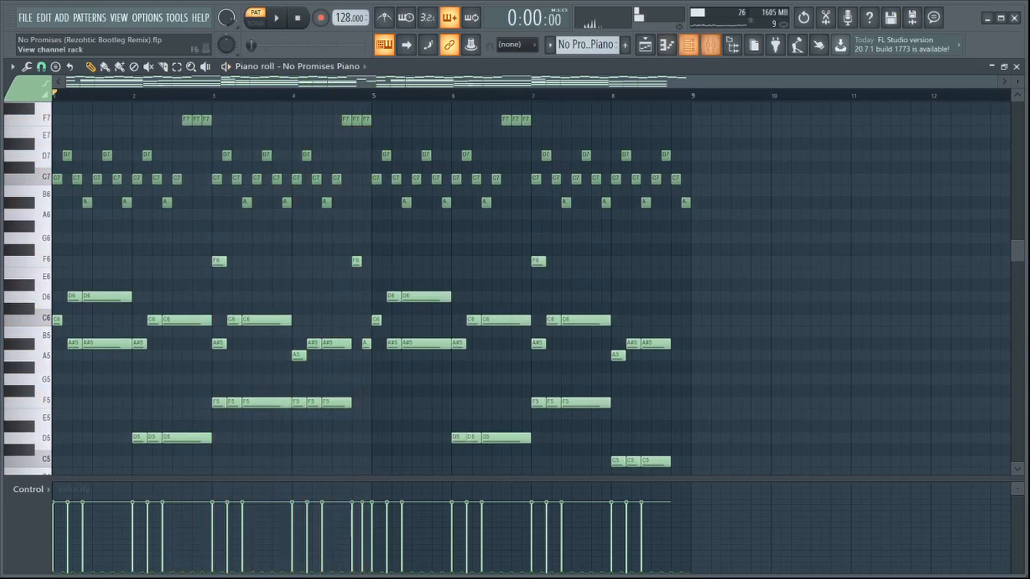
- Select the Chords / Melody pattern and solo its Chords channel in the channel rack
key(F6)
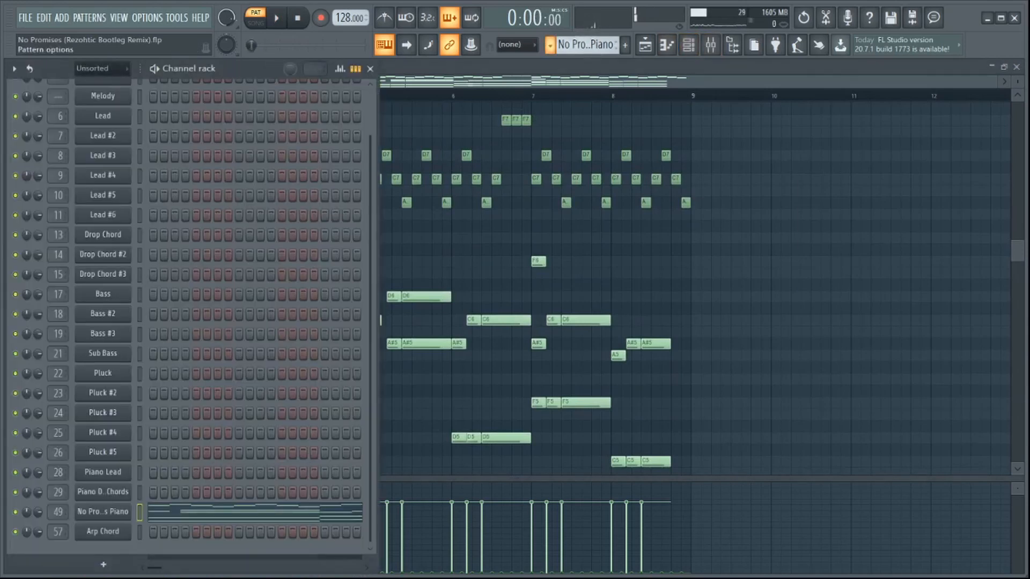
click(550, 45)
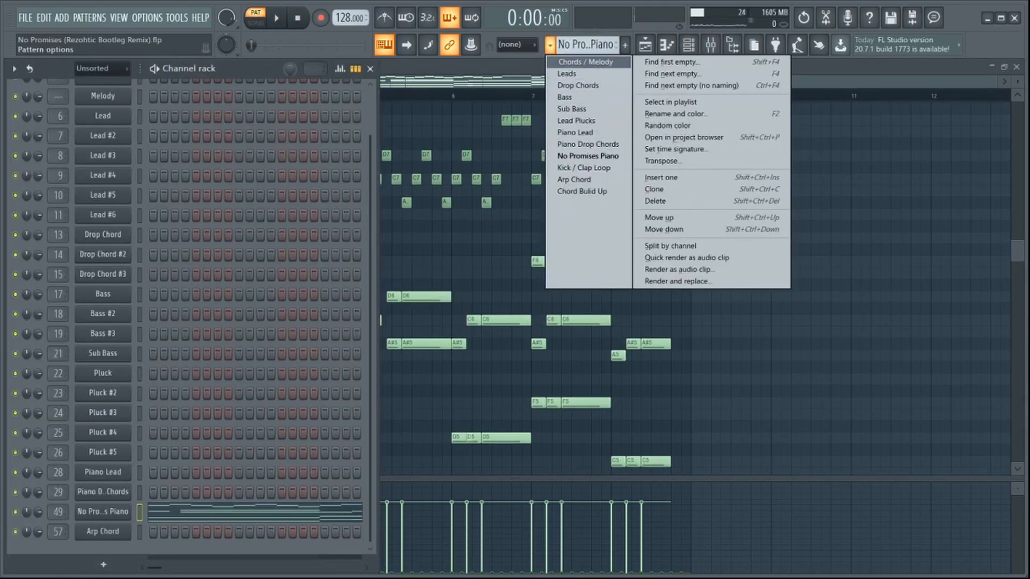
click(585, 62)
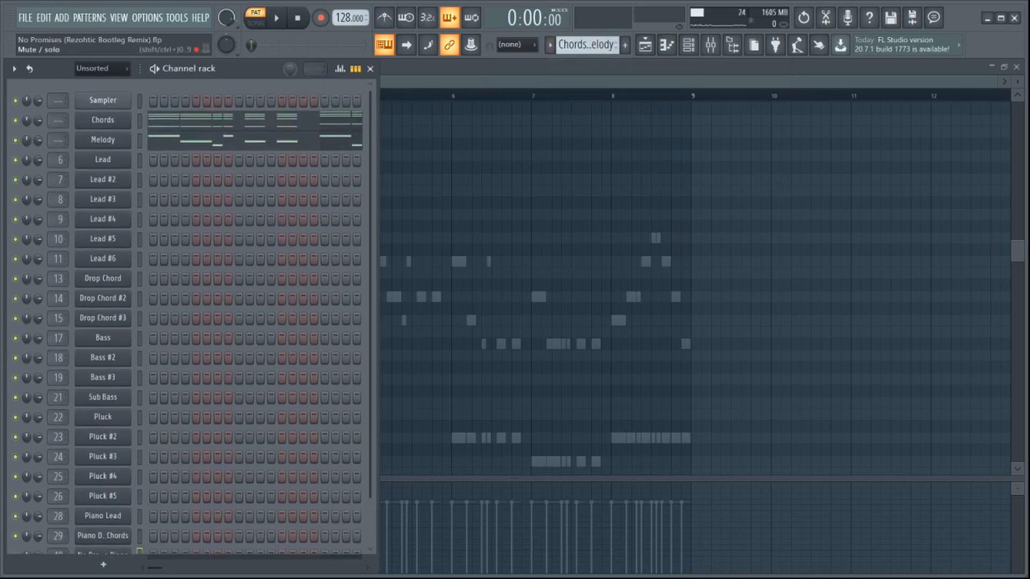
key(F6)
key(F6)
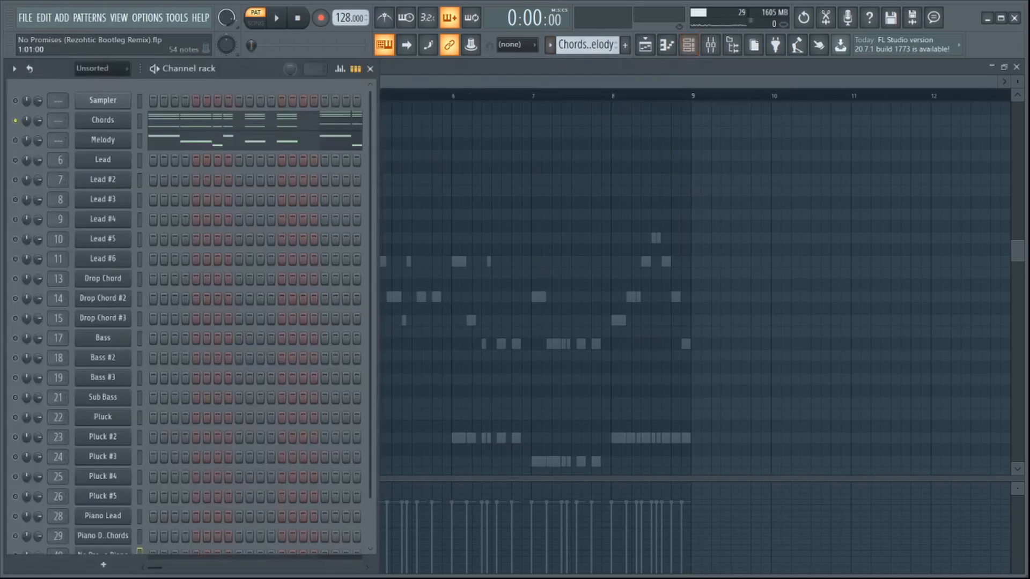
key(F6)
- Look over the arrangement around bar 29 in the playlist
key(F5)
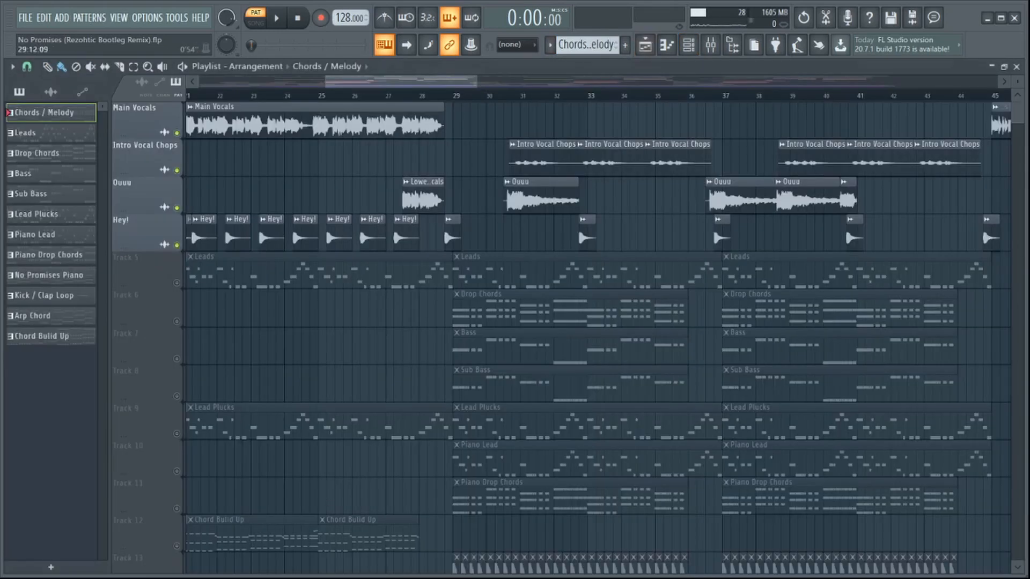
scroll(470, 150, down, 2)
scroll(470, 150, up, 3)
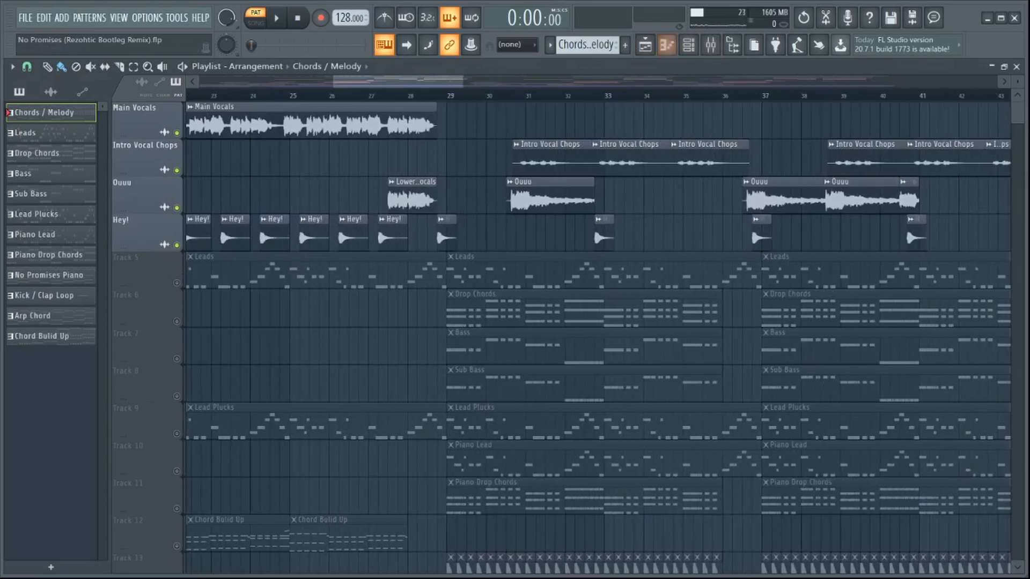
- Open the Chords channel of the Chords / Melody pattern in the piano roll and view its chord notes
key(F6)
right_click(102, 120)
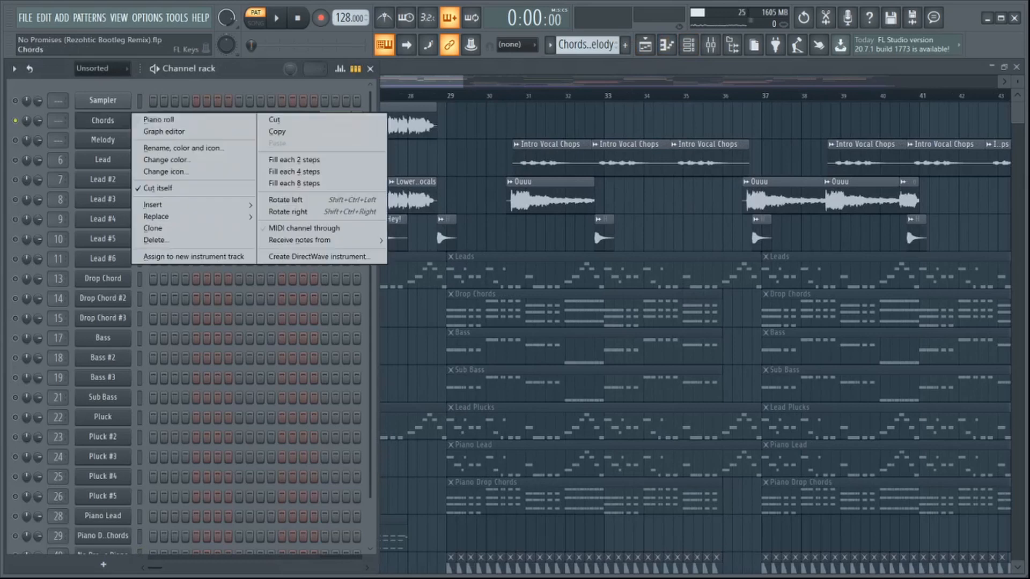
click(170, 120)
scroll(332, 268, right, 2)
scroll(331, 268, left, 2)
scroll(527, 279, down, 8)
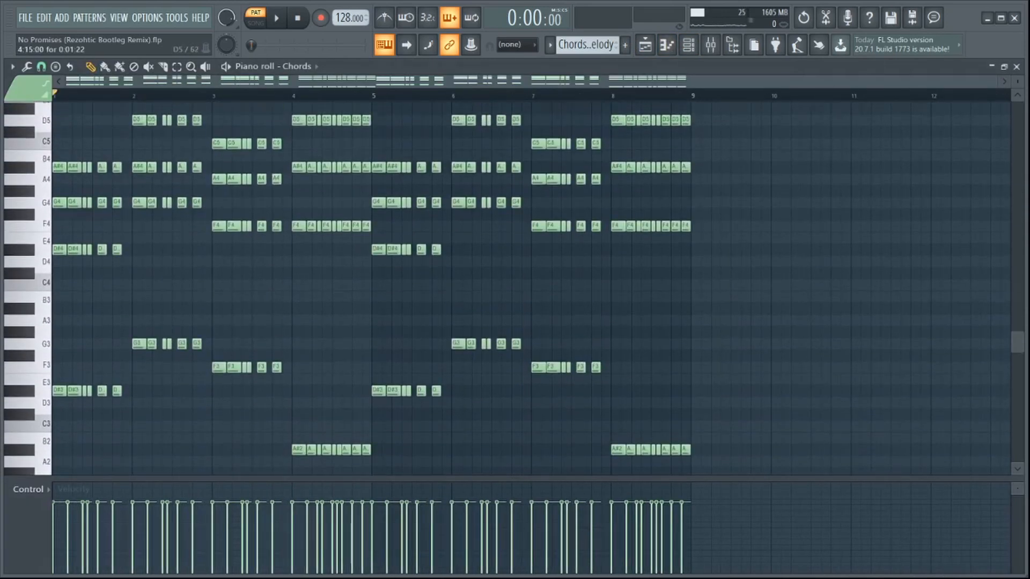
- Play back the soloed Chords channel through its fourth bar while examining the upper and bass notes
key(space)
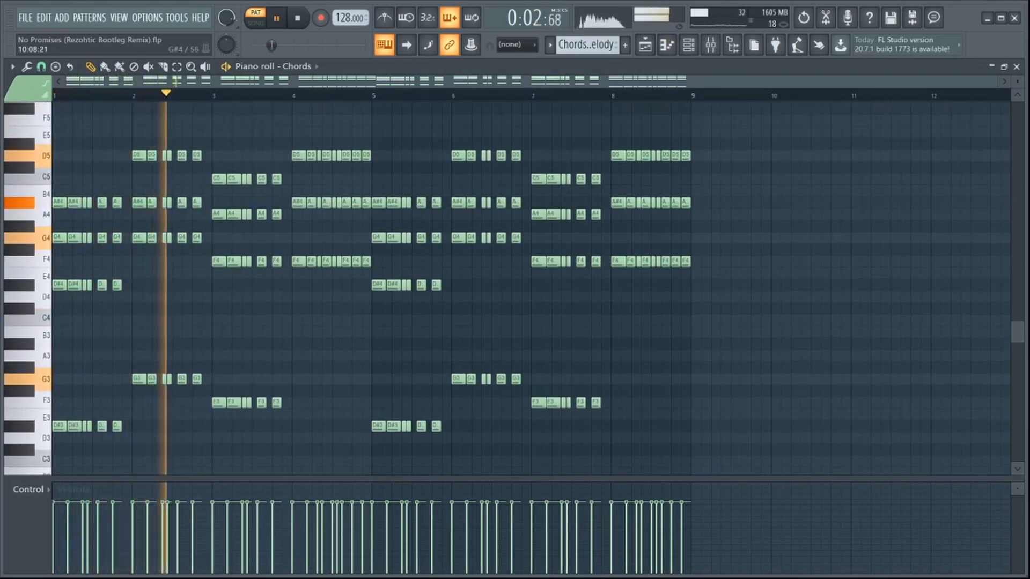
scroll(527, 221, up, 1)
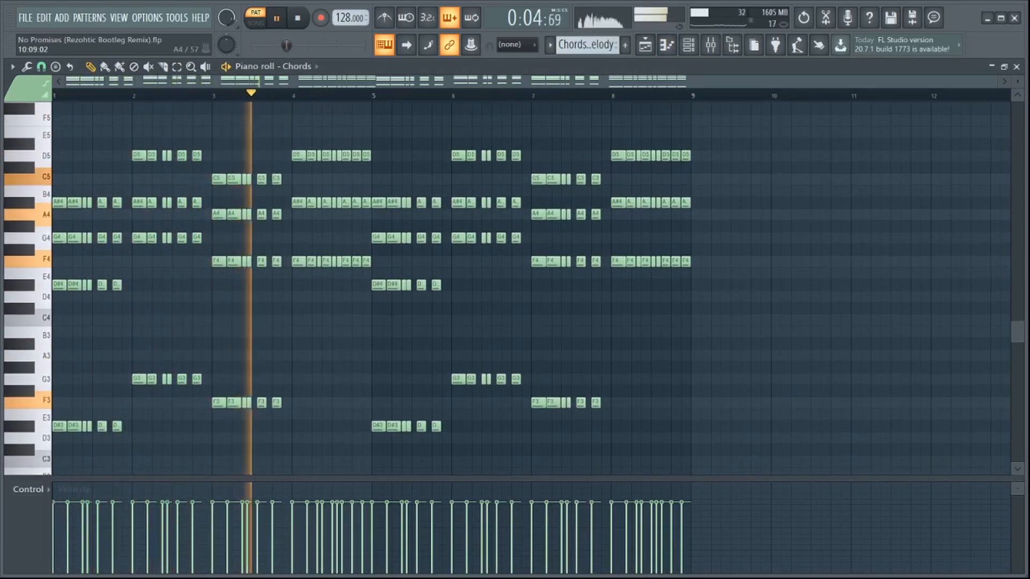
scroll(528, 221, down, 1)
scroll(528, 221, up, 1)
scroll(527, 221, down, 1)
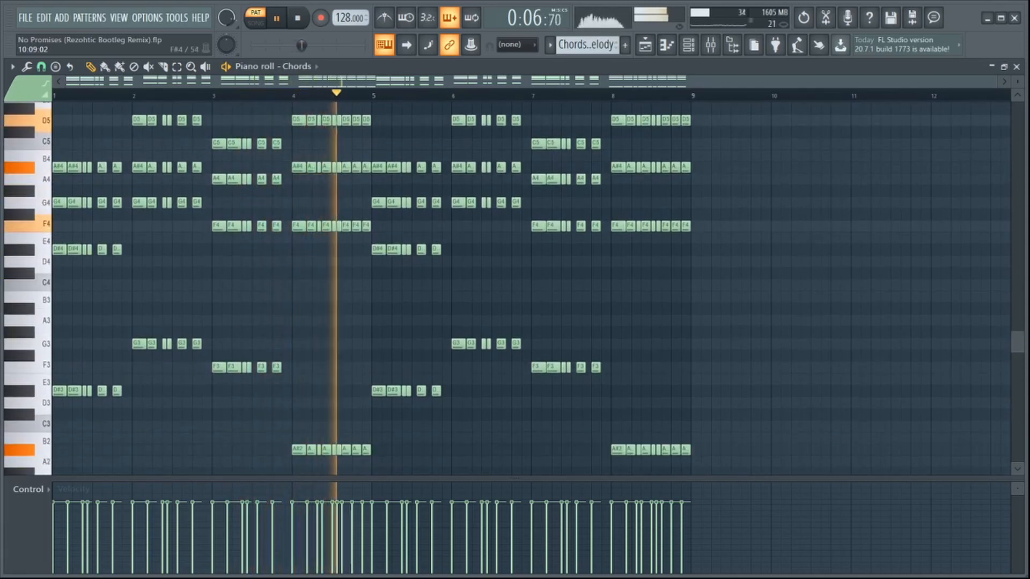
key(space)
- Open the Melody channel in the piano roll and audition it on its own
click(688, 45)
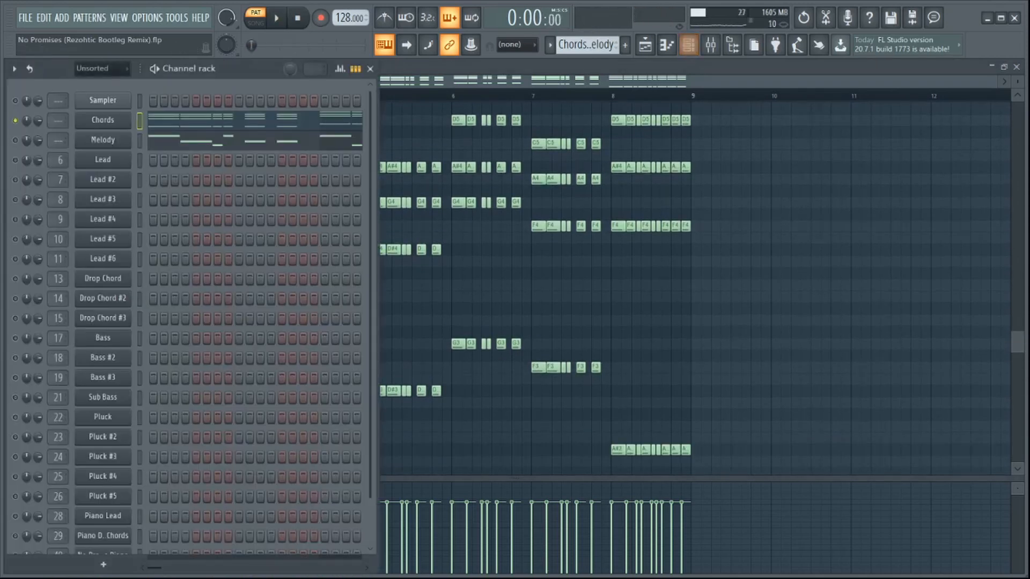
right_click(105, 140)
click(166, 139)
scroll(389, 168, up, 6)
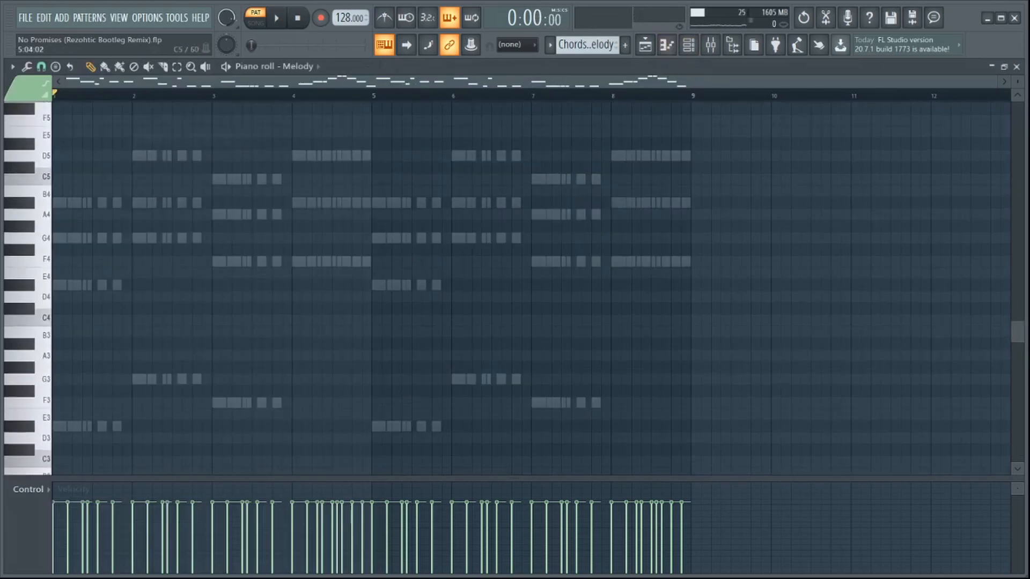
key(space)
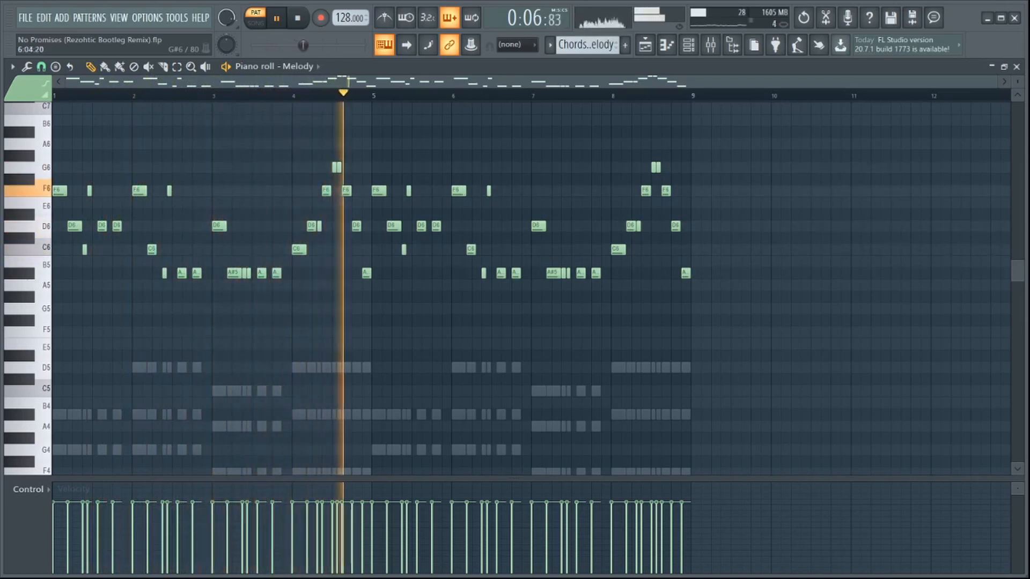
key(space)
- Unmute the Chords channel alongside Melody and play both together from the piano roll
click(688, 45)
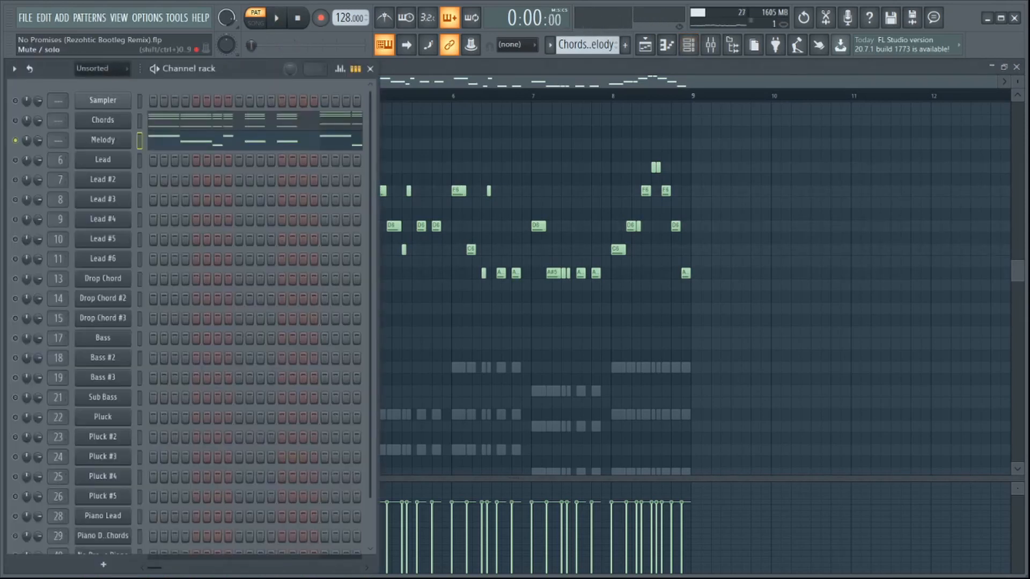
key(F6)
scroll(515, 263, down, 2)
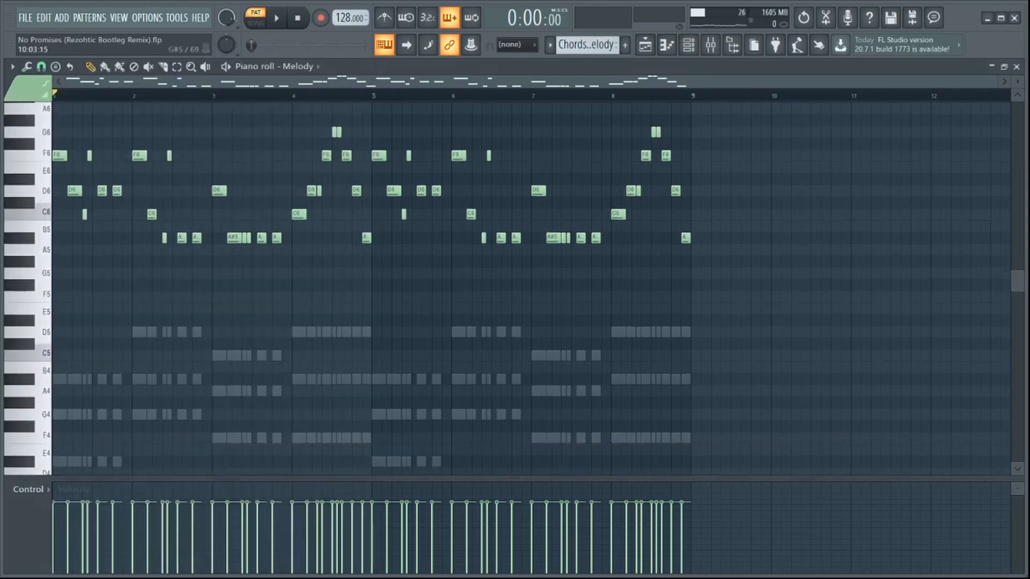
scroll(515, 263, up, 1)
key(space)
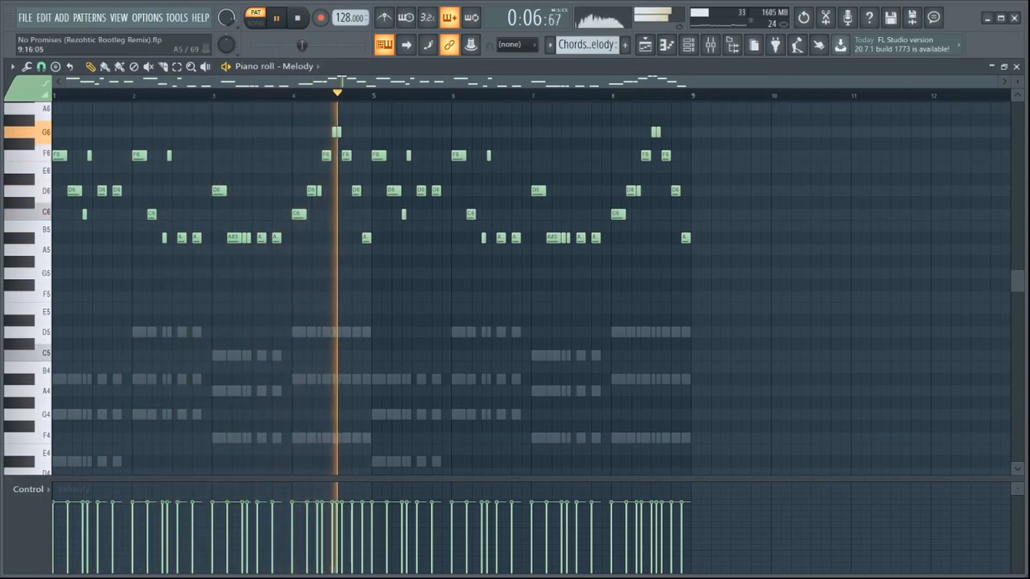
key(space)
- Unmute every channel in the channel rack and solo the Leads track (Track 5) in the playlist
key(F6)
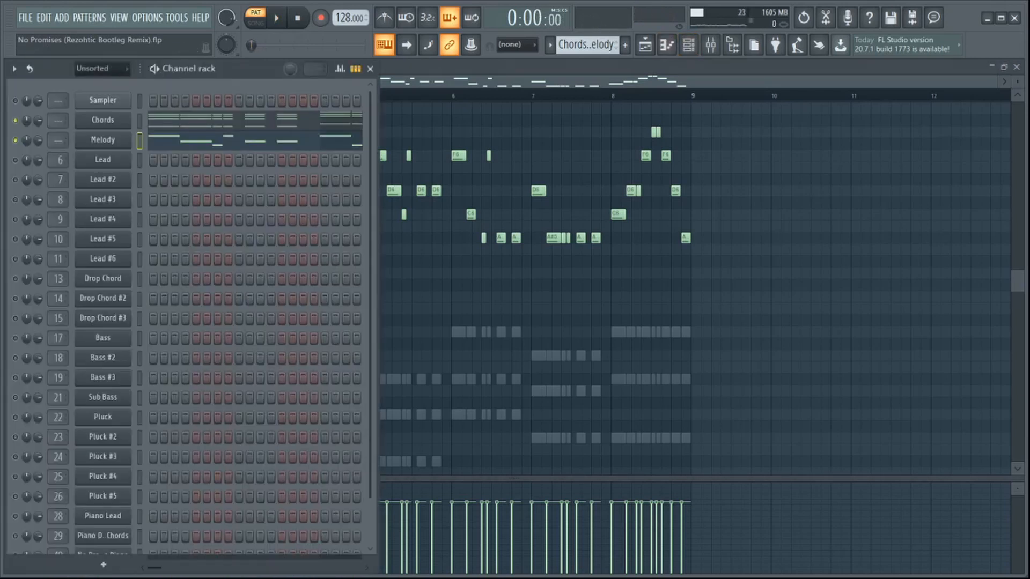
key(F6)
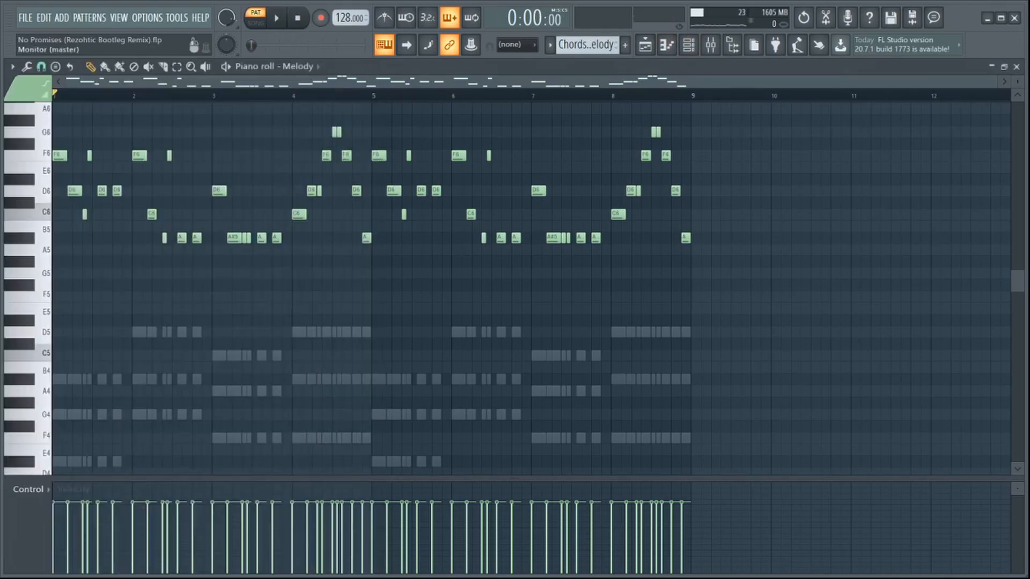
key(F5)
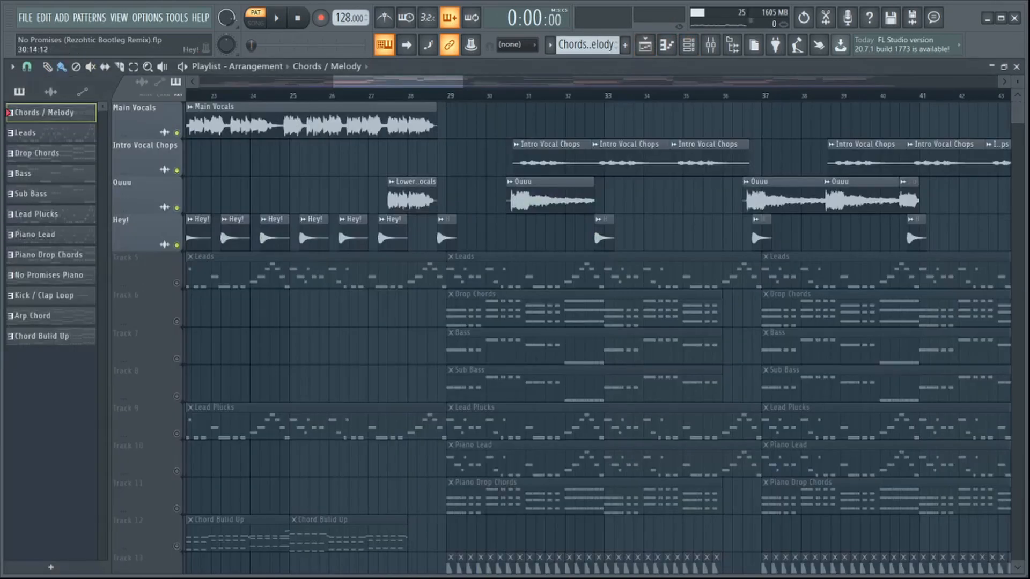
scroll(129, 225, down, 2)
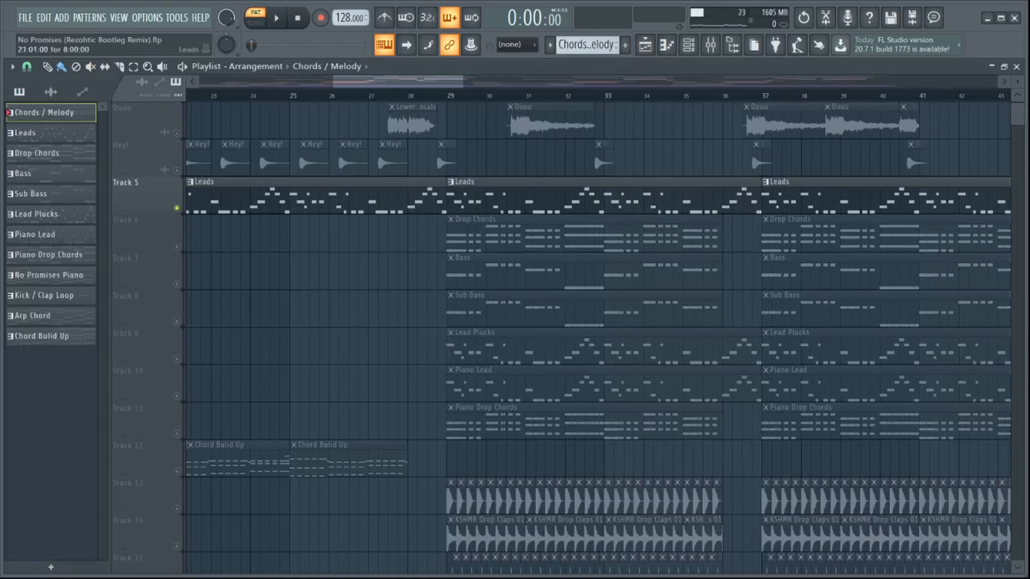
- Undo the deletion of the Lead Plucks clip at bar 21 and switch playback to song mode
key(ctrl+z)
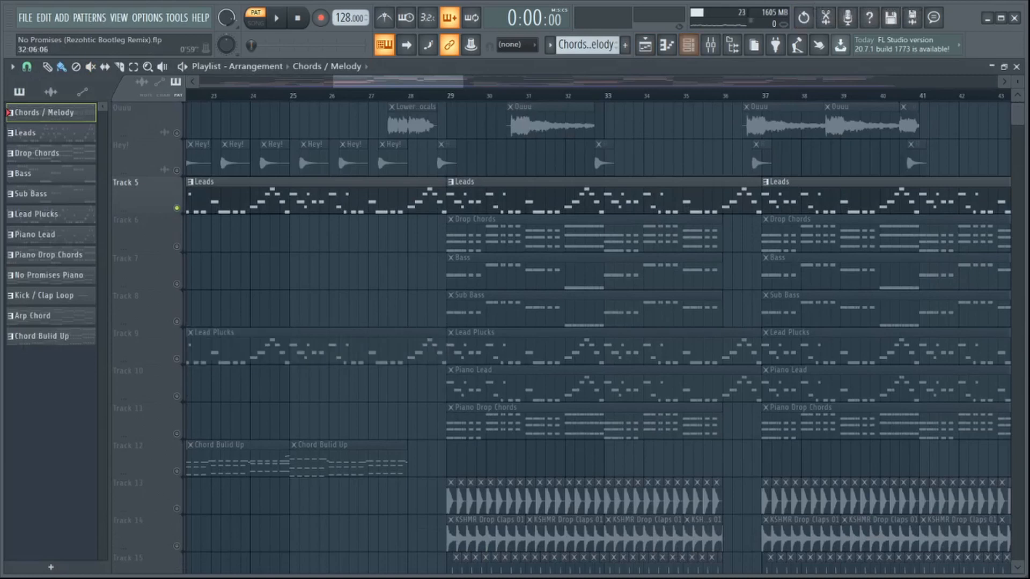
scroll(501, 257, down, 5)
scroll(501, 258, up, 1)
key(l)
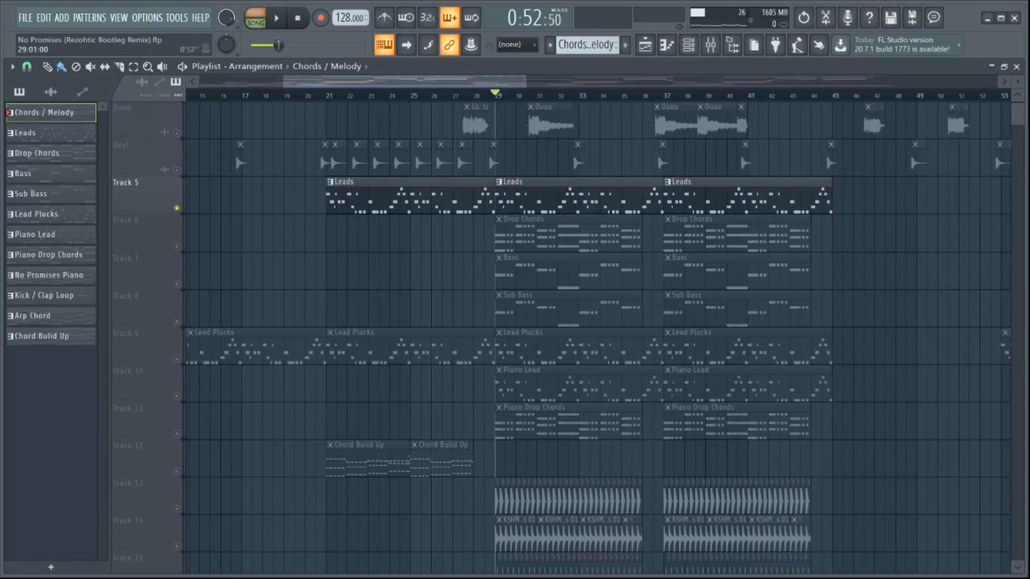
- Show the channel rack and select the Leads pattern
click(689, 45)
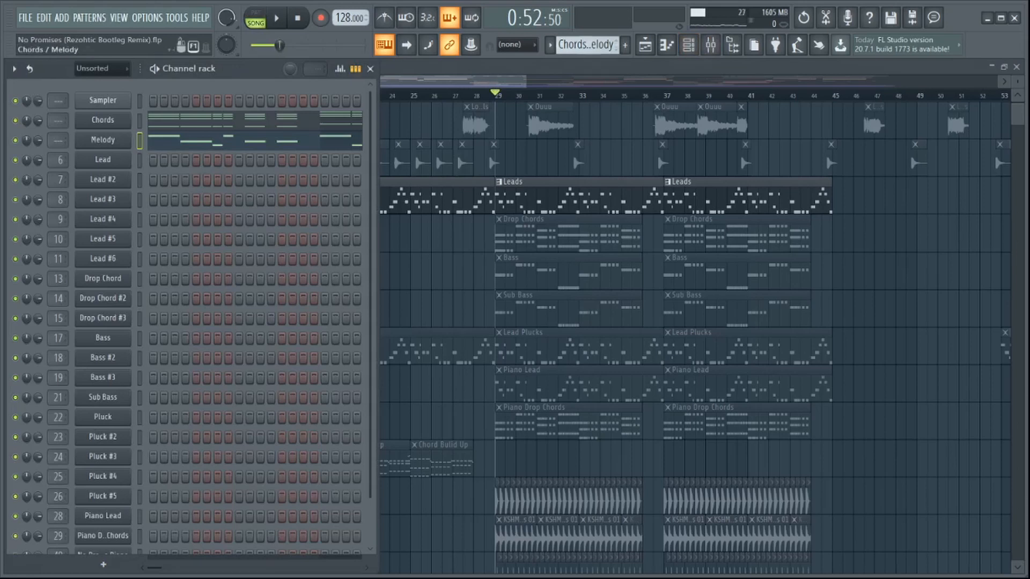
click(550, 46)
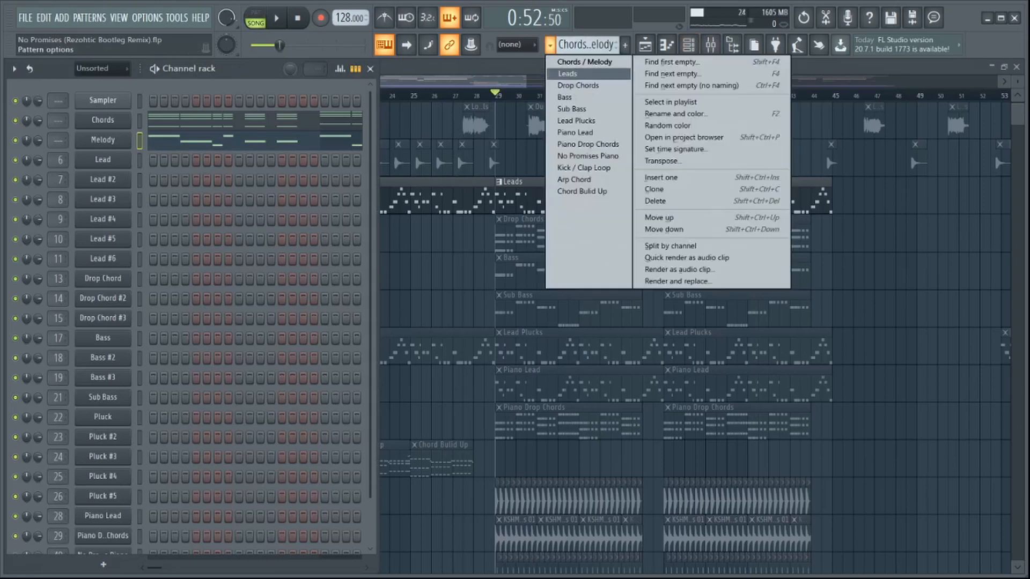
click(566, 74)
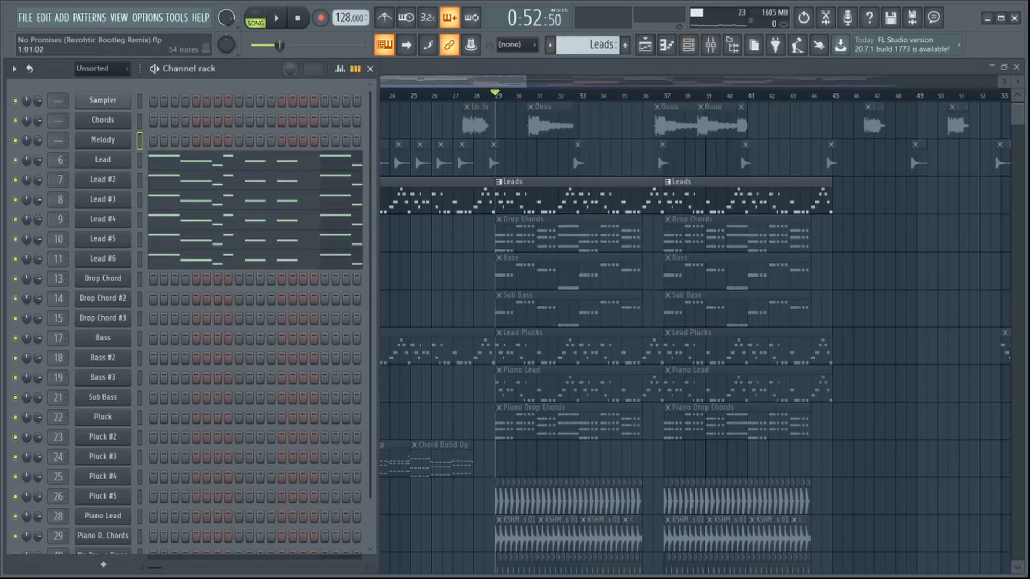
- Inspect the Sylenth1 supersaw presets of the Lead and Lead #2 channels, leaving both plugin windows closed
click(102, 160)
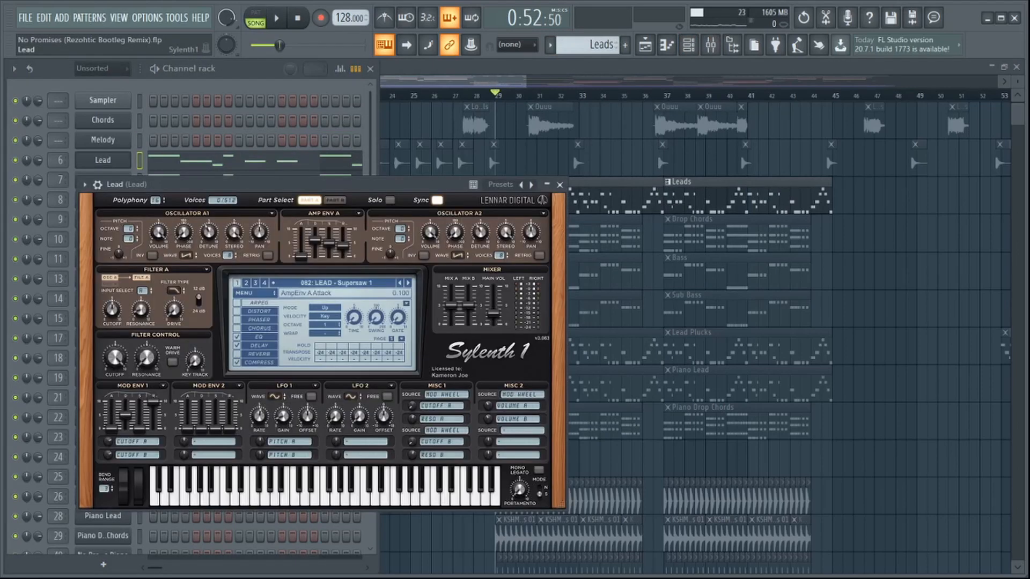
click(103, 175)
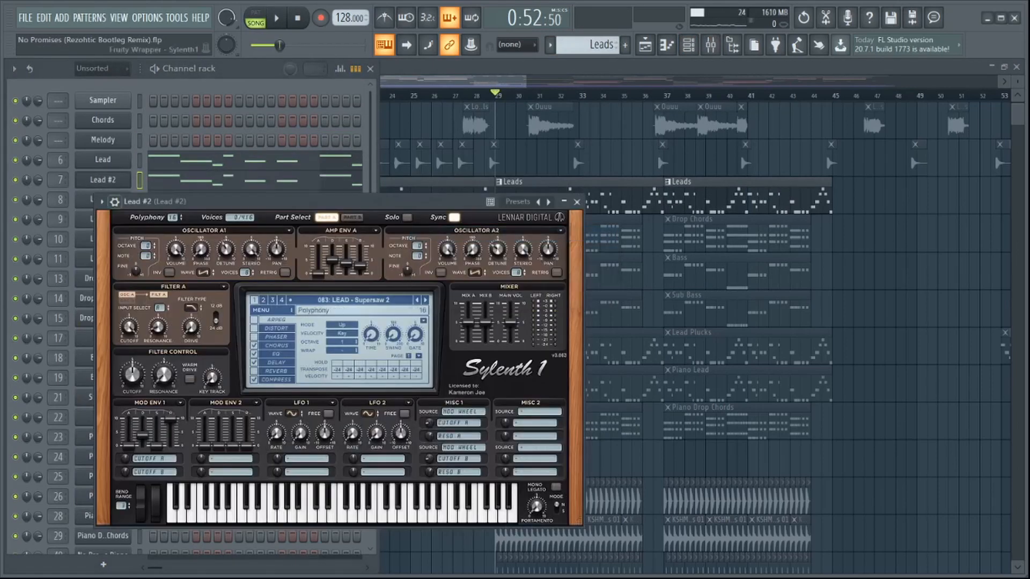
click(577, 202)
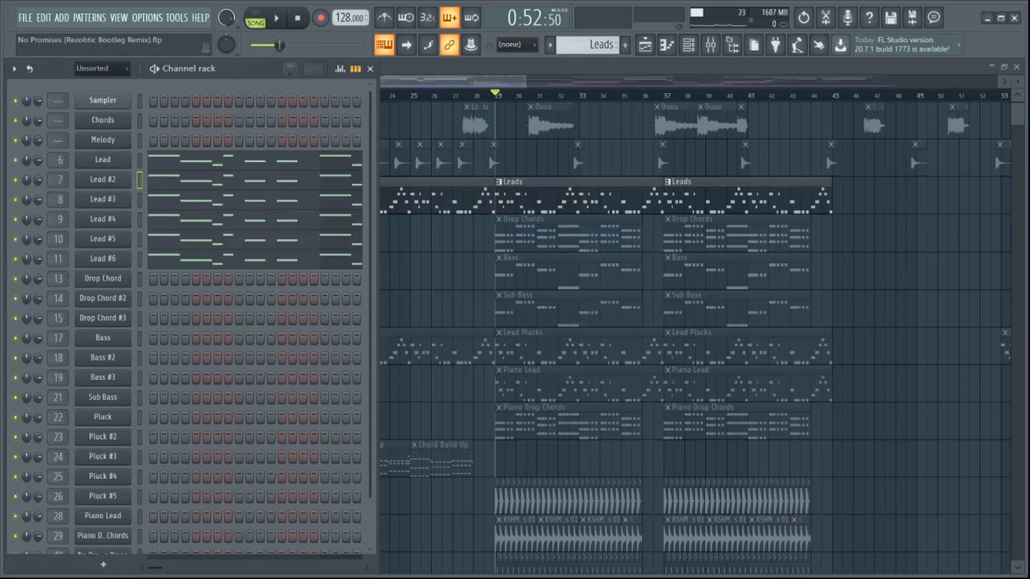
- Play the Leads pattern in pattern mode and open its Lead channel in the piano roll
click(139, 260)
key(l)
key(space)
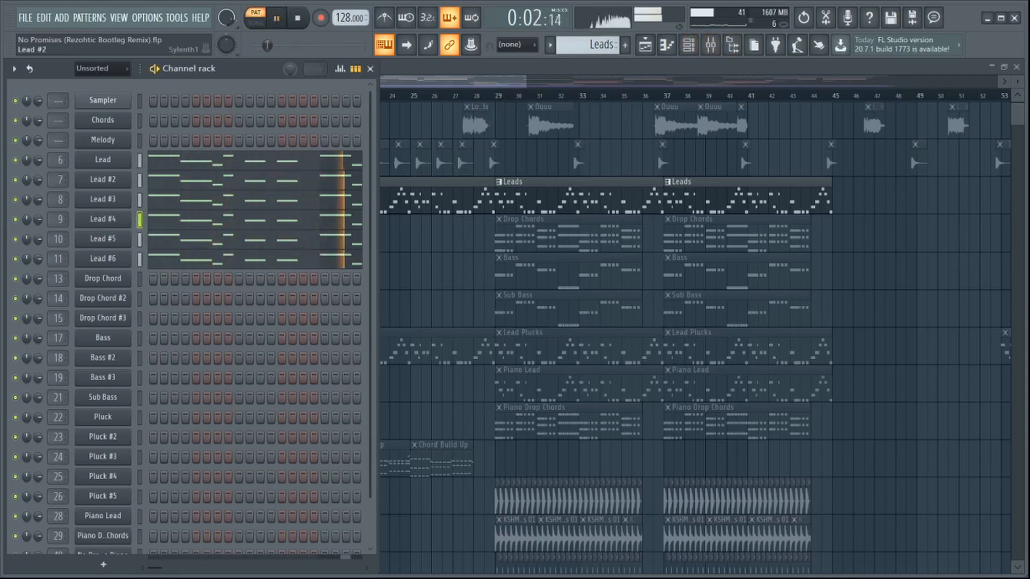
right_click(104, 160)
click(162, 160)
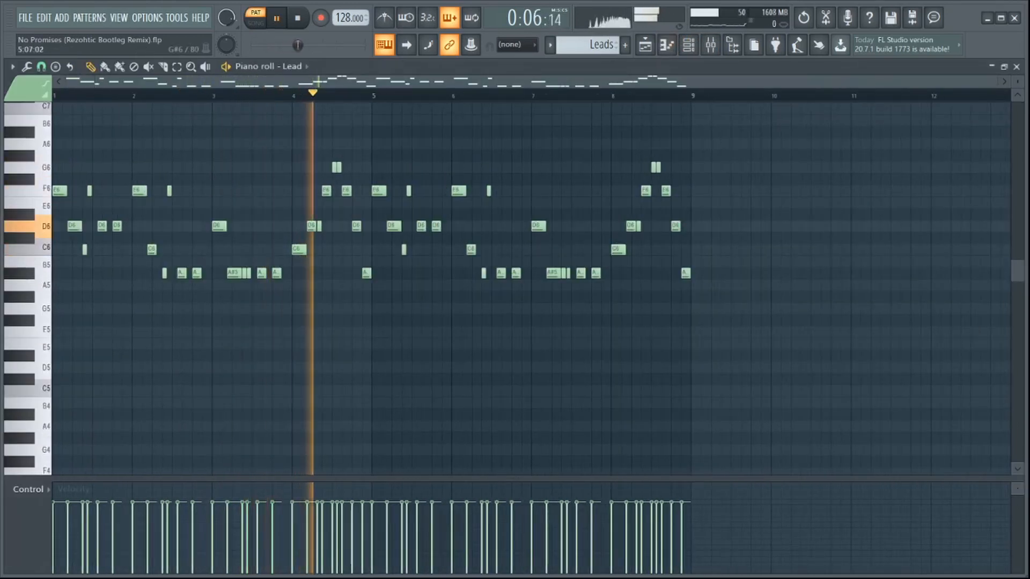
- Stop playback and inspect the OTT compressor on the LEADS master mixer track
key(space)
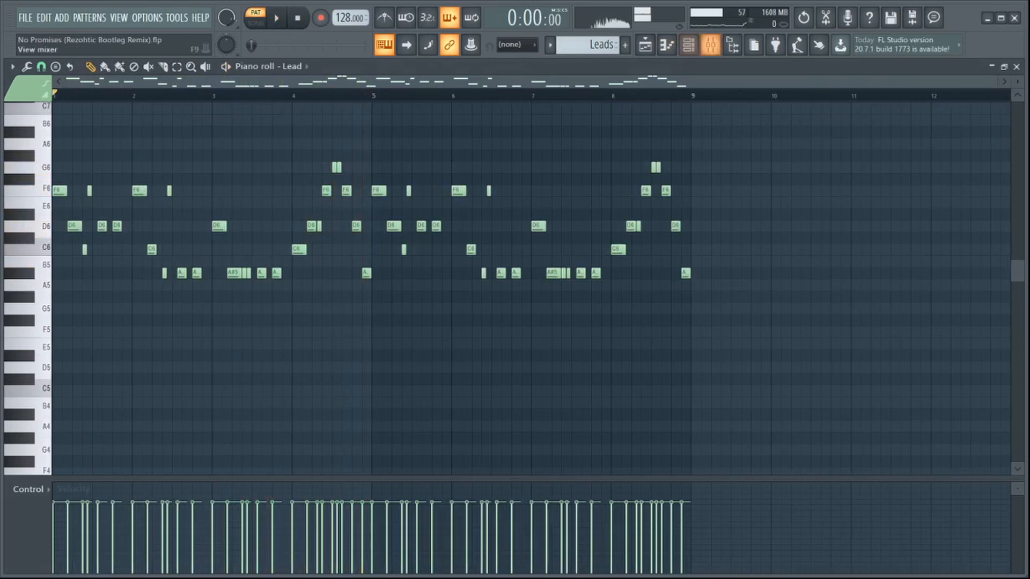
click(711, 44)
click(216, 156)
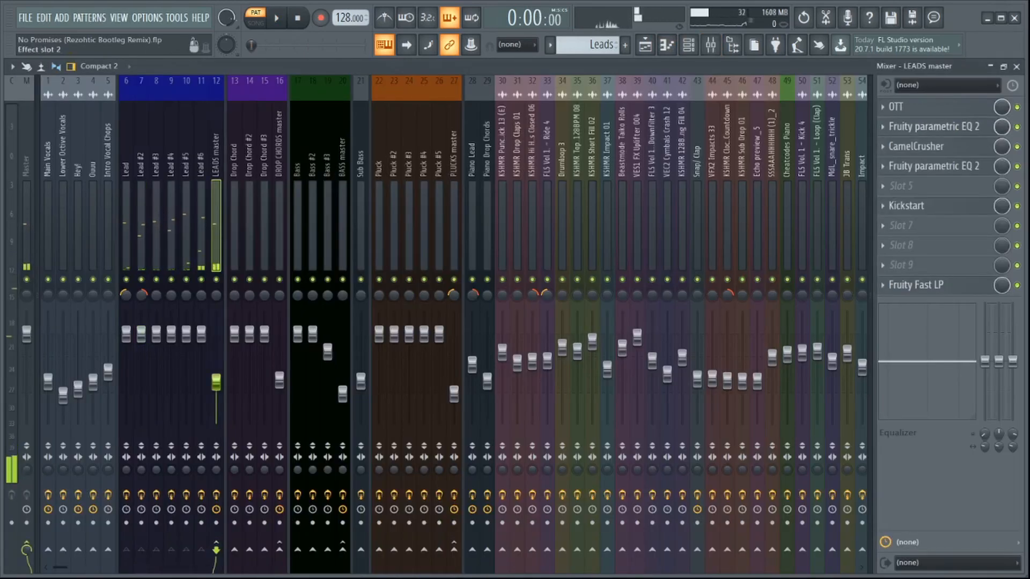
click(923, 107)
click(922, 107)
click(923, 107)
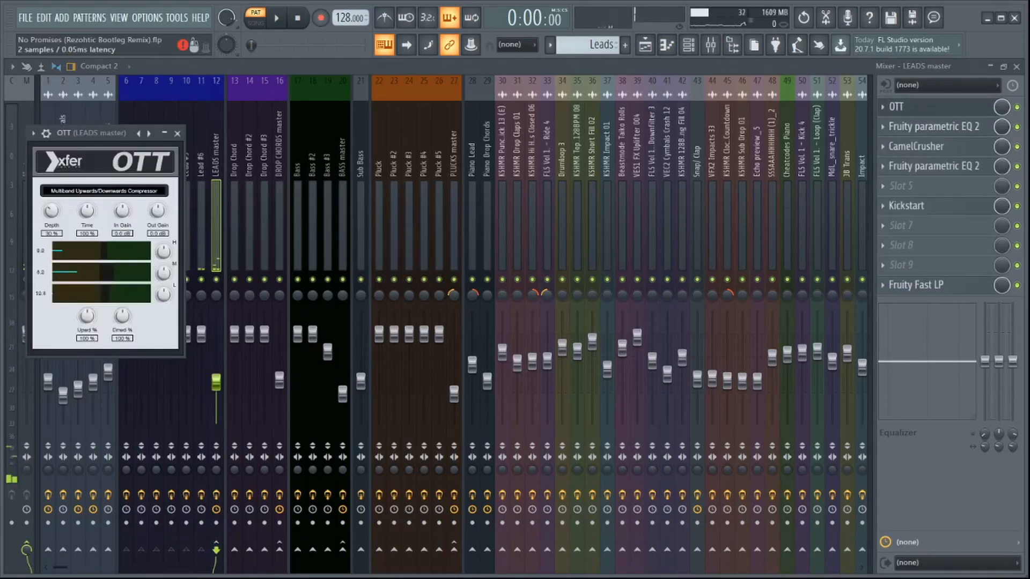
click(923, 106)
- Review the two Fruity parametric EQ 2 effects and CamelCrusher on the LEADS master track, closing each one
click(922, 126)
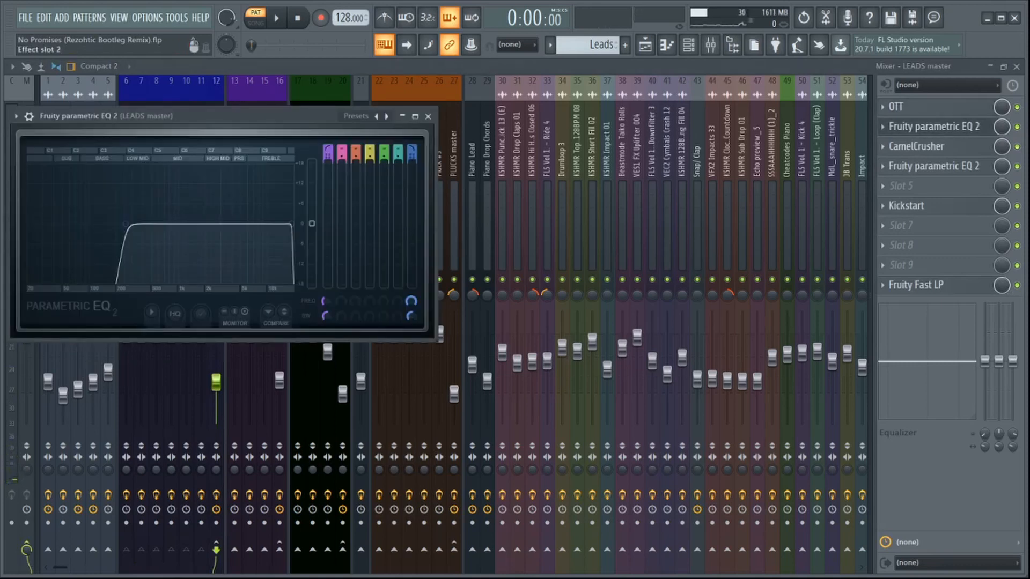
click(922, 127)
click(923, 147)
click(922, 146)
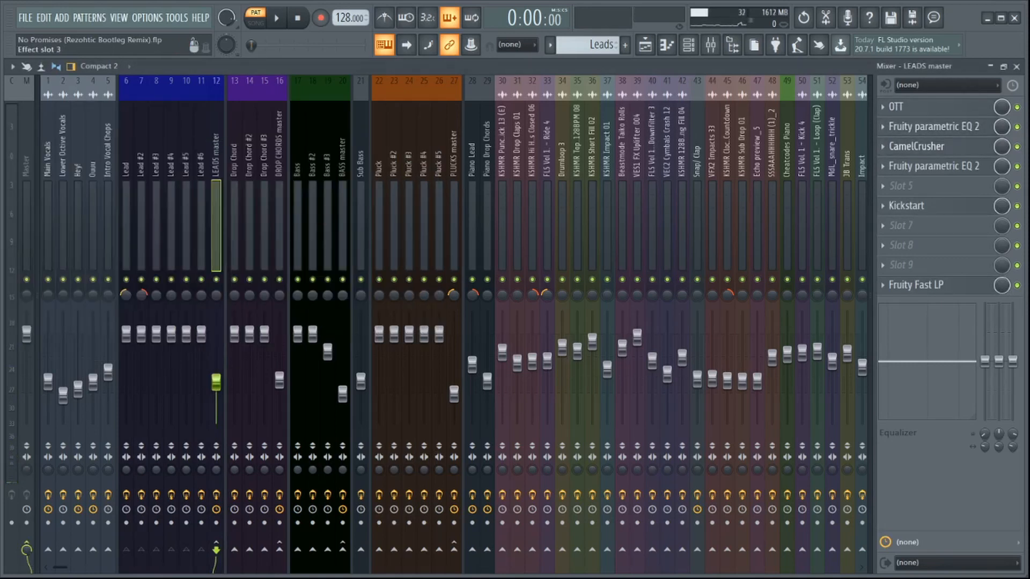
click(922, 167)
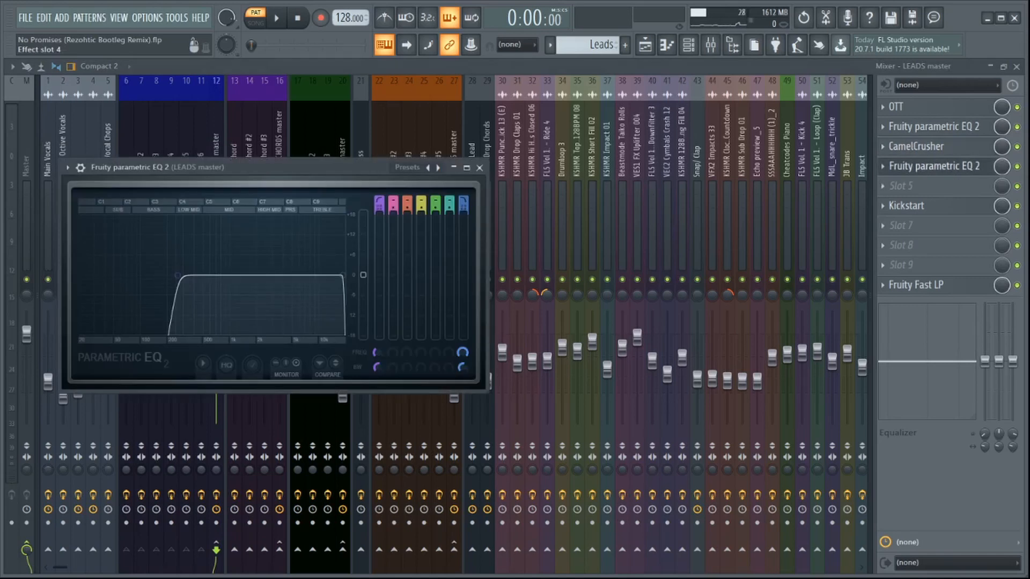
click(923, 166)
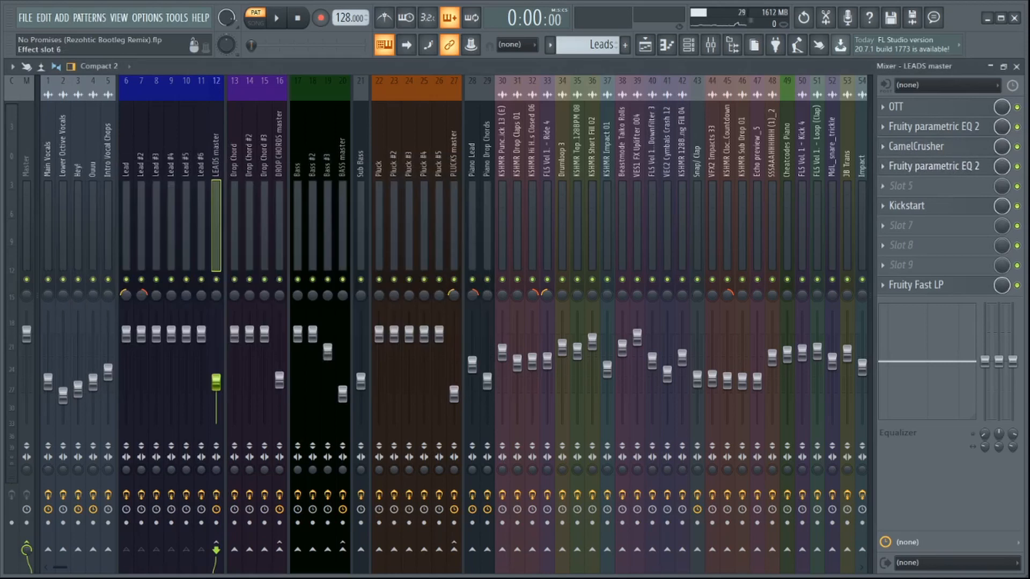
- View the Kickstart sidechain and Fruity Fast LP filter settings on the LEADS master track
click(922, 206)
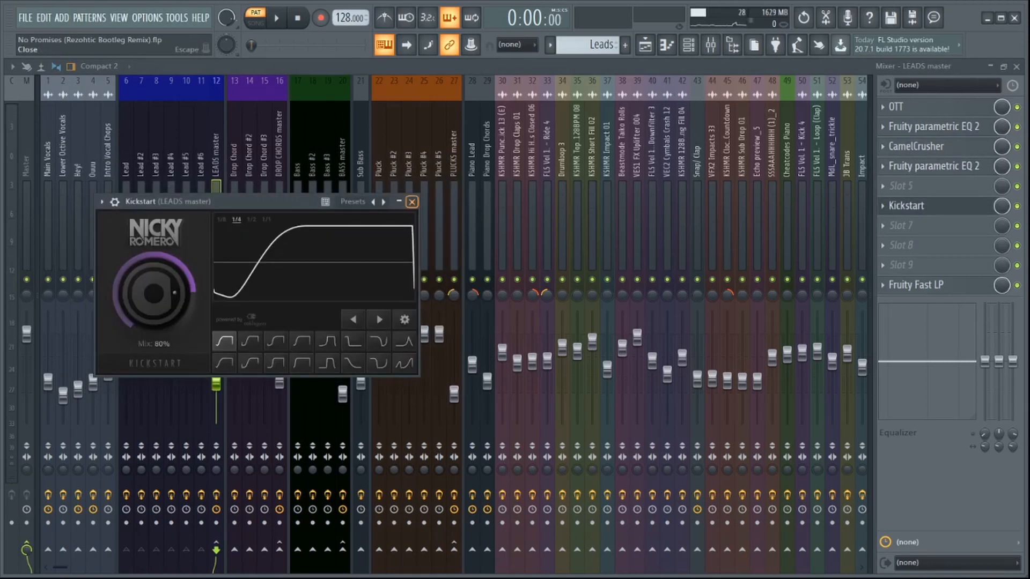
click(412, 201)
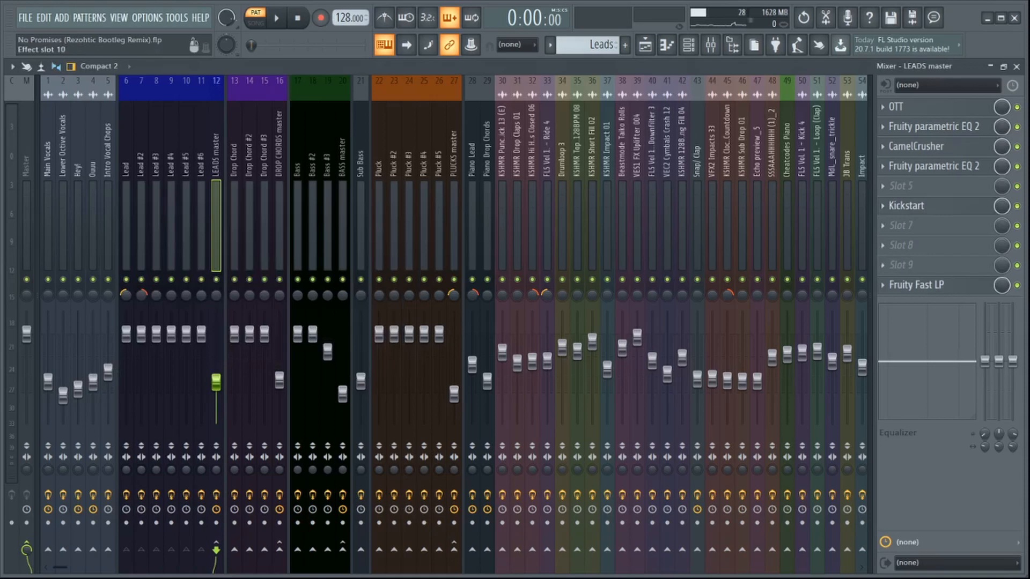
click(922, 285)
click(250, 129)
- Check the Fruity parametric EQ 2 curves on the Lead and Lead #2 mixer tracks
drag(202, 226, 126, 225)
click(930, 106)
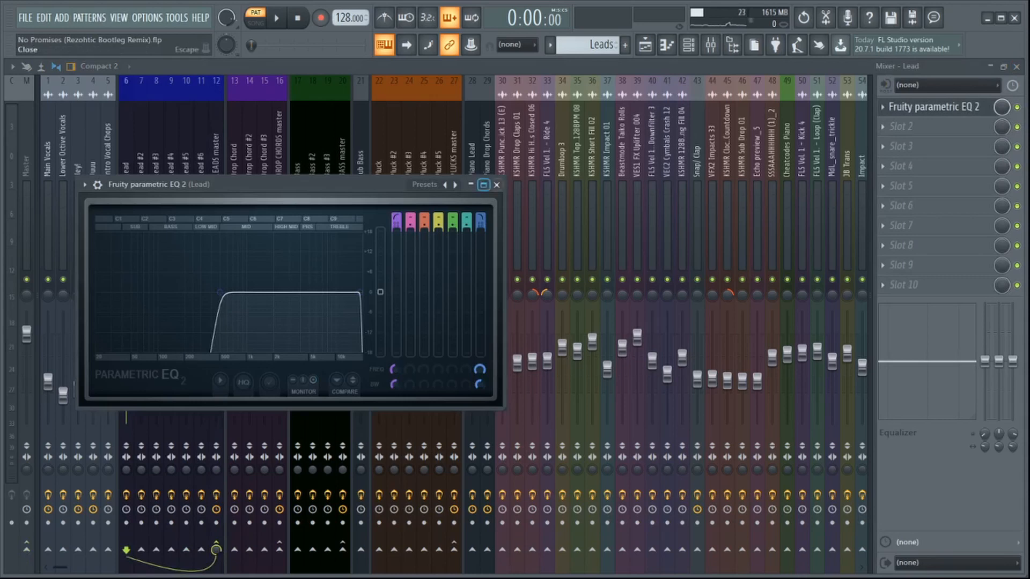
click(496, 185)
click(141, 225)
click(931, 107)
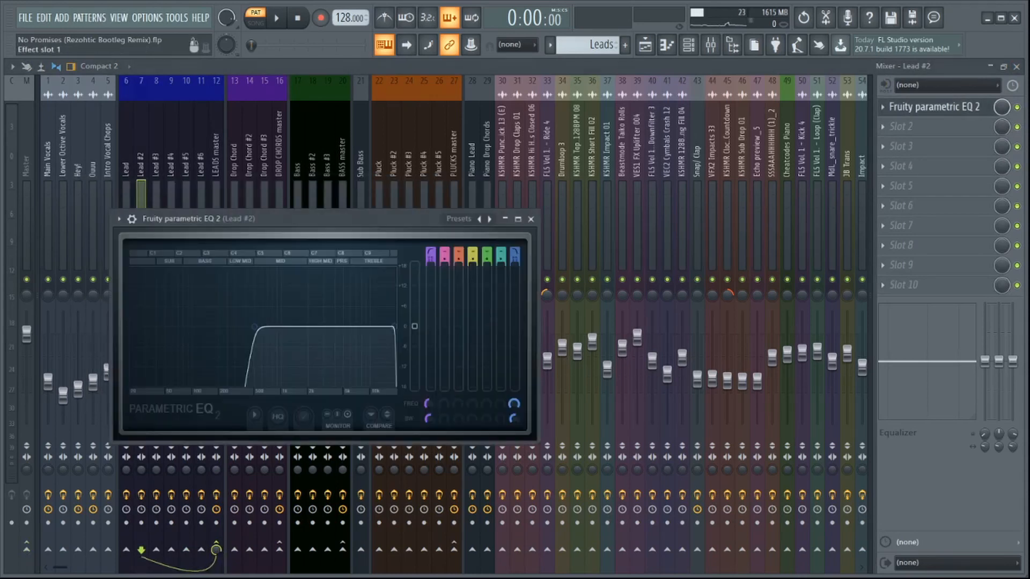
click(930, 106)
- Check the Fruity parametric EQ 2 curves on the Lead #5 and Lead #6 mixer tracks
drag(156, 225, 186, 225)
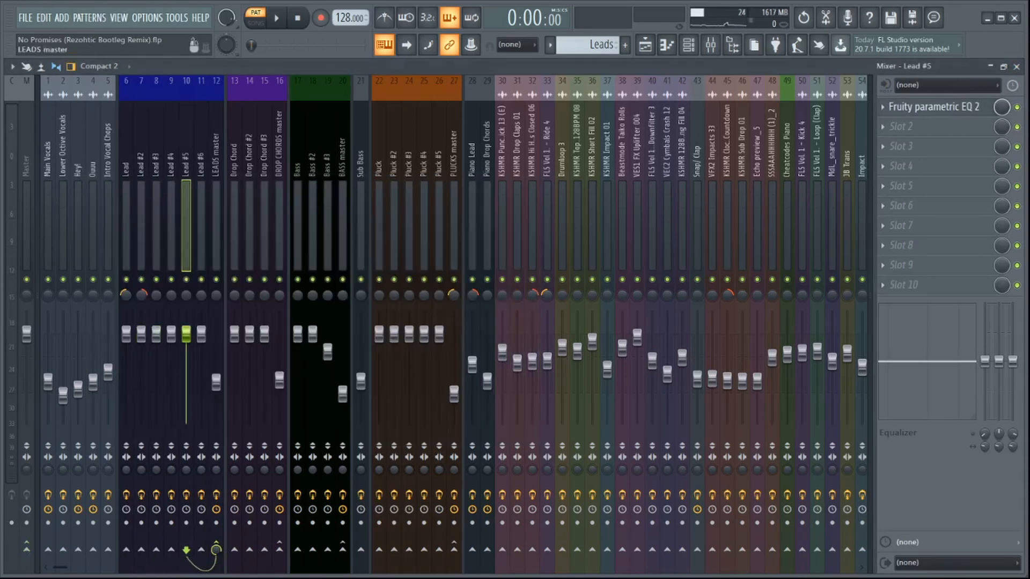
click(931, 106)
click(930, 107)
click(930, 107)
click(931, 107)
click(201, 225)
click(930, 107)
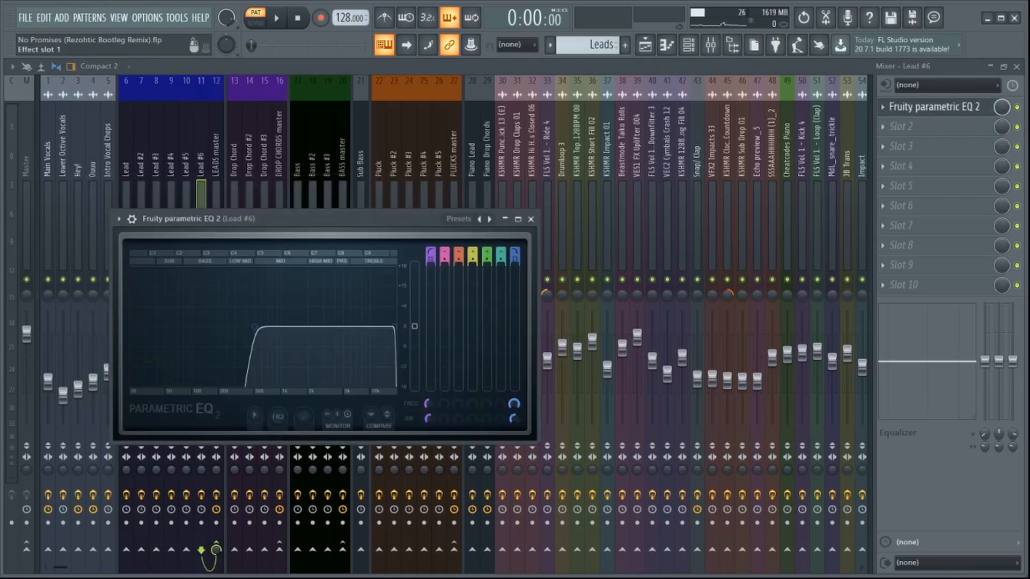
click(931, 107)
- Return to the playlist in song mode and select the Drop Chords pattern with the channel rack shown
click(646, 45)
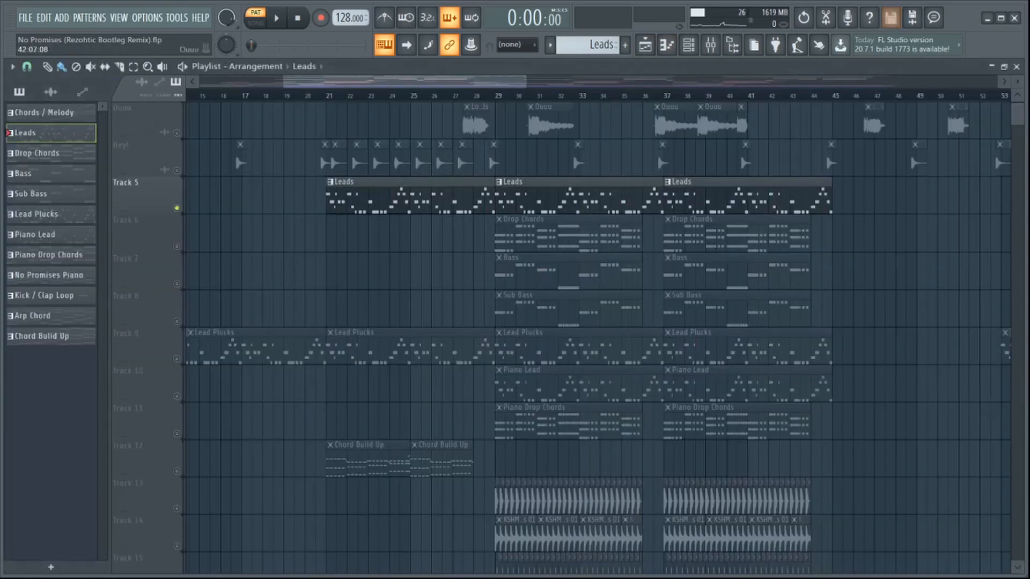
scroll(129, 193, down, 1)
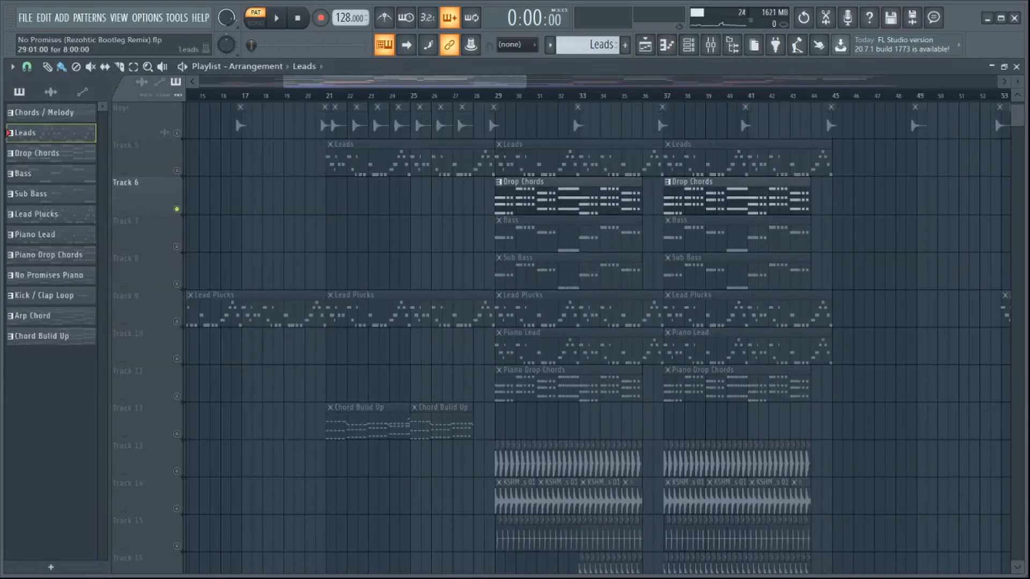
key(l)
click(688, 45)
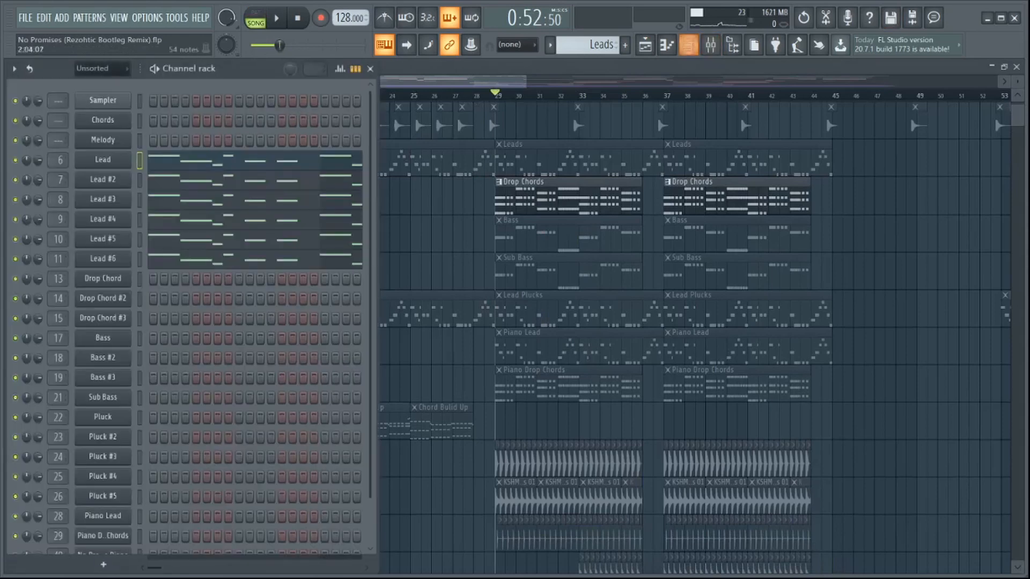
scroll(587, 45, down, 1)
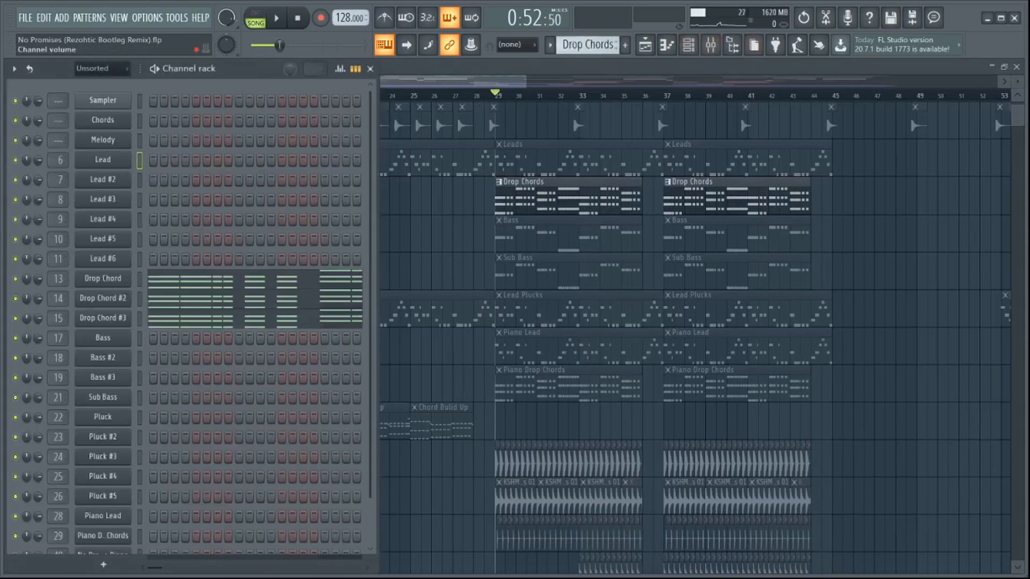
- Check the Drop Chord channel's Sylenth1 plugin and view the channel's chord notes in the piano roll
click(102, 279)
key(Escape)
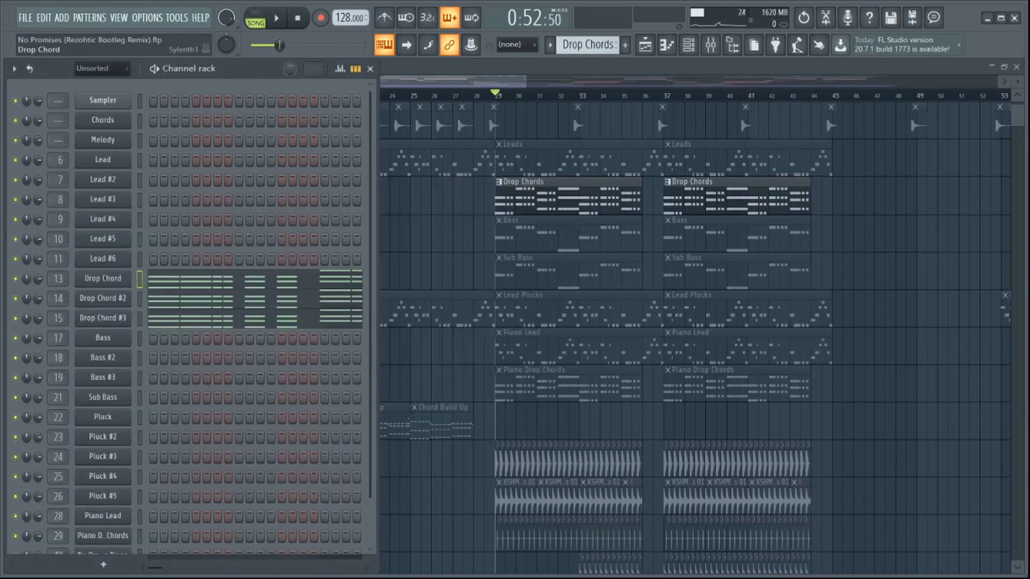
scroll(103, 278, down, 1)
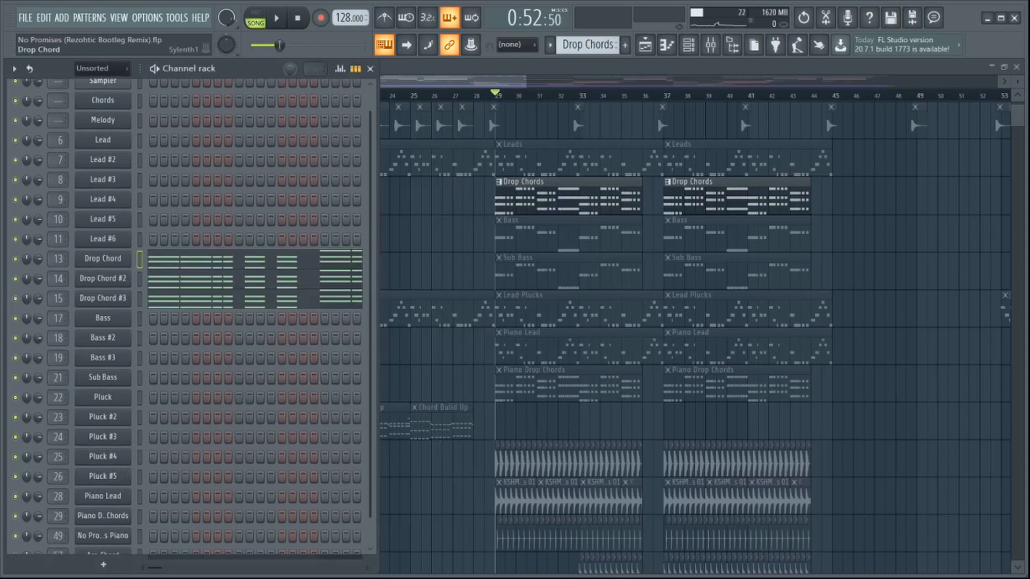
right_click(103, 259)
click(172, 259)
scroll(220, 179, down, 2)
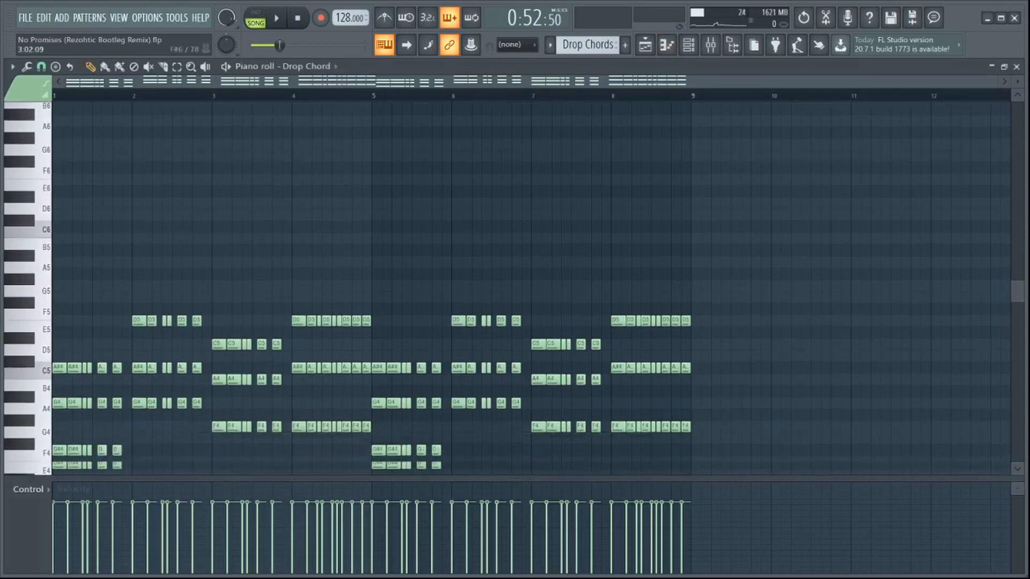
scroll(531, 285, down, 4)
scroll(418, 242, up, 1)
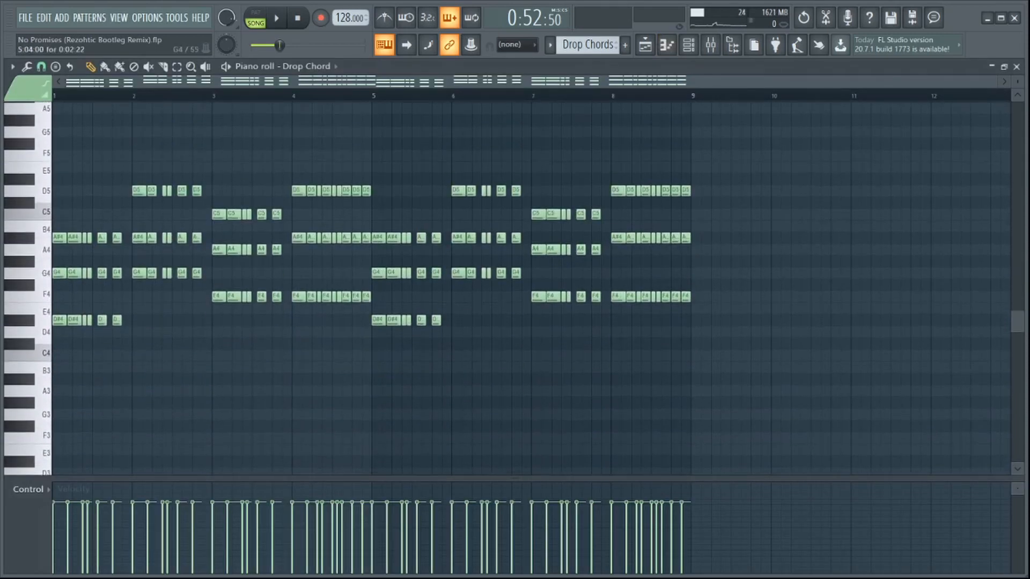
- Play the Drop Chords pattern in pattern mode and stop it partway through
click(255, 18)
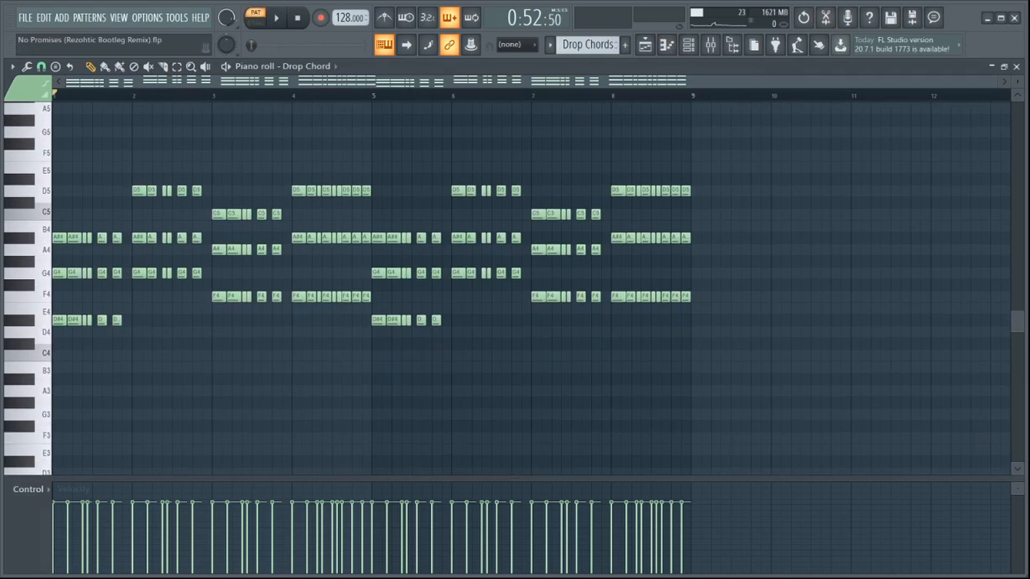
key(space)
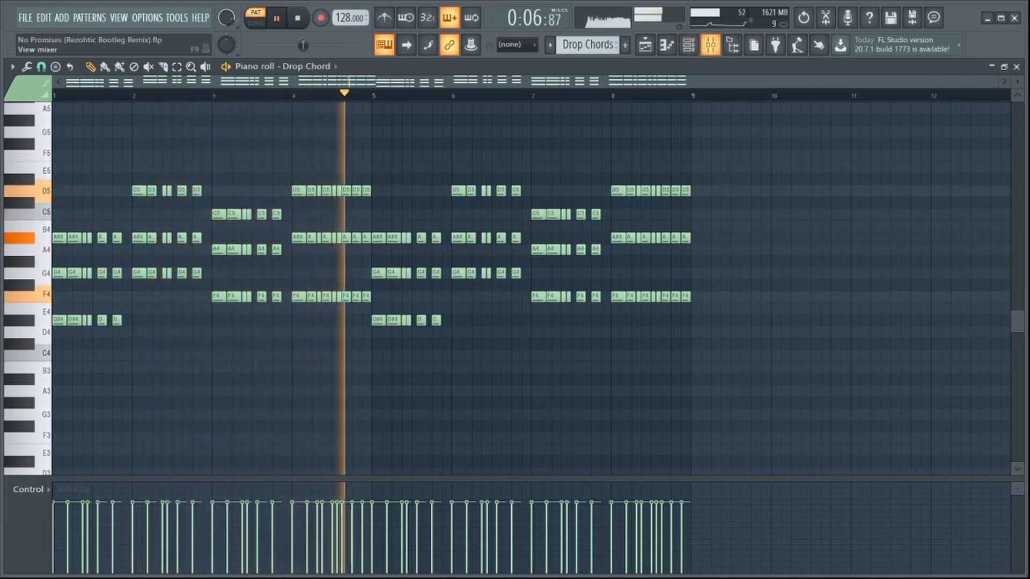
key(space)
- Inspect the OTT, Fruity parametric EQ 2 and Kickstart effects on the DROP CHORDS master mixer track
key(F9)
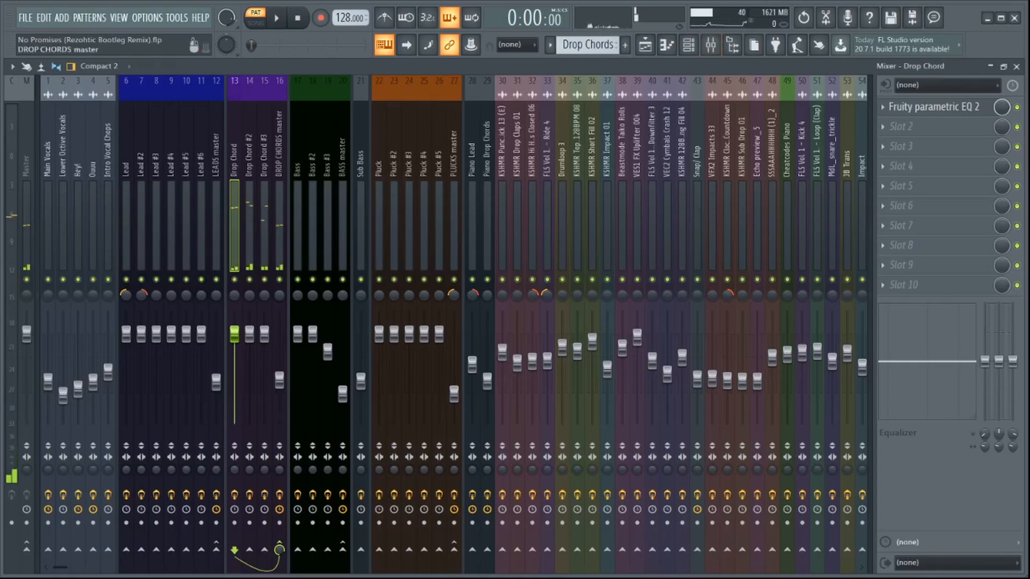
click(279, 145)
click(912, 106)
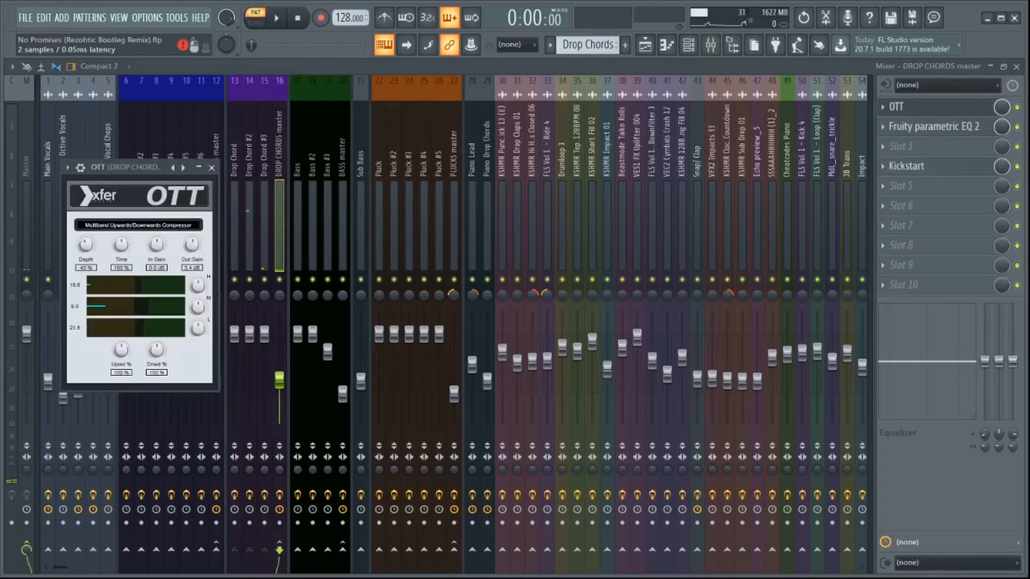
click(912, 107)
click(912, 127)
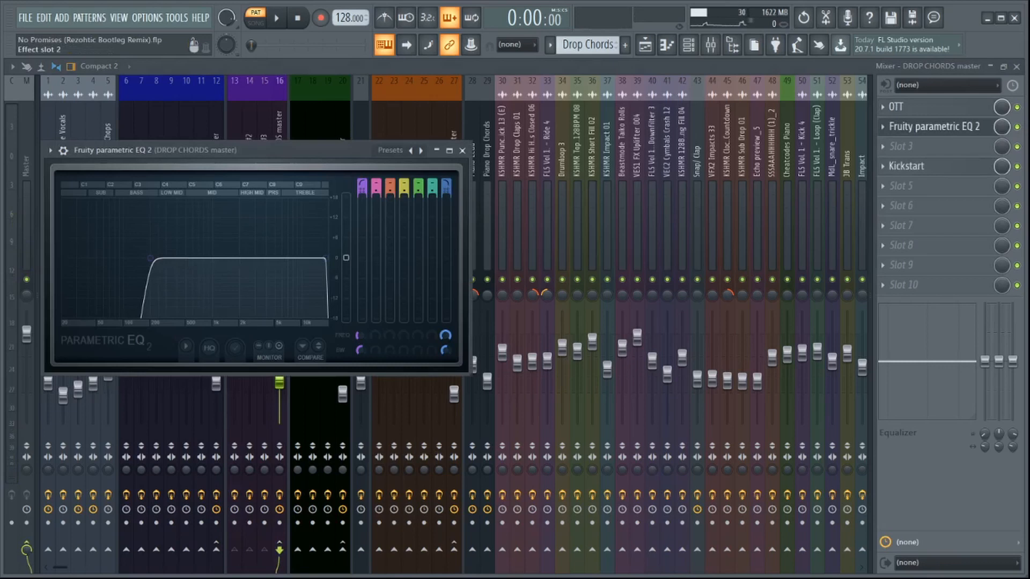
click(912, 127)
click(912, 166)
click(912, 166)
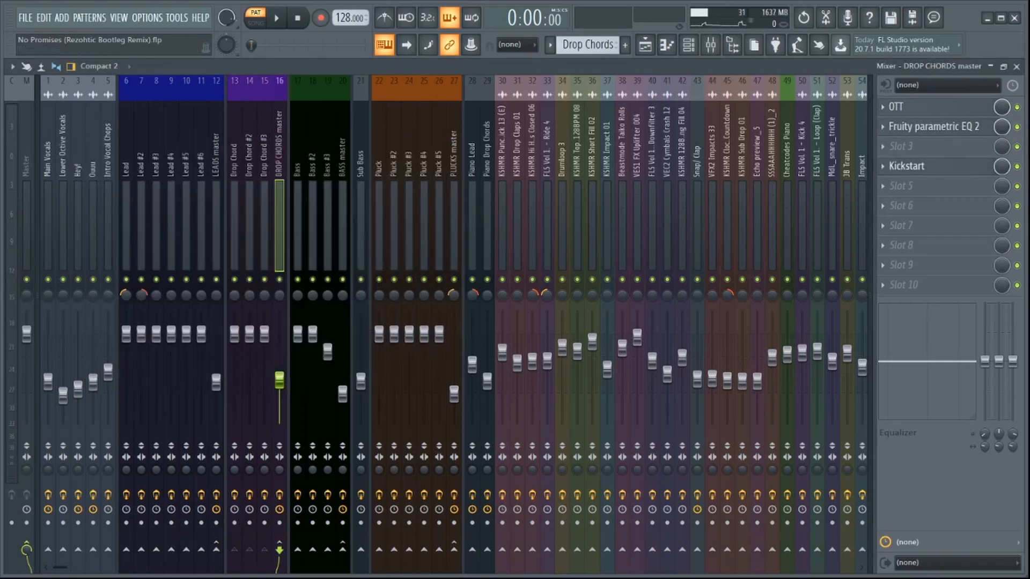
- Set the song position to bar 29 in the playlist and select the Bass pattern with the channel rack shown
click(645, 45)
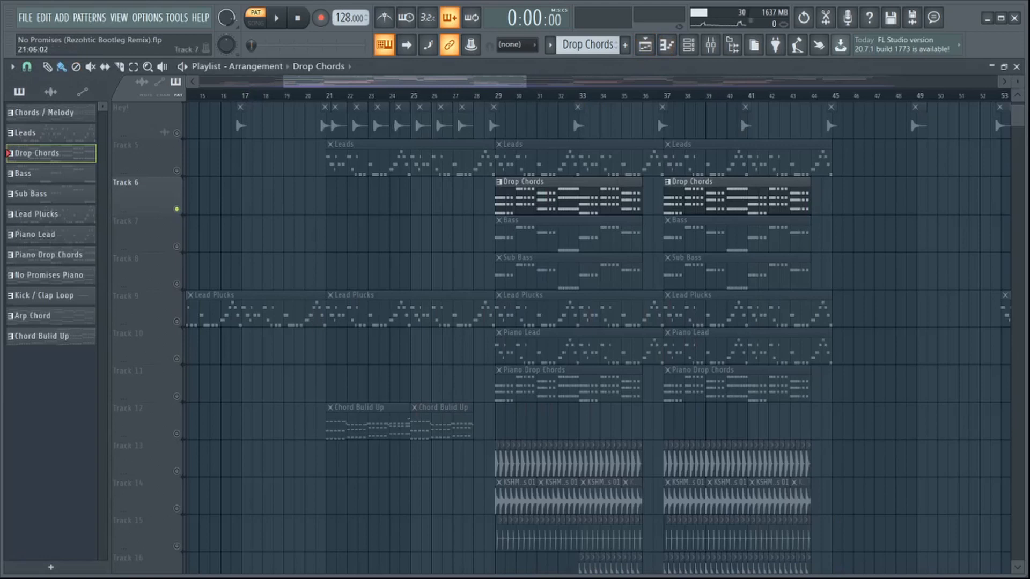
click(495, 95)
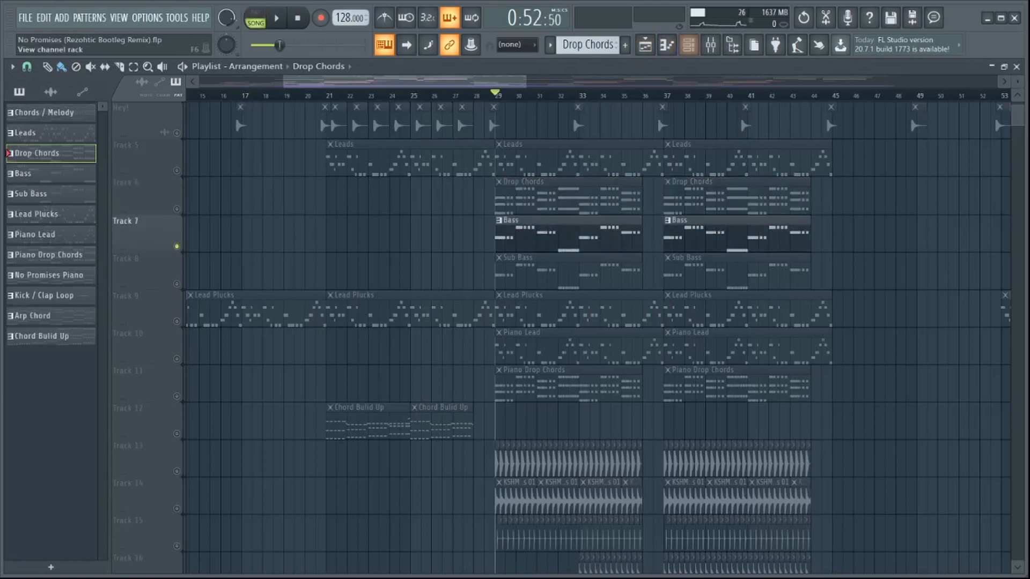
click(689, 45)
scroll(587, 45, down, 2)
scroll(587, 45, up, 1)
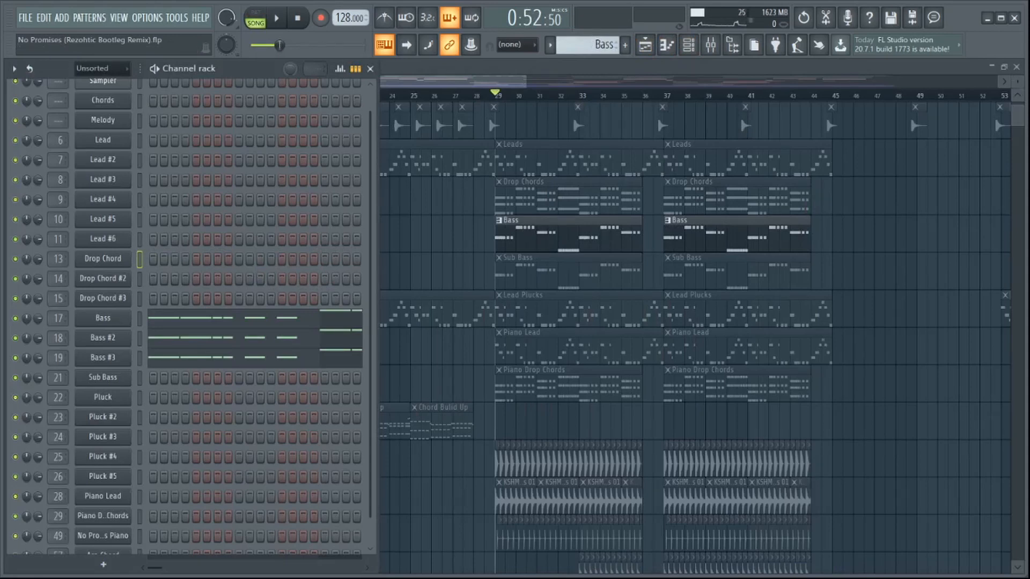
- Inspect the synth plugins of the Bass, Bass #2 and Bass #3 channels, closing each window
click(102, 318)
click(102, 318)
click(103, 338)
click(103, 337)
click(102, 357)
click(102, 358)
- Look through the bass mixer tracks and check the Fruity parametric EQ 2 curve on Bass #2
click(711, 45)
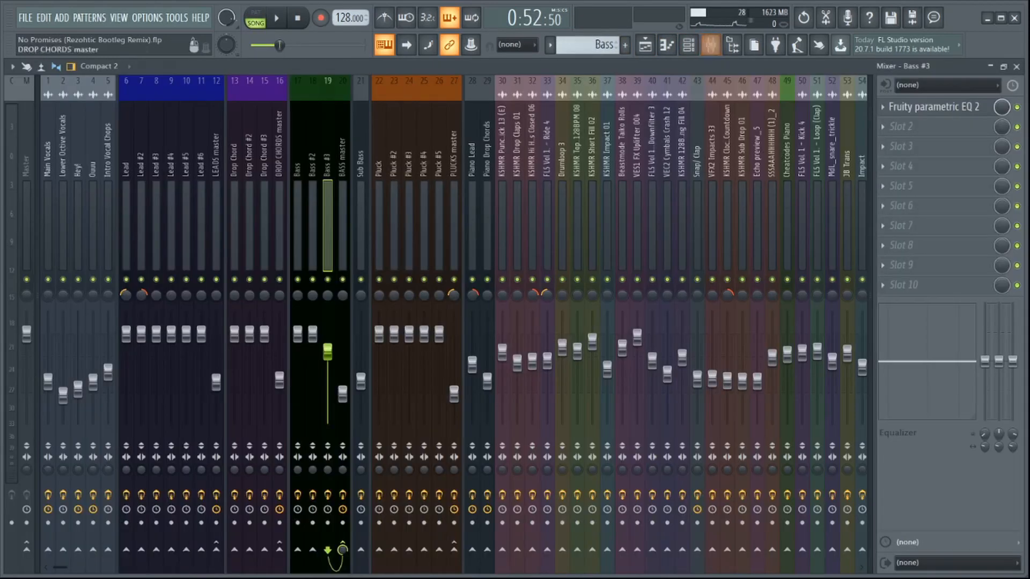
click(343, 226)
click(328, 225)
click(313, 225)
click(328, 225)
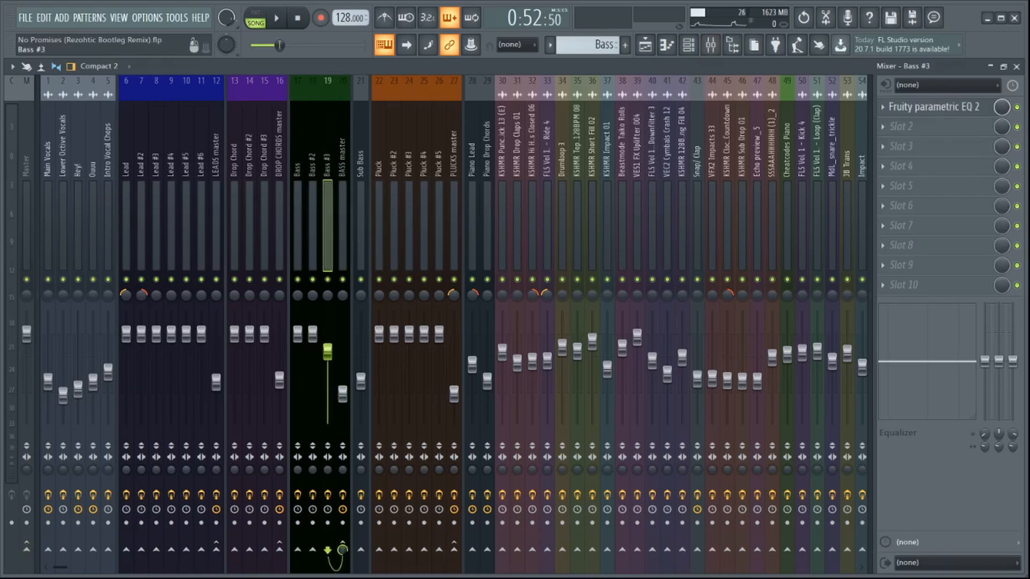
click(313, 226)
click(911, 107)
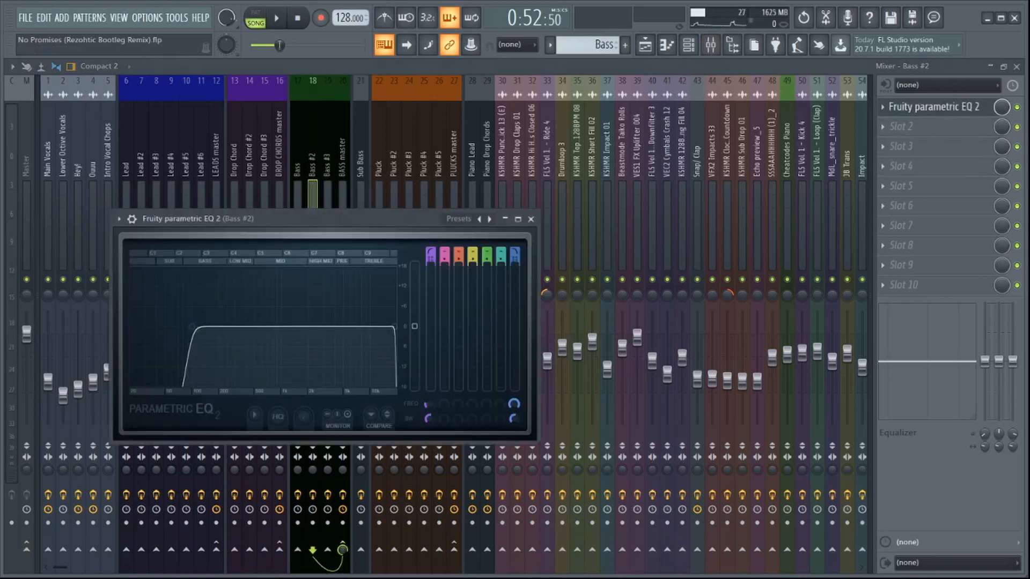
click(530, 219)
- Inspect the Fruity Fast Dist, Soundgoodizer, Fruity parametric EQ 2 and Kickstart effects on the BASS master mixer track
click(343, 225)
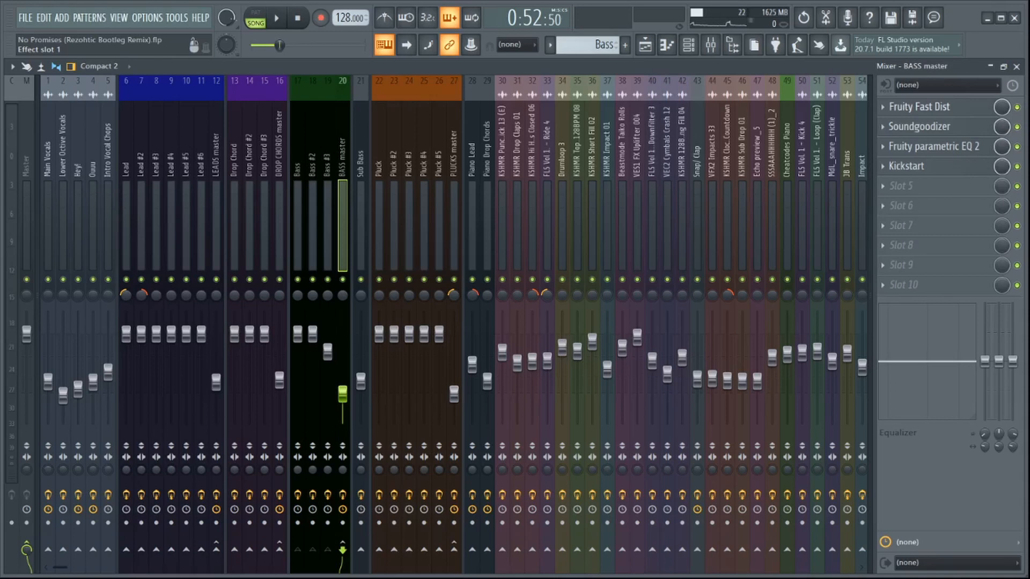
click(919, 107)
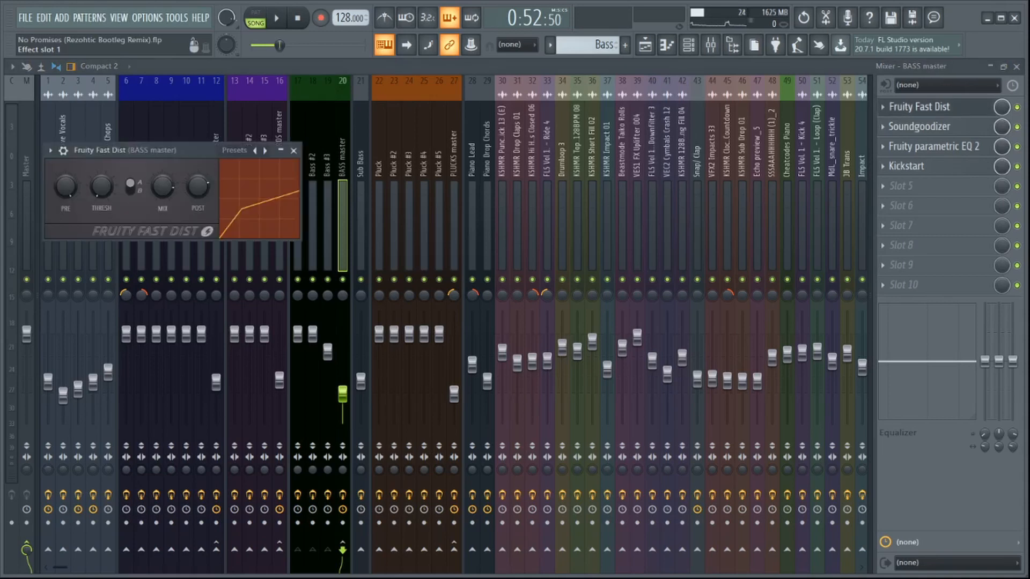
click(919, 107)
click(918, 126)
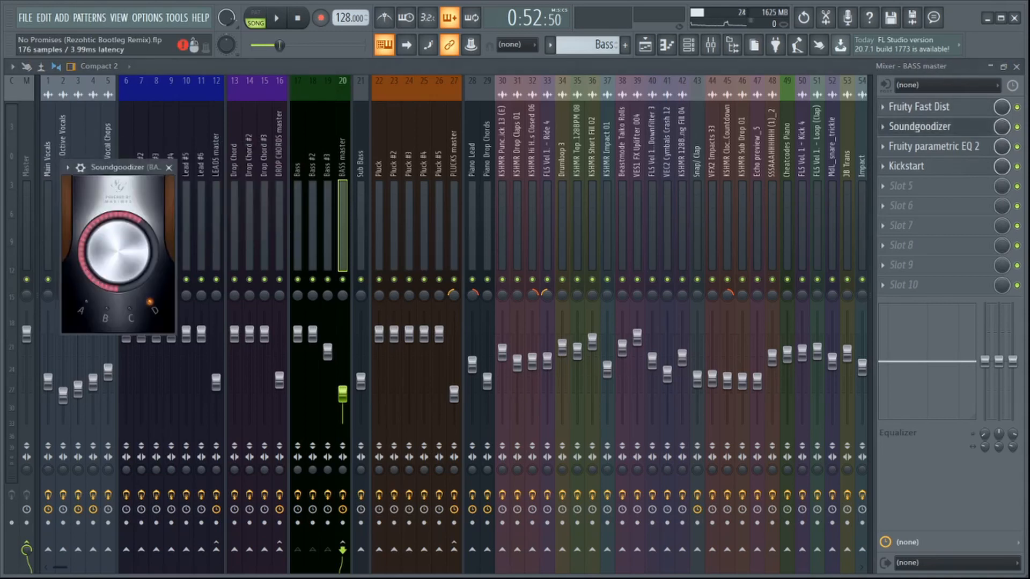
click(169, 167)
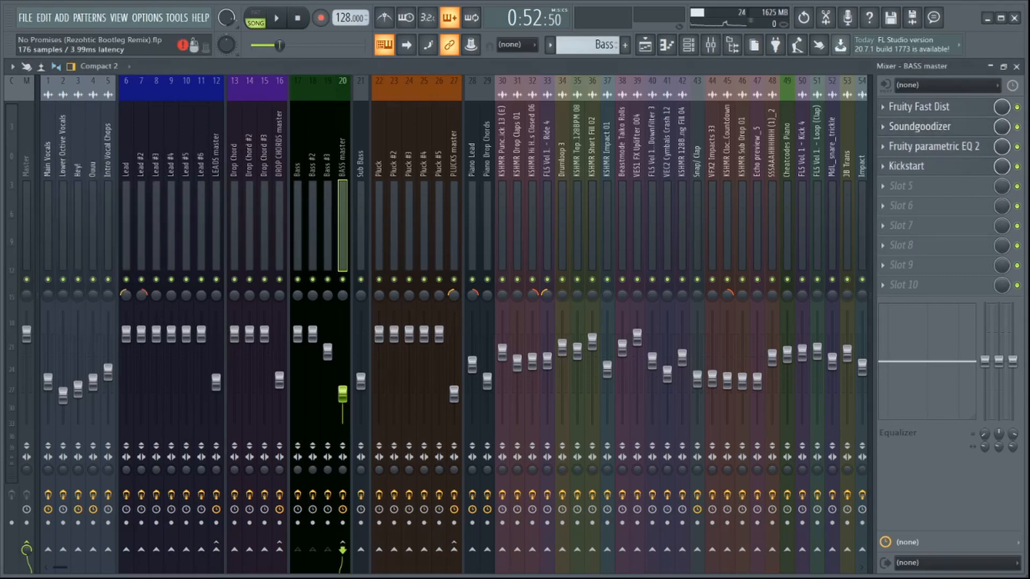
click(933, 146)
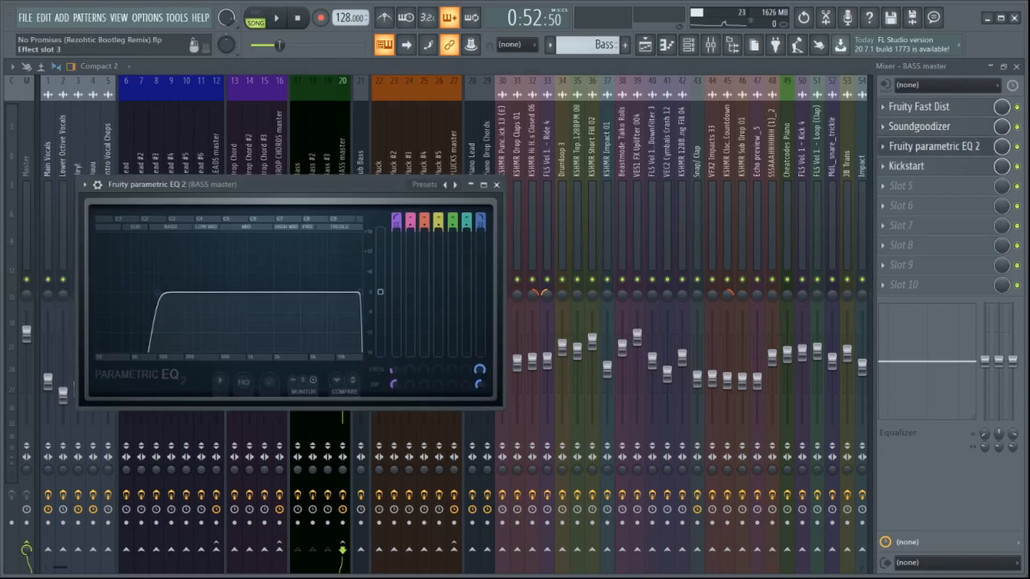
click(497, 185)
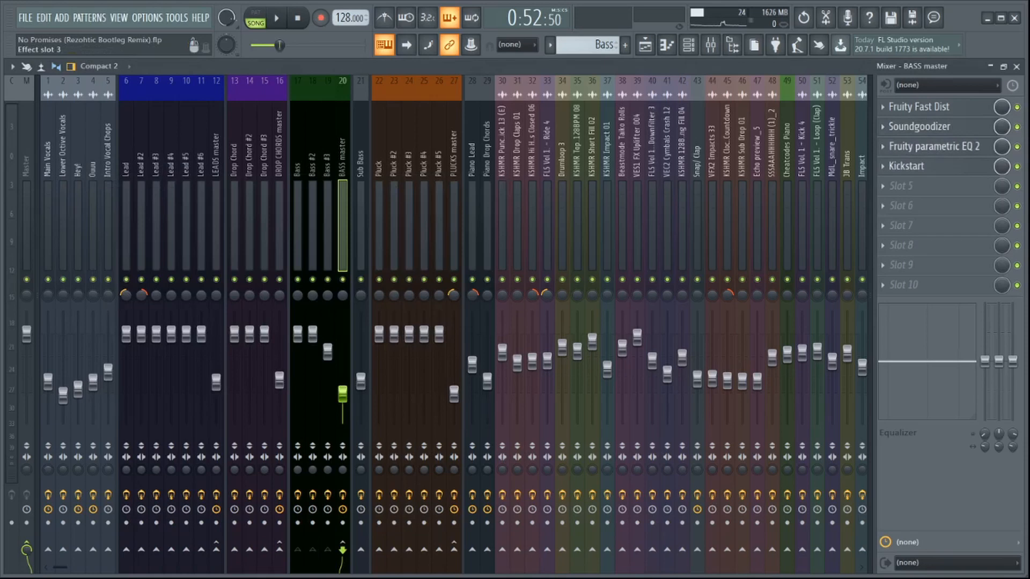
click(934, 146)
click(933, 146)
click(934, 166)
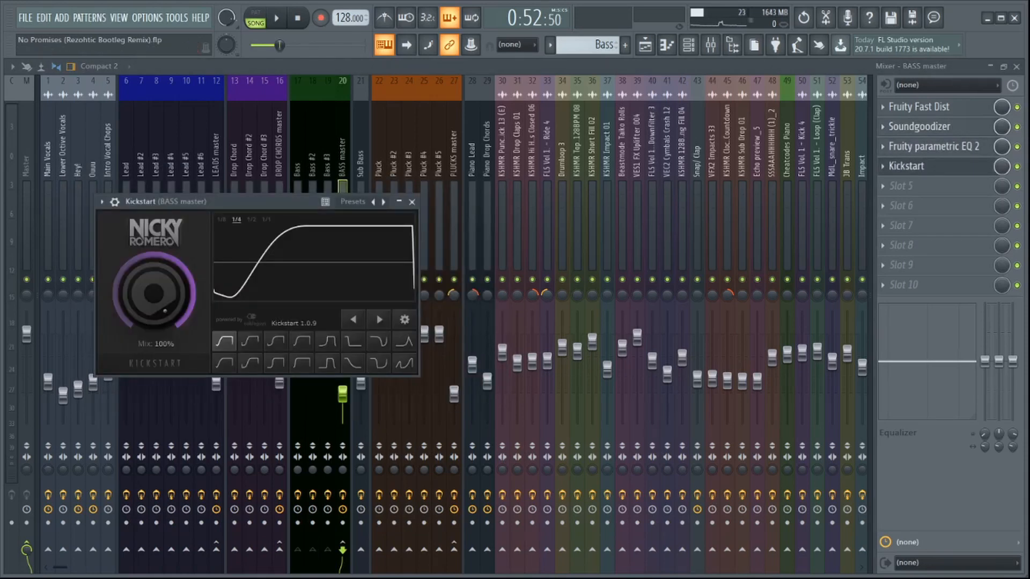
click(412, 202)
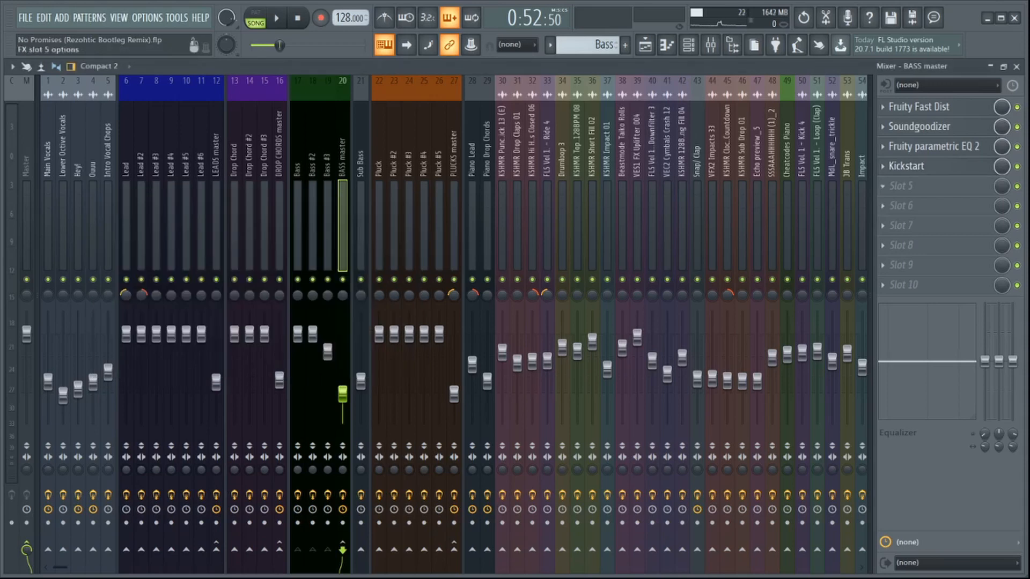
- Listen to the soloed Bass track in the playlist from bar 29, stopping playback after a few bars
click(646, 45)
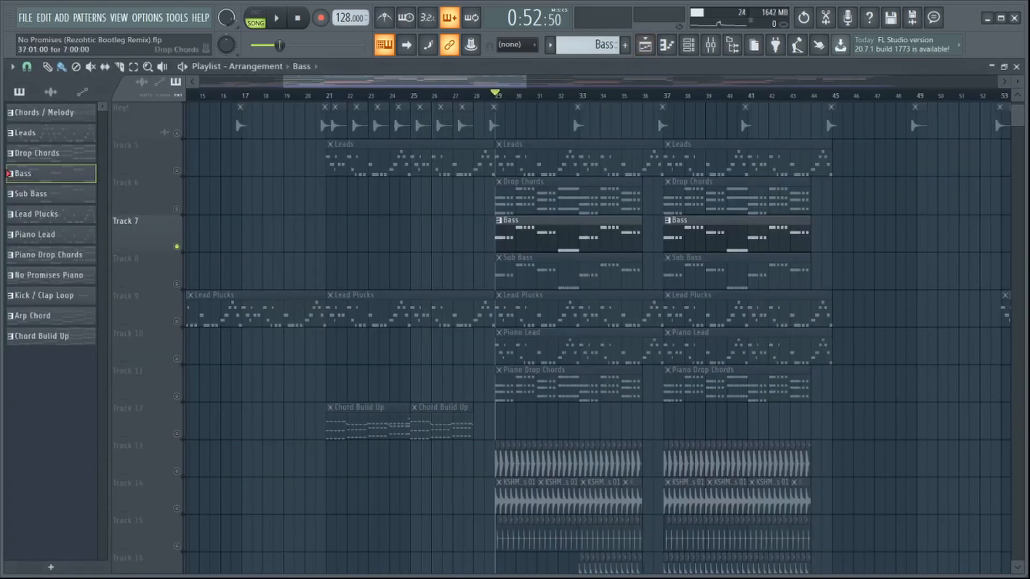
key(space)
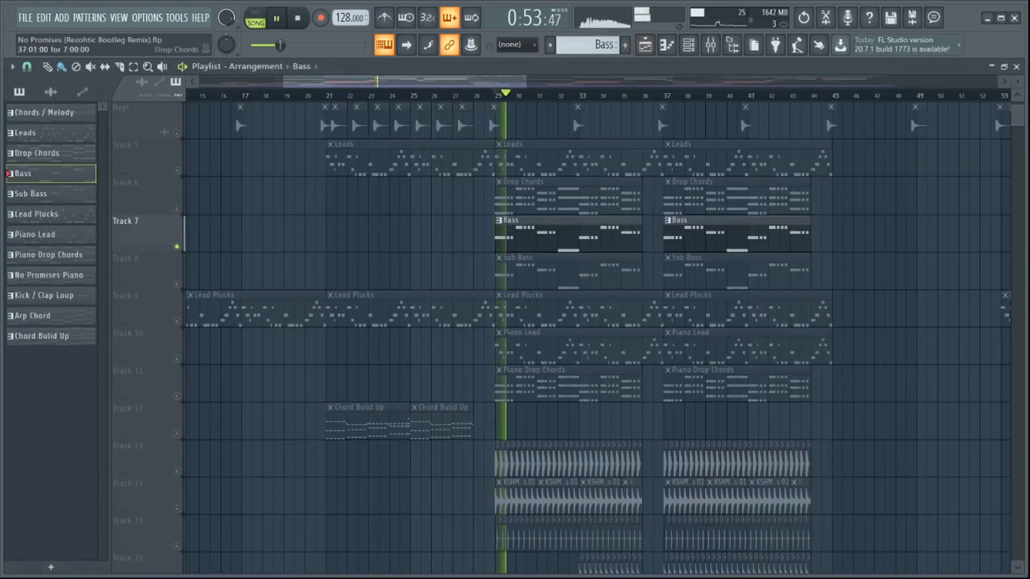
scroll(540, 268, up, 4)
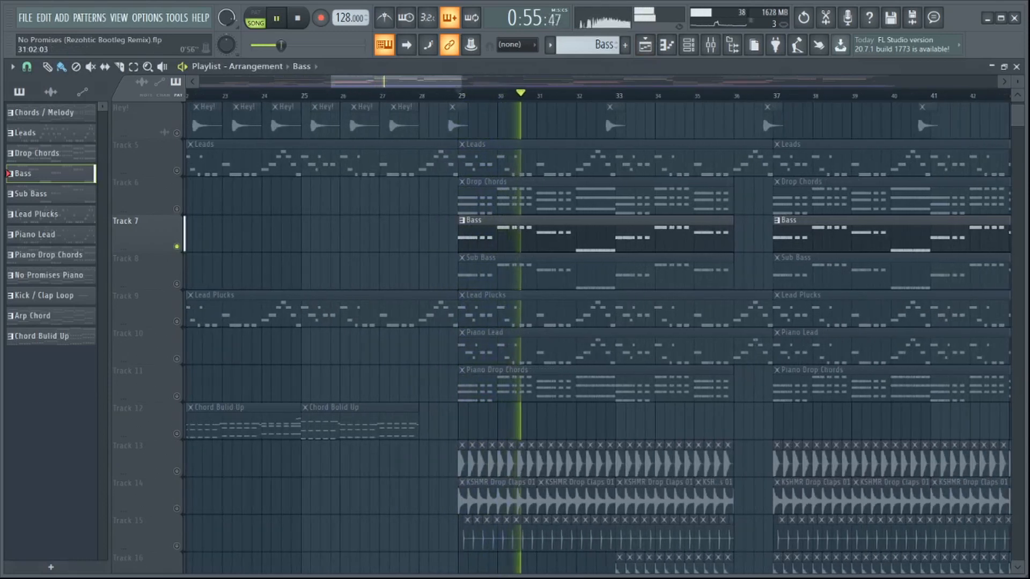
scroll(540, 268, down, 1)
scroll(542, 268, up, 1)
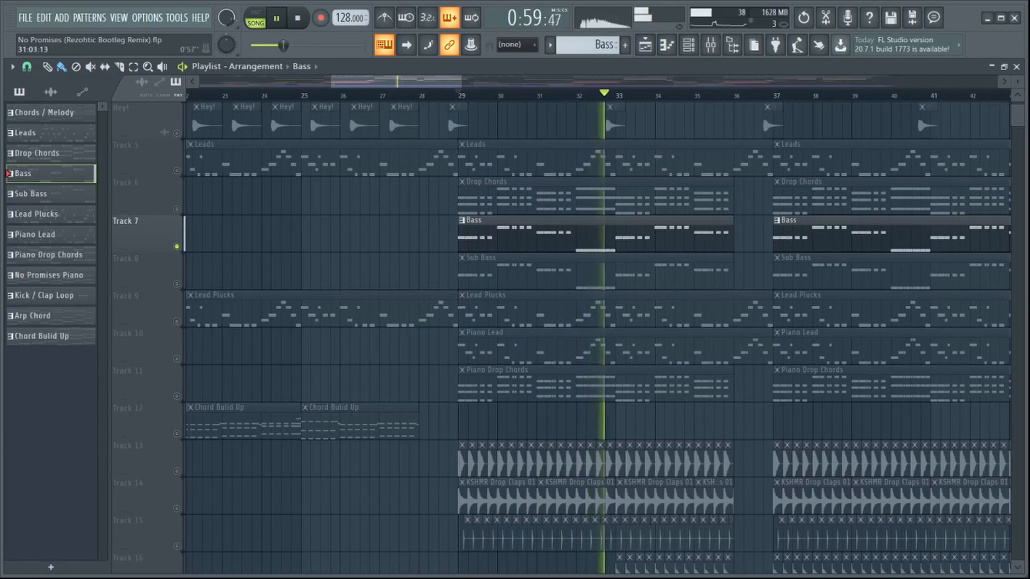
key(space)
- Solo the Sub Bass track in the playlist and select the Sub Bass pattern with the channel rack shown
right_click(177, 283)
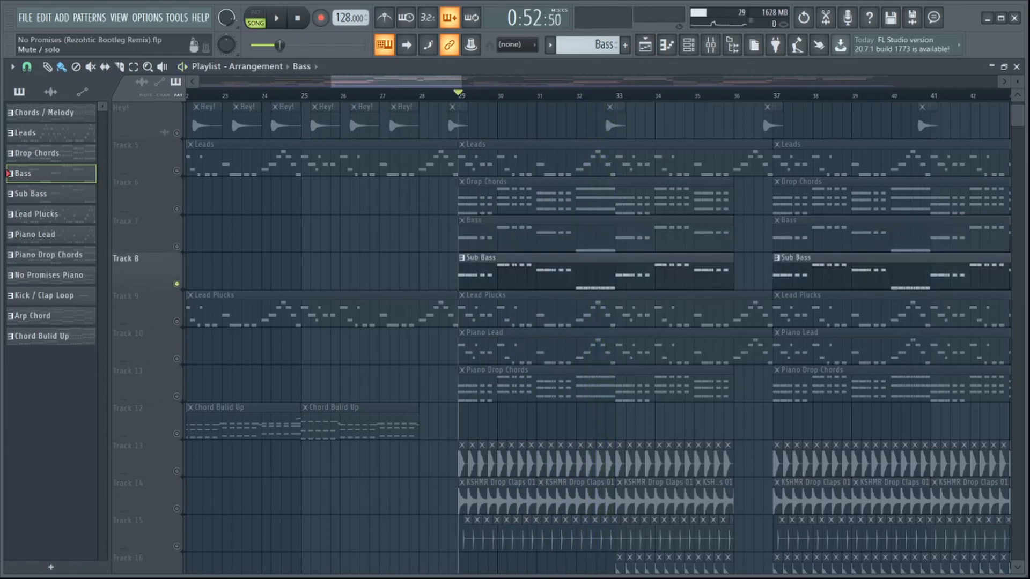
click(688, 45)
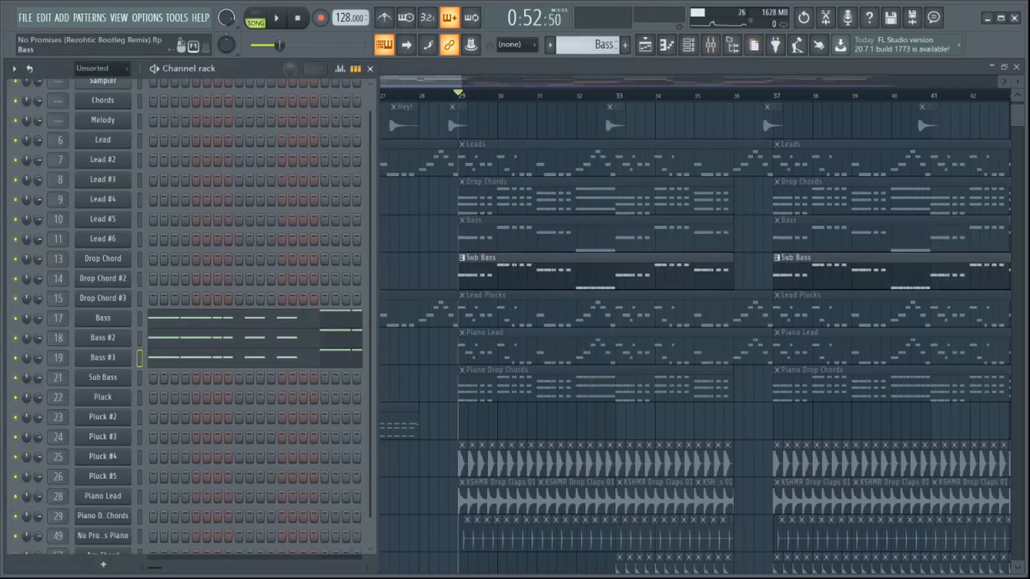
click(481, 258)
- Inspect the Sub Bass channel's Sylenth1 synth and the Fruity Fast Dist, Fruity parametric EQ 2 and Kickstart effects on its mixer track
click(103, 378)
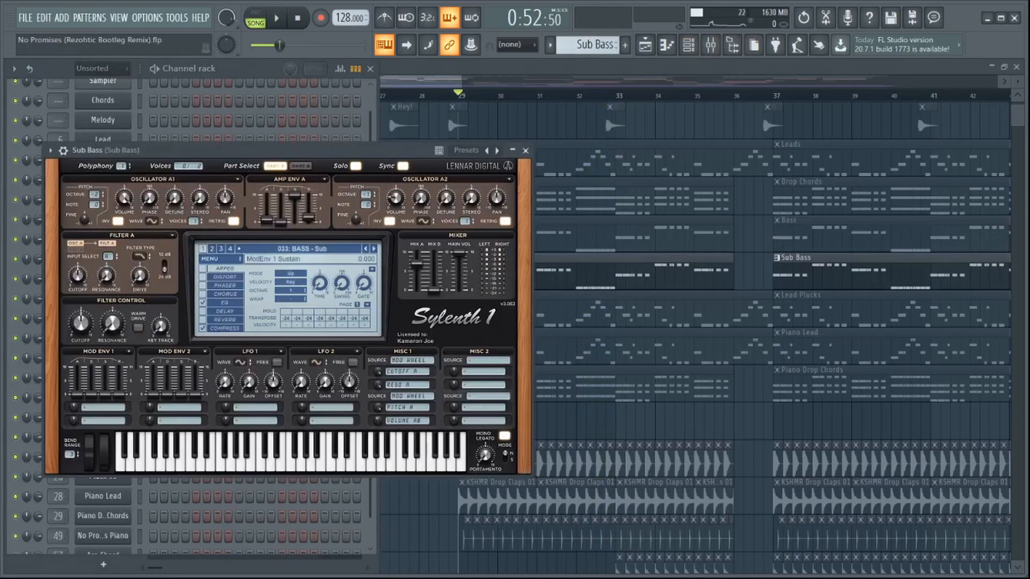
key(Escape)
click(710, 45)
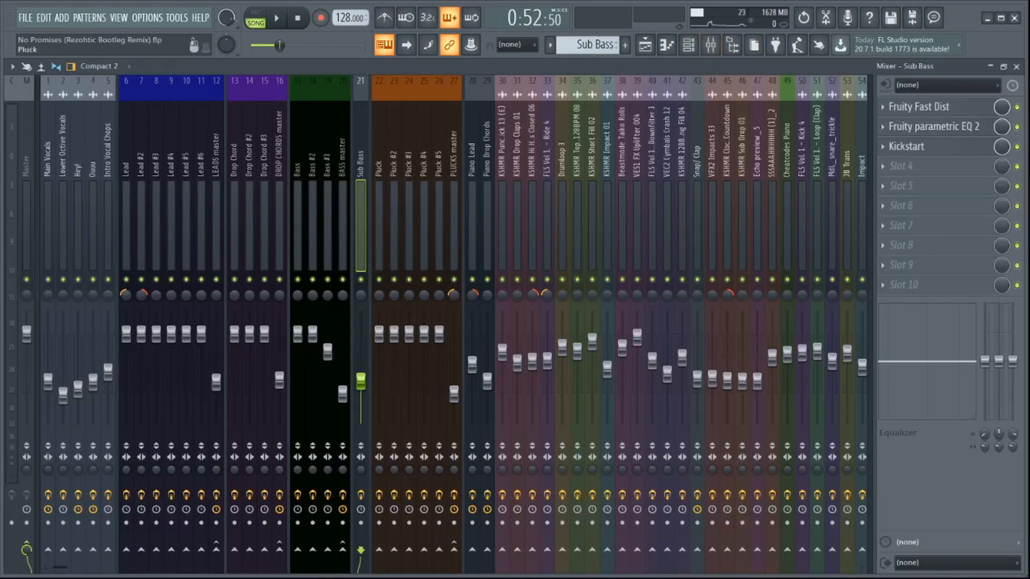
click(907, 107)
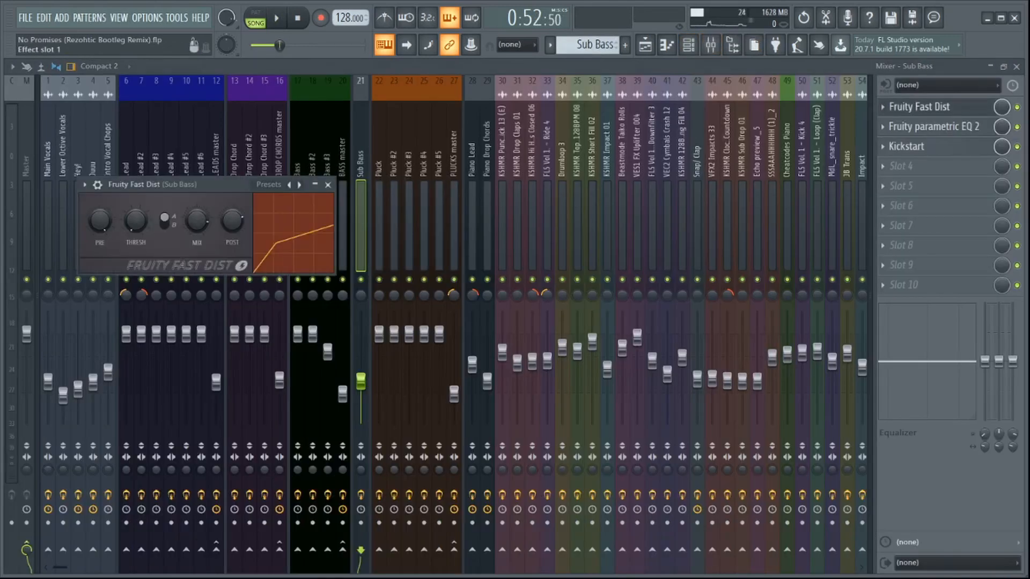
click(907, 106)
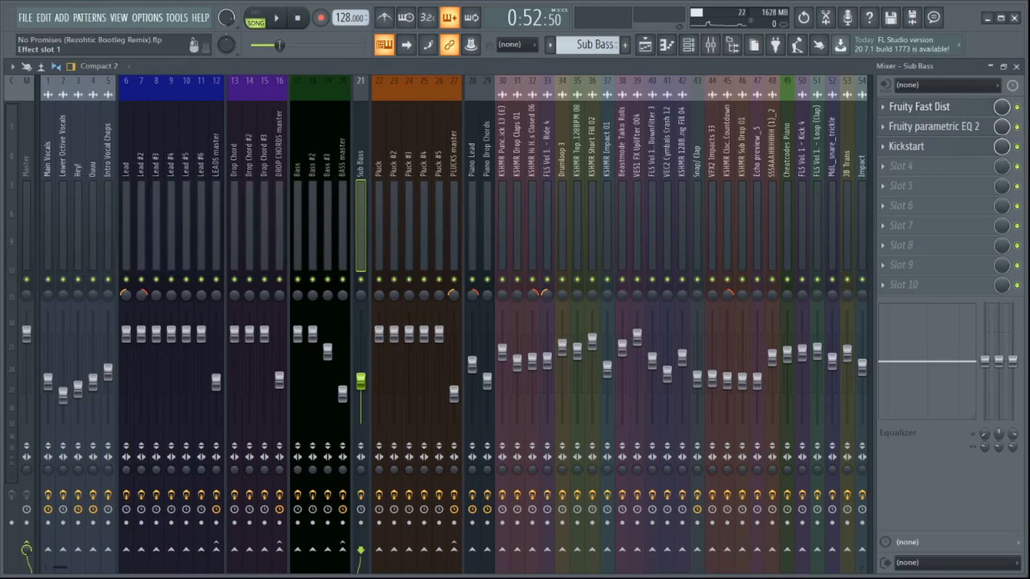
click(907, 126)
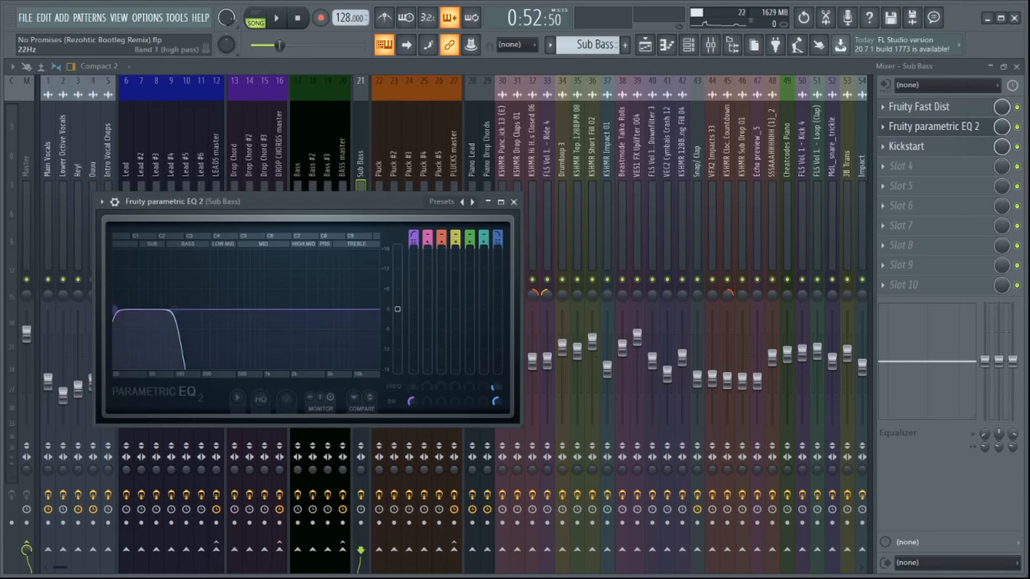
click(514, 203)
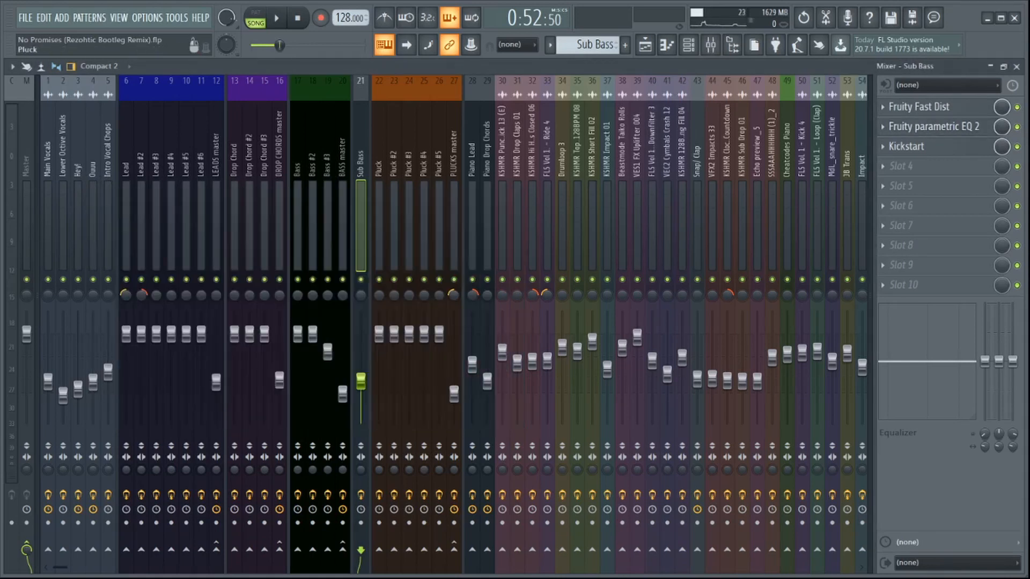
click(907, 147)
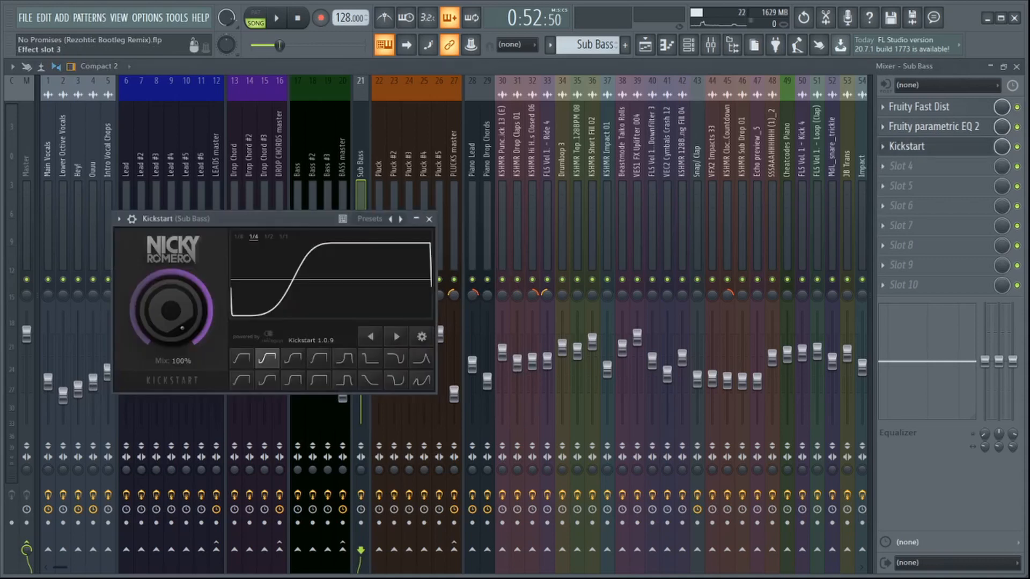
click(428, 221)
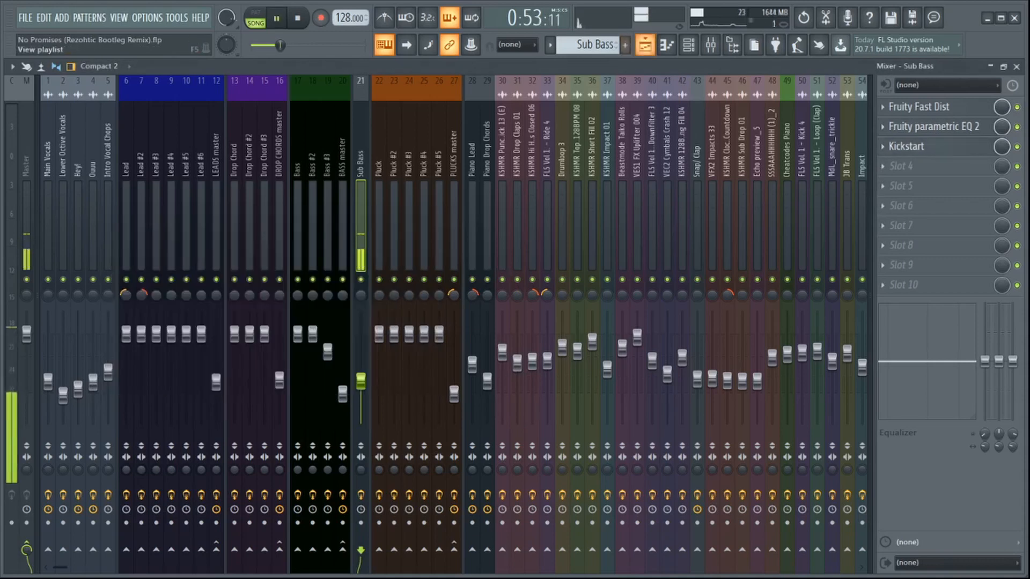
- Unmute the Bass track alongside Sub Bass in the playlist and listen to both together from bar 29
click(645, 45)
click(177, 247)
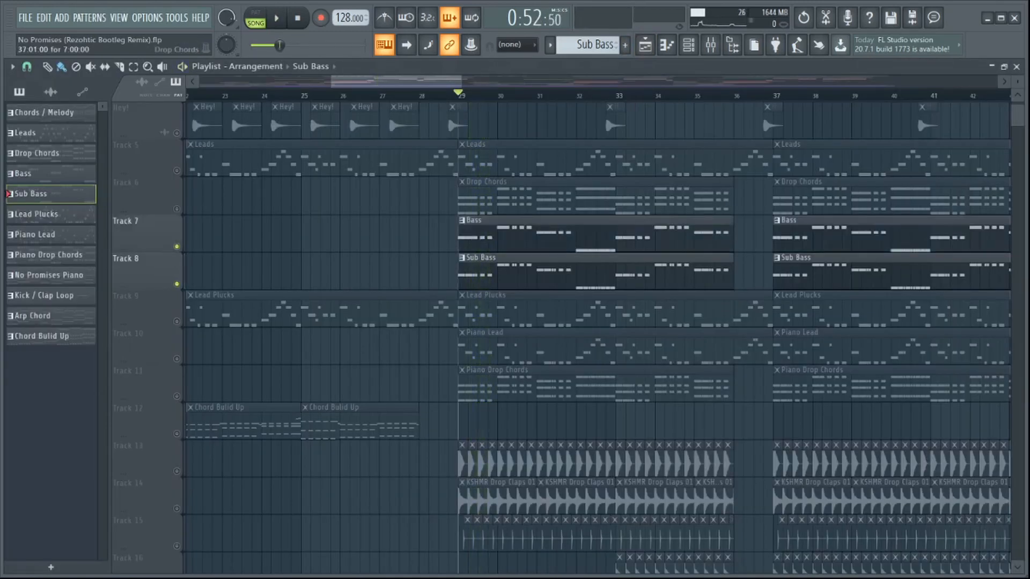
key(space)
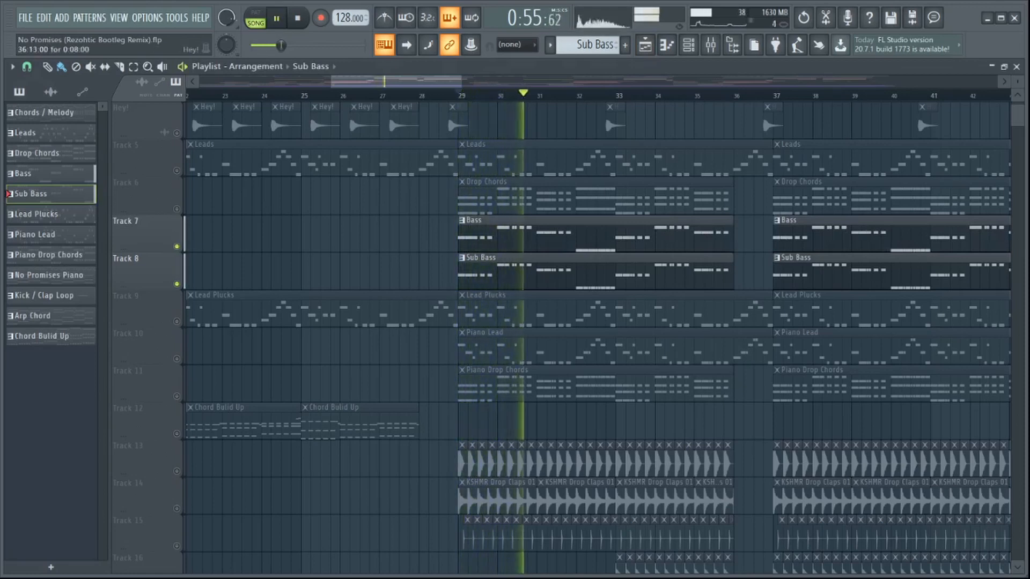
scroll(733, 332, down, 1)
scroll(733, 333, up, 1)
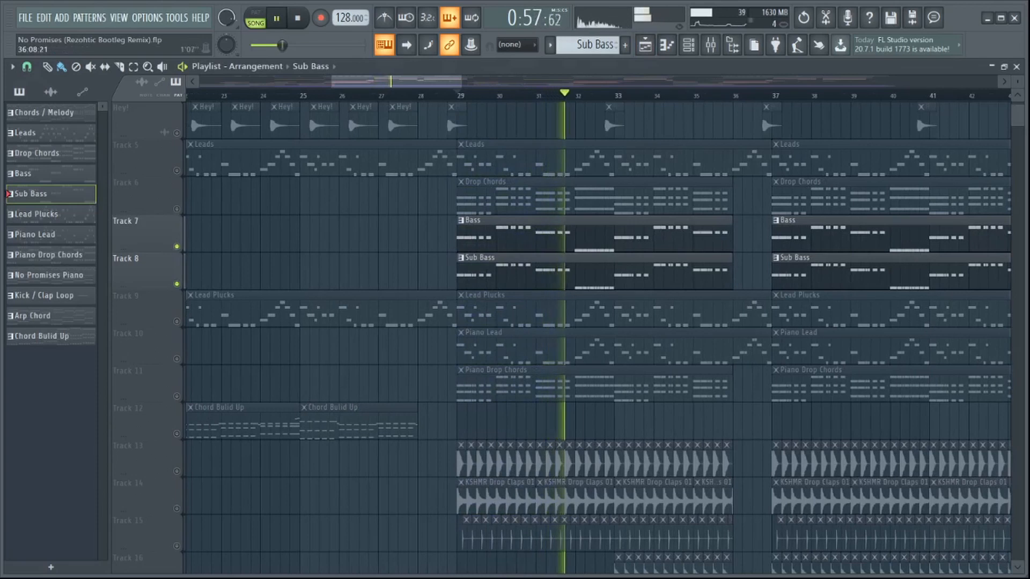
scroll(733, 332, down, 1)
scroll(756, 333, down, 1)
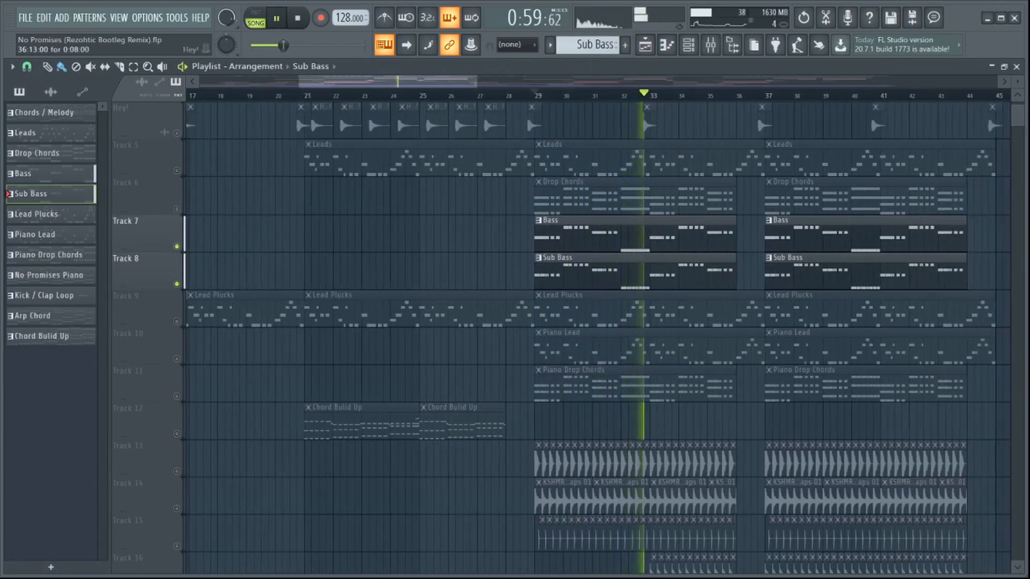
key(space)
key(space)
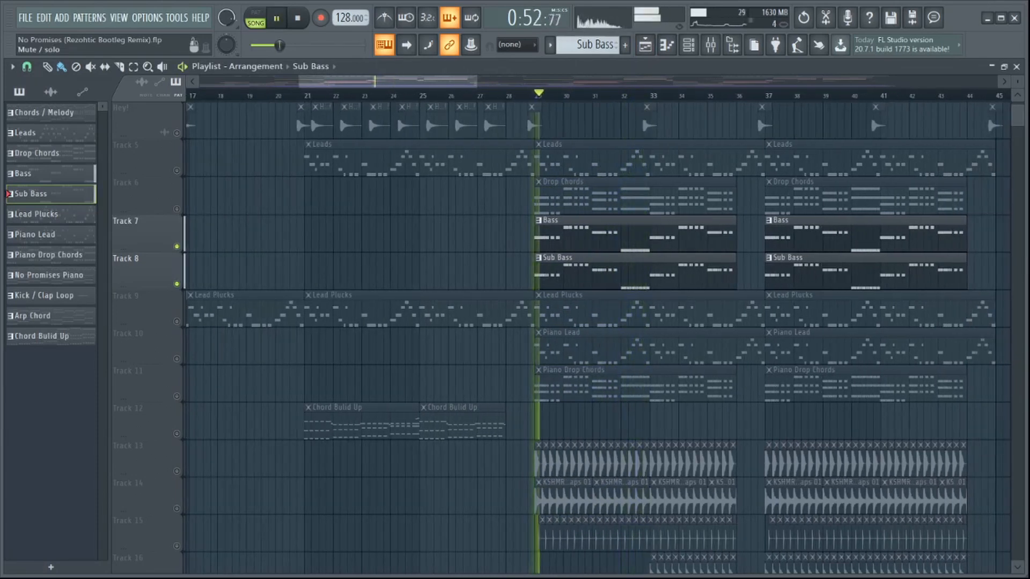
key(space)
- Solo the Lead Plucks track in the playlist and select the Lead Plucks pattern, switching playback to pattern mode
right_click(177, 321)
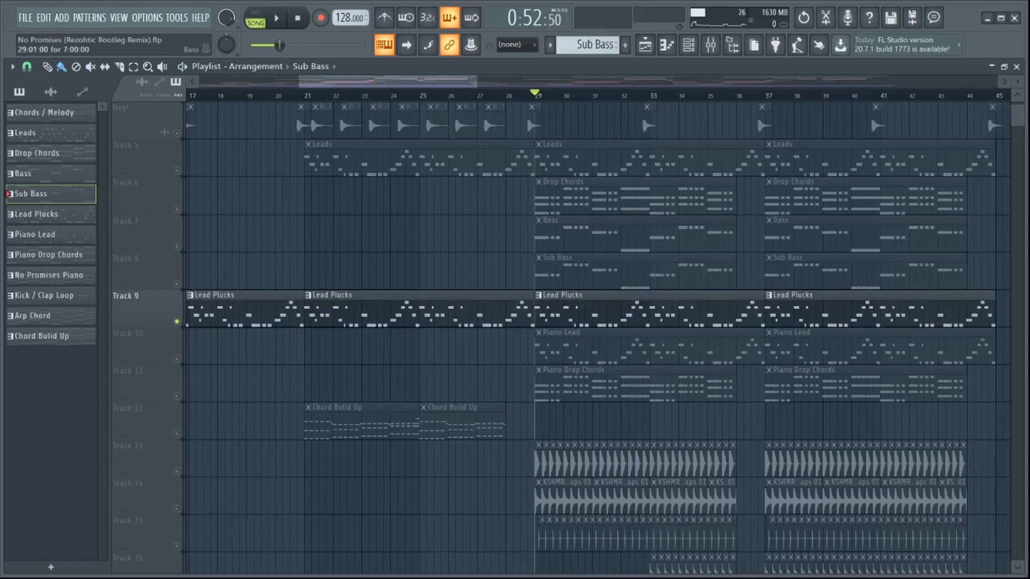
click(688, 45)
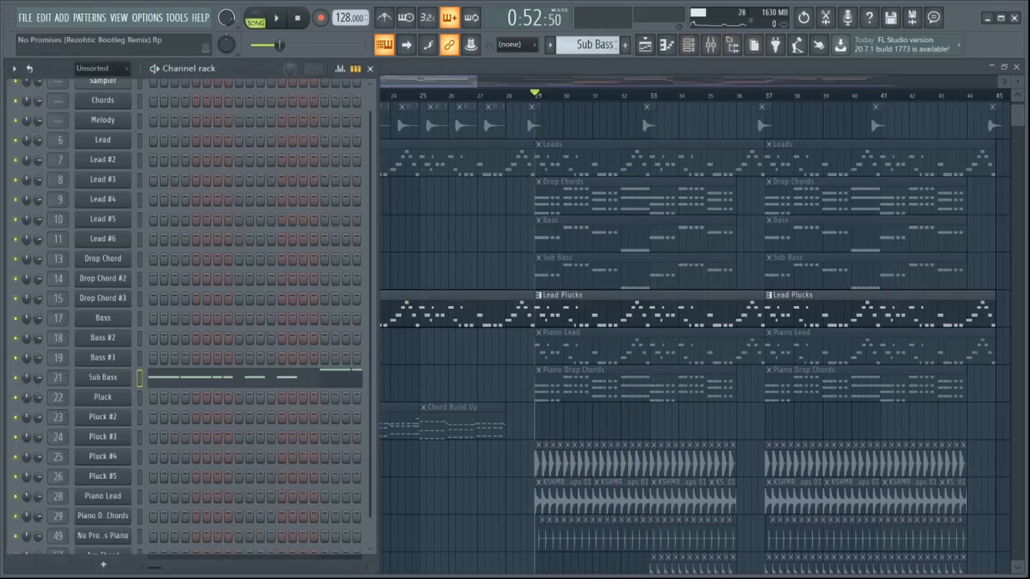
click(692, 311)
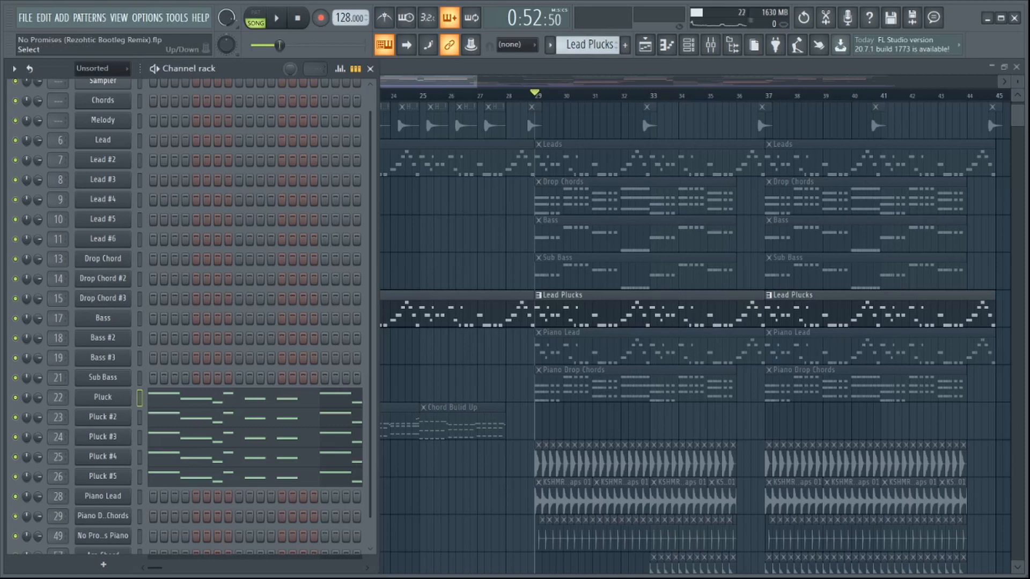
key(l)
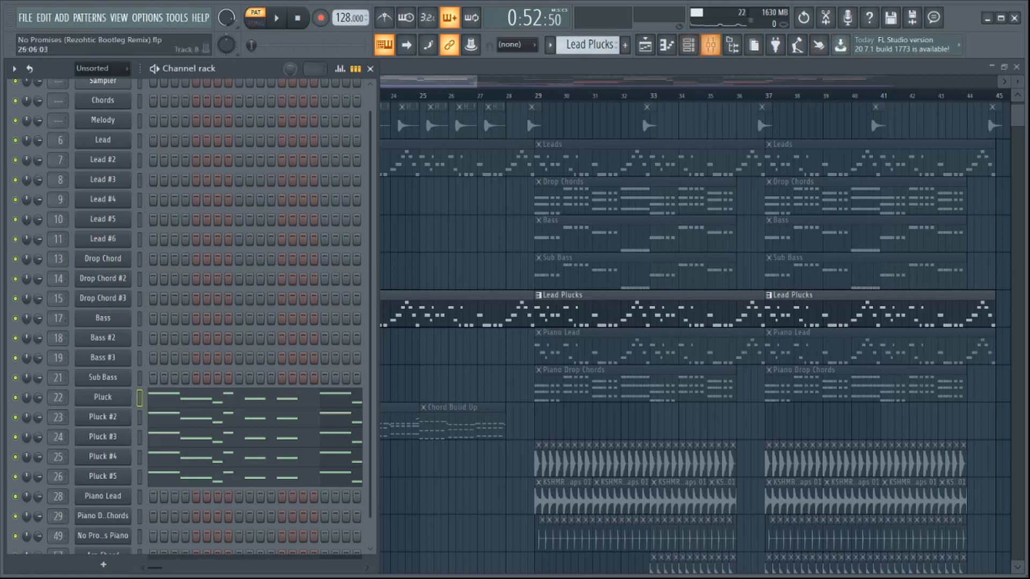
- Inspect the synth plugins of the Pluck channels, closing each window
click(103, 398)
key(Escape)
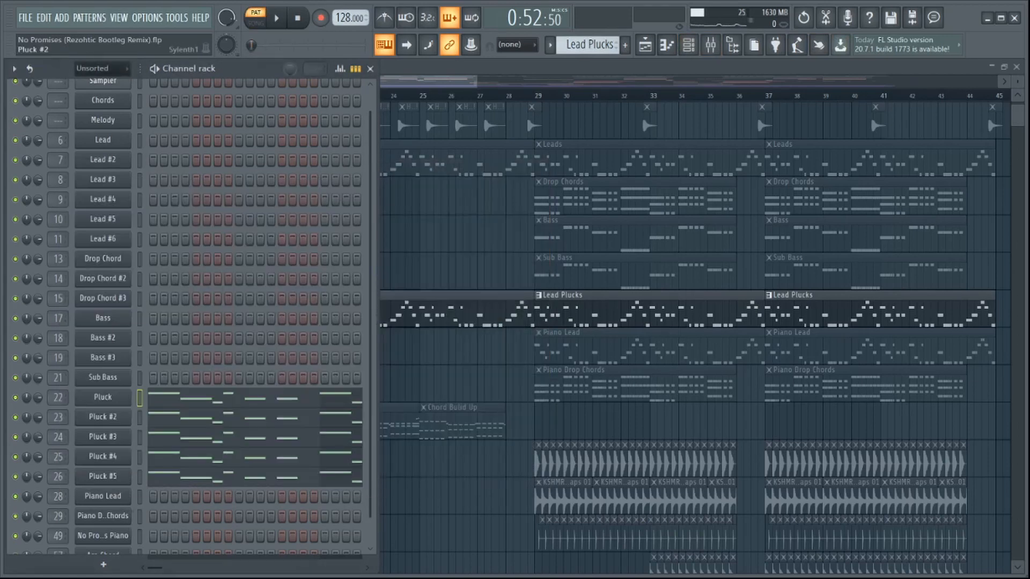
click(103, 457)
key(Escape)
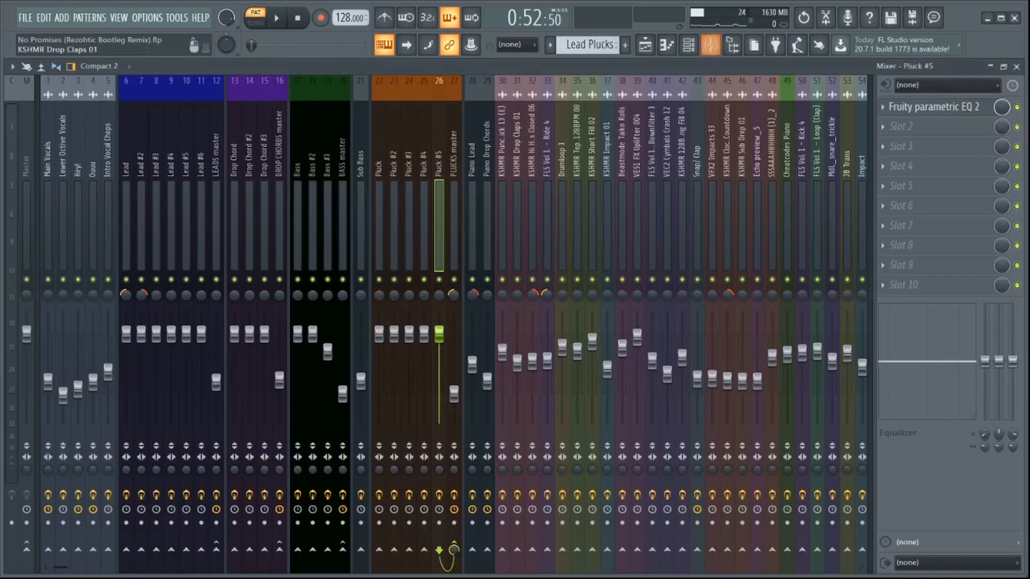
- Check the Fruity parametric EQ 2 curve on the Pluck #2 mixer track
key(F9)
click(394, 225)
click(934, 107)
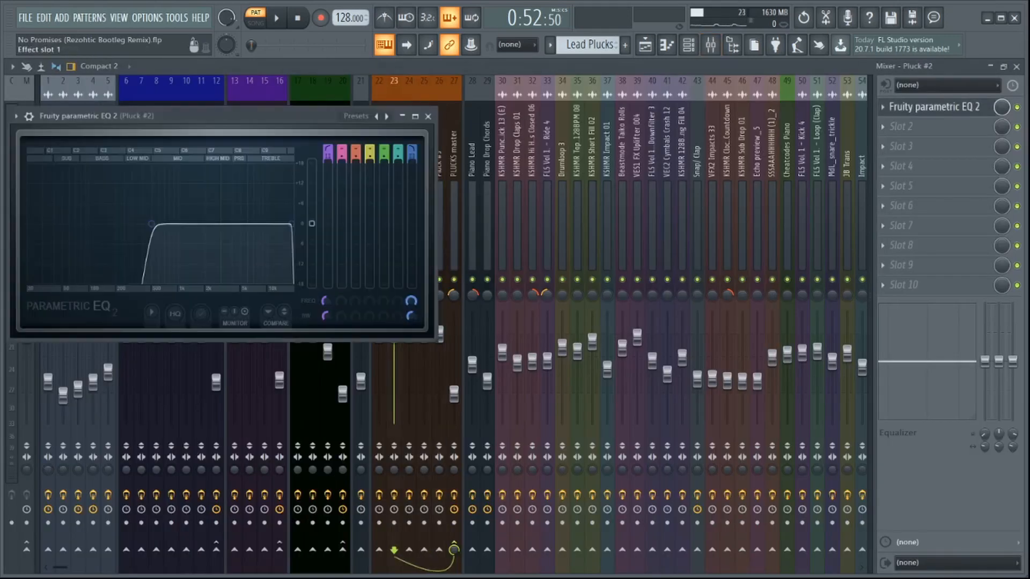
click(428, 117)
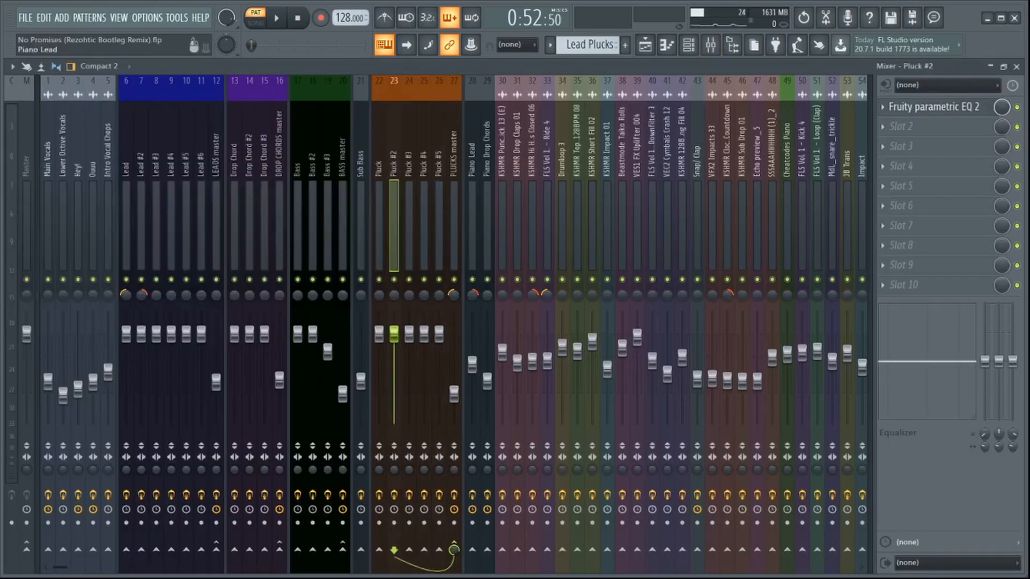
- Inspect the OTT, first Fruity parametric EQ 2 and CamelCrusher effects on the PLUCKS master mixer track
click(472, 225)
click(453, 226)
click(895, 107)
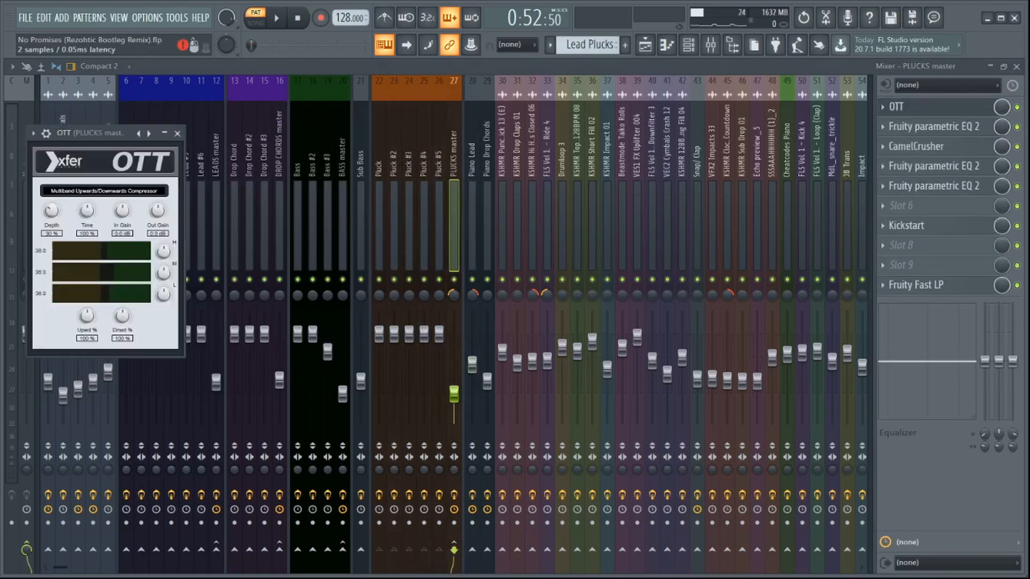
click(895, 107)
click(933, 127)
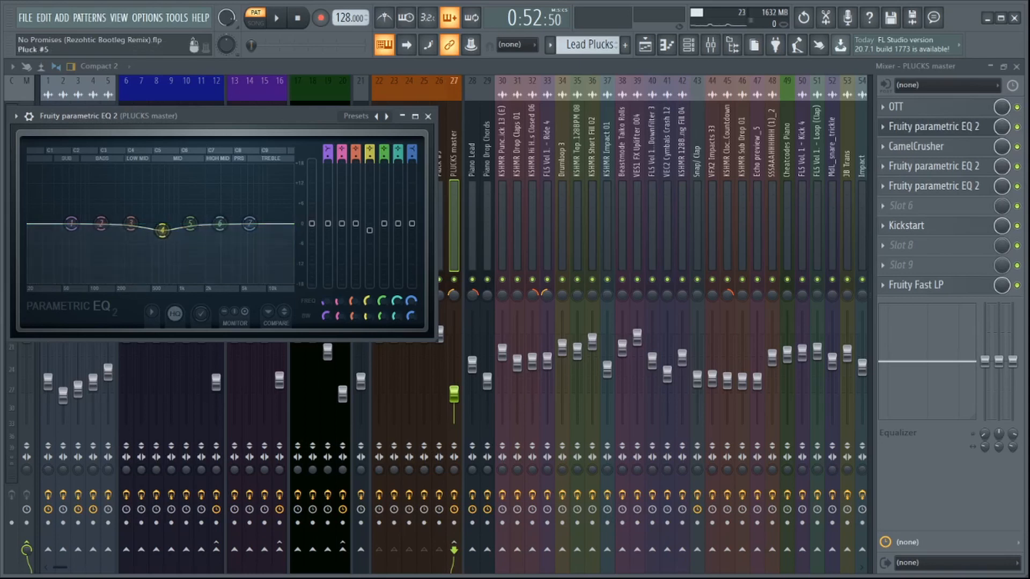
click(428, 116)
click(917, 147)
click(917, 147)
- Check the other two Fruity parametric EQ 2 curves and the Kickstart sidechain settings on the PLUCKS master track
click(923, 166)
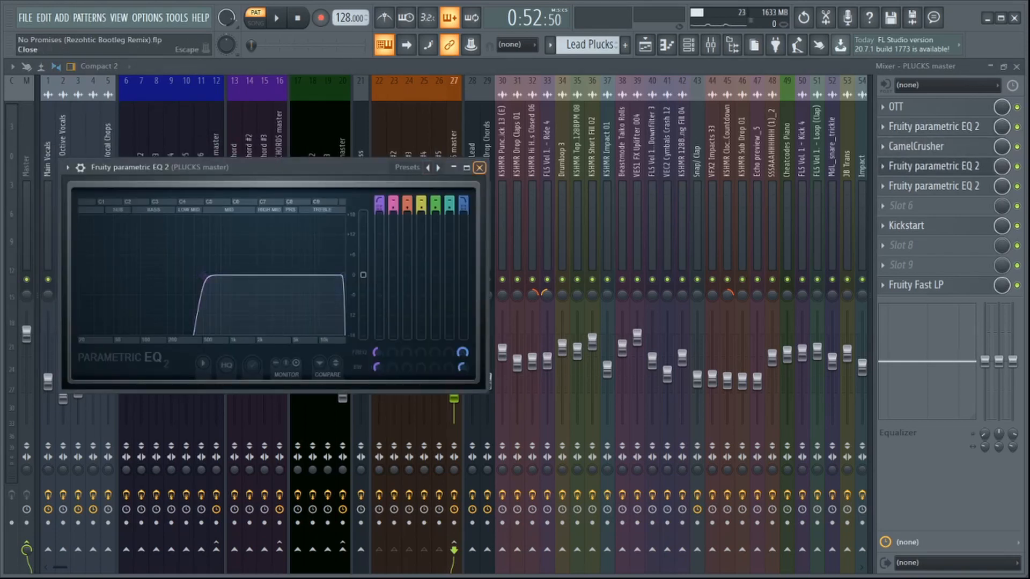
click(924, 168)
click(922, 187)
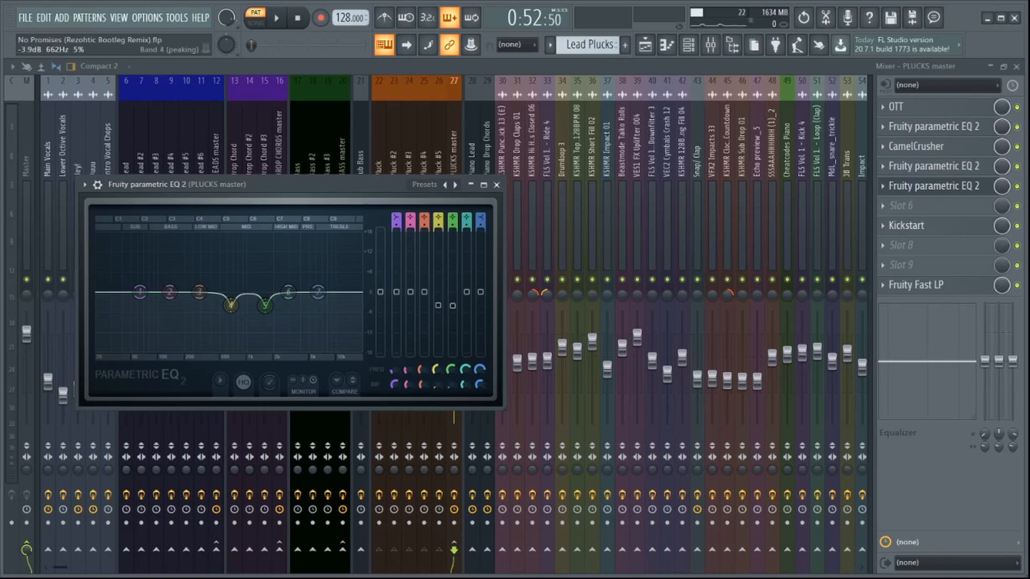
click(496, 185)
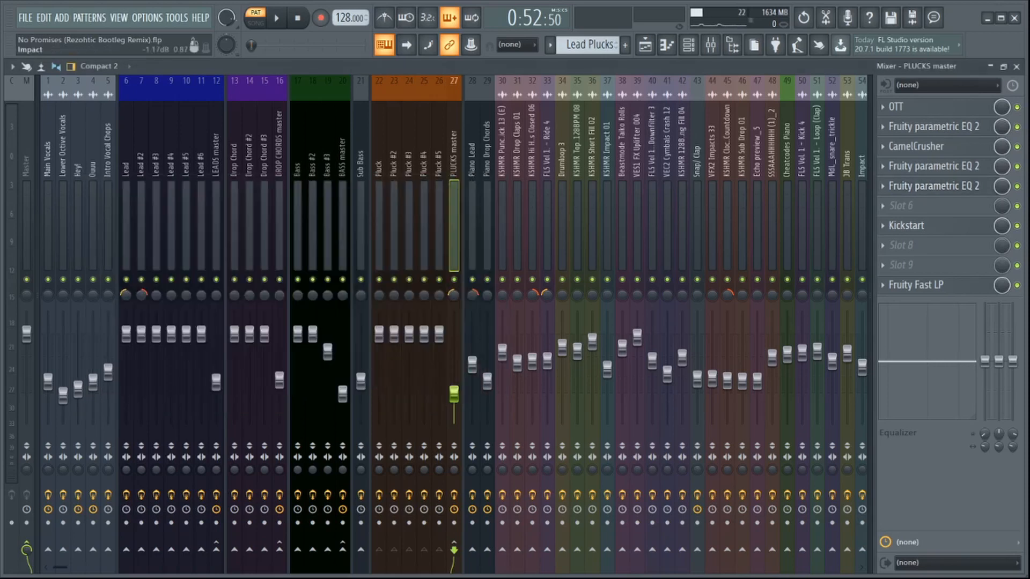
click(912, 225)
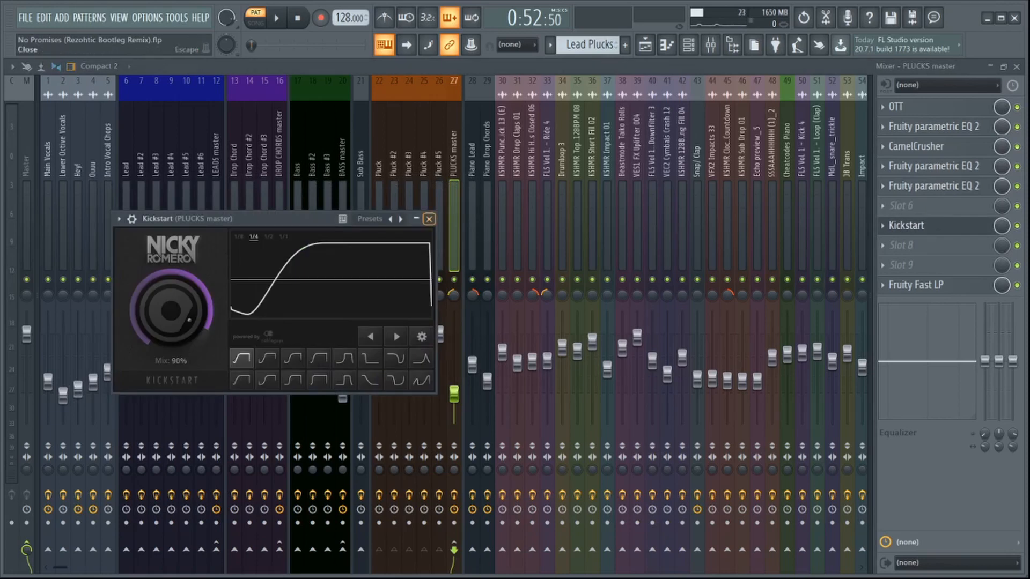
click(429, 219)
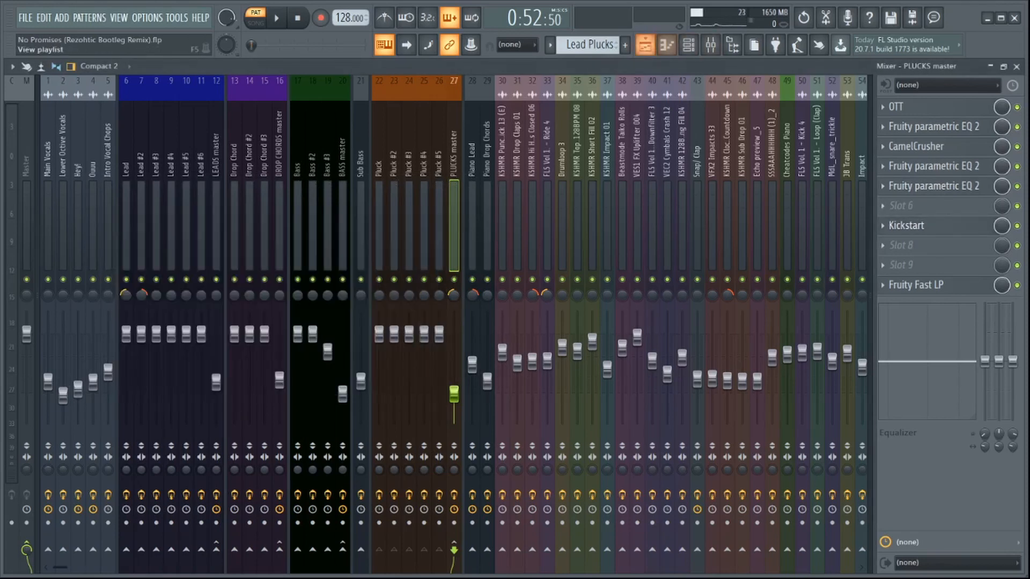
- Switch playback to song mode and listen to the soloed Lead Plucks from bar 29 while watching the mixer levels
click(645, 45)
key(l)
key(space)
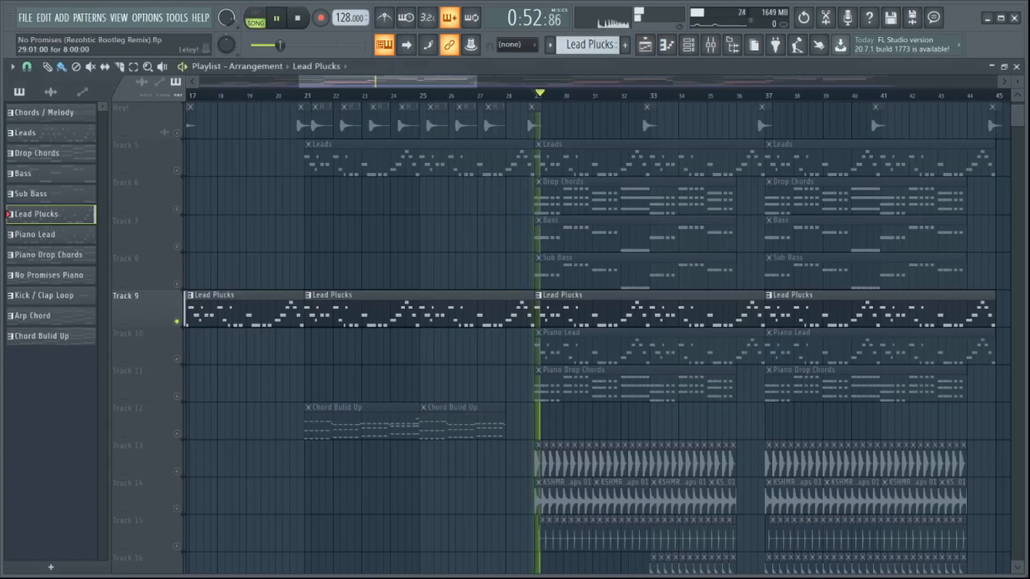
key(F9)
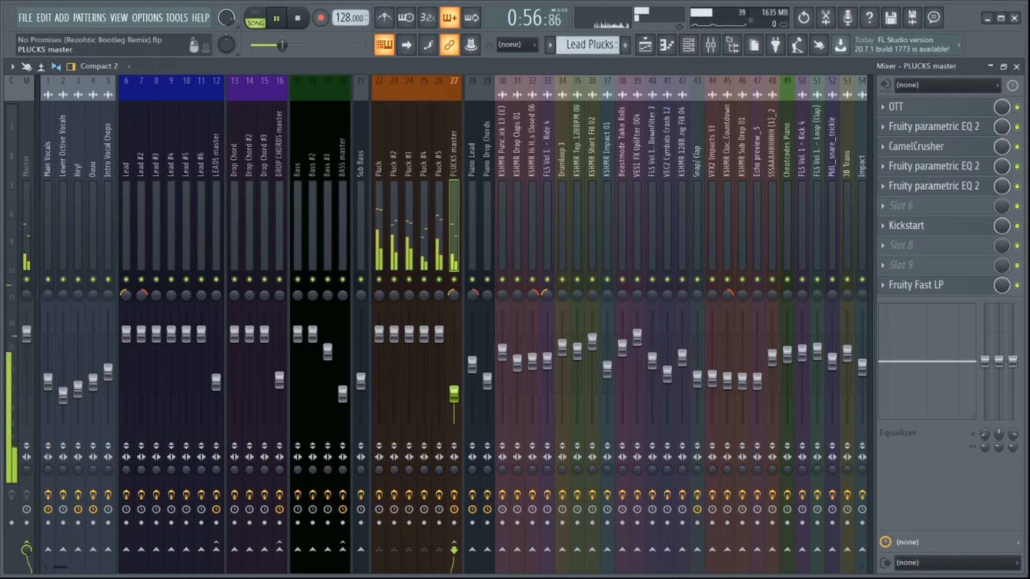
click(645, 45)
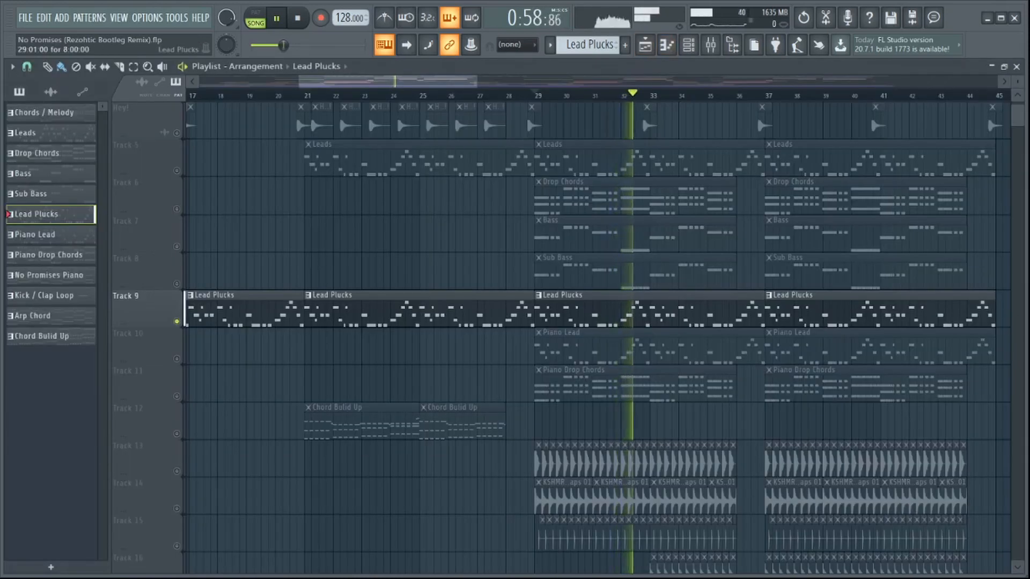
key(space)
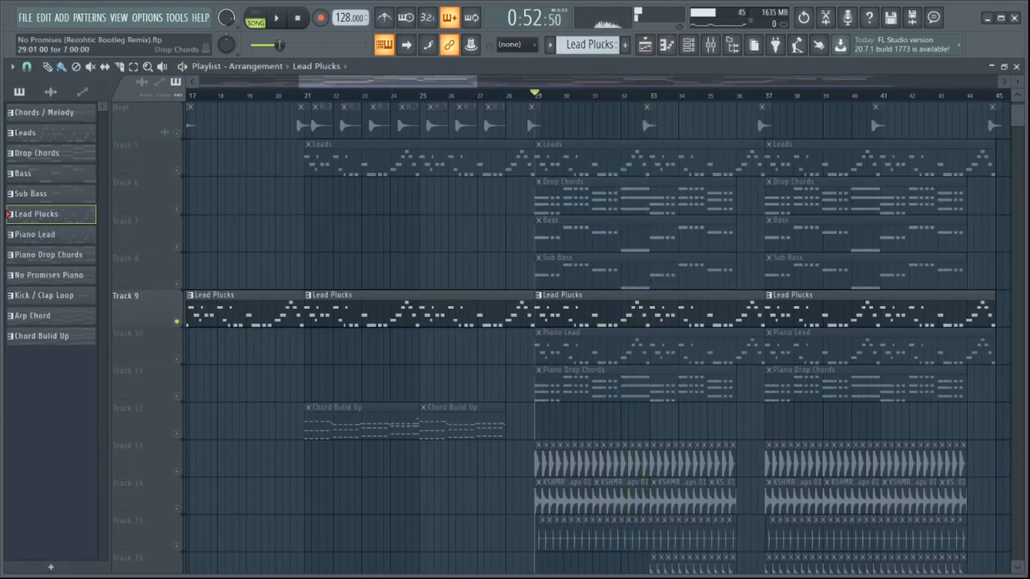
- Solo the Piano Lead track in the playlist
scroll(247, 343, down, 2)
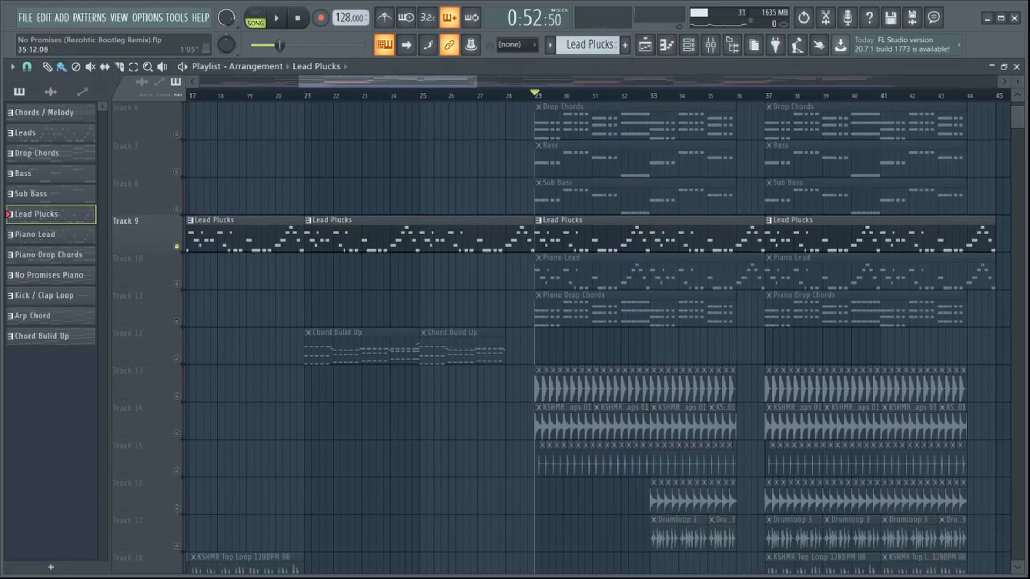
scroll(214, 346, right, 7)
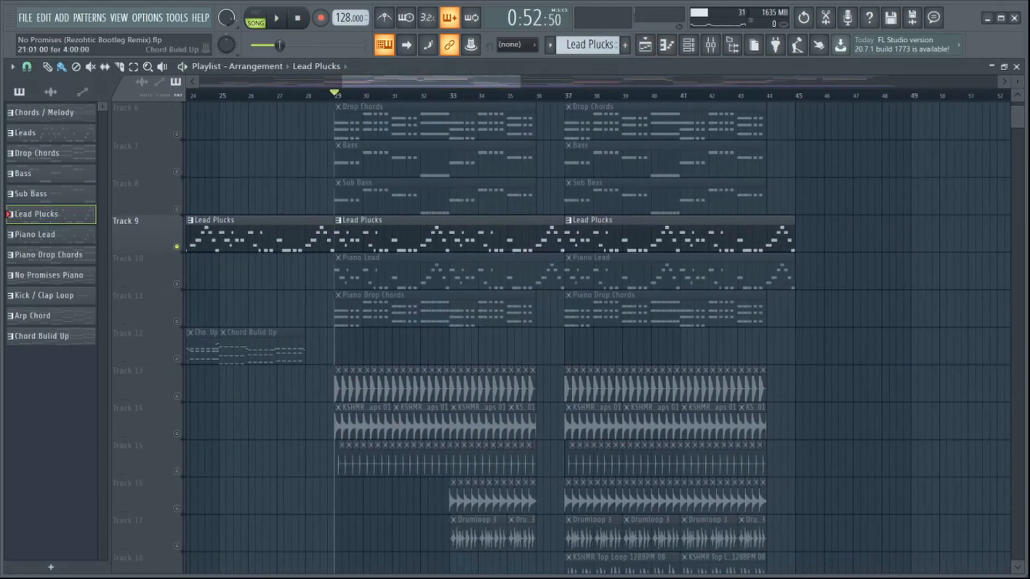
right_click(177, 284)
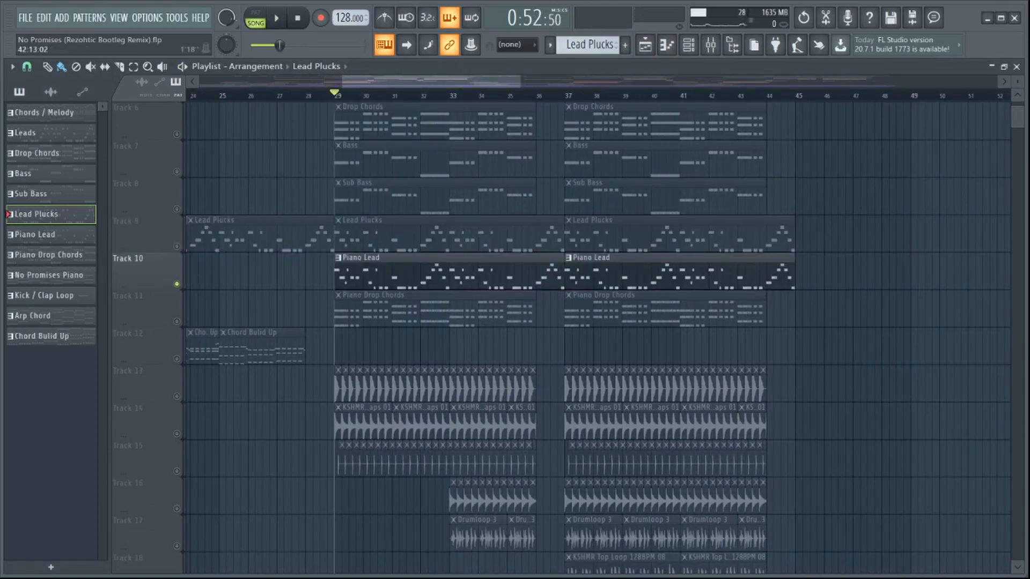
- Inspect the Fruity Reeverb 2 and Soundgoodizer effects on the Piano Lead mixer track
click(711, 44)
click(472, 226)
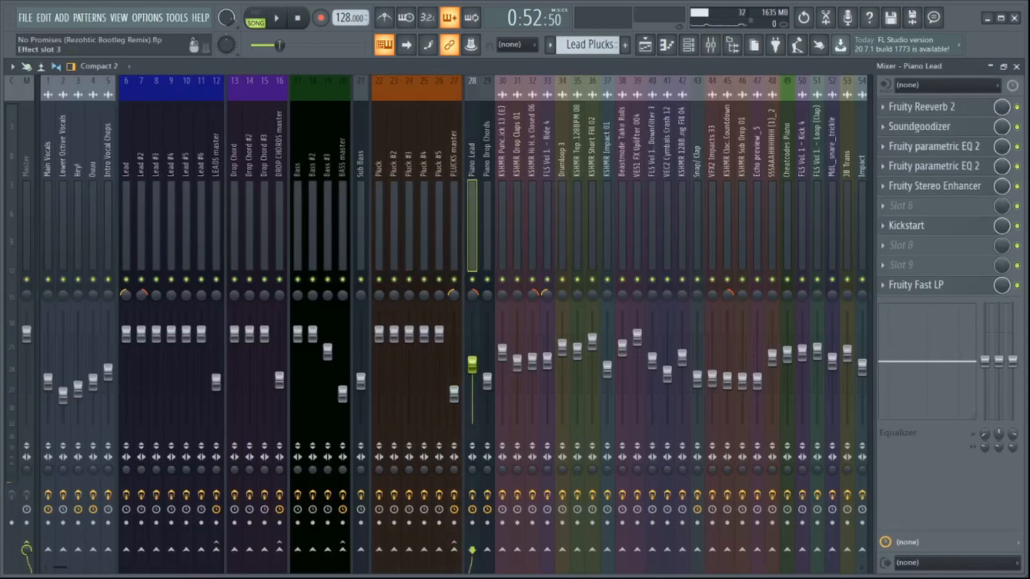
click(922, 107)
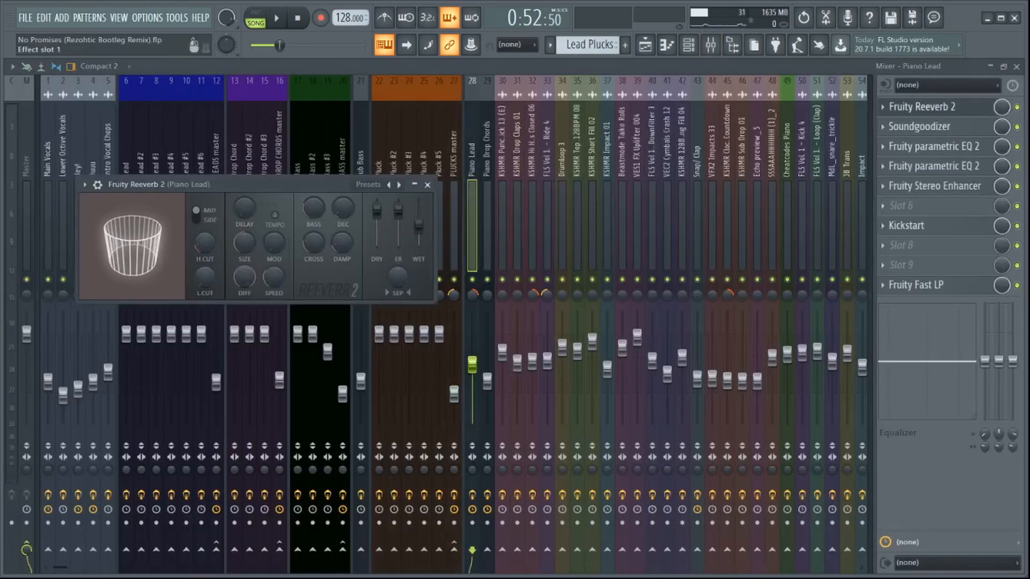
click(922, 107)
click(919, 126)
click(919, 127)
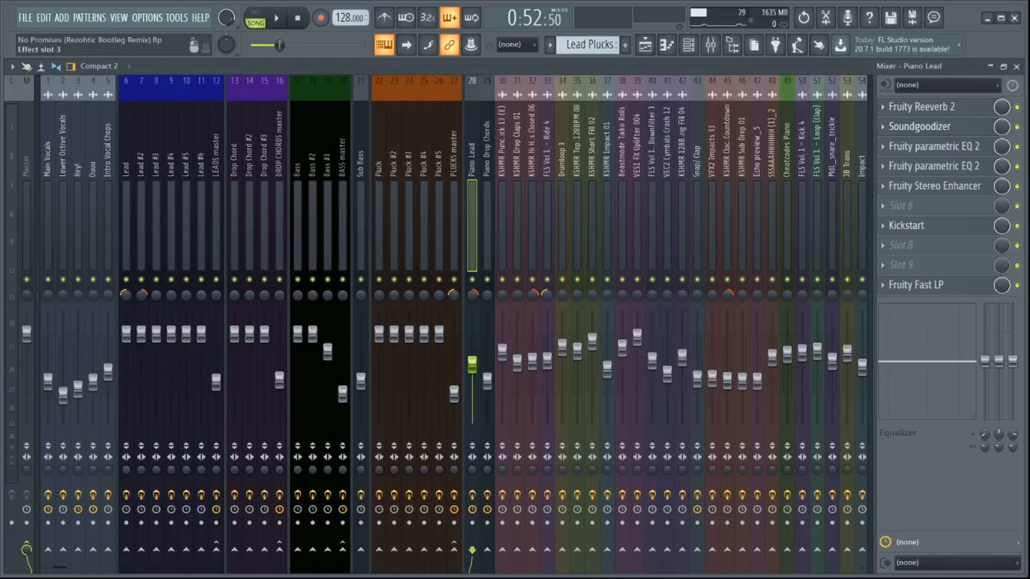
- Check both Fruity parametric EQ 2 curves and the Kickstart settings on the Piano Lead mixer track
click(933, 147)
click(933, 147)
click(934, 166)
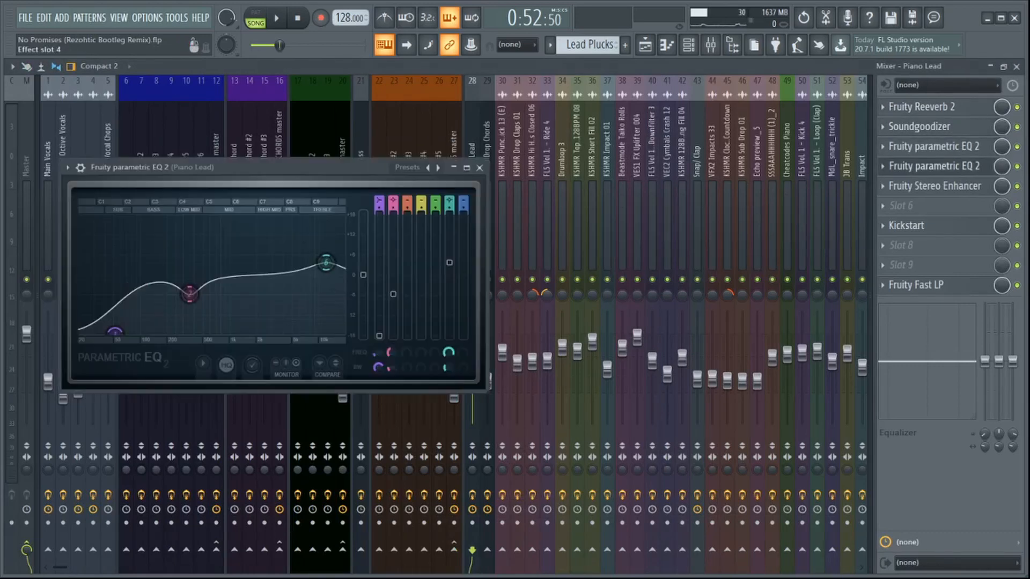
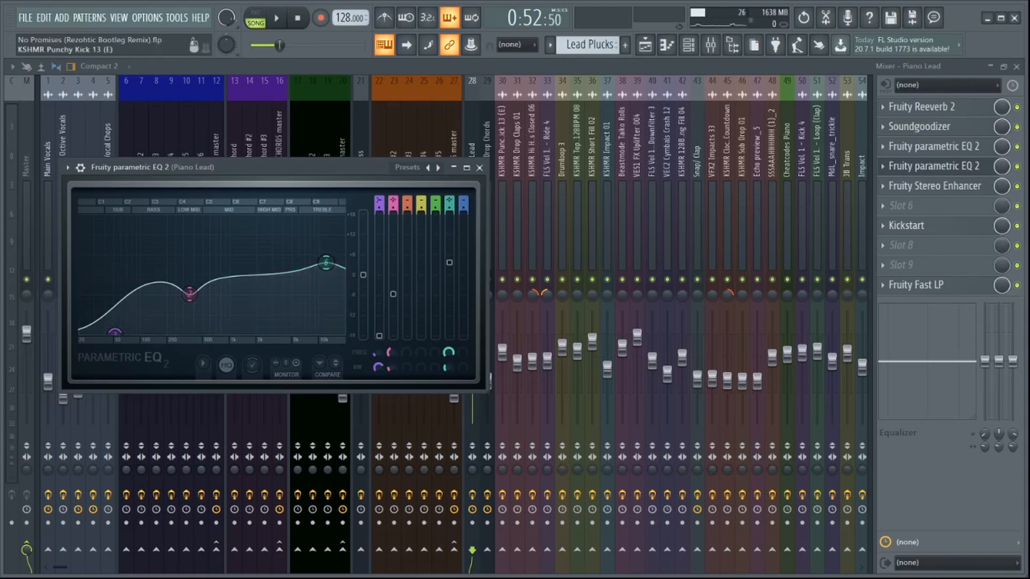
click(933, 166)
click(928, 226)
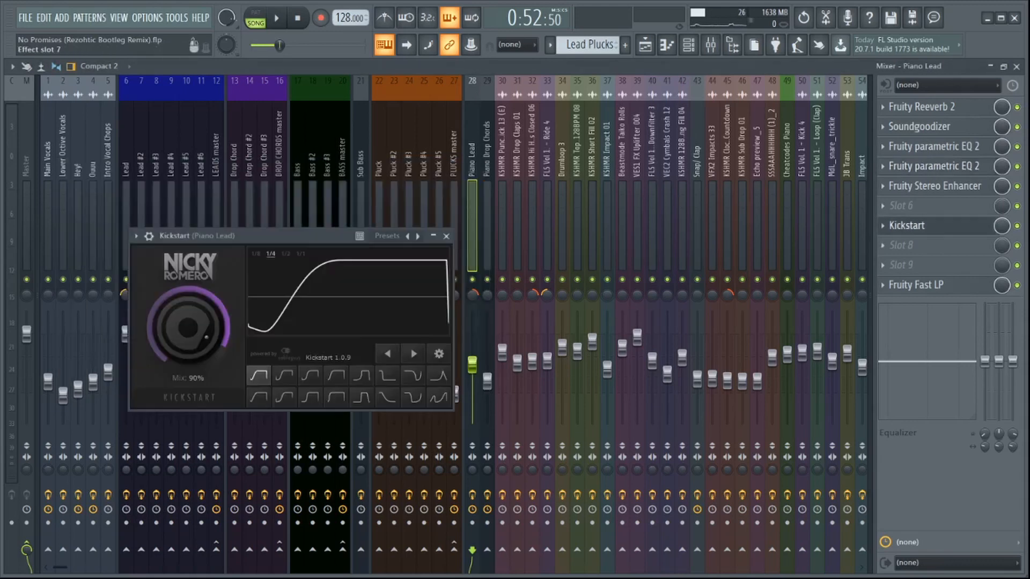
click(446, 236)
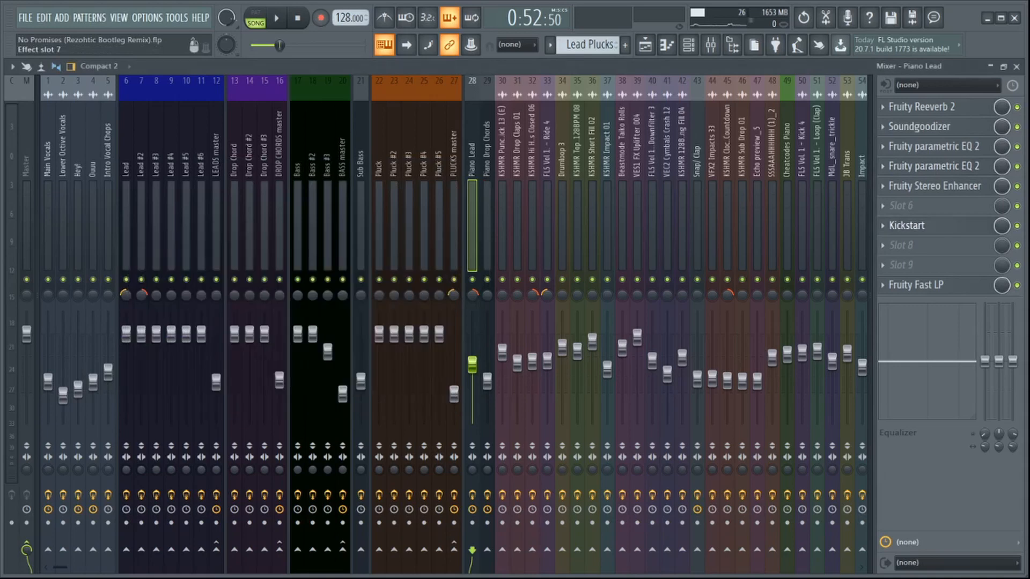
click(928, 226)
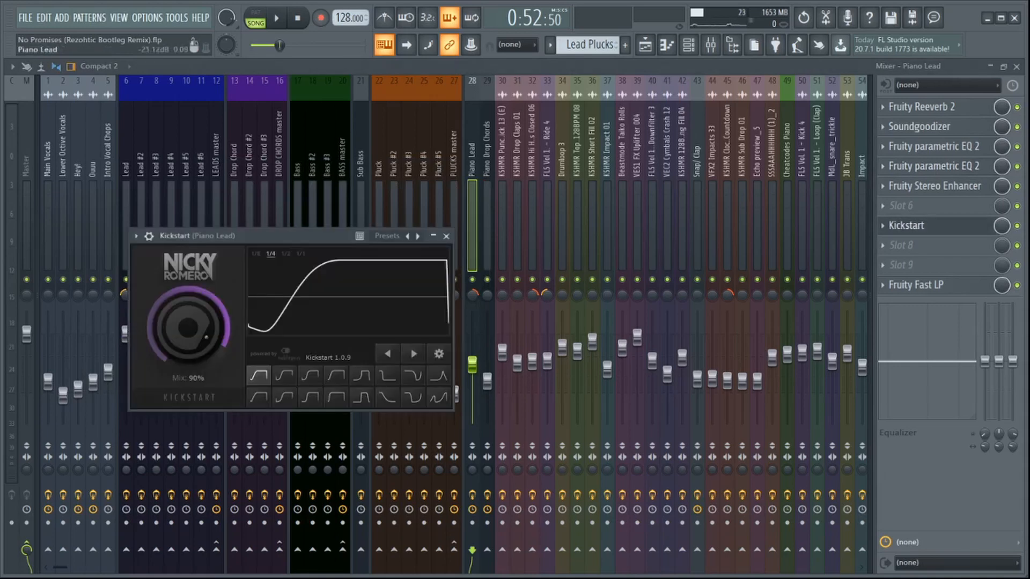
click(447, 236)
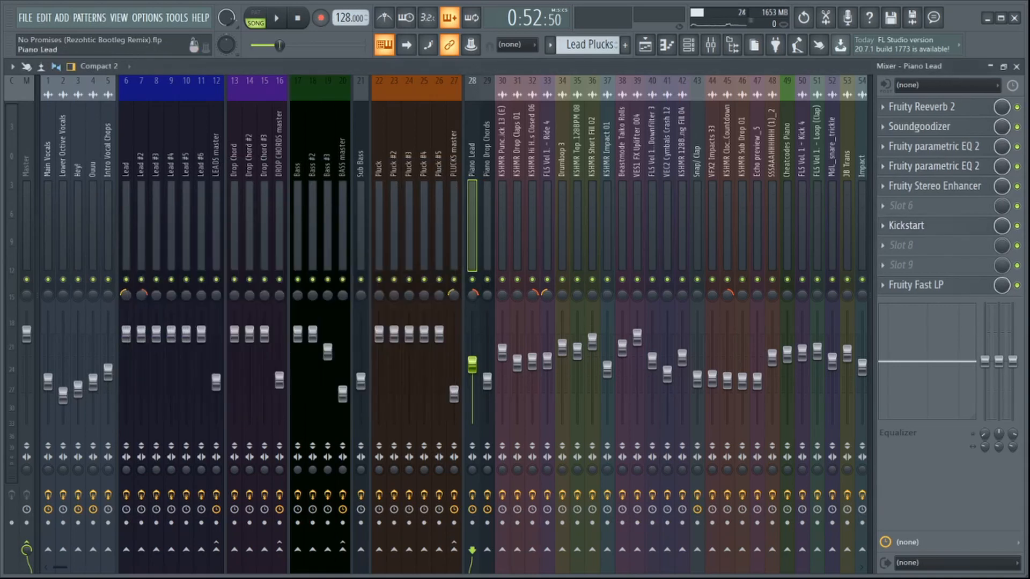
- Listen to the soloed Piano Lead from bar 29 in the playlist while checking its mixer levels
click(645, 45)
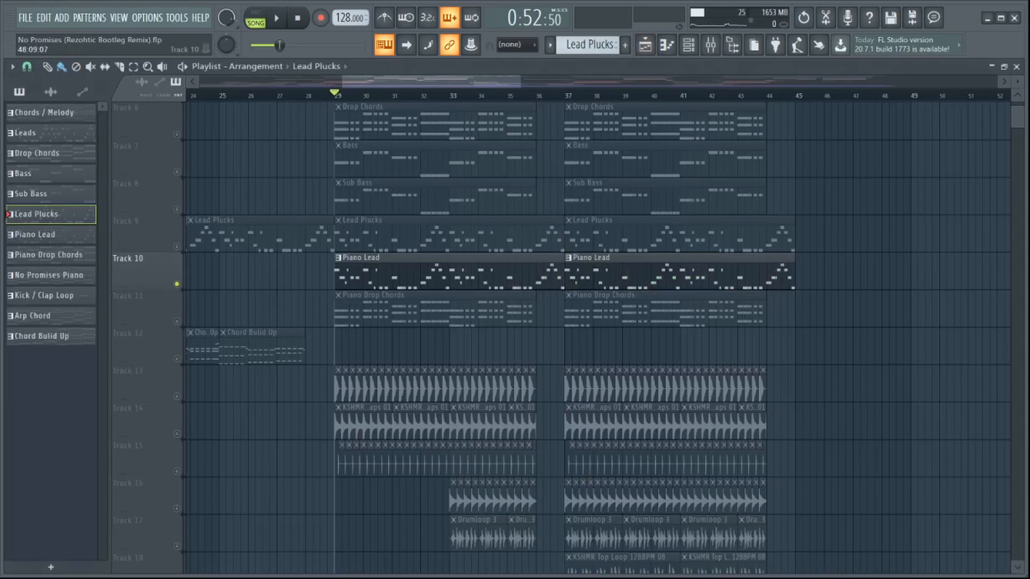
key(space)
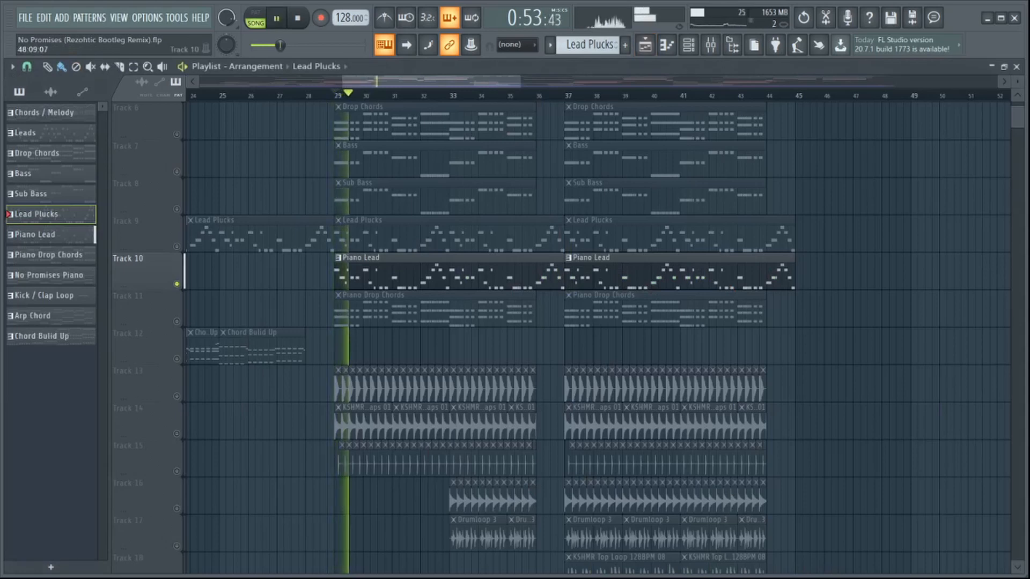
click(710, 45)
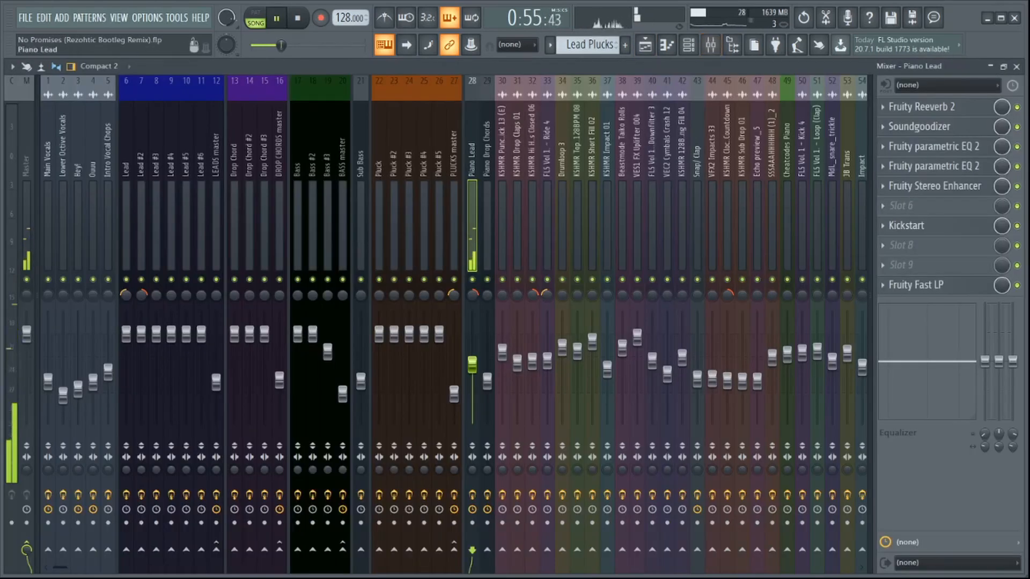
click(646, 45)
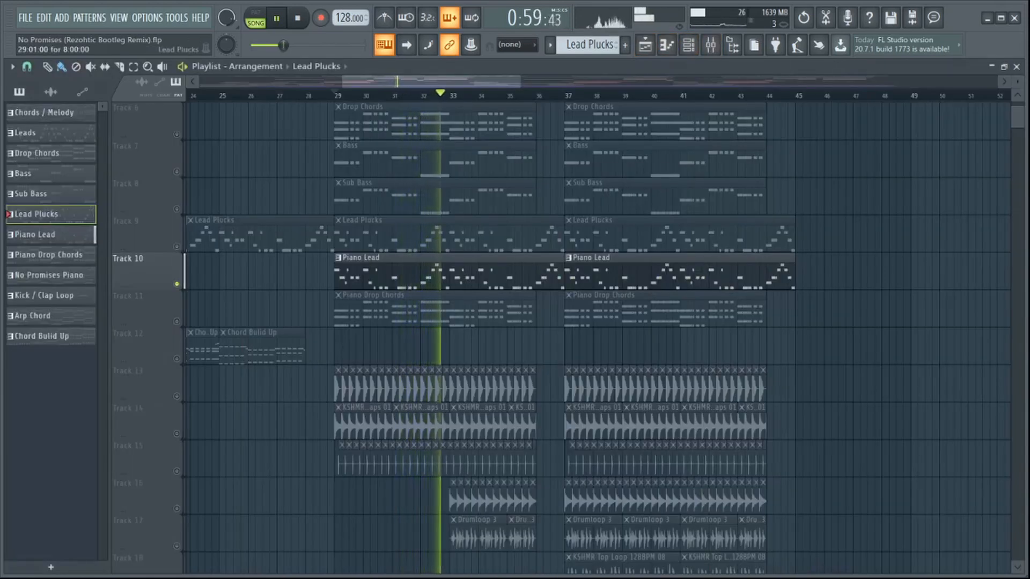
key(space)
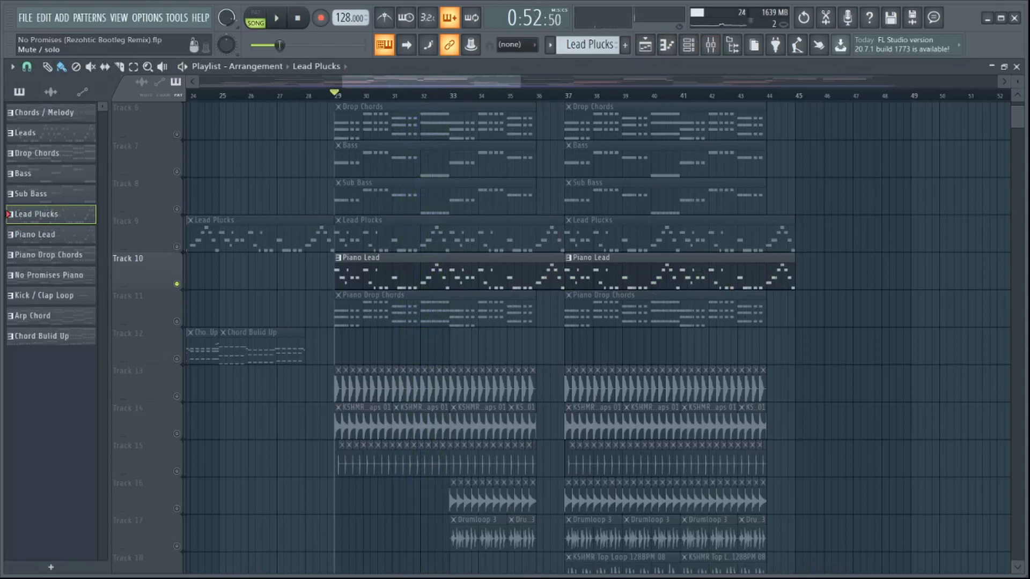
- Solo the Piano Drop Chords track in the playlist and select its mixer track
right_click(177, 321)
click(689, 45)
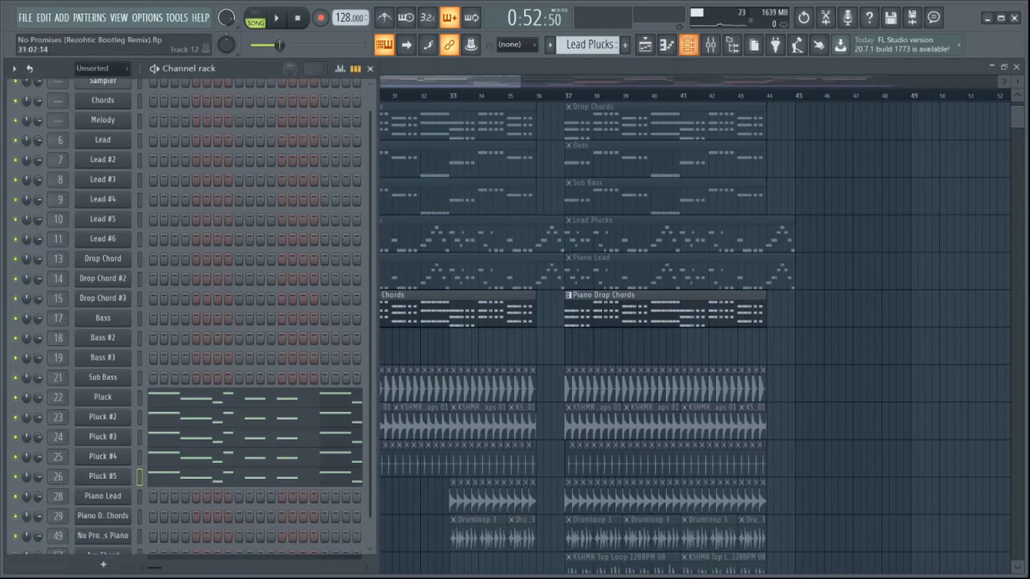
click(711, 45)
click(487, 215)
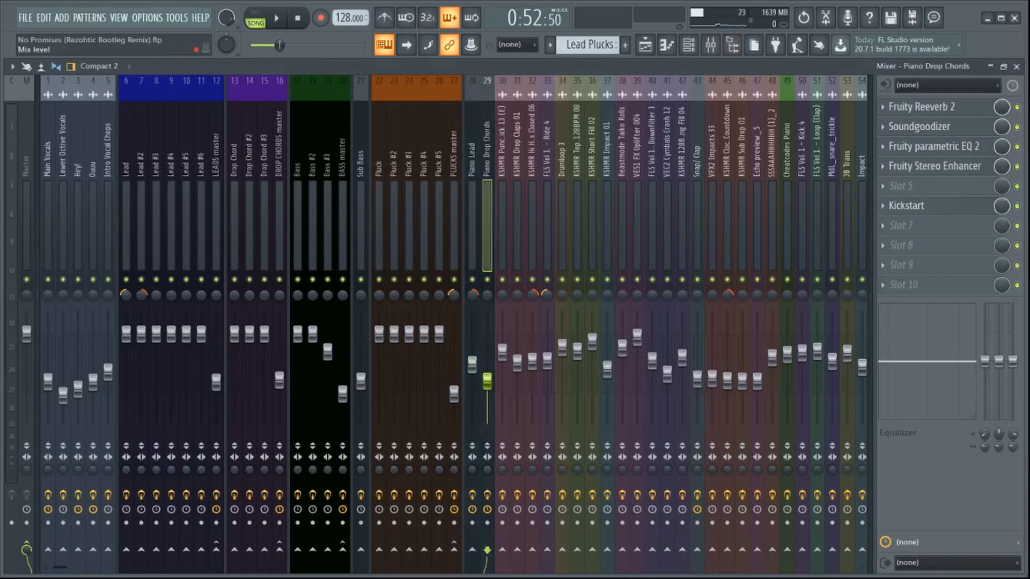
- Inspect the Fruity Reeverb 2 and Soundgoodizer effects on the Piano Drop Chords mixer track
click(921, 107)
click(922, 107)
click(922, 108)
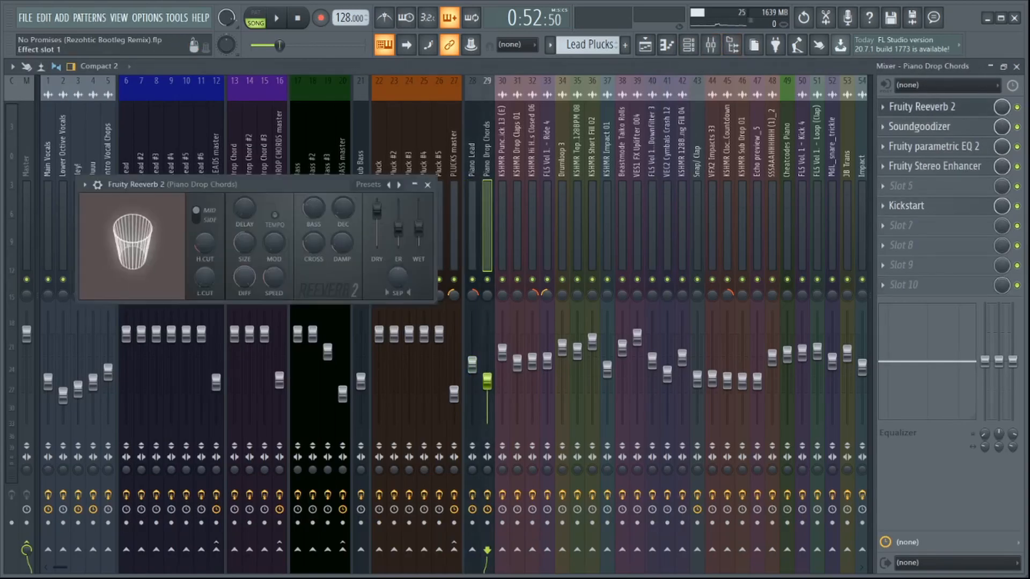
click(922, 107)
click(919, 127)
click(919, 127)
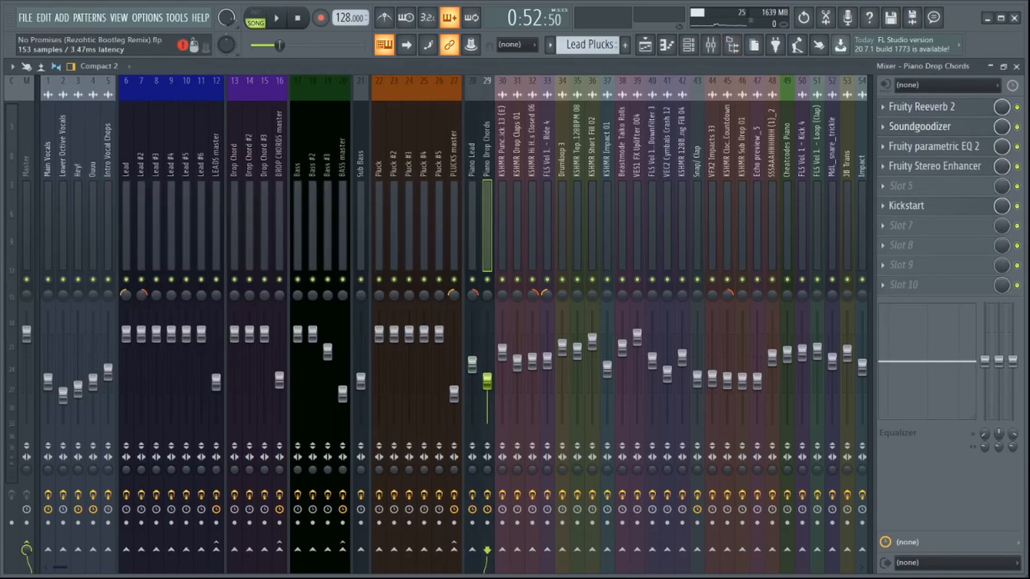
- Check the Fruity parametric EQ 2 curve and Fruity Stereo Enhancer settings on the Piano Drop Chords track
click(933, 147)
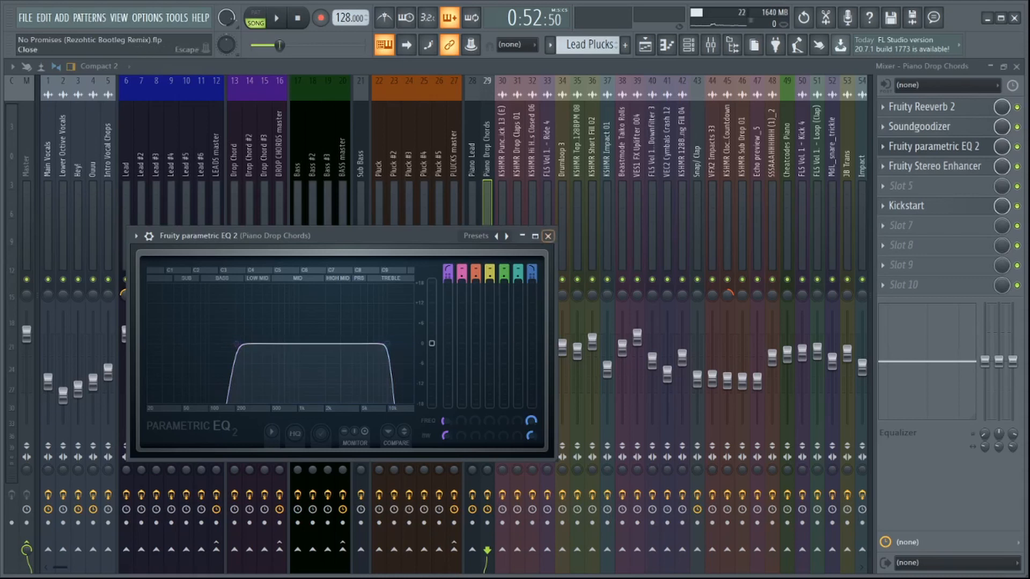
click(548, 236)
click(934, 166)
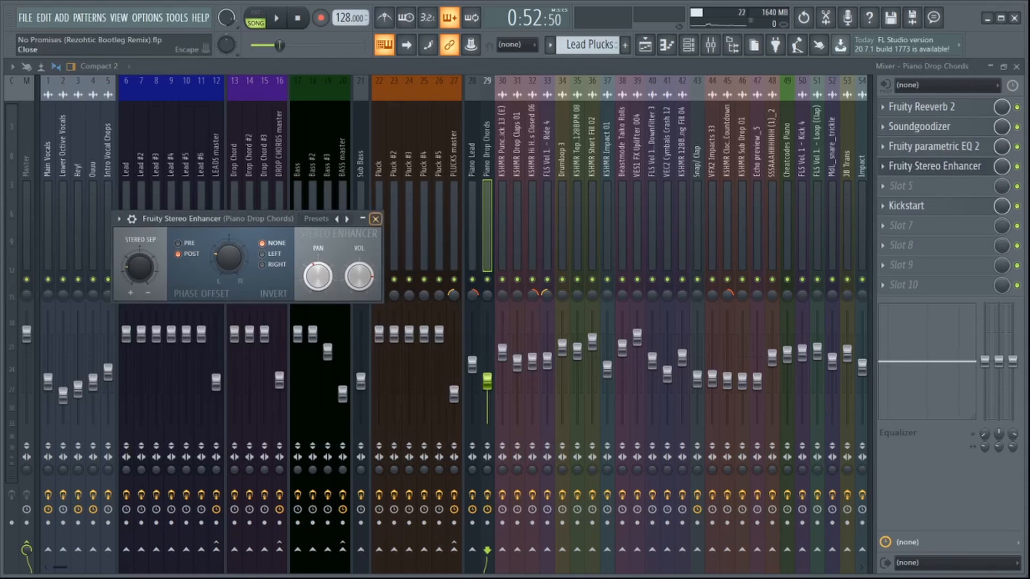
click(375, 219)
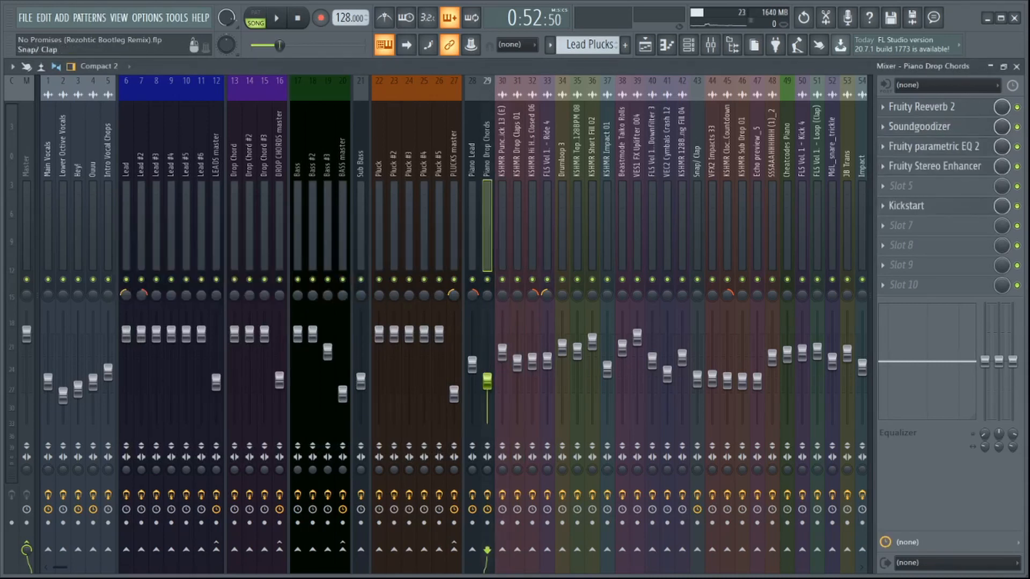
- Listen to the soloed Piano Drop Chords from bar 29 while checking their mixer levels and playlist clips
key(space)
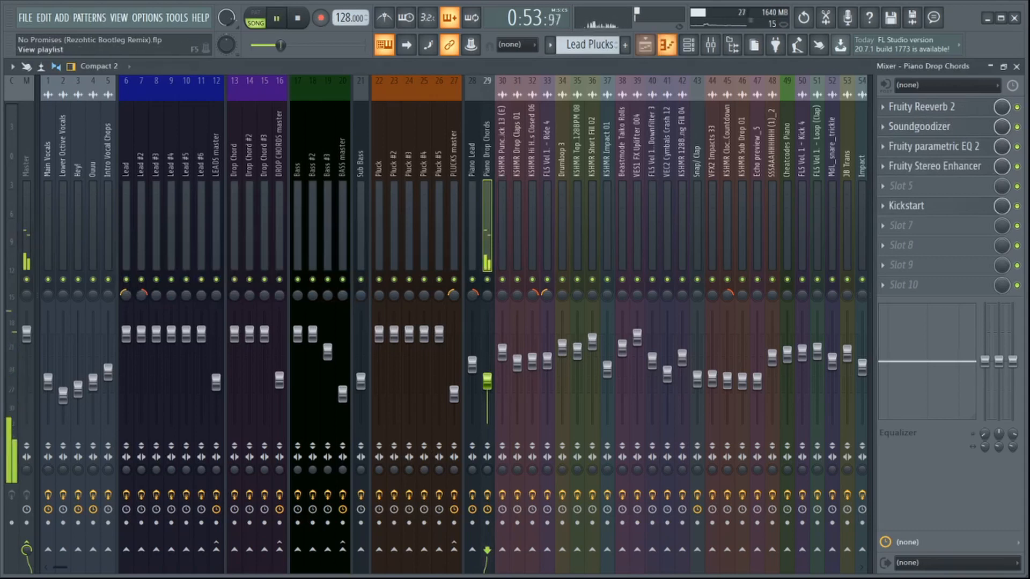
key(F5)
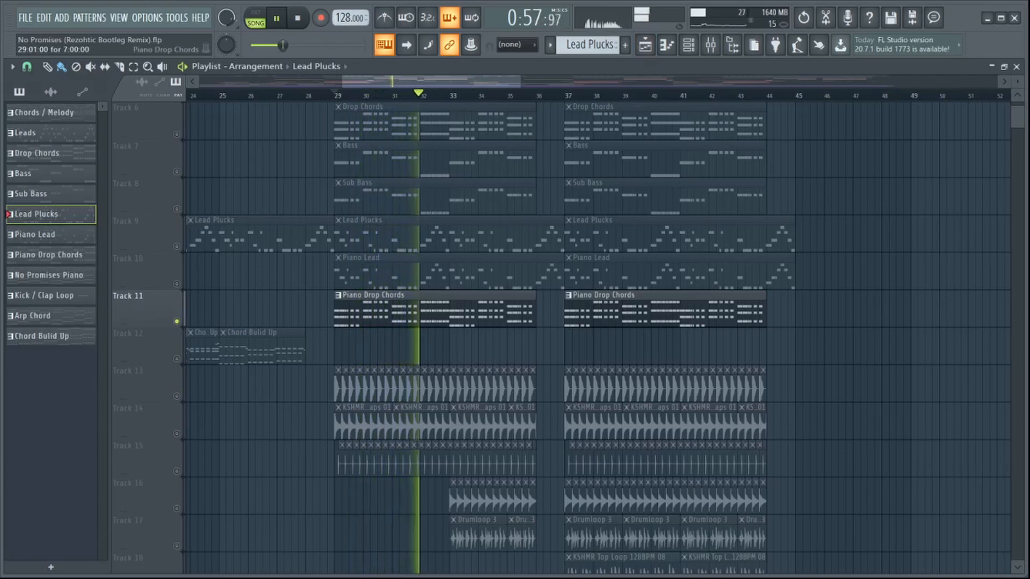
key(space)
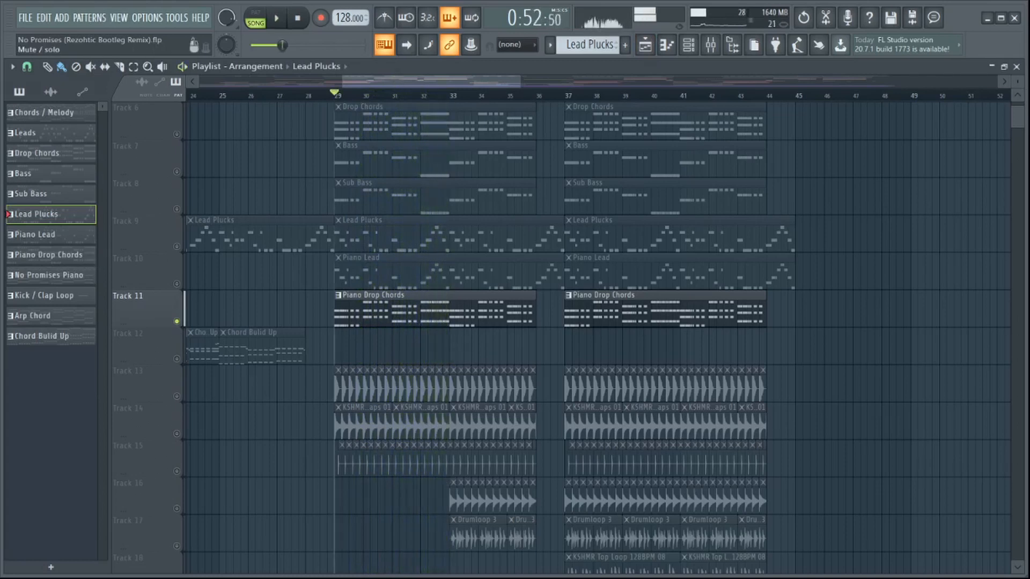
- Unmute the Leads, Drop Chords, Bass, Sub Bass, Lead Plucks and Piano Lead tracks alongside the Piano Drop Chords
scroll(596, 338, down, 2)
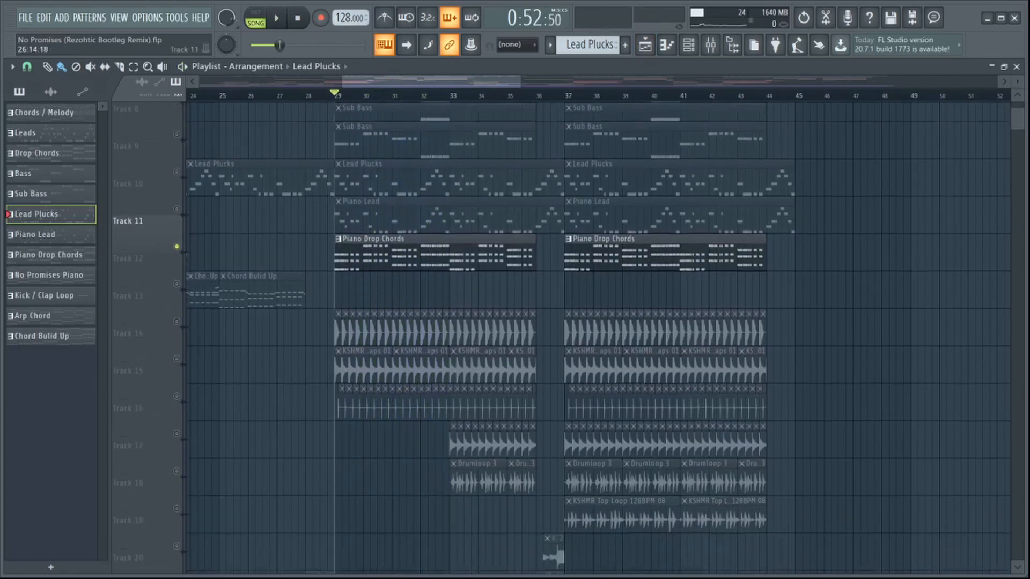
scroll(595, 338, up, 2)
click(176, 285)
click(177, 247)
click(176, 171)
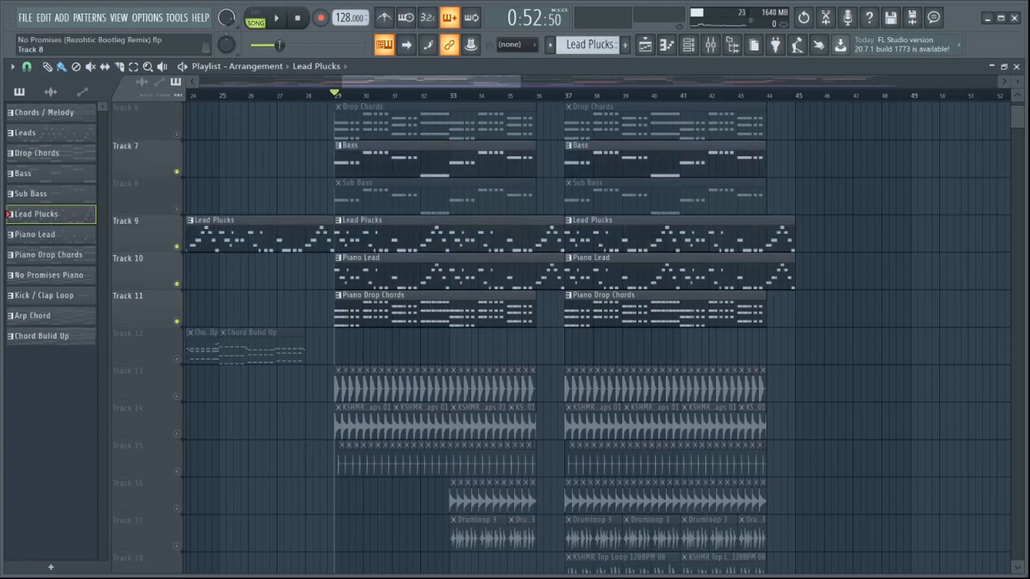
click(176, 209)
click(177, 134)
scroll(177, 134, up, 5)
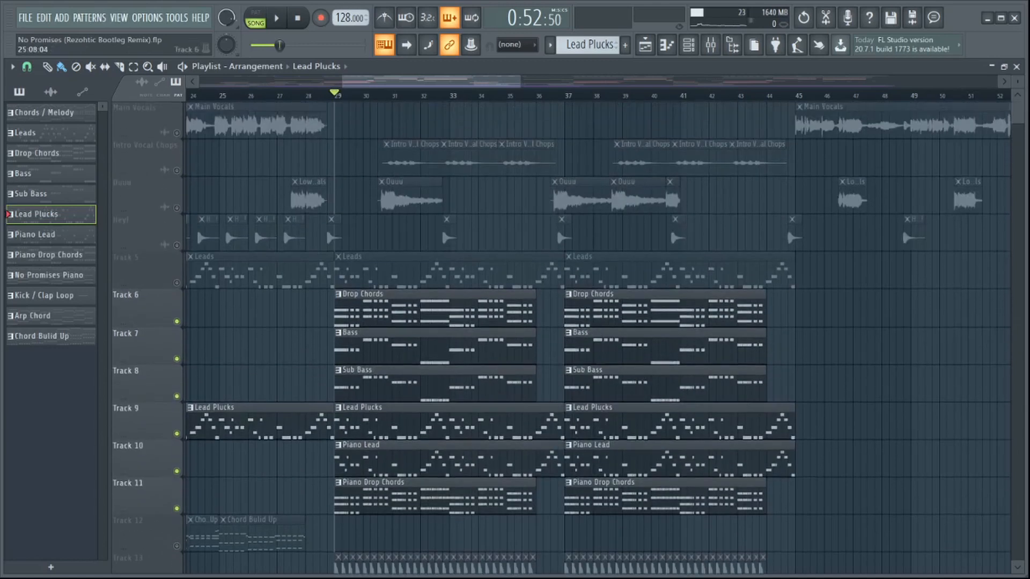
click(177, 283)
- Listen to all the melodic drop layers on Tracks 5 to 11 together from bar 29
scroll(337, 161, up, 3)
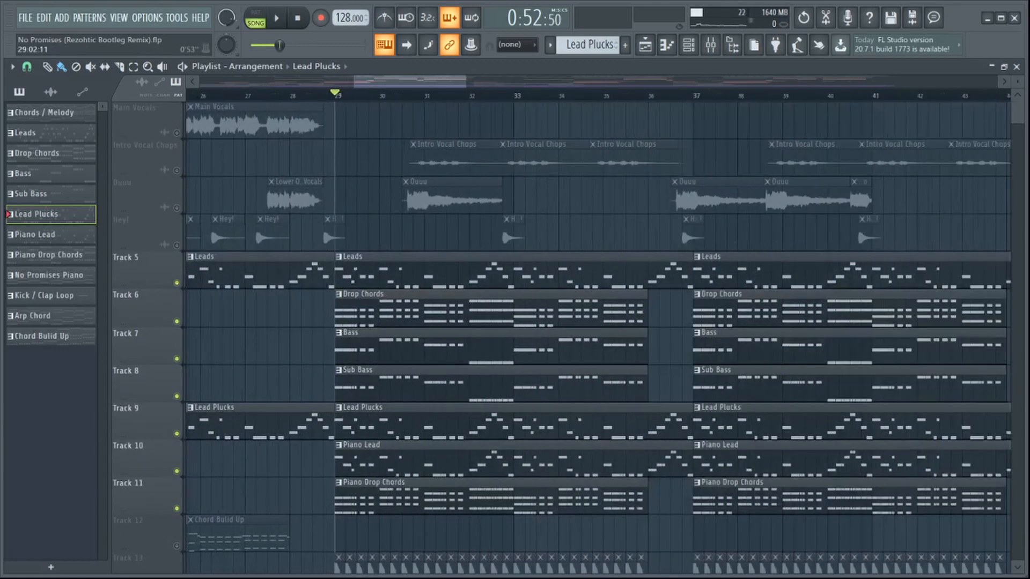
key(space)
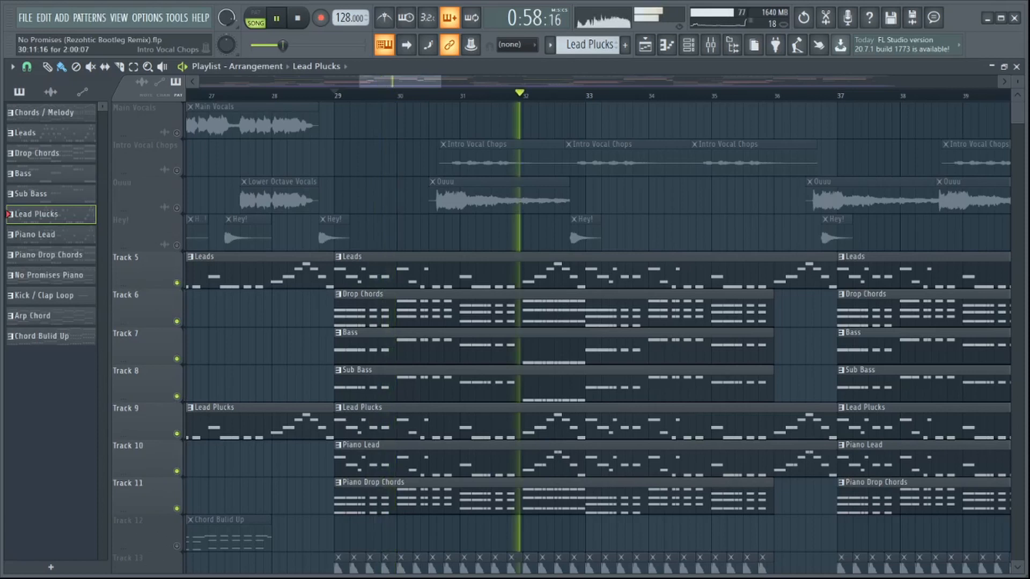
key(space)
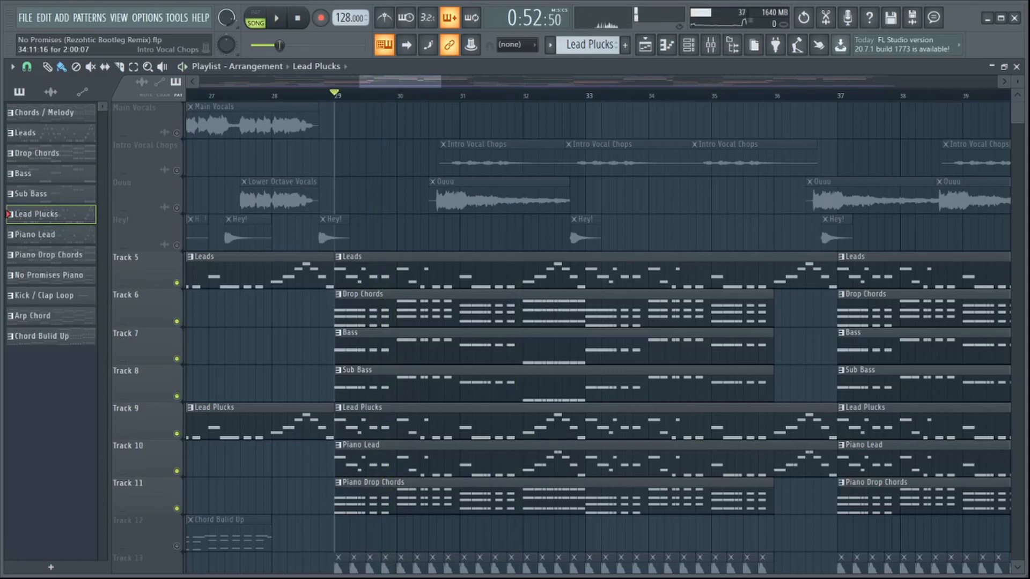
- Look over the drum and effects tracks in the playlist and solo the punchy kick on Track 13
scroll(598, 338, down, 7)
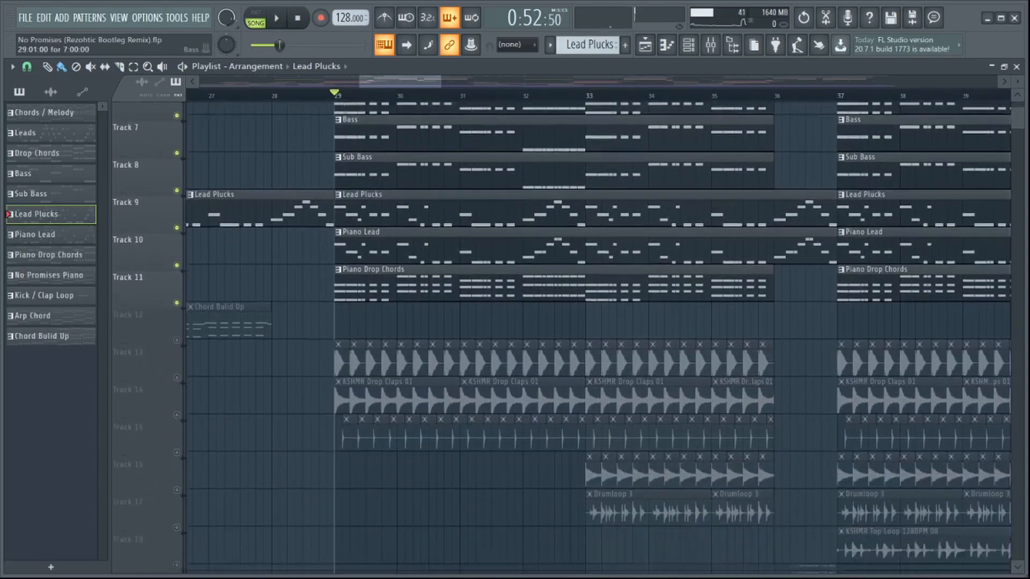
scroll(609, 338, down, 5)
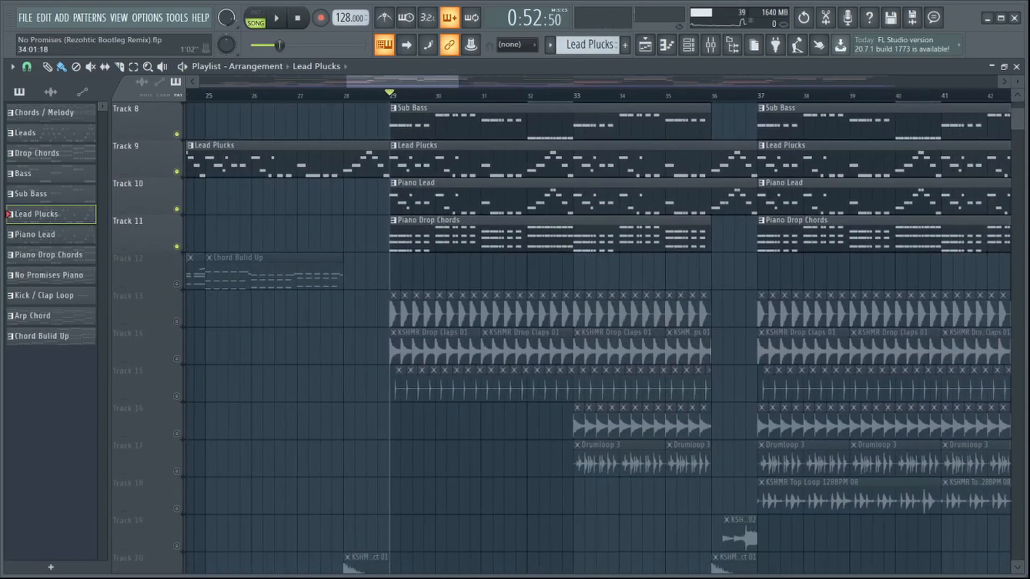
scroll(654, 454, down, 20)
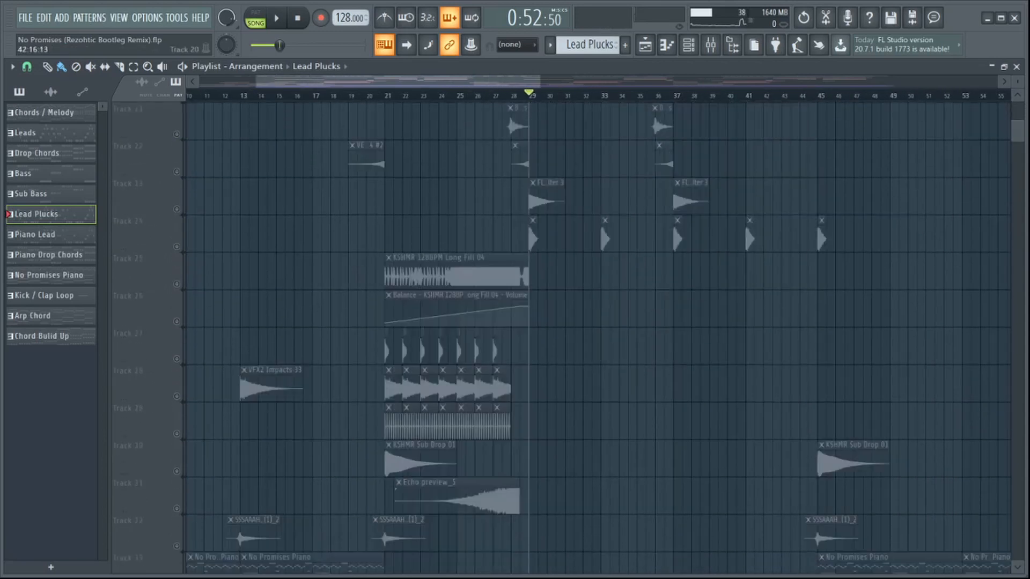
scroll(598, 338, up, 6)
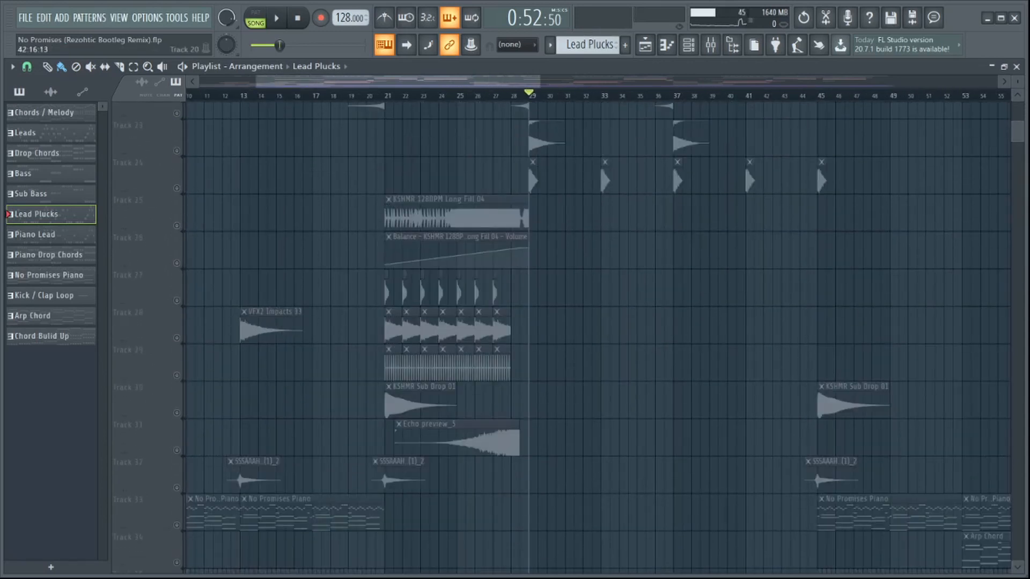
scroll(598, 338, up, 15)
right_click(176, 321)
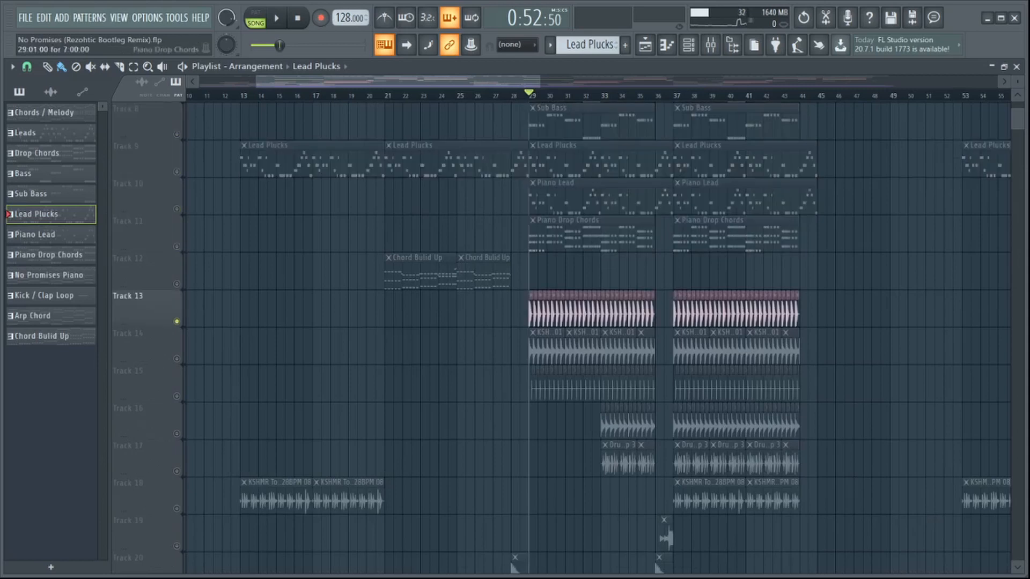
- Listen to the kick on Track 13 alone from bar 29 and check its mixer levels
scroll(701, 338, up, 7)
scroll(701, 338, down, 2)
click(177, 283)
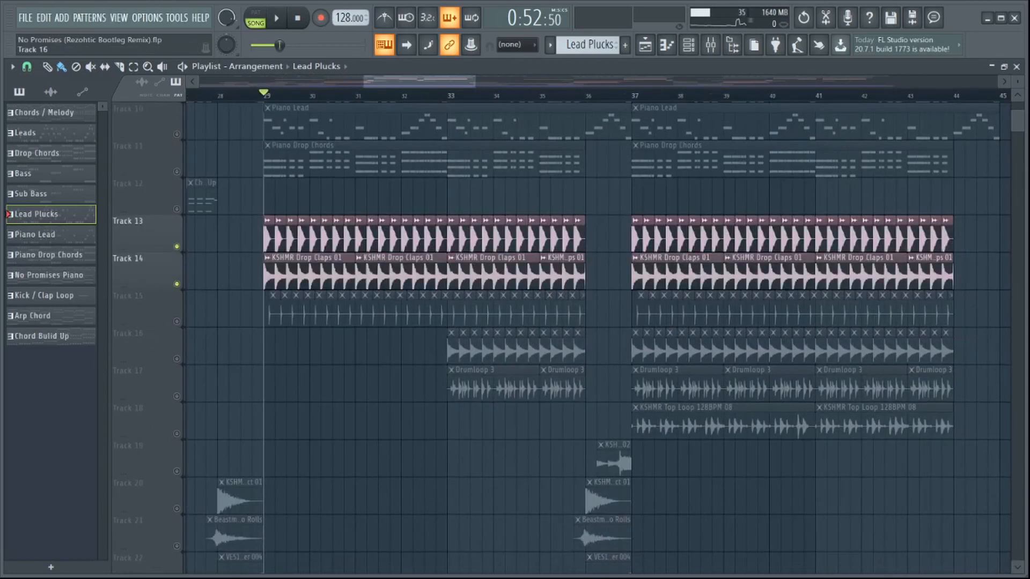
click(176, 284)
key(space)
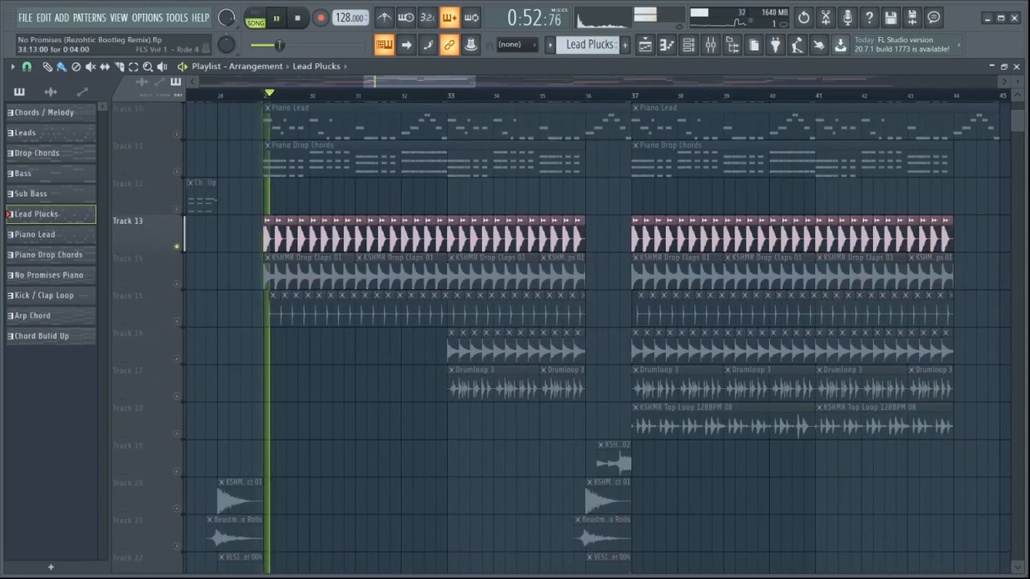
key(F9)
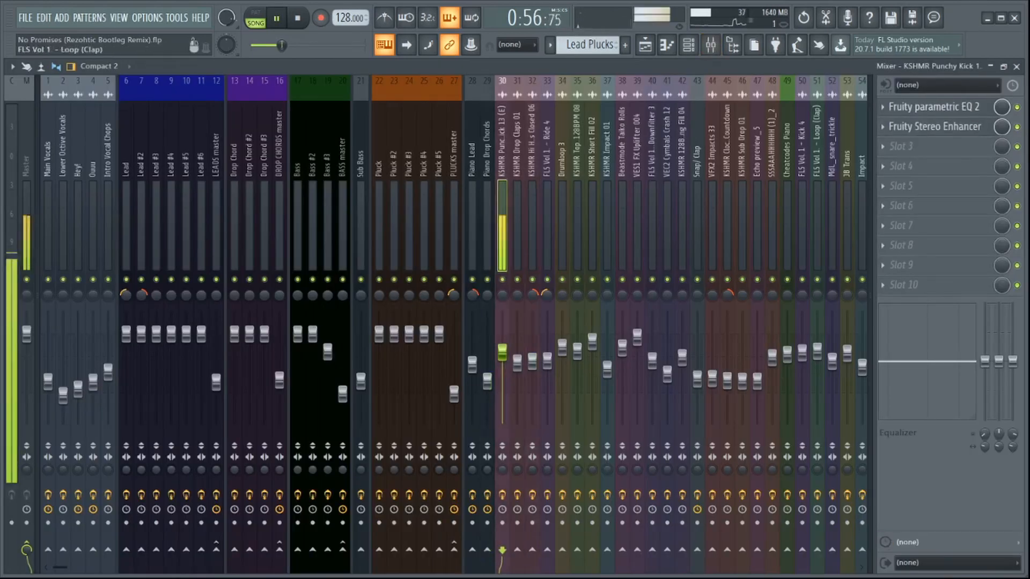
key(space)
- Inspect the kick's Fruity parametric EQ 2 curve and the key frequency options for band 2
click(933, 107)
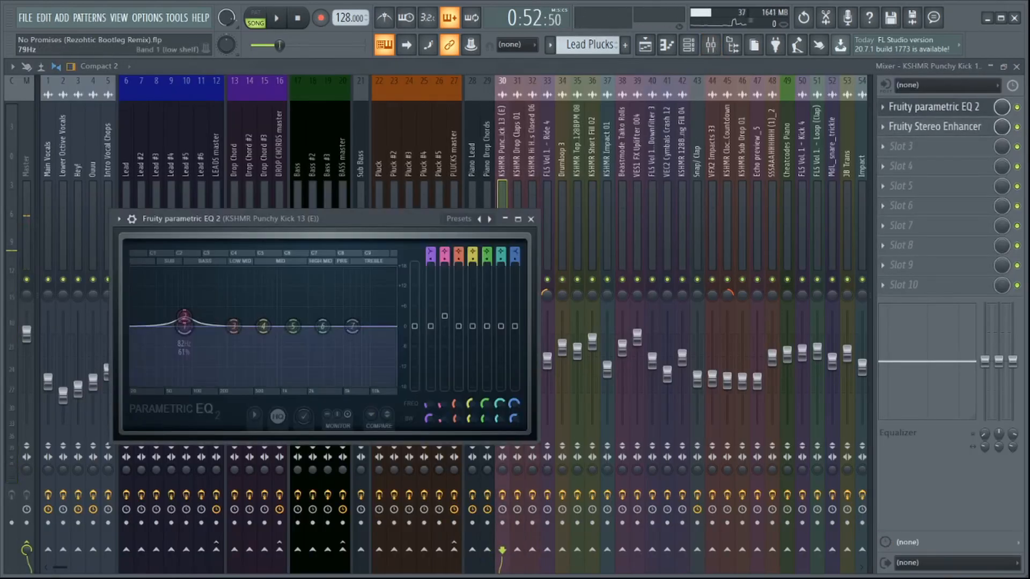
right_click(184, 316)
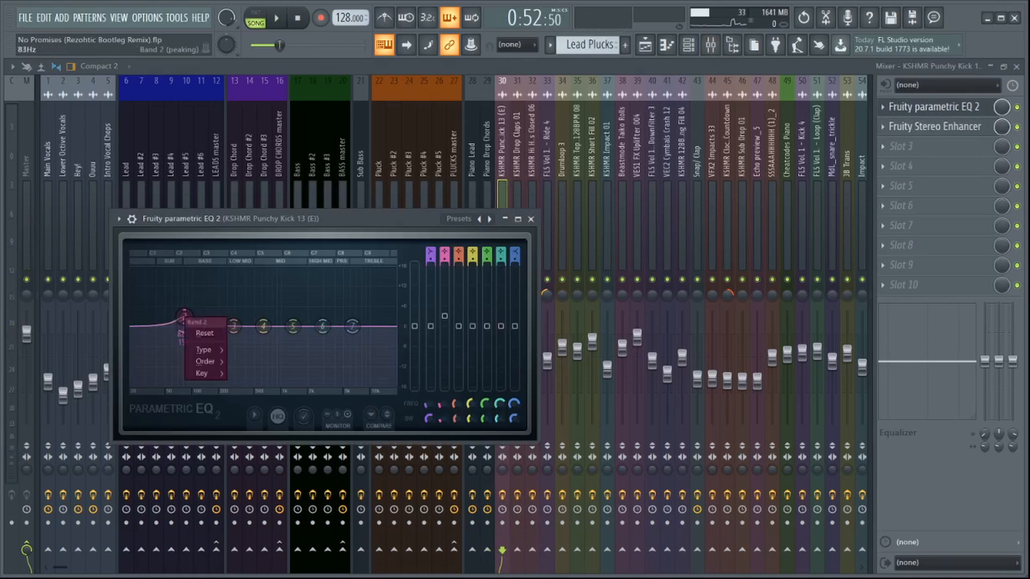
mouse_move(203, 373)
mouse_move(242, 373)
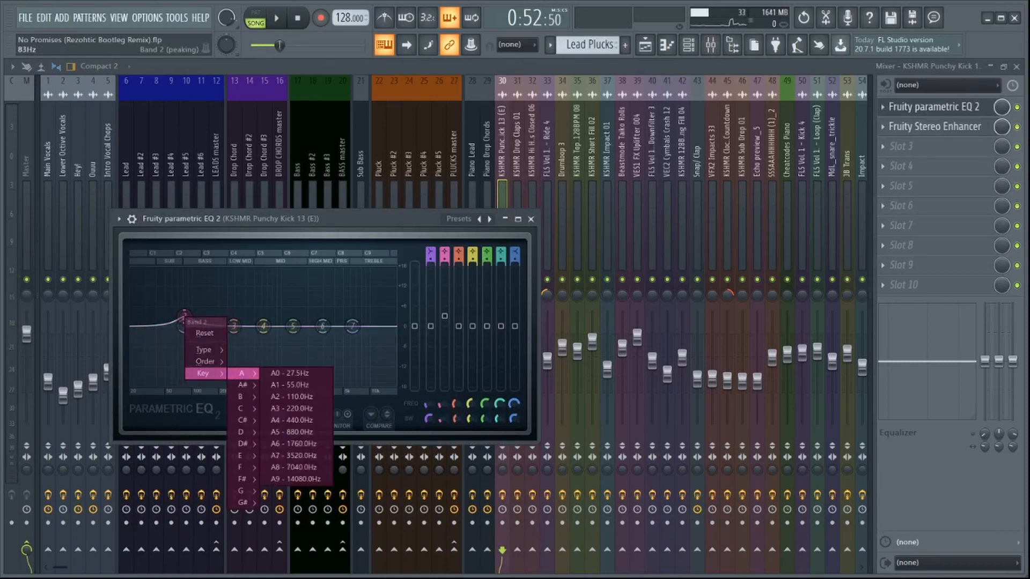
click(531, 219)
- Open the KSHMR Punchy Kick 13 (E) clip on Track 13 to check its sample
click(646, 45)
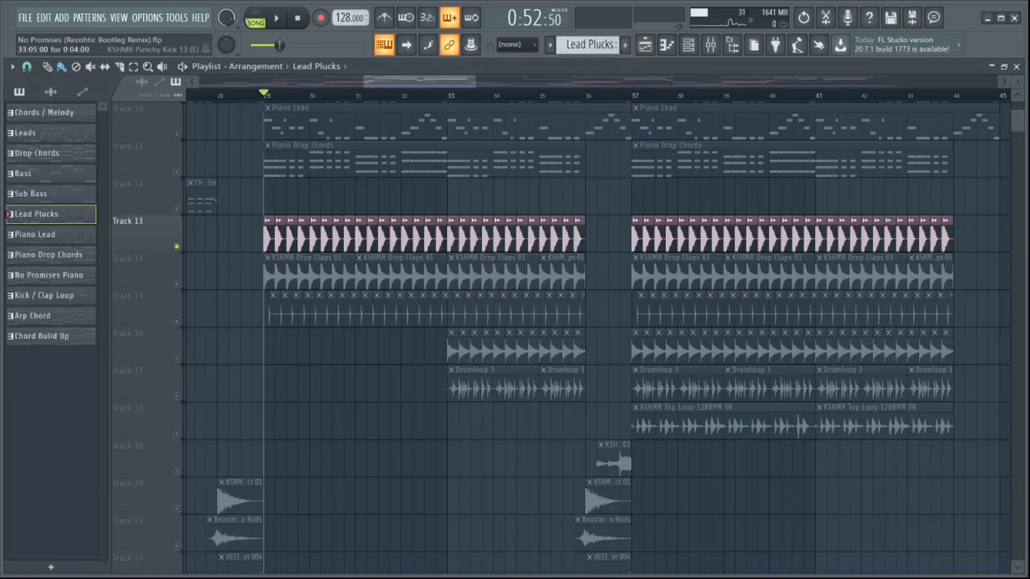
double_click(453, 237)
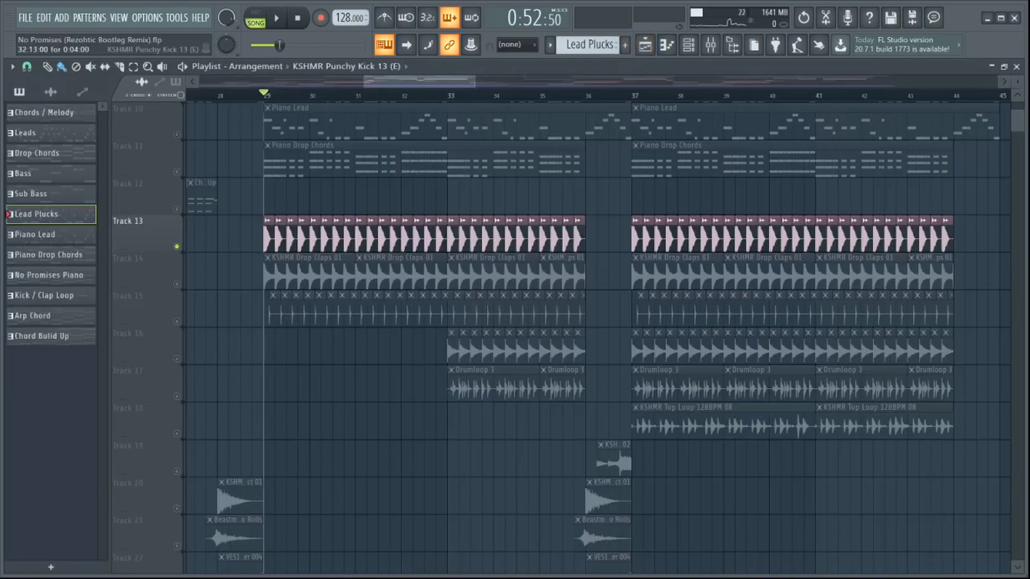
click(413, 150)
- Review the Fruity parametric EQ 2 and Fruity Stereo Enhancer settings on the KSHMR Punchy Kick mixer track
click(710, 45)
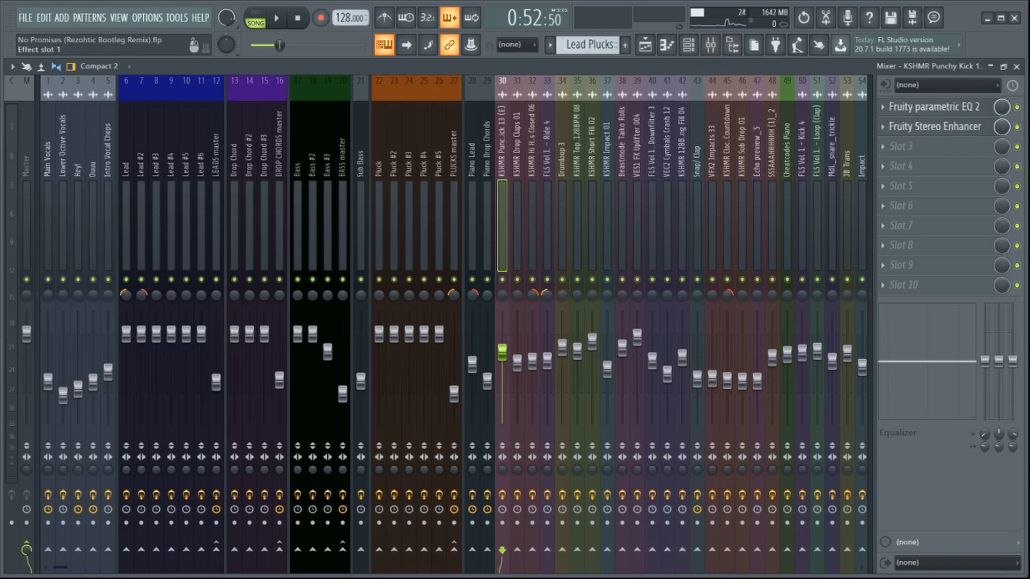
click(933, 107)
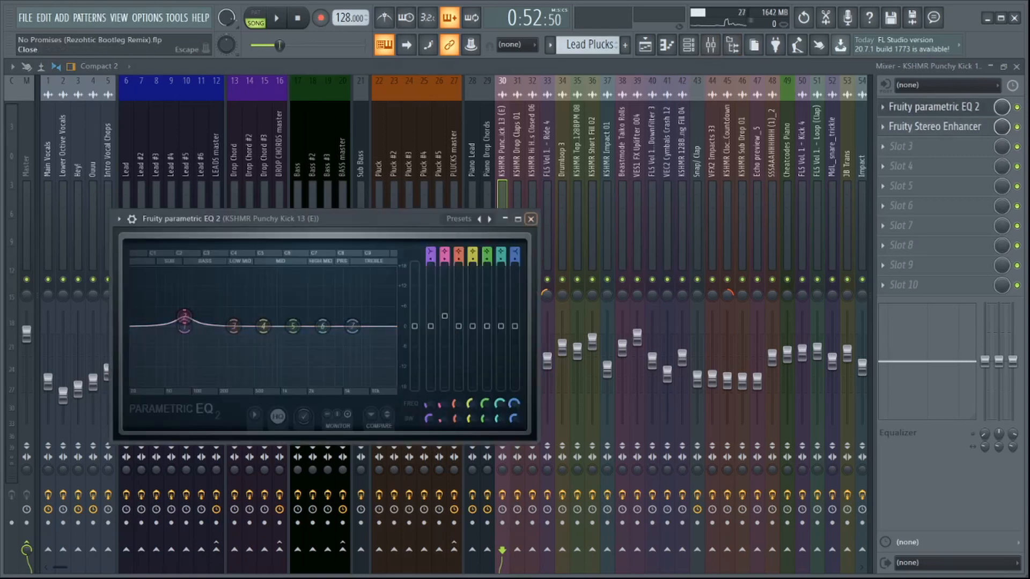
click(933, 107)
click(933, 127)
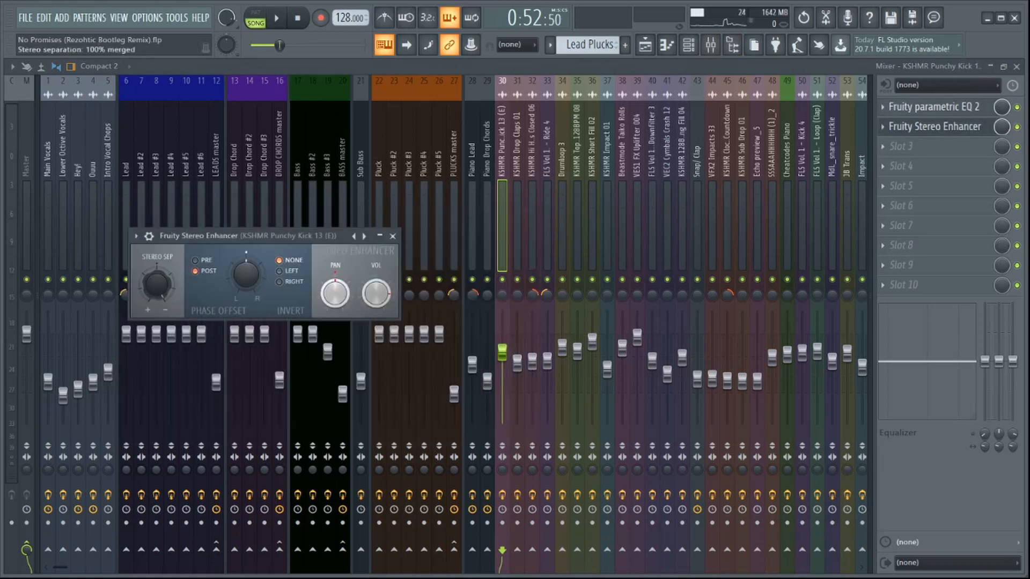
click(380, 236)
click(380, 236)
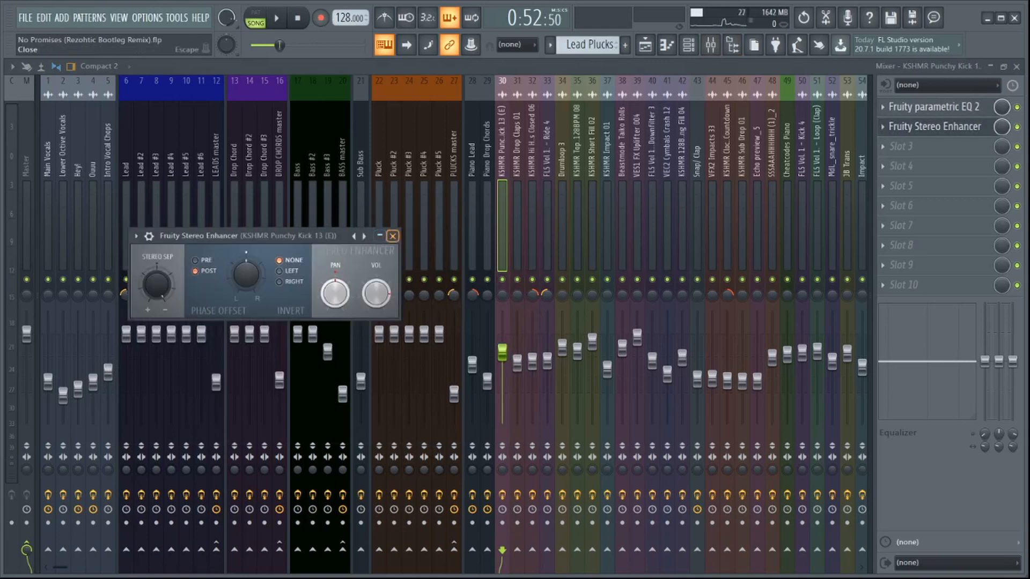
click(393, 236)
- Solo the claps on Track 14 and inspect the Fruity parametric EQ 2 on the KSHMR Drop Claps 01 mixer track
click(645, 45)
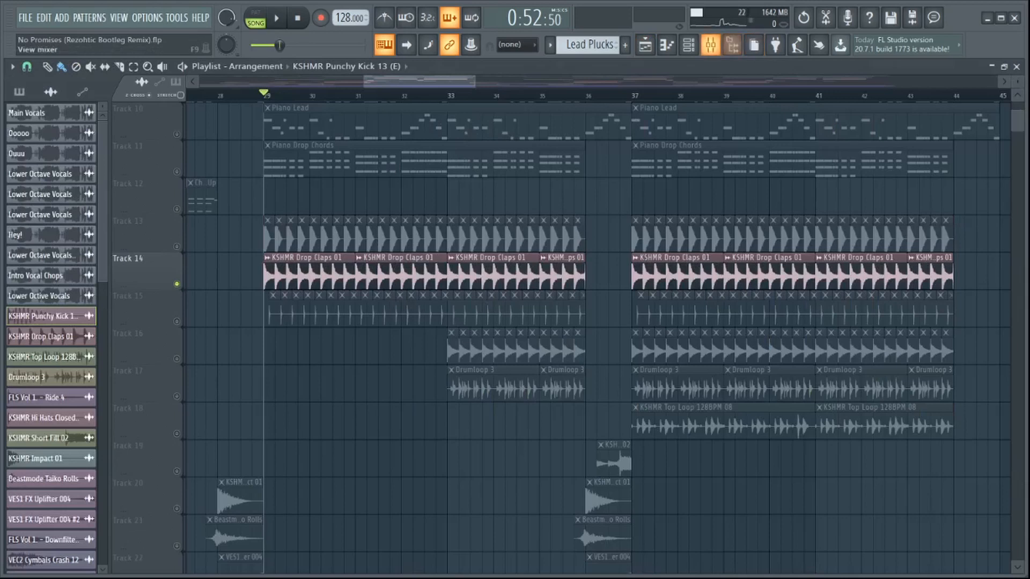
click(711, 45)
click(517, 161)
click(934, 106)
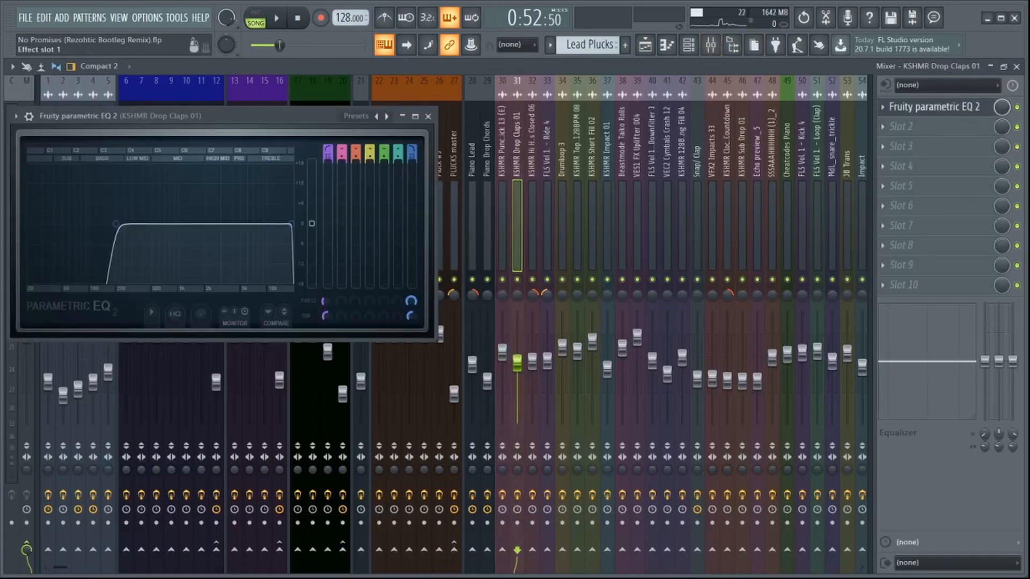
click(428, 116)
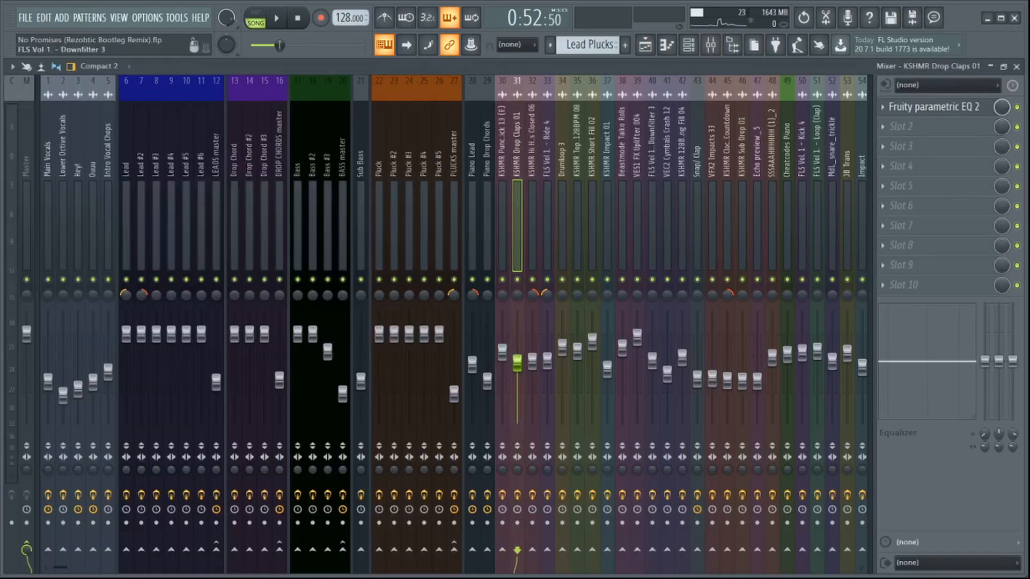
- Listen to the soloed KSHMR Drop Claps 01 track from bar 29 in the playlist
click(646, 46)
key(space)
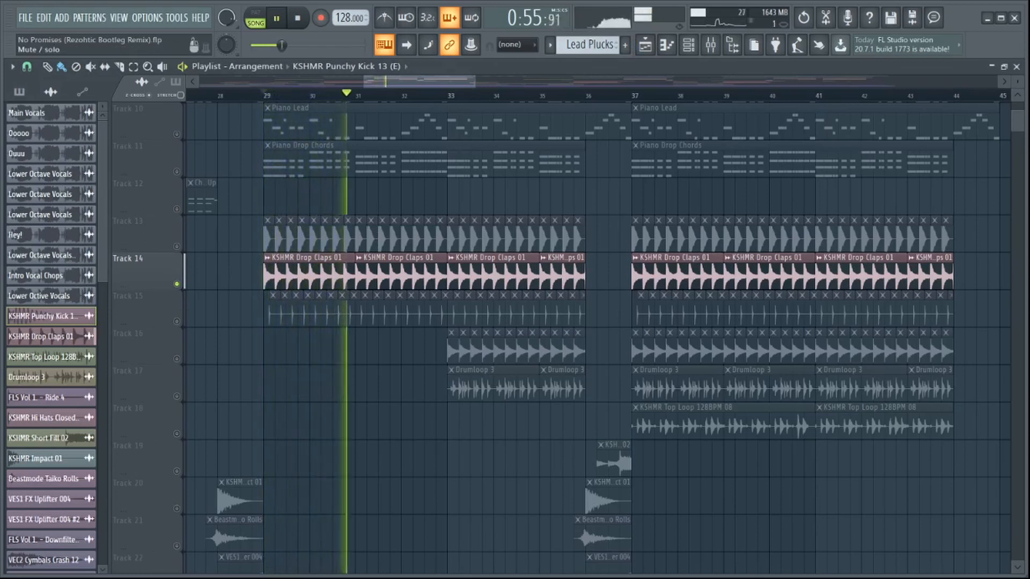
key(space)
- Solo the hi-hats on Track 15 and check the KSHMR Hi Hats Closed 06 sample settings
click(176, 321)
click(177, 284)
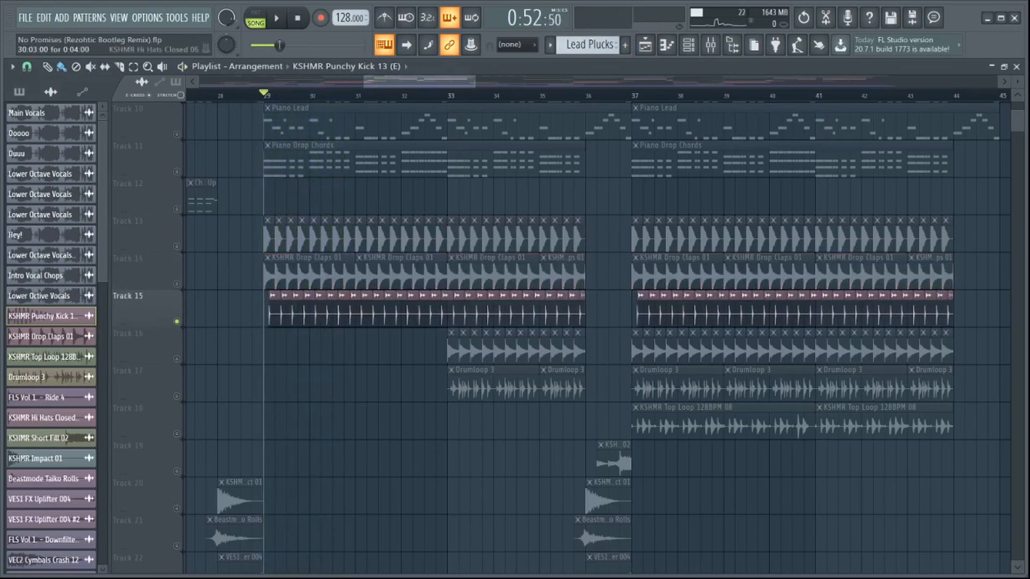
double_click(312, 311)
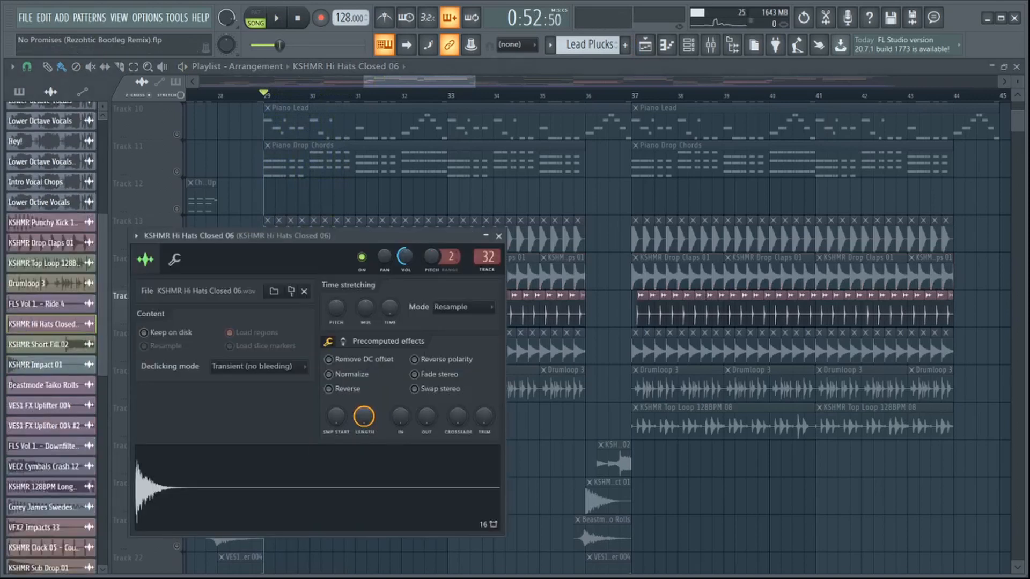
click(499, 236)
- Inspect the Fruity parametric EQ 2 curve on the KSHMR Hi Hats Closed 06 mixer track
click(710, 45)
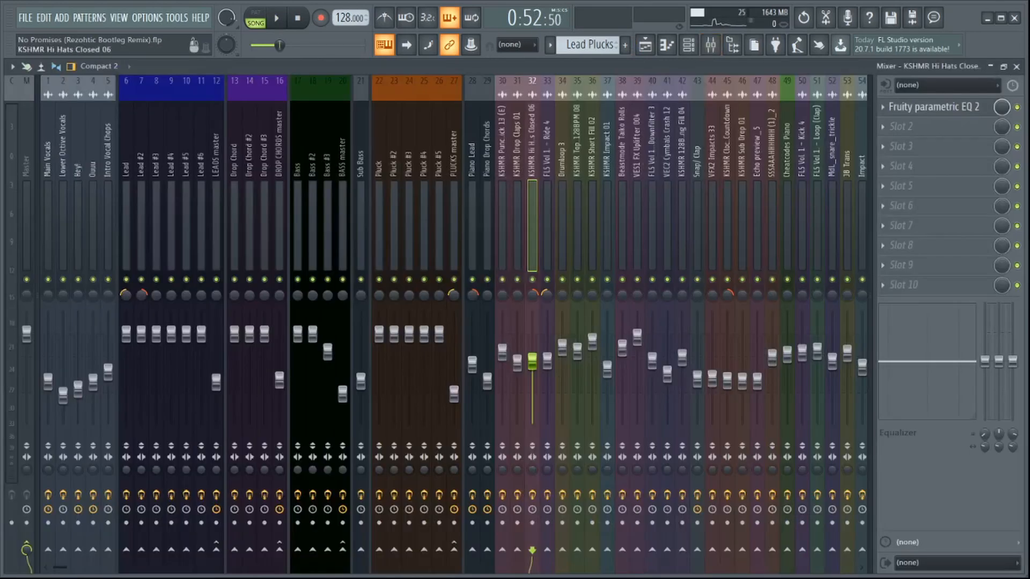
click(934, 107)
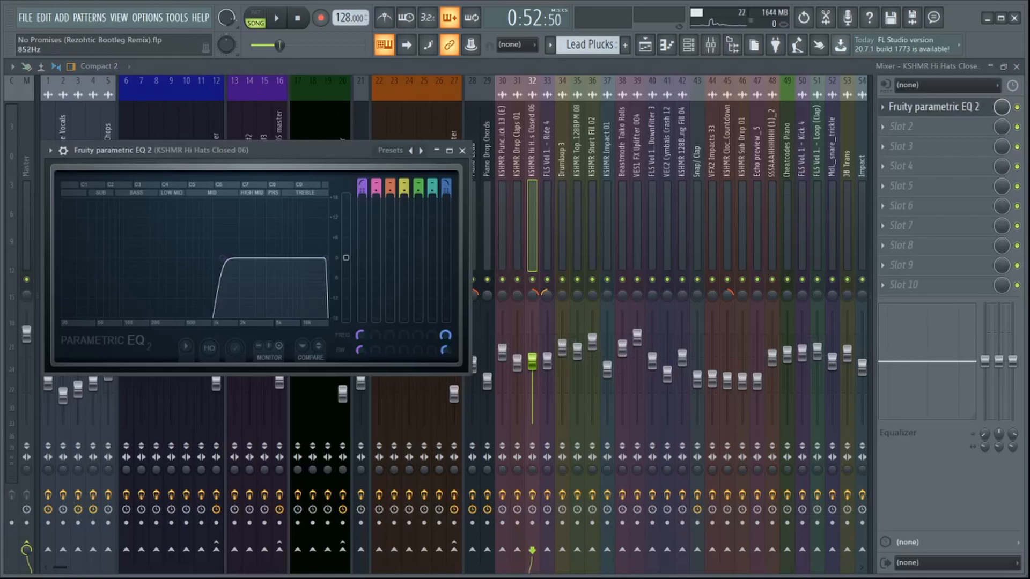
click(462, 150)
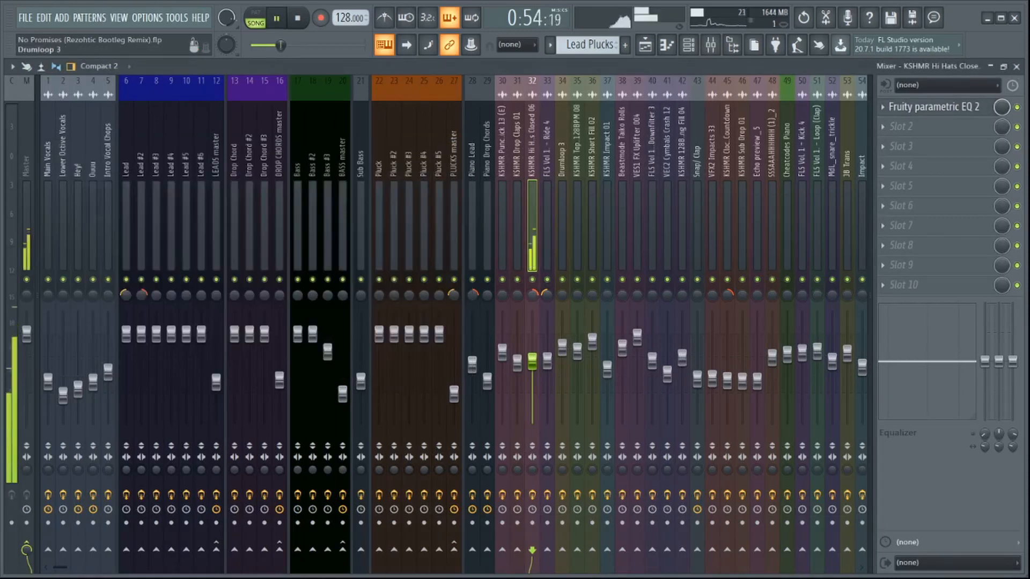
- Return to the playlist and listen to the soloed hi-hats on Track 15, then halt playback
click(645, 45)
click(645, 45)
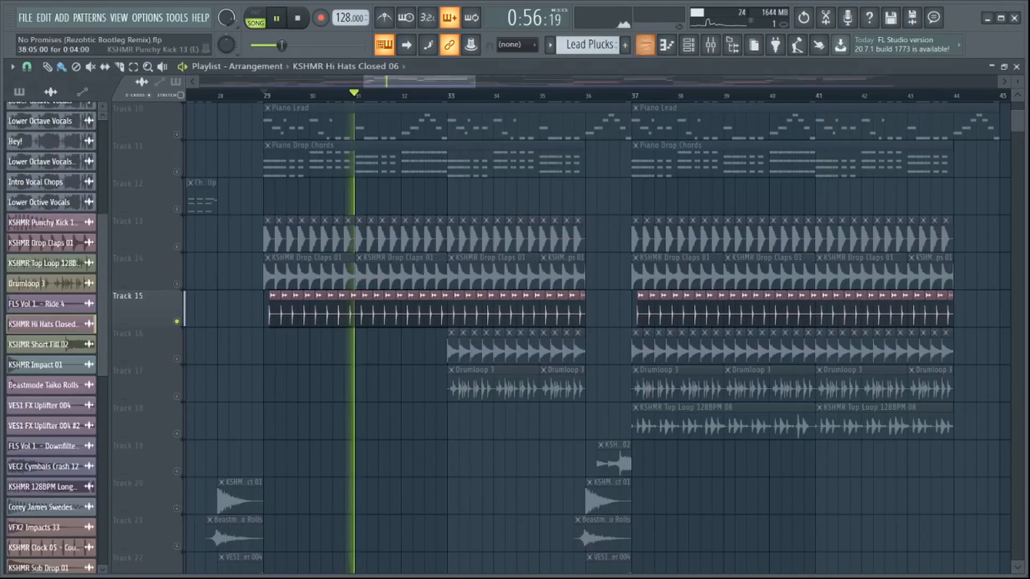
key(space)
- Solo the ride on Track 16, cue playback at bar 33 and inspect the Fruity parametric EQ 2 on the FLS Vol 1 - Ride 4 mixer track
right_click(177, 359)
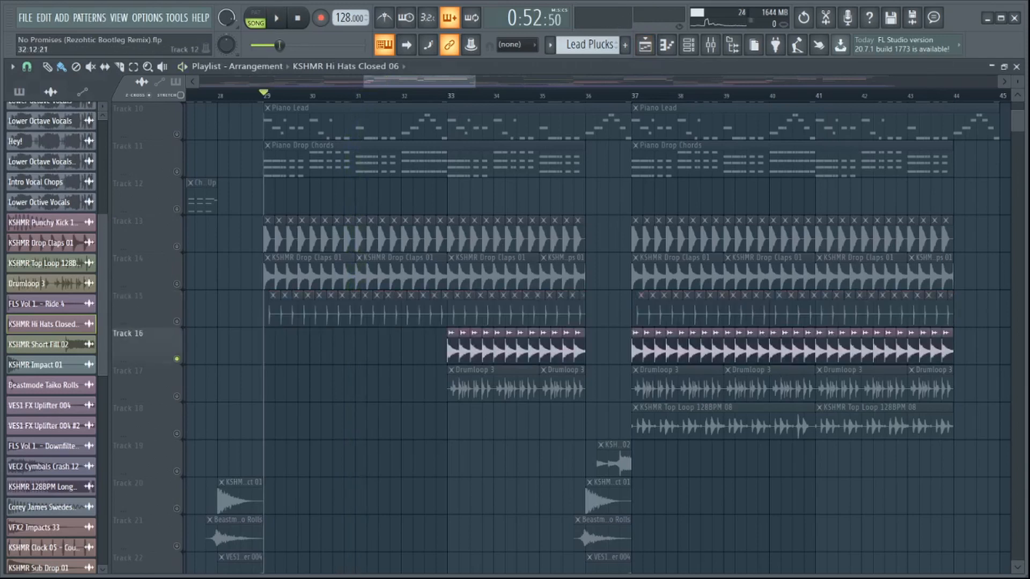
click(453, 96)
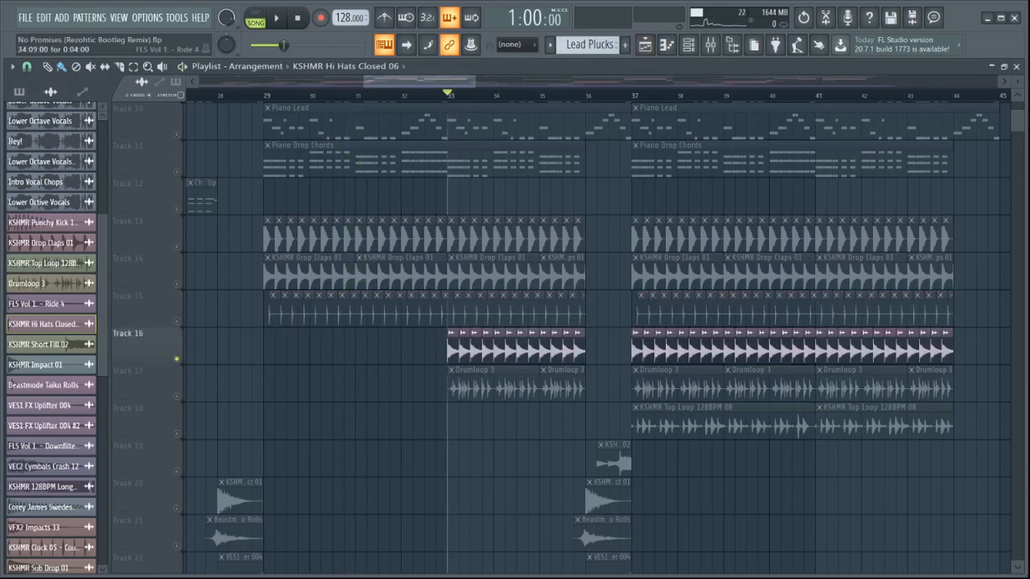
click(711, 45)
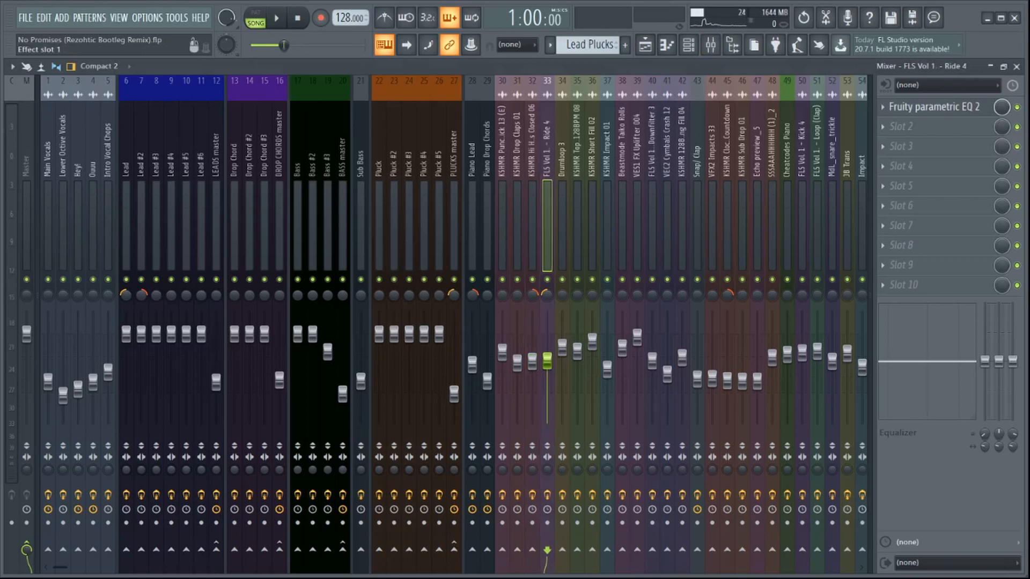
click(933, 107)
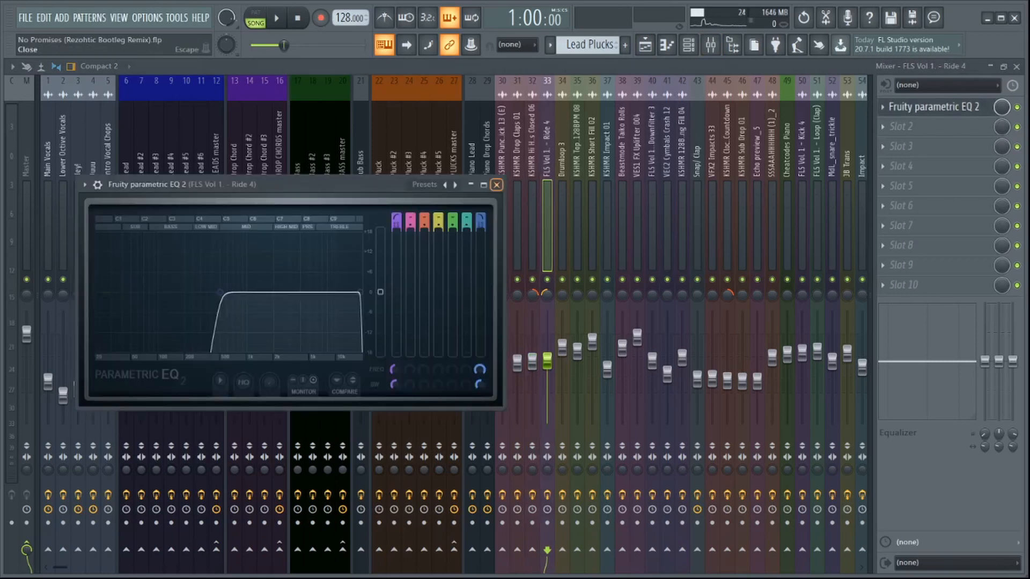
click(496, 184)
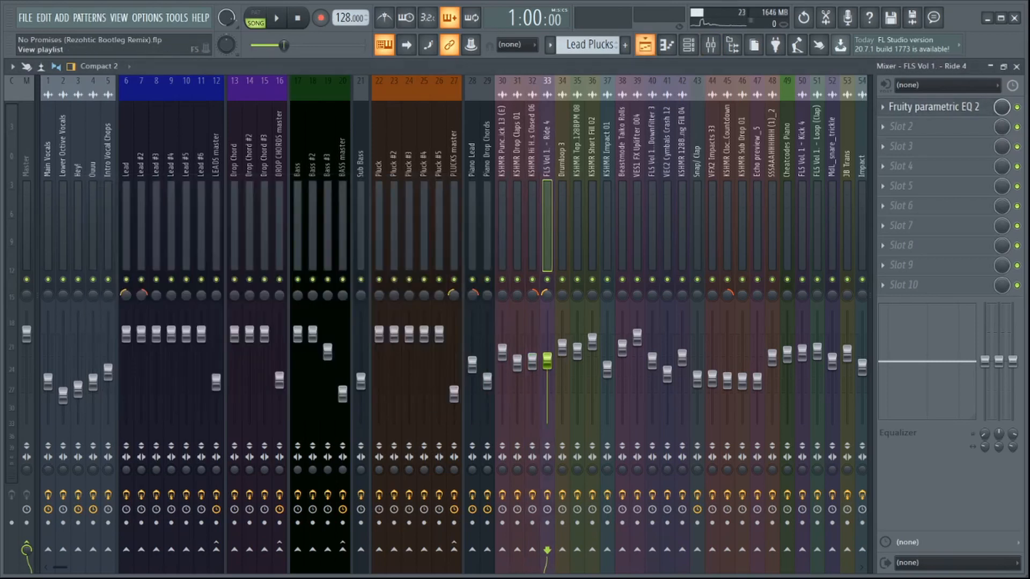
- Listen to the soloed FLS Vol 1 - Ride 4 track from bar 33 in the playlist
click(645, 45)
key(space)
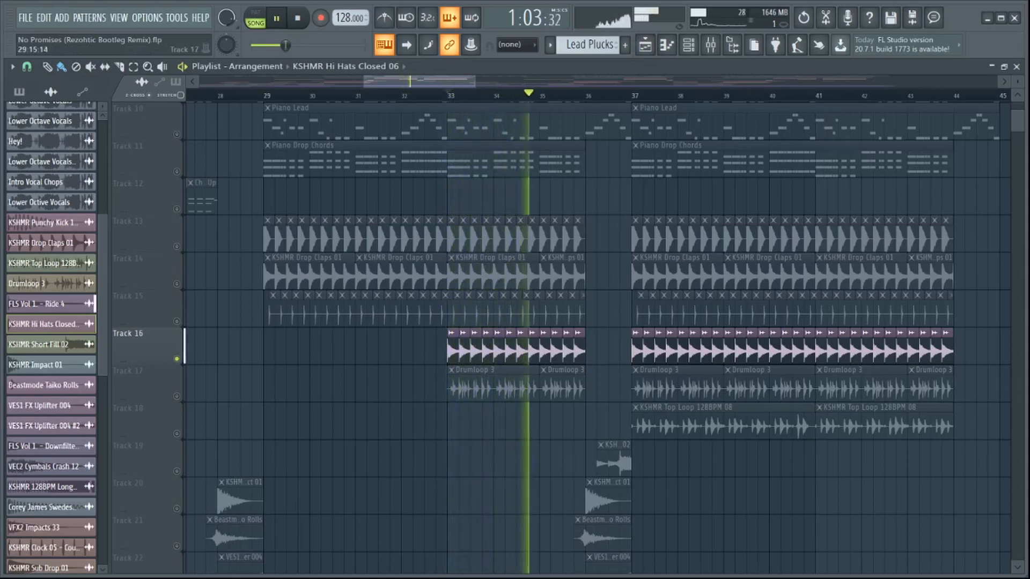
key(space)
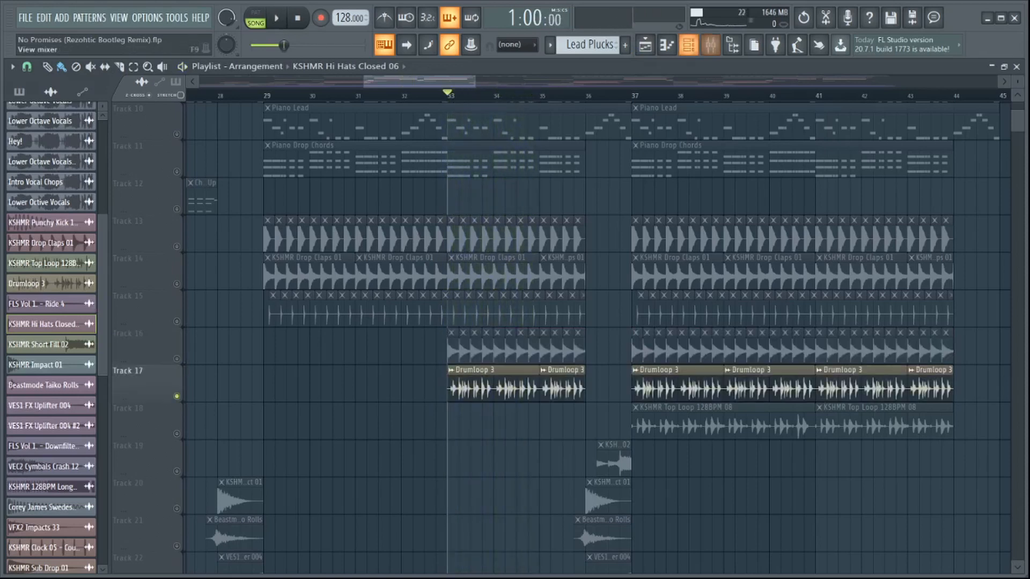
- Inspect the Fruity parametric EQ 2 curve on the Drumloop 3 mixer track
click(710, 45)
click(561, 145)
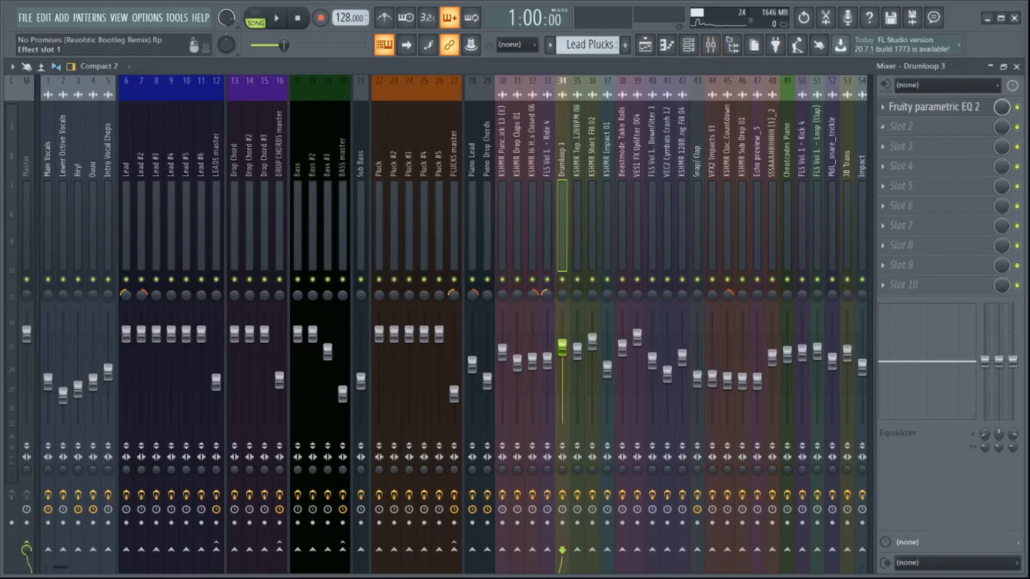
click(933, 108)
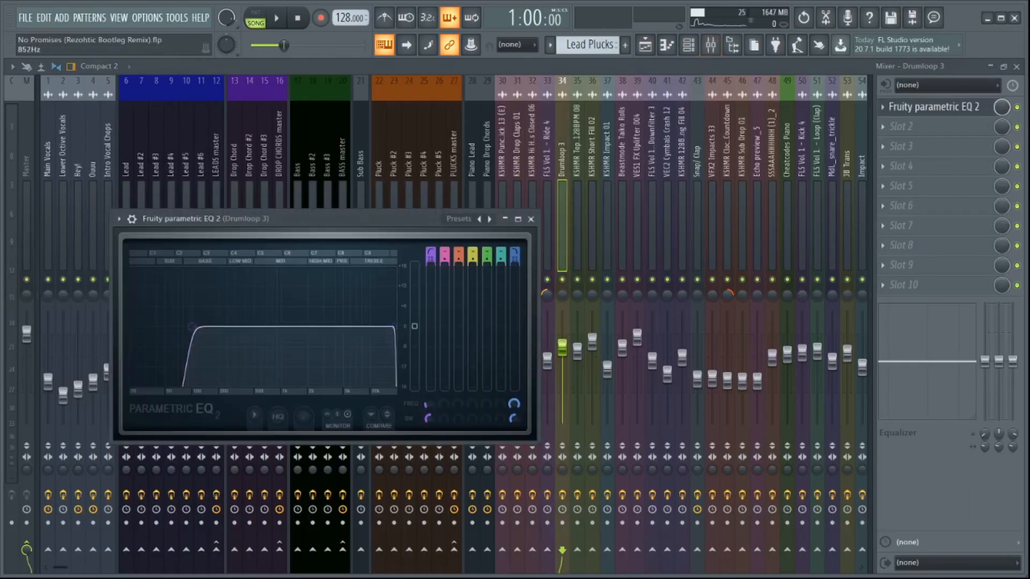
click(530, 219)
- Listen to the soloed Drumloop 3 clips on Track 17 from bar 33 in the playlist
click(645, 45)
key(space)
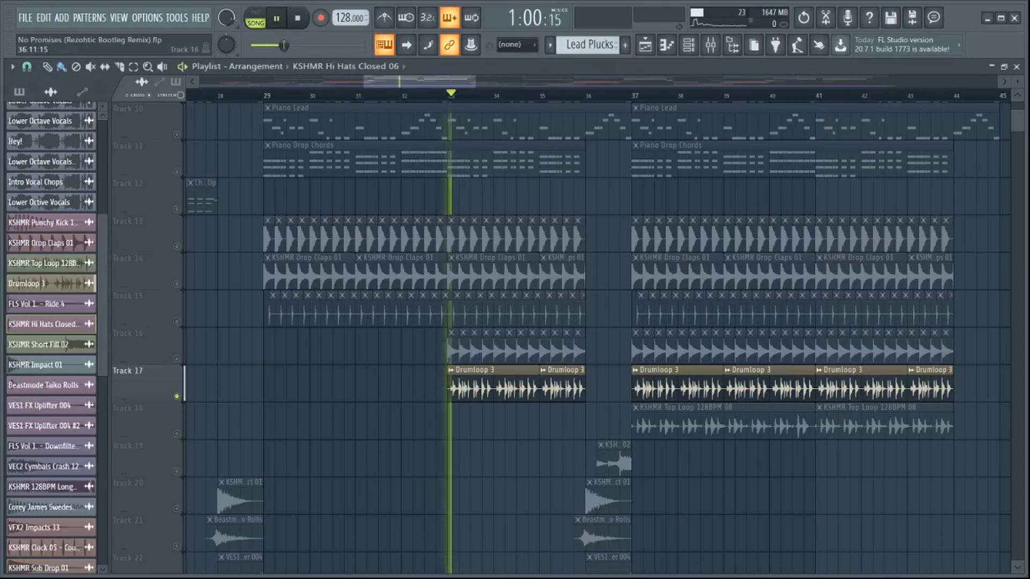
scroll(587, 95, up, 5)
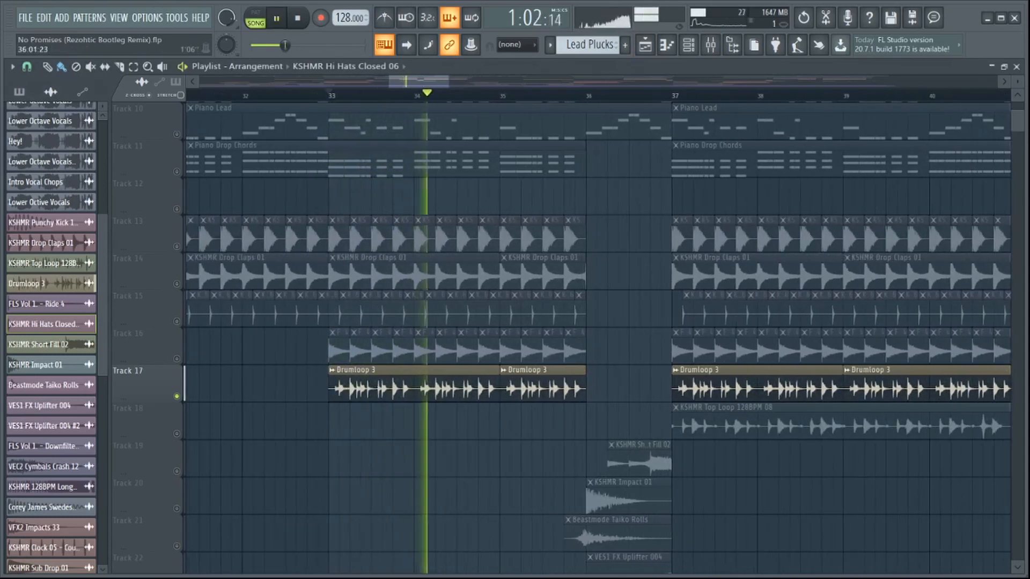
scroll(588, 96, down, 3)
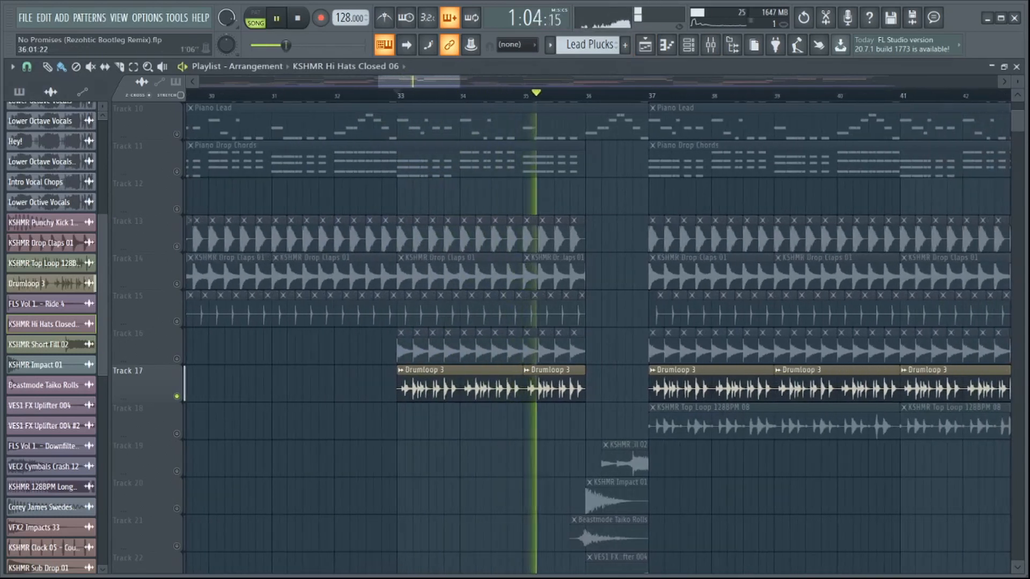
key(space)
- Solo the top loop on Track 18, cue playback at bar 37 and check the KSHMR Top Loop 128BPM 08 sample settings
scroll(183, 384, down, 1)
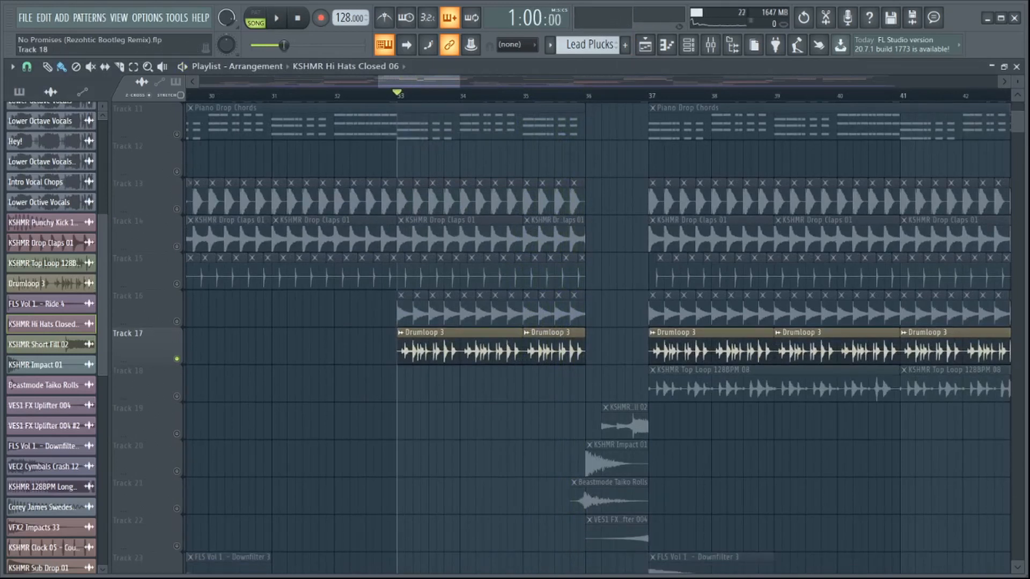
right_click(177, 397)
click(645, 95)
click(651, 95)
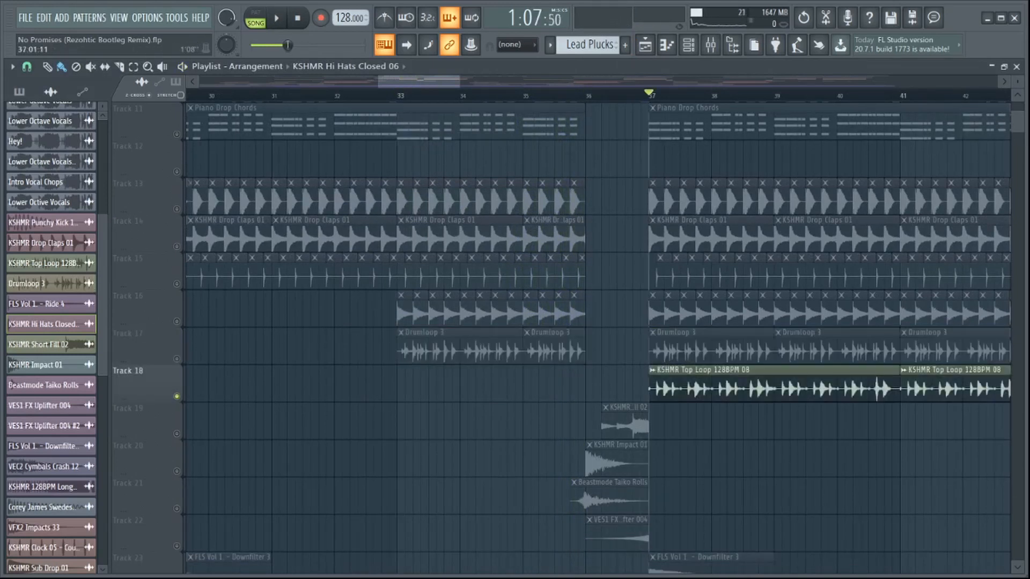
scroll(656, 95, down, 3)
double_click(714, 384)
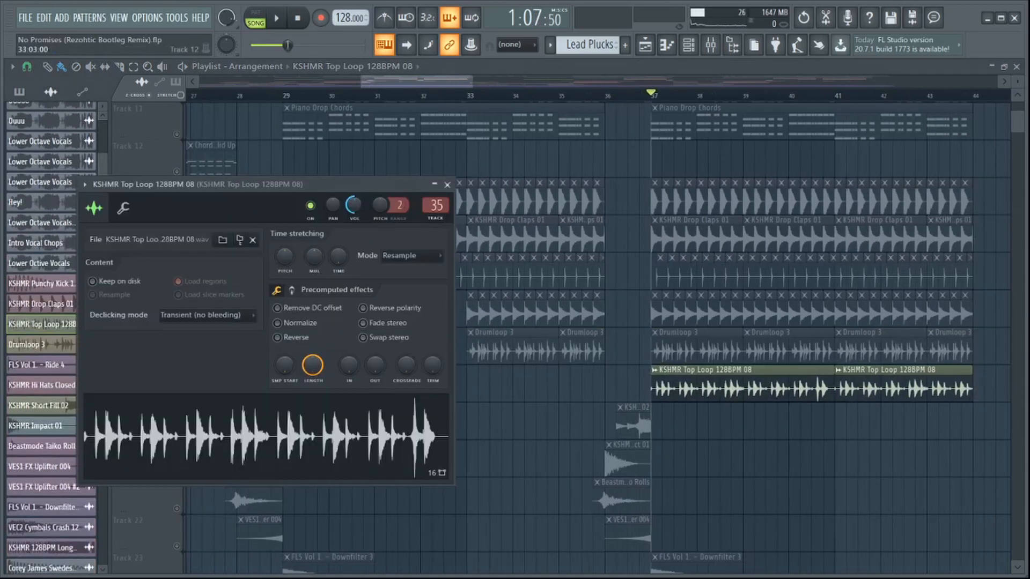
click(447, 184)
- Inspect the Fruity parametric EQ 2 curve on the KSHMR Top Loop 128BPM 08 mixer track
click(710, 45)
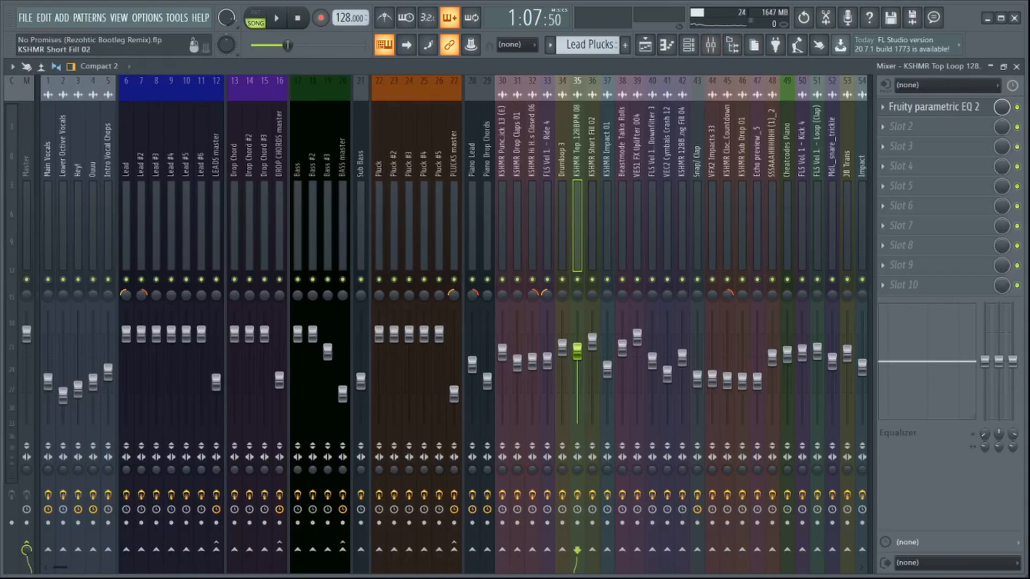
click(592, 215)
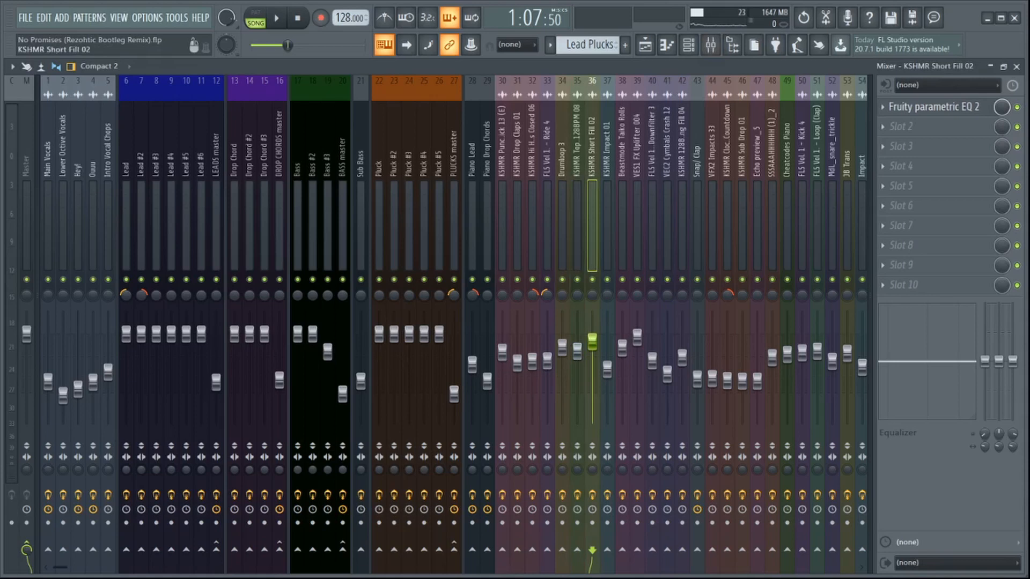
click(577, 226)
click(934, 107)
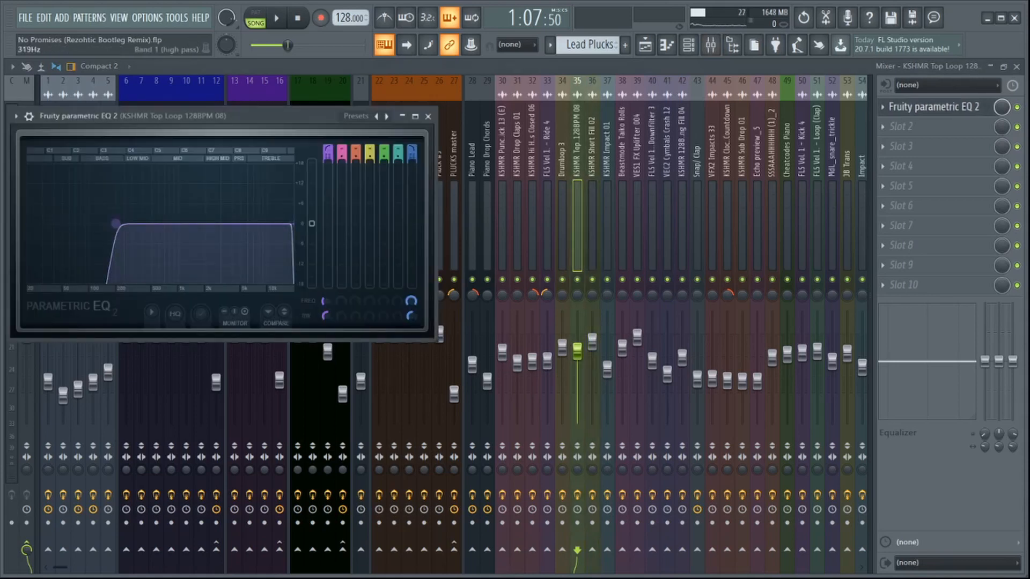
click(428, 116)
- Unmute playlist Tracks 13 to 17 alongside the top loop on Track 18 so all drop drums are active
click(645, 44)
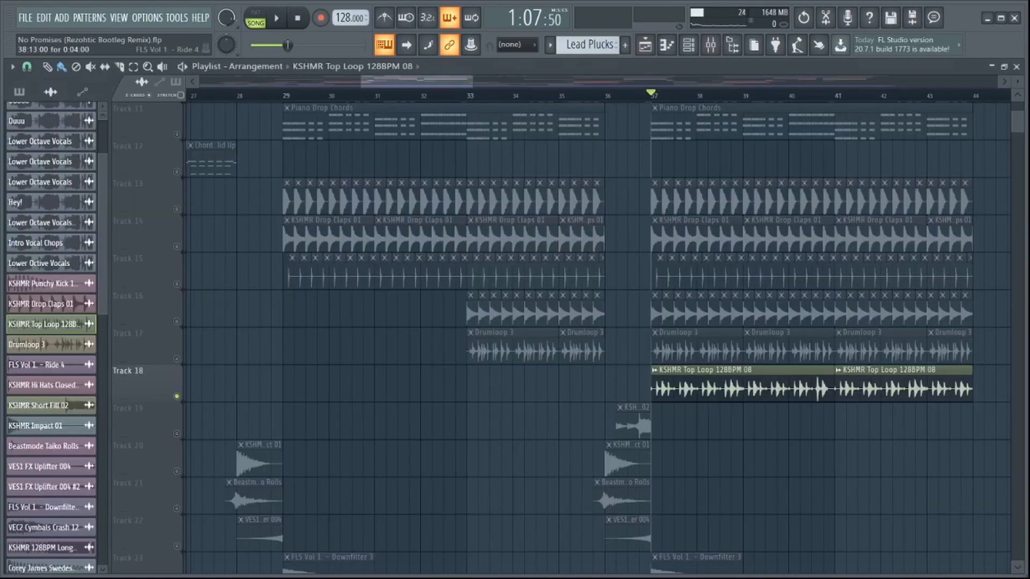
scroll(746, 241, down, 2)
scroll(746, 241, down, 3)
scroll(592, 335, up, 2)
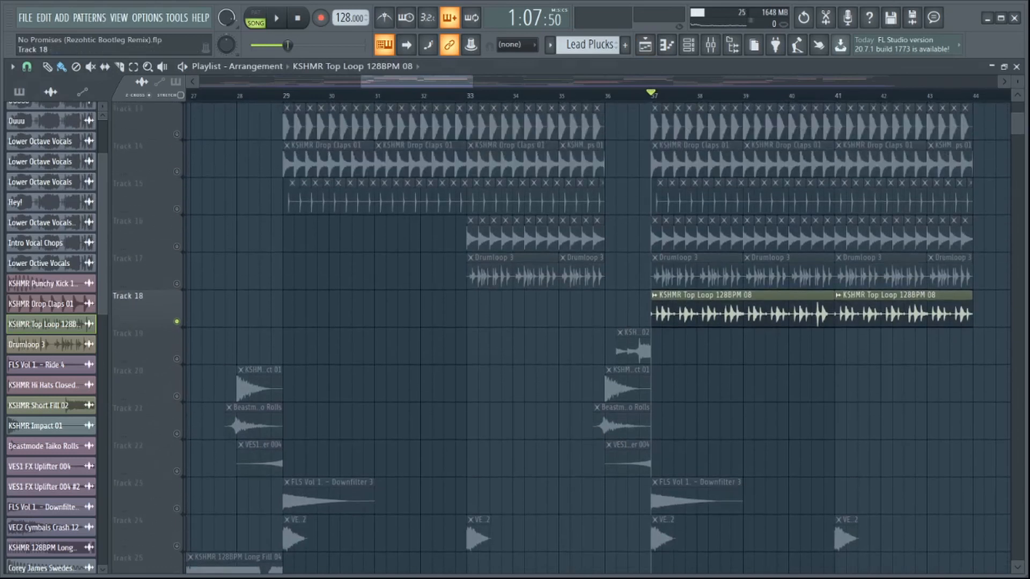
click(176, 283)
click(176, 247)
click(176, 209)
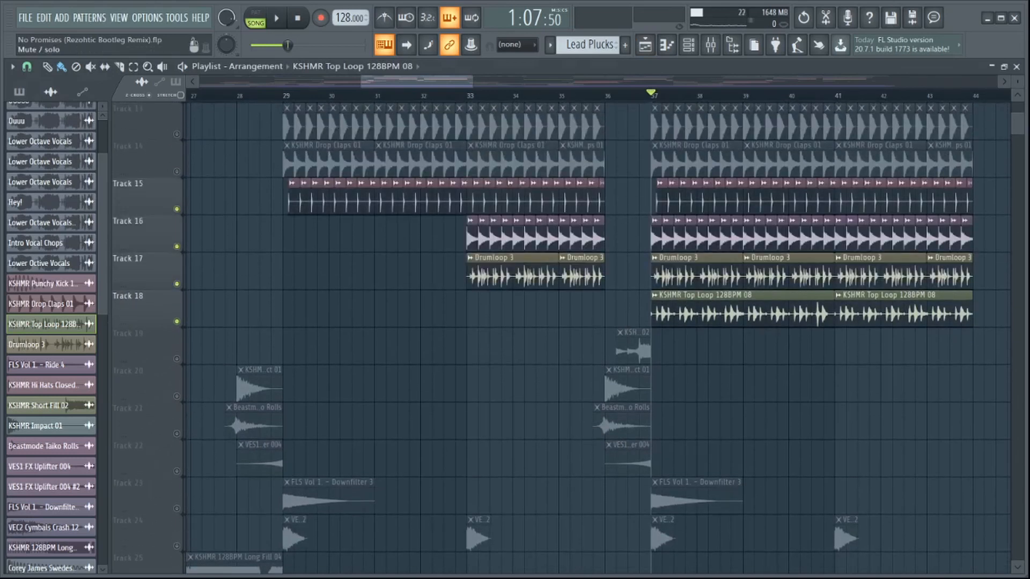
click(177, 172)
click(177, 135)
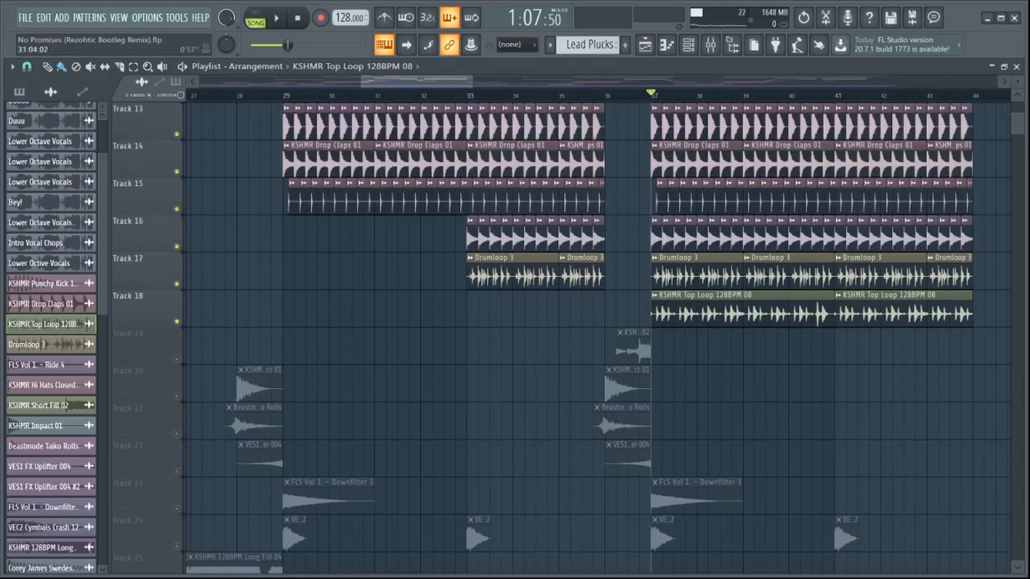
- Listen to the combined drop drums on Tracks 13 to 18 from bar 31 into the second half of the drop
click(383, 95)
key(space)
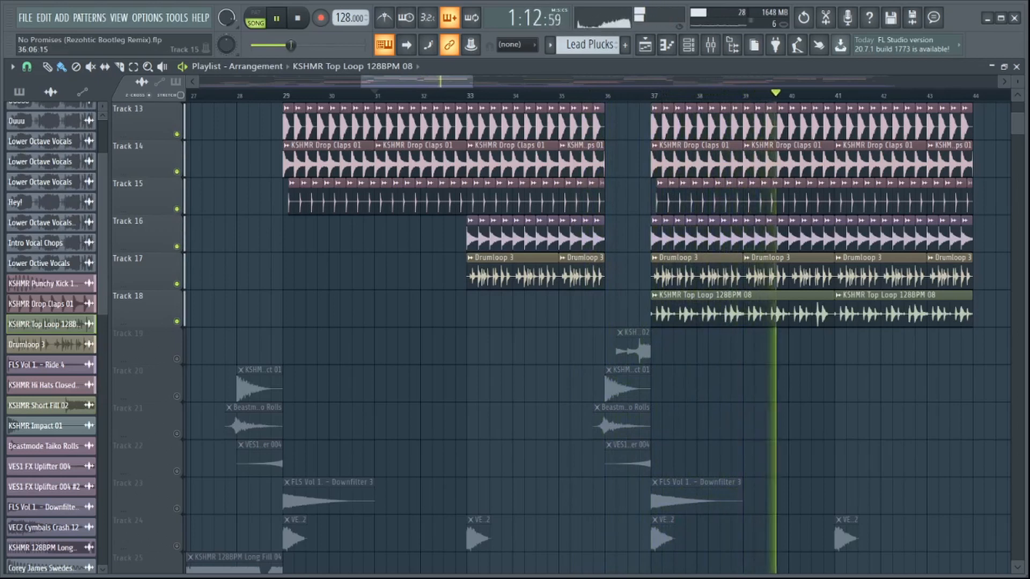
scroll(500, 333, down, 3)
scroll(500, 343, up, 1)
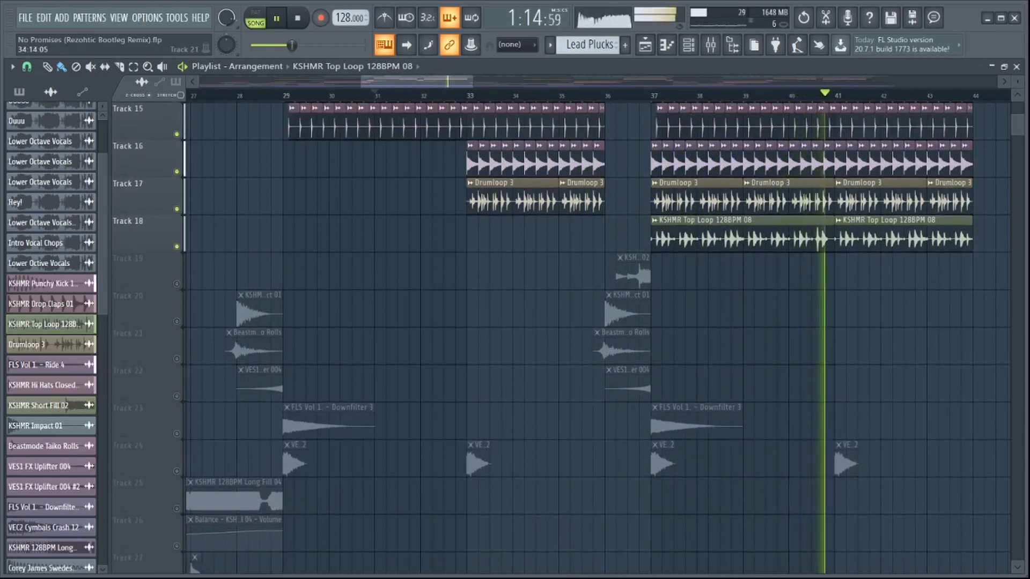
key(space)
- Solo the short fill on Track 19, unmute the effects on Tracks 20 to 24, and cue playback at bar 36
right_click(176, 285)
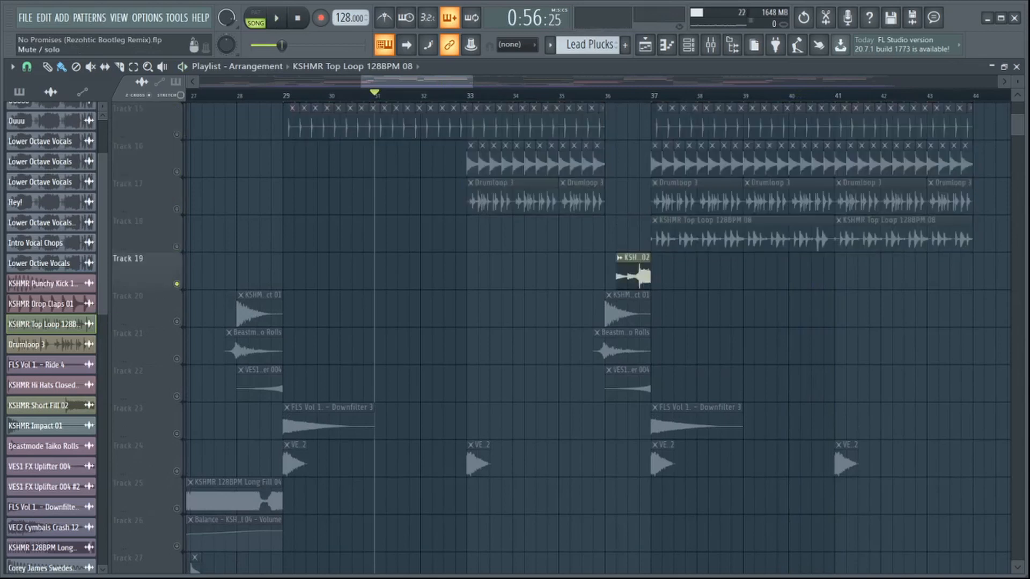
click(177, 322)
drag(176, 359, 177, 435)
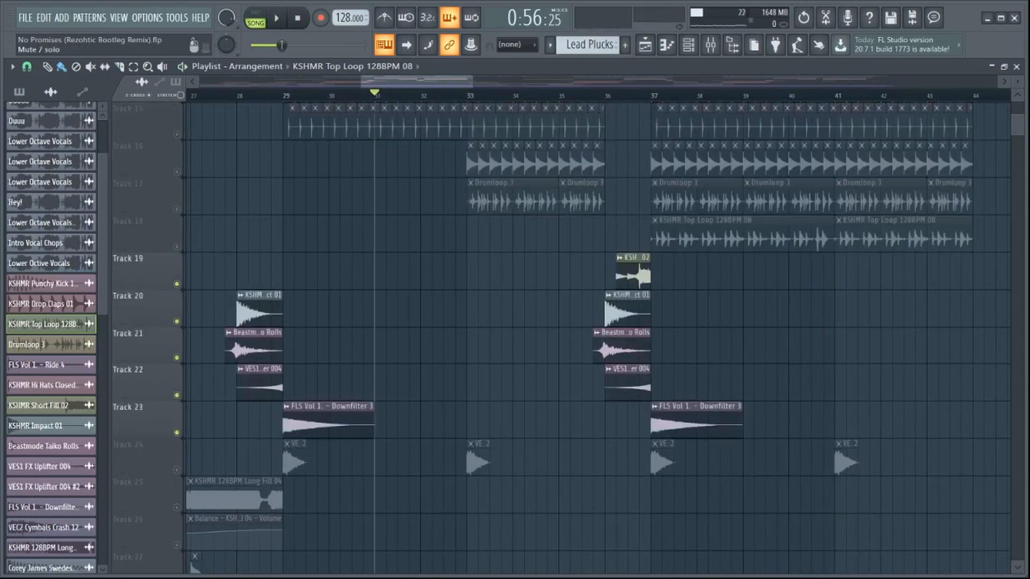
click(611, 96)
scroll(611, 96, up, 2)
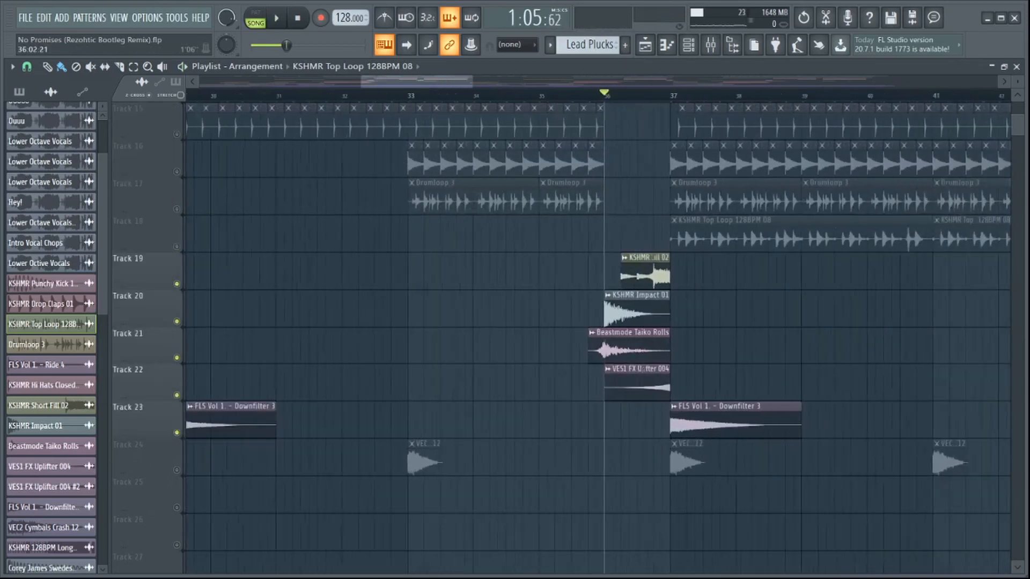
scroll(610, 95, down, 2)
click(177, 470)
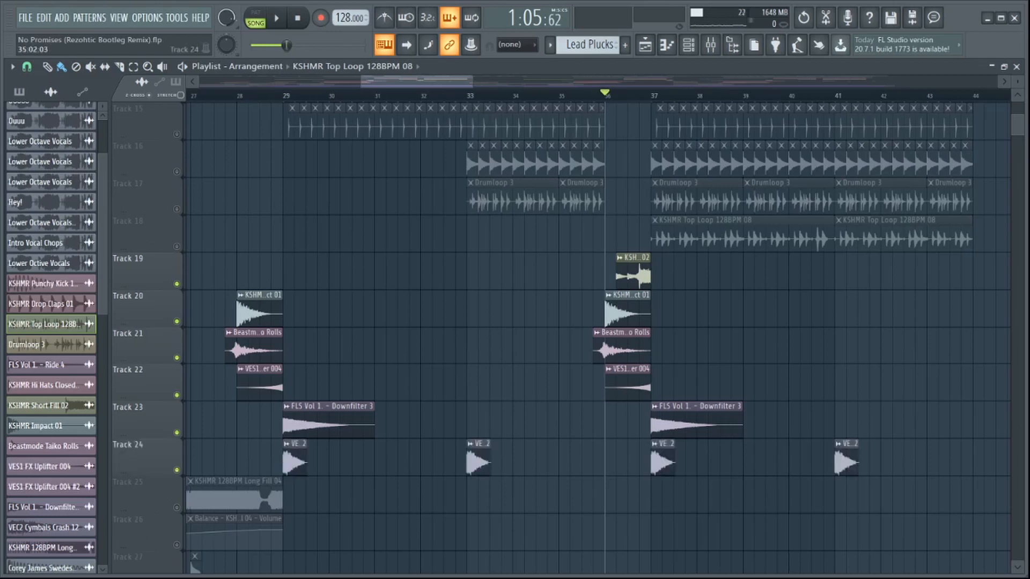
scroll(641, 301, up, 4)
scroll(636, 309, up, 3)
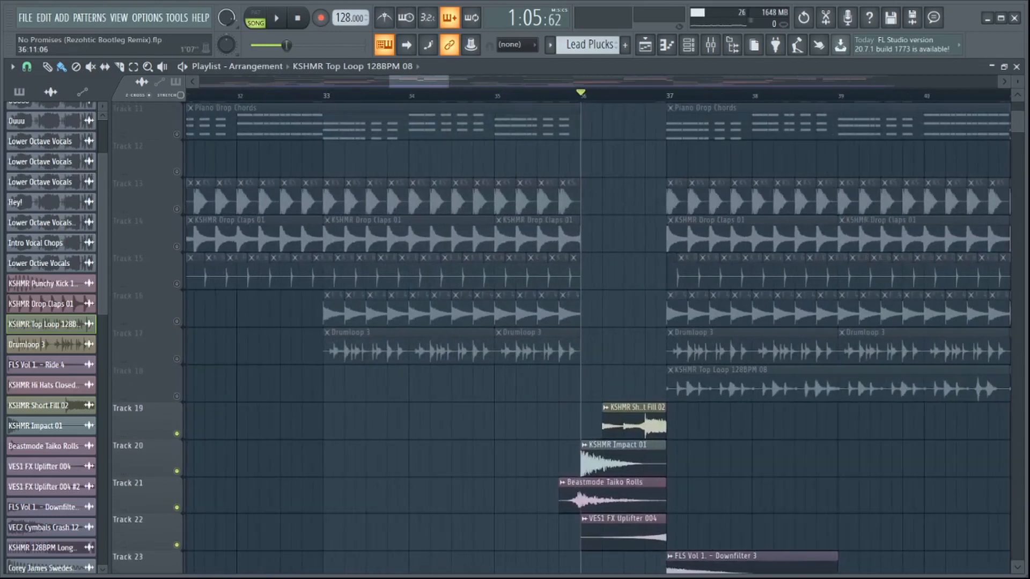
- Inspect the channel settings of the KSHMR Short Fill 02 clip on Track 19, then close them
scroll(635, 309, down, 2)
scroll(635, 322, down, 3)
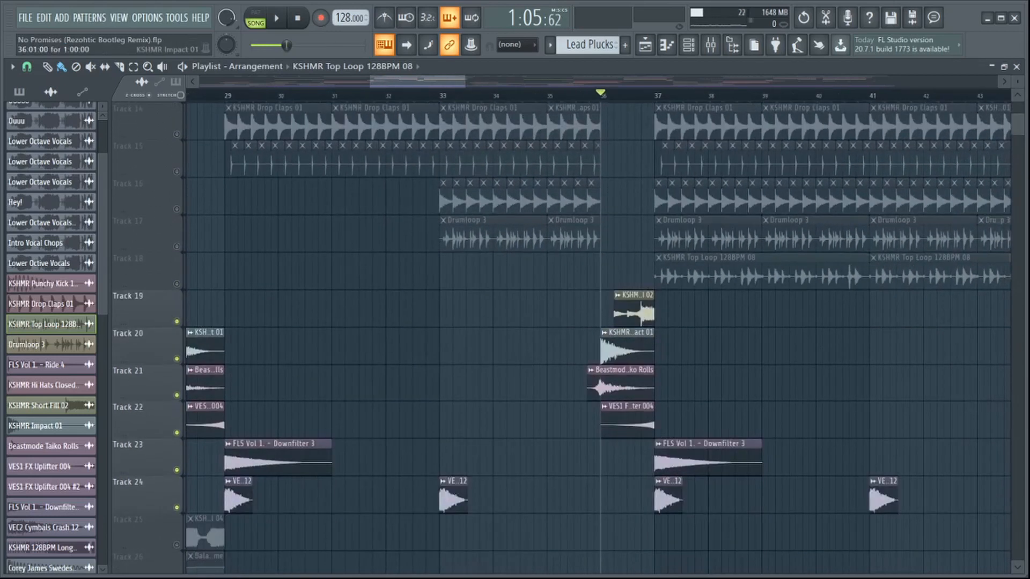
double_click(634, 312)
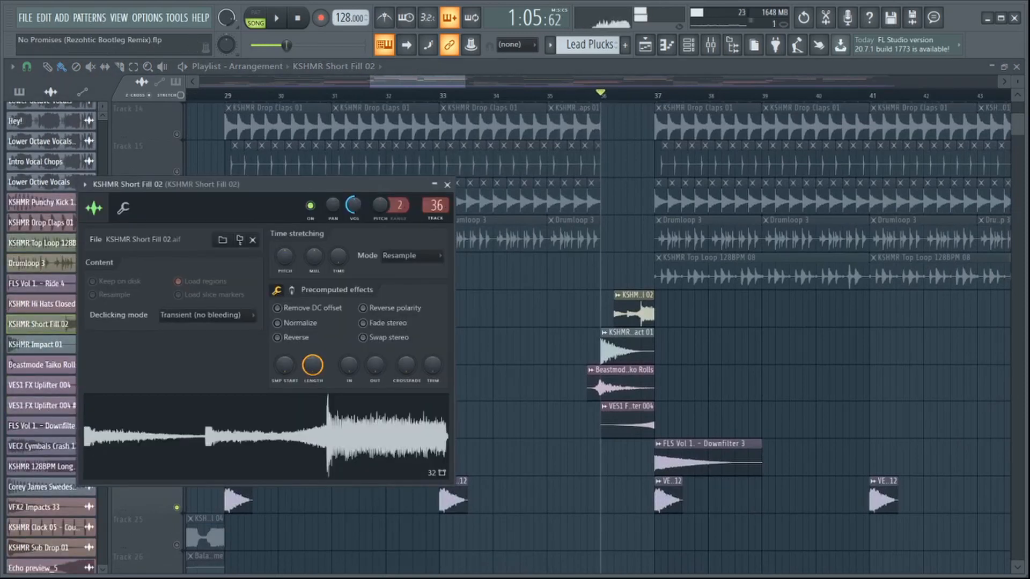
click(447, 185)
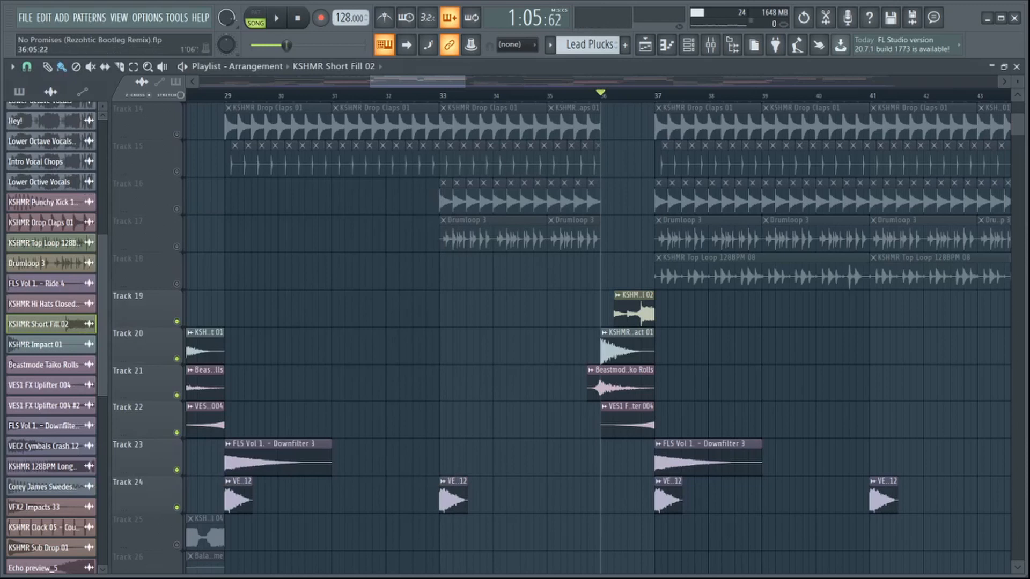
- Solo Track 20 and audition the KSHMR Impact 01 clip from just before bar 36
scroll(517, 123, up, 4)
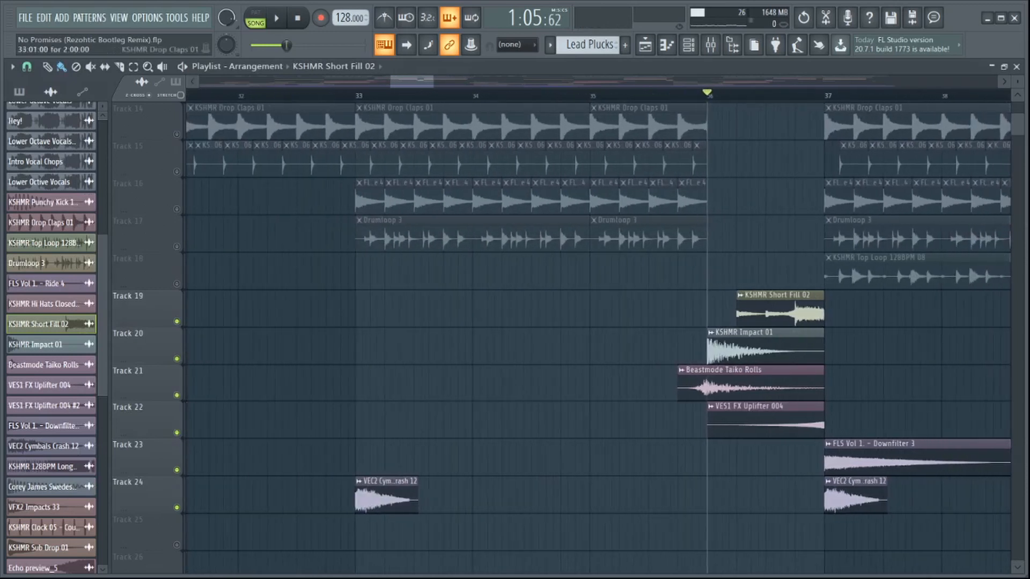
drag(407, 82, 423, 81)
click(445, 95)
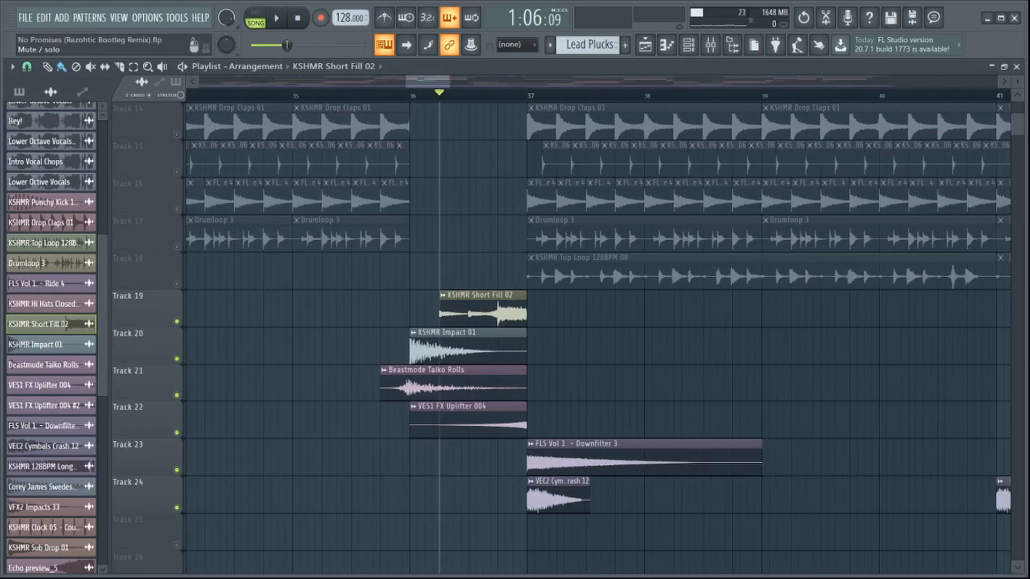
right_click(177, 359)
click(403, 95)
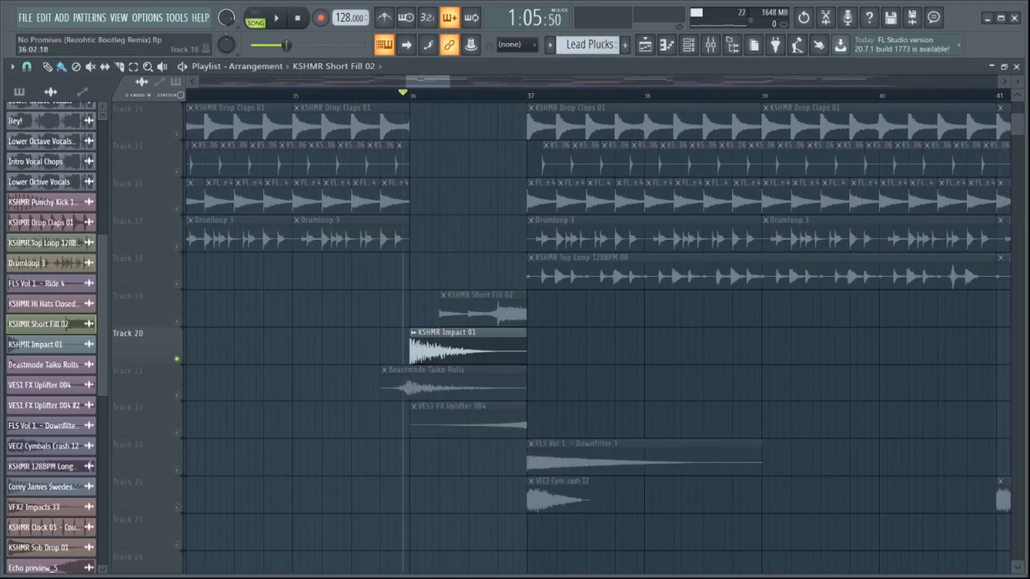
key(space)
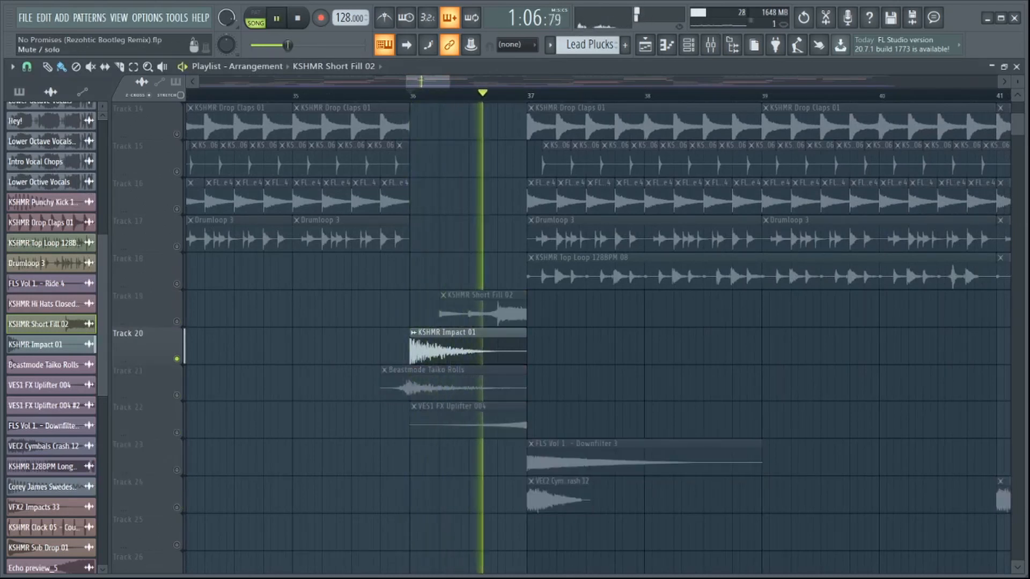
key(space)
- Solo Track 21 and audition the Beastmode Taiko Rolls clip leading into bar 36
right_click(177, 396)
click(388, 94)
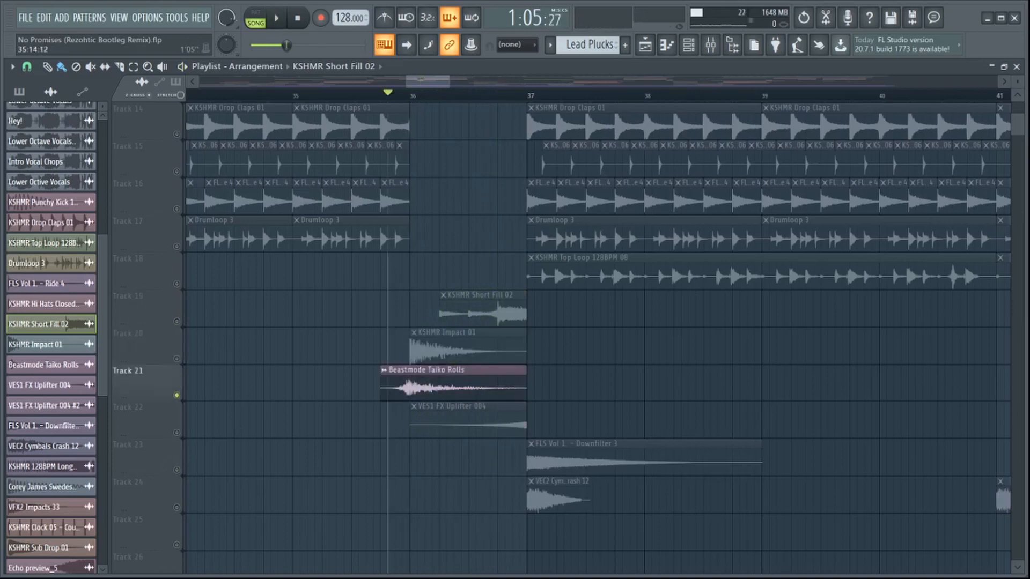
key(space)
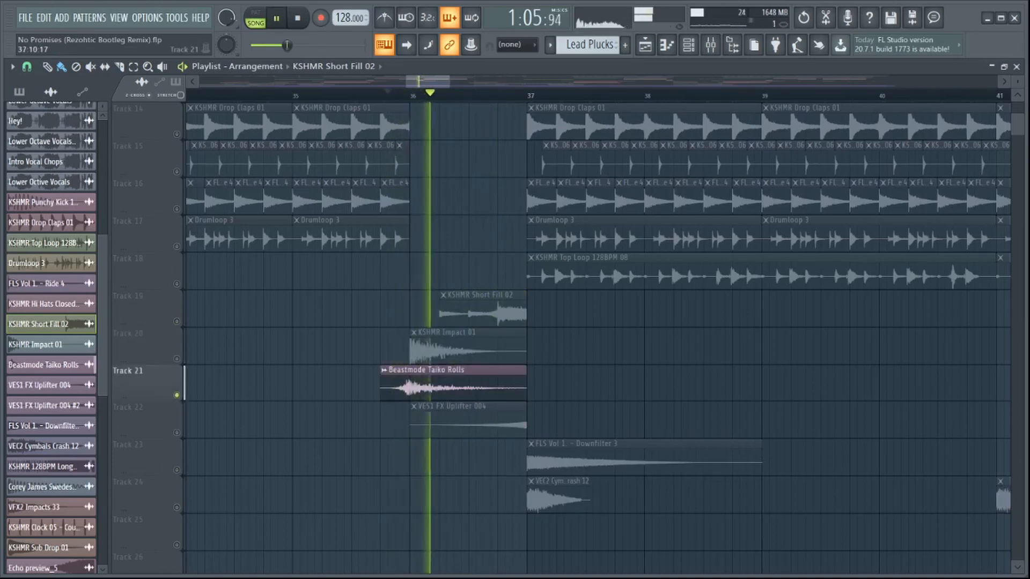
key(space)
- Solo Track 22 and audition the VES1 FX Uplifter 004 clip from just before bar 36
right_click(177, 433)
key(space)
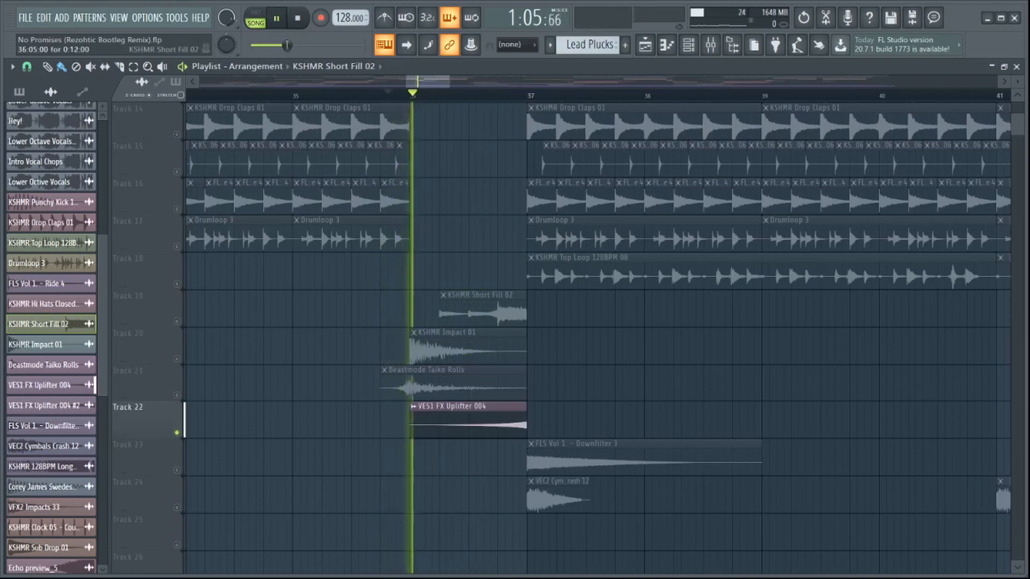
key(space)
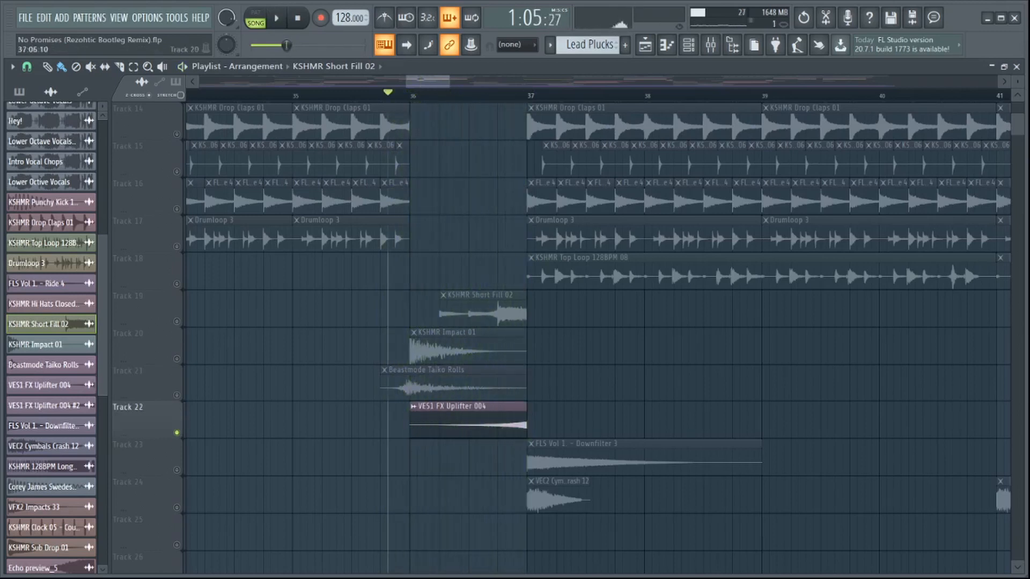
- Unmute Tracks 19, 20 and 21 alongside Track 22 and play the four transition effects together into bar 37
click(177, 395)
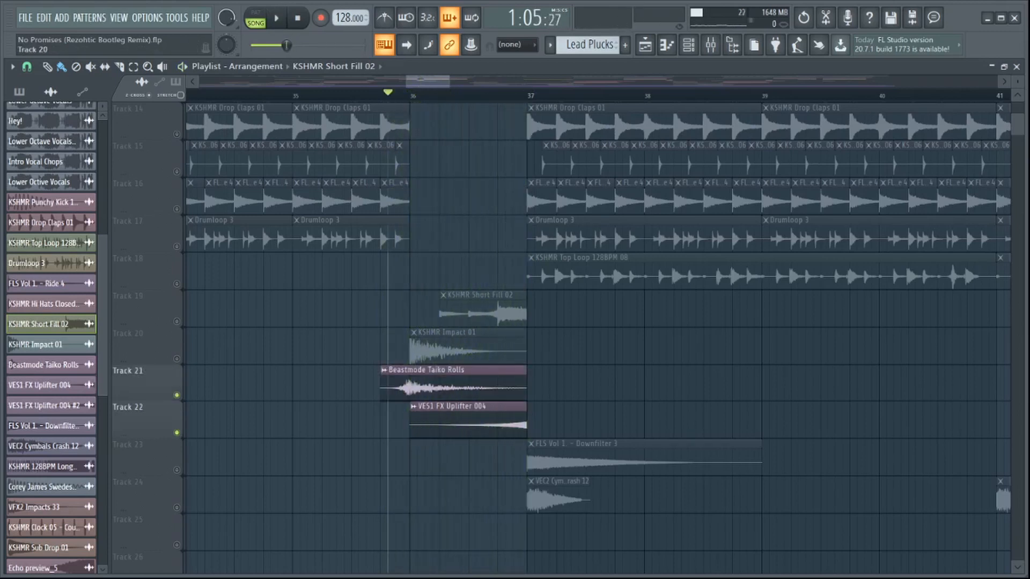
drag(177, 364, 177, 362)
click(177, 357)
click(177, 321)
key(space)
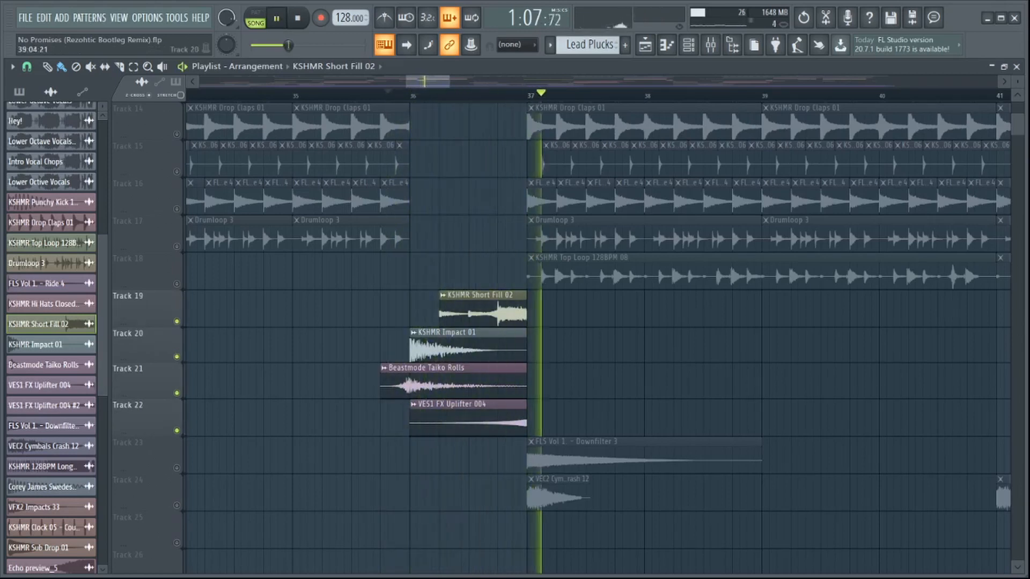
key(space)
- Solo Track 23 and audition the FLS Vol 1. - Downfilter 3 clip from bar 29
scroll(390, 268, down, 6)
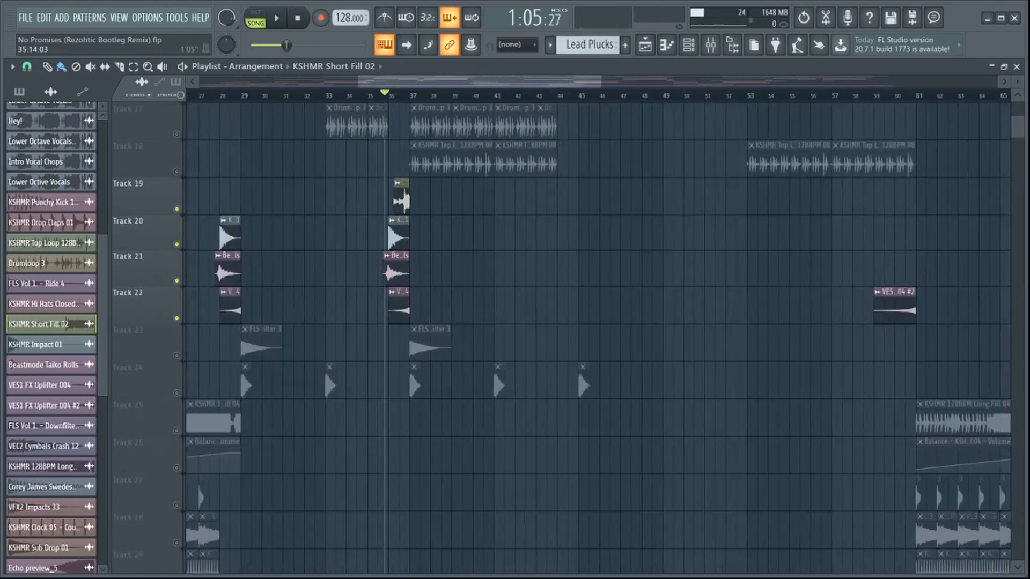
scroll(390, 268, down, 3)
right_click(177, 243)
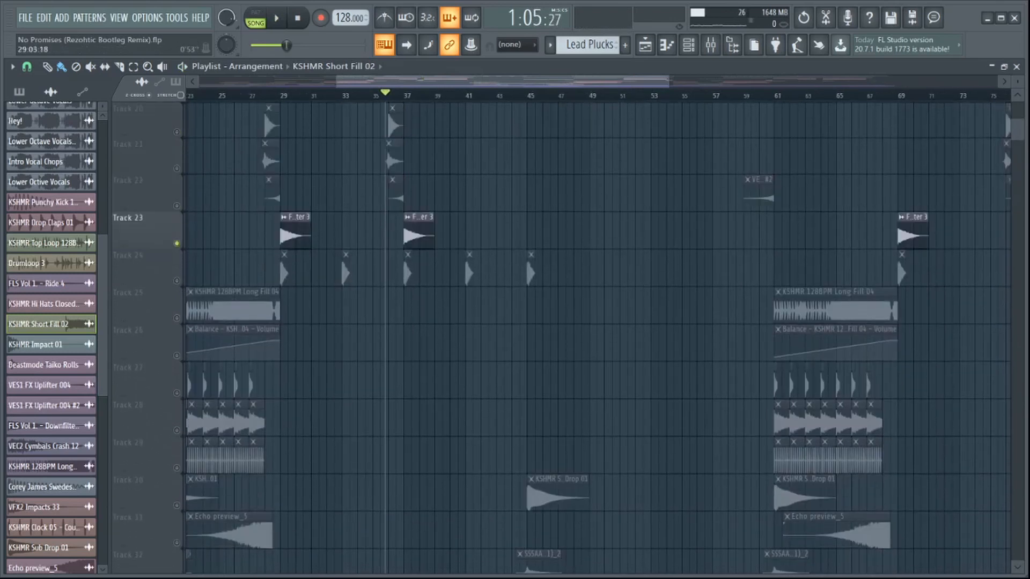
click(282, 96)
scroll(282, 161, up, 6)
key(space)
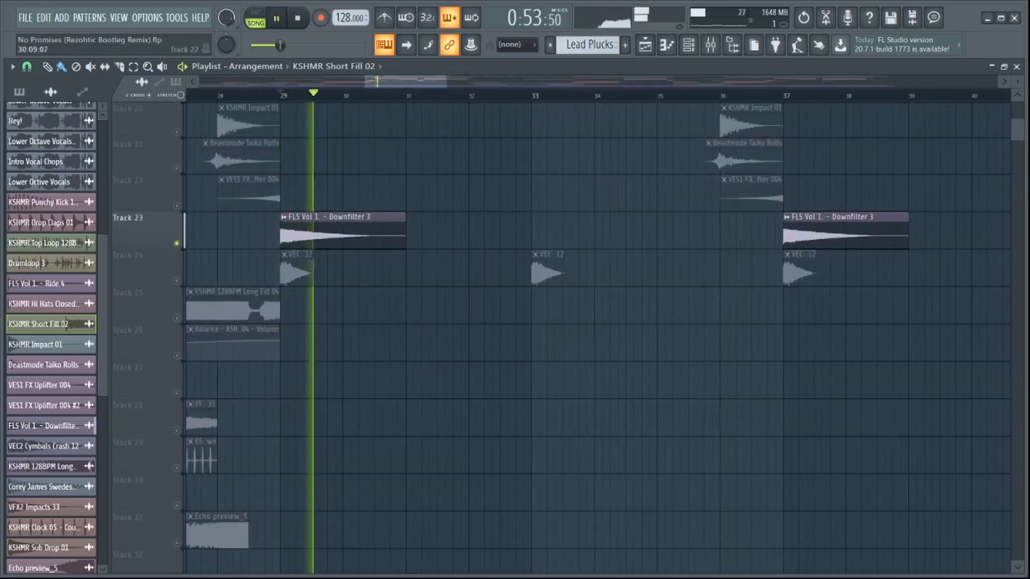
key(space)
- Solo Track 24 and audition the VEC2 Cymbals Crash 12 hits at bars 29 and 33
double_click(140, 268)
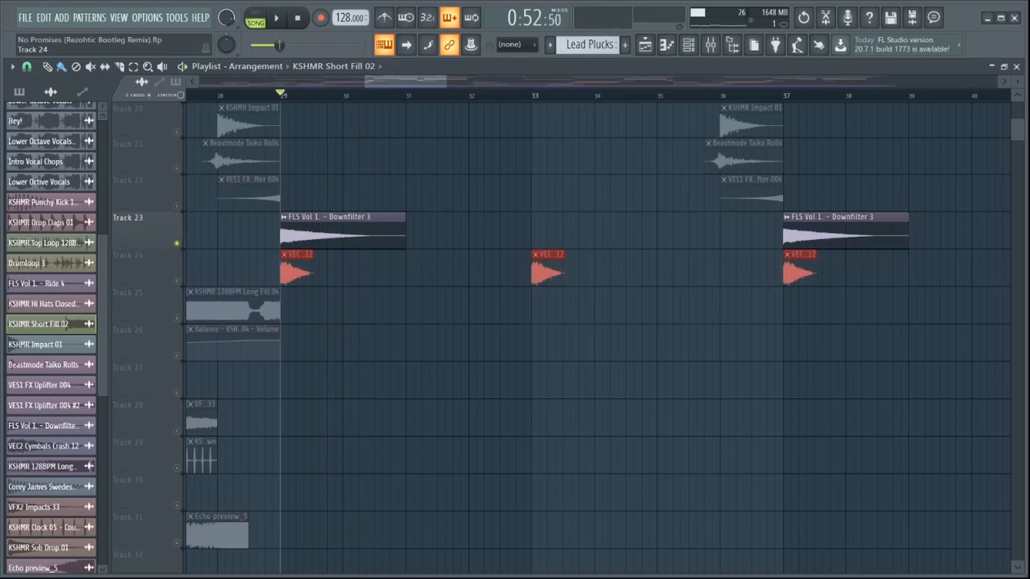
right_click(177, 280)
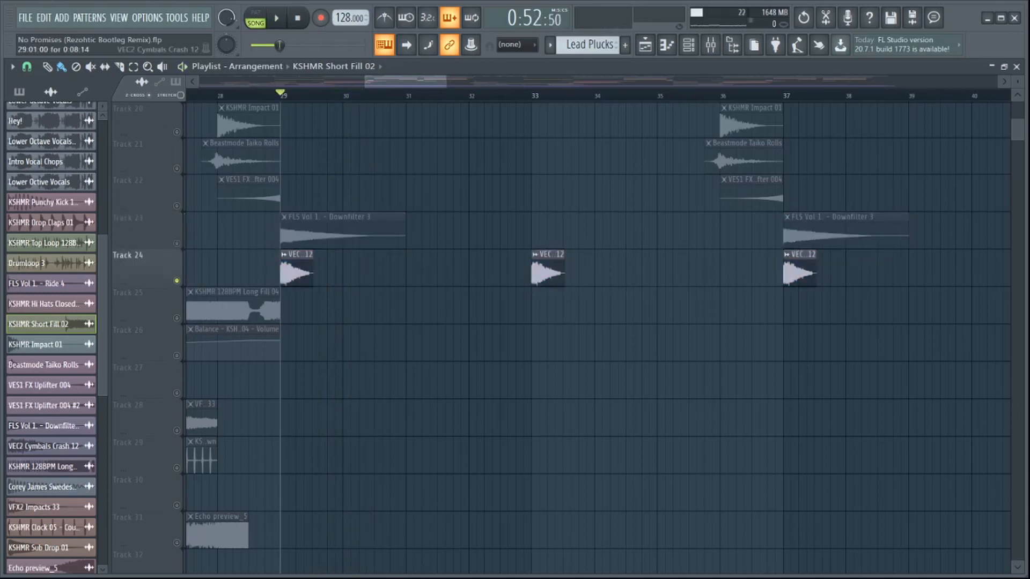
key(space)
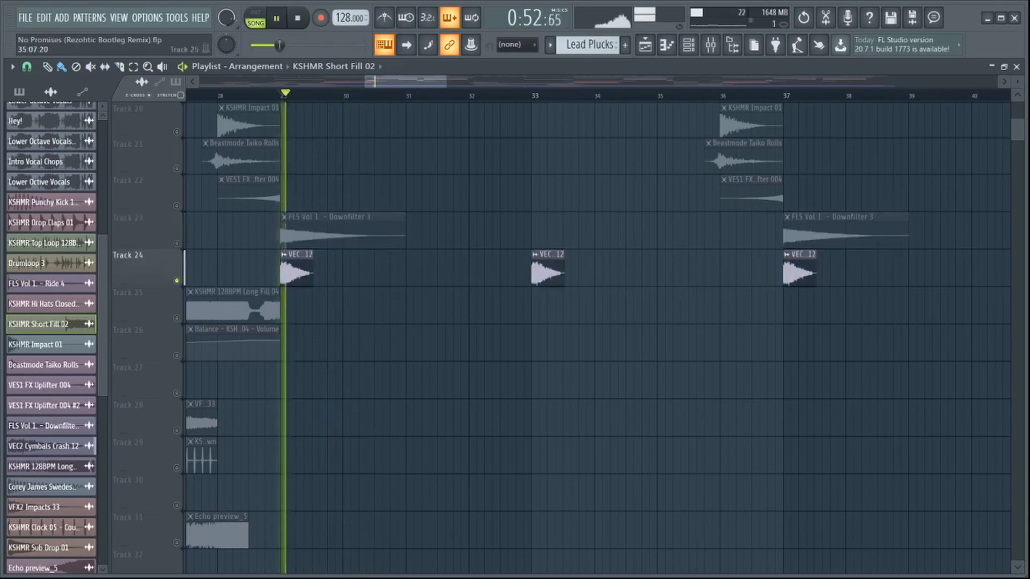
scroll(508, 269, down, 2)
click(526, 95)
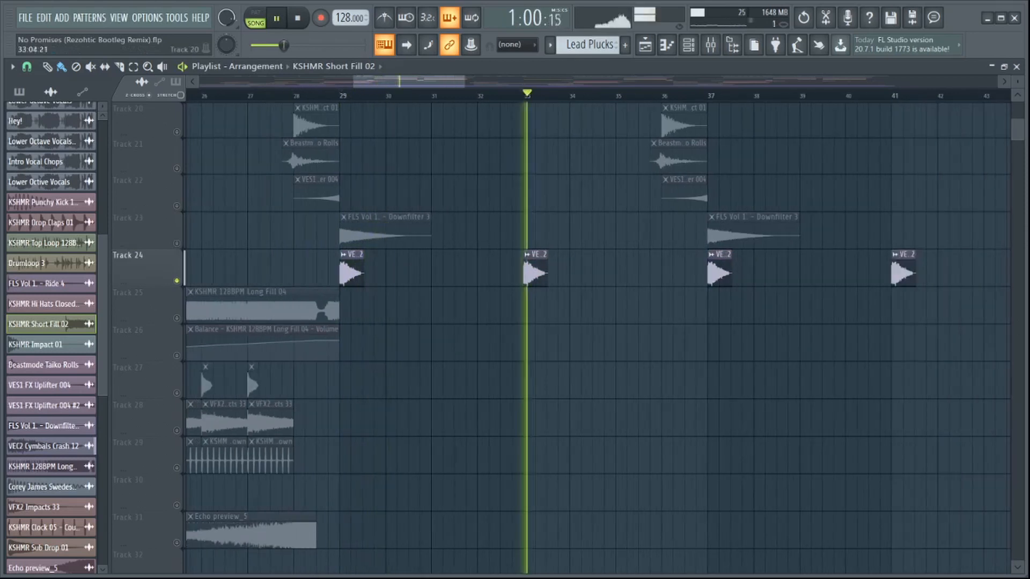
scroll(546, 242, down, 3)
scroll(547, 242, up, 8)
key(space)
- Examine the arrangement of the melodic, drum, effect and automation clips along the whole timeline
scroll(550, 269, up, 1)
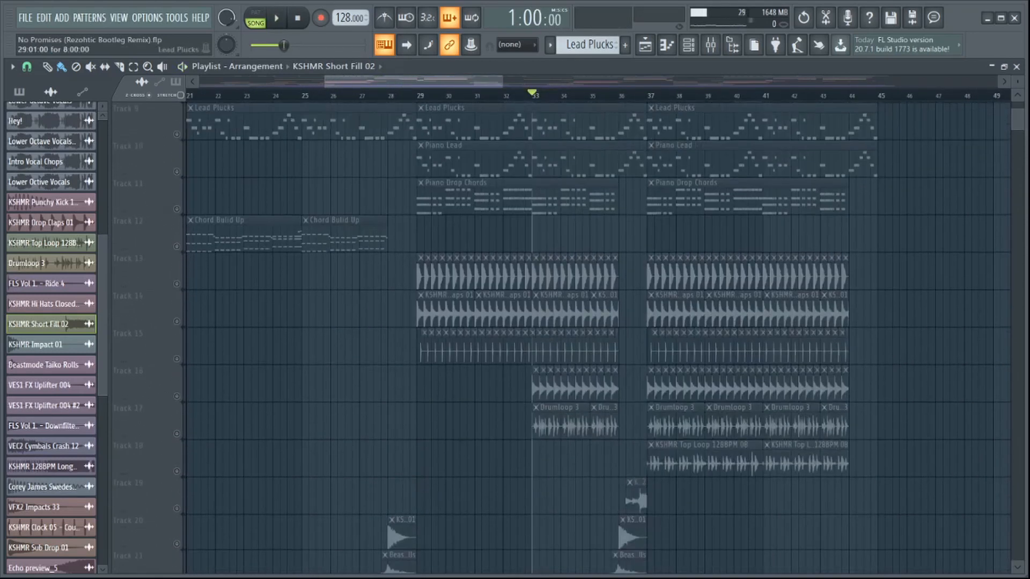
scroll(550, 269, up, 4)
scroll(550, 268, down, 3)
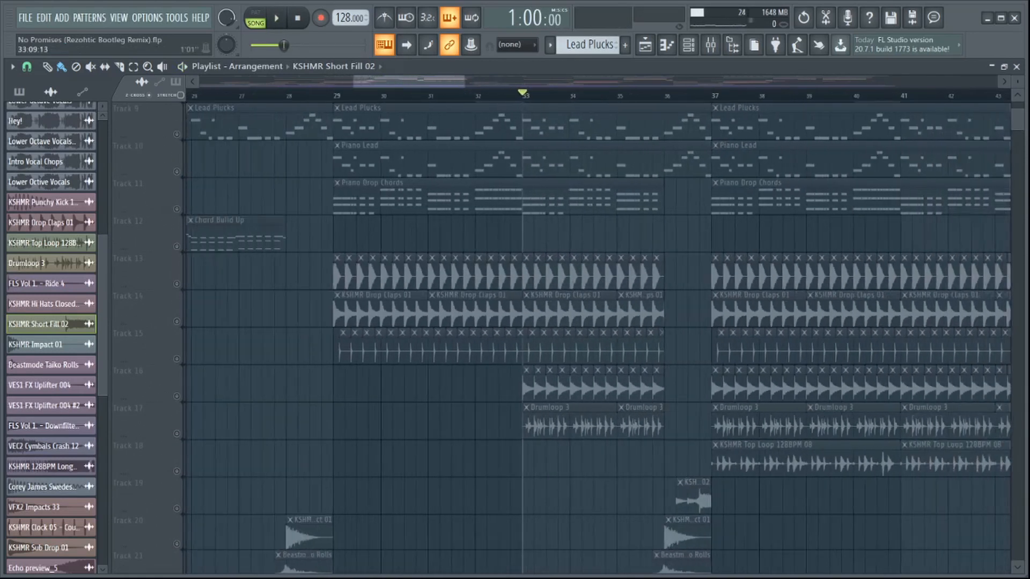
scroll(543, 203, down, 7)
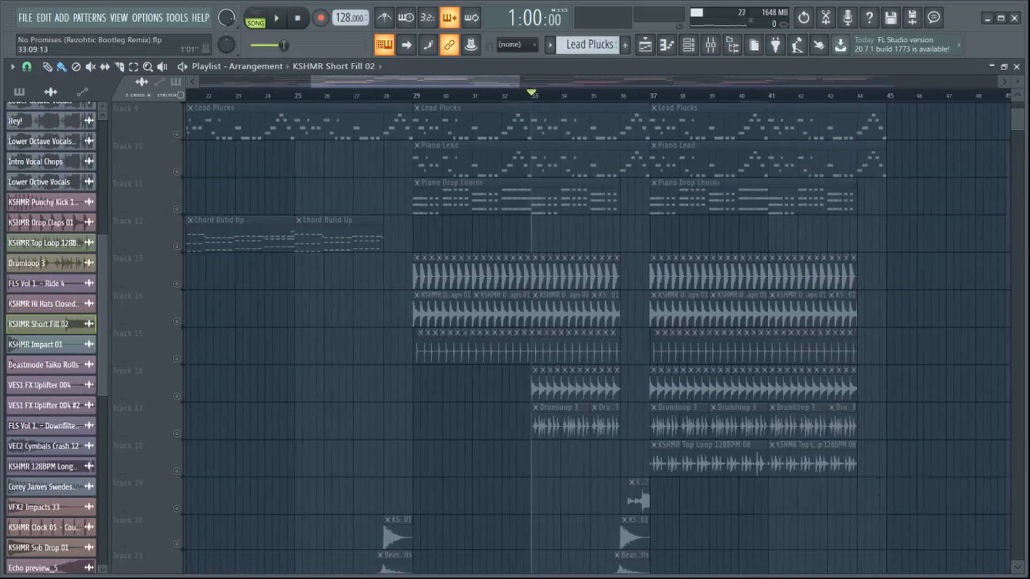
scroll(544, 203, up, 9)
scroll(488, 268, up, 6)
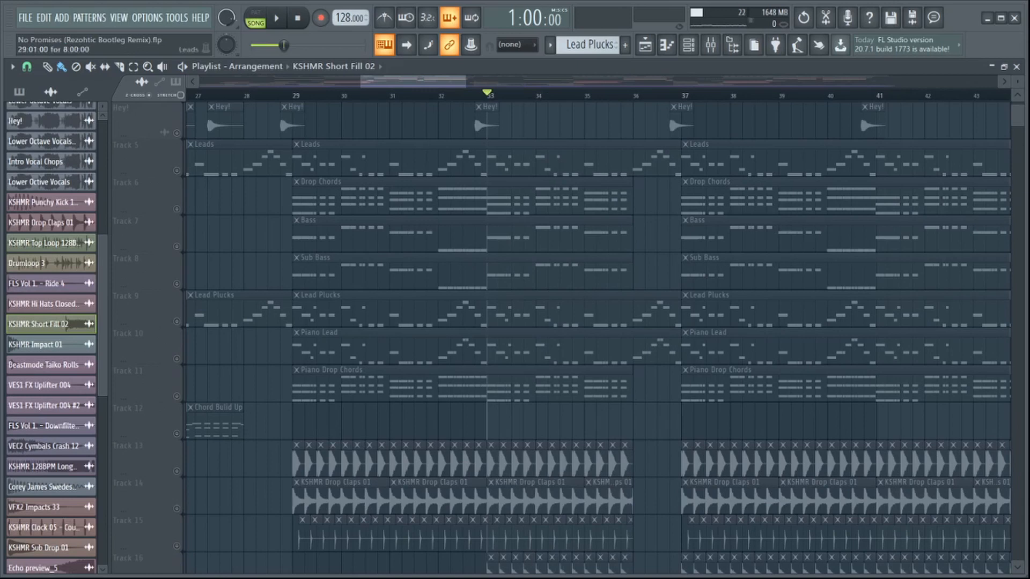
scroll(595, 332, down, 20)
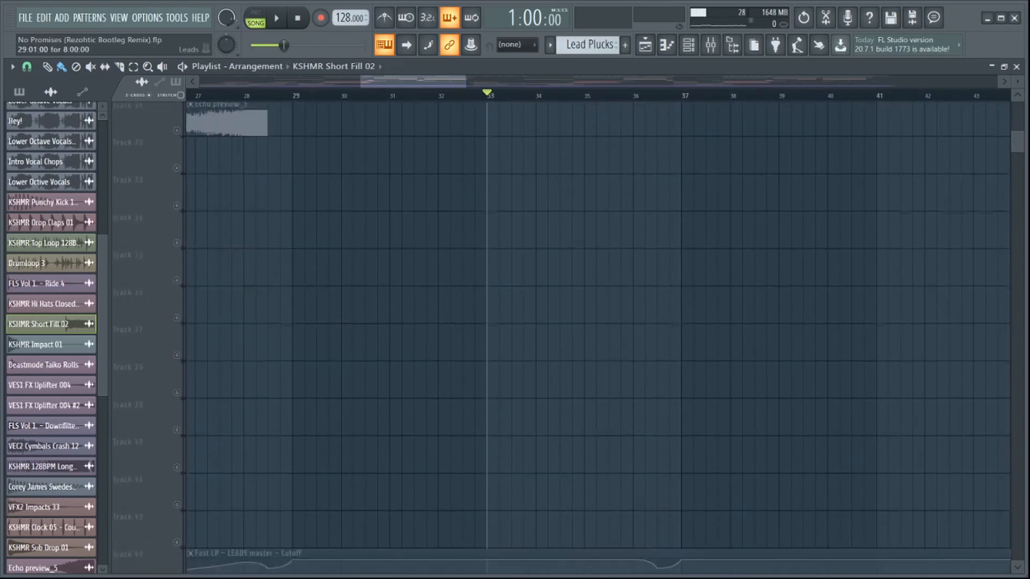
scroll(394, 332, up, 17)
scroll(394, 333, down, 10)
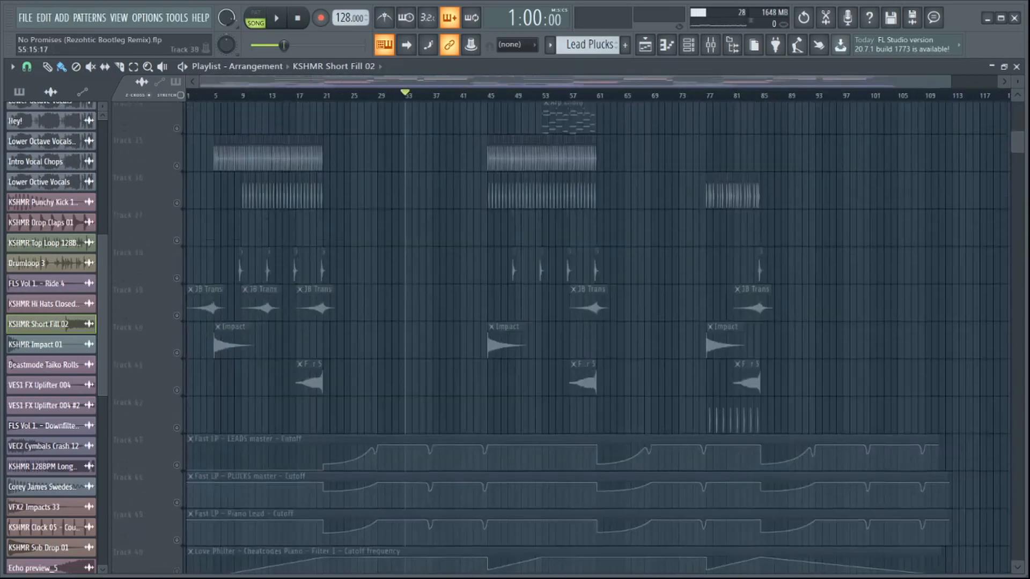
scroll(596, 333, up, 17)
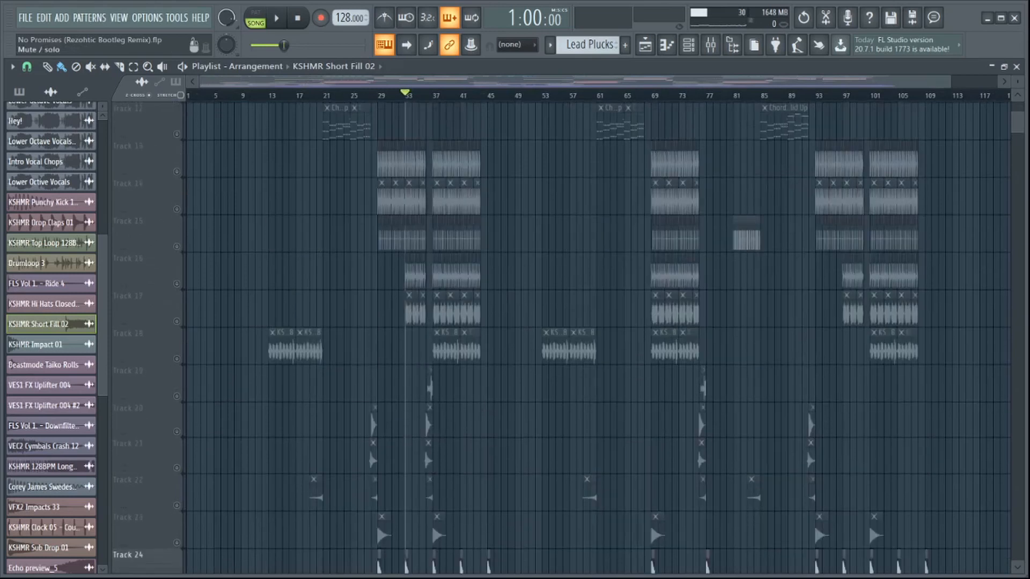
- Unsolo Track 24, place the playhead at bar 29, and mute the Main Vocals, Intro Vocal Chops, Ouuu and Hey! tracks
scroll(595, 332, up, 11)
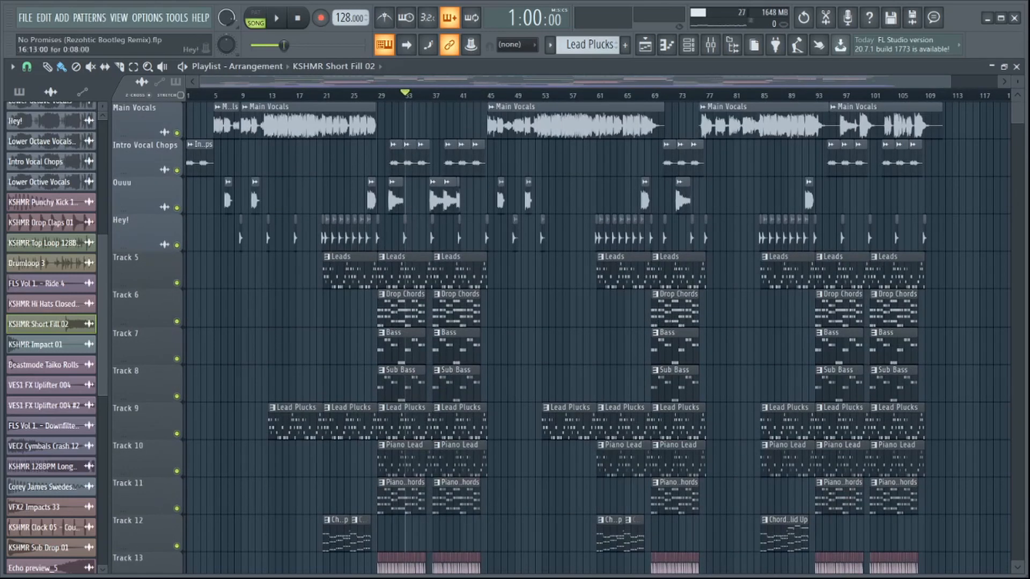
click(378, 95)
scroll(378, 95, up, 8)
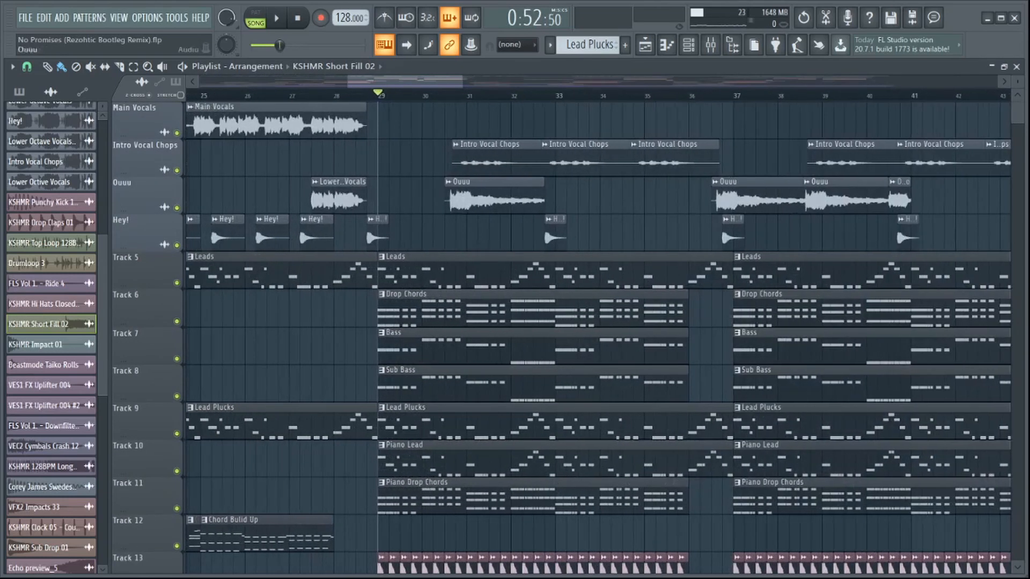
click(177, 245)
click(177, 207)
click(177, 170)
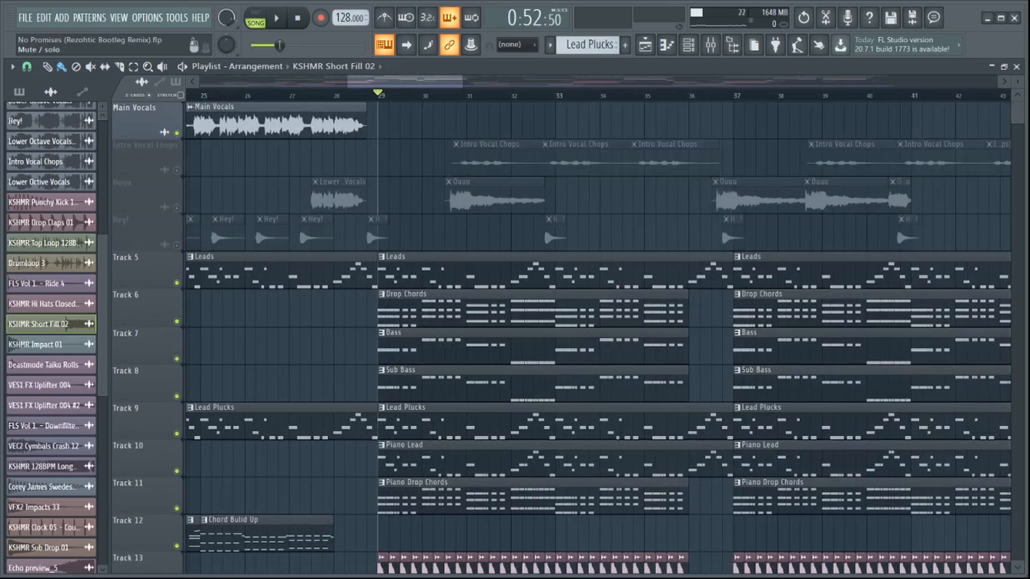
click(177, 132)
- Play the drop from bar 29 without the vocals
key(space)
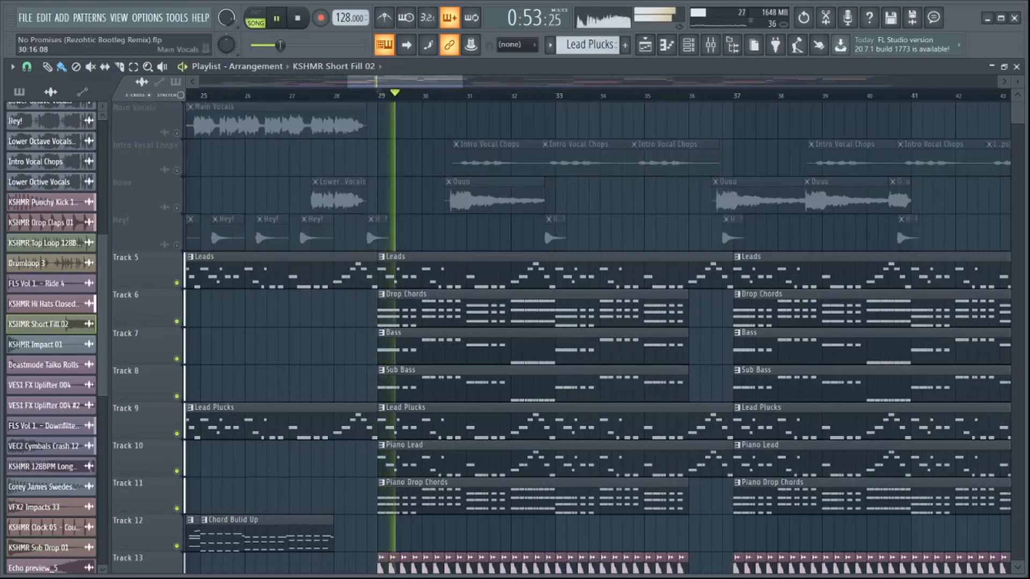
scroll(500, 95, down, 3)
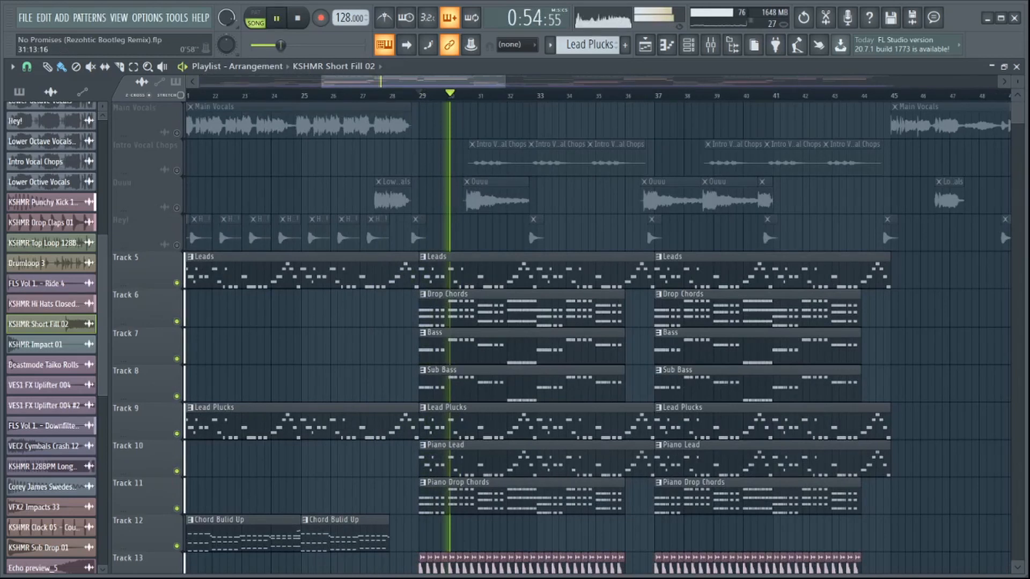
key(space)
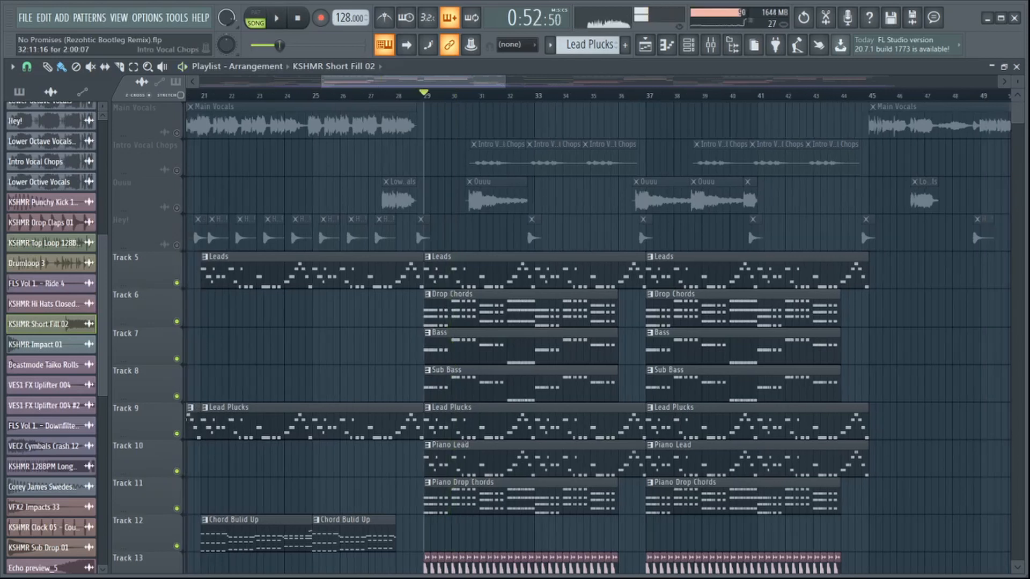
- Place the playhead at bar 21 and examine the build-up clips across the melodic, drum and effect tracks
scroll(590, 308, down, 6)
scroll(590, 308, up, 4)
scroll(590, 309, down, 2)
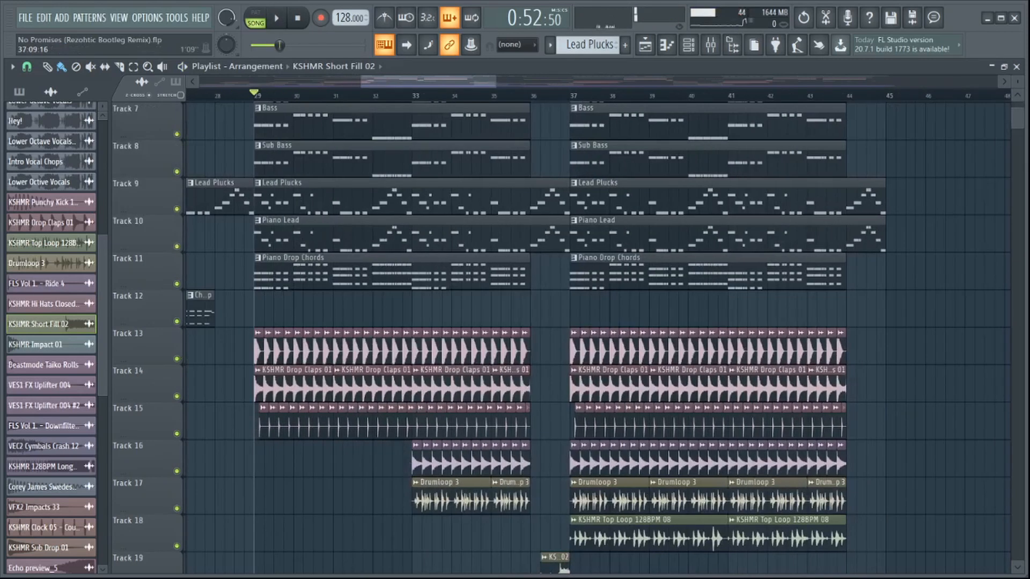
scroll(588, 308, down, 3)
scroll(466, 231, down, 8)
click(304, 95)
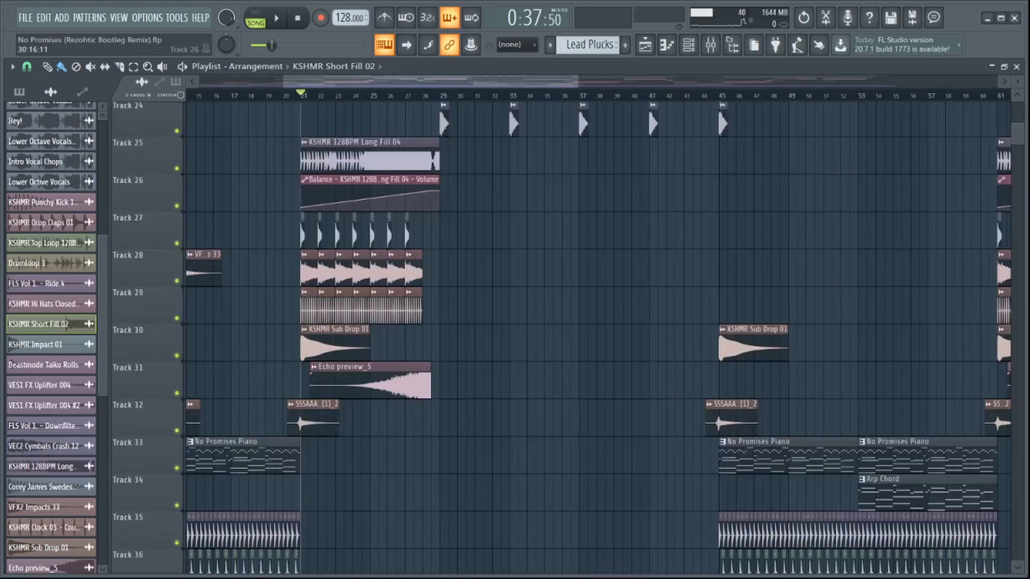
scroll(474, 194, up, 8)
scroll(595, 338, up, 4)
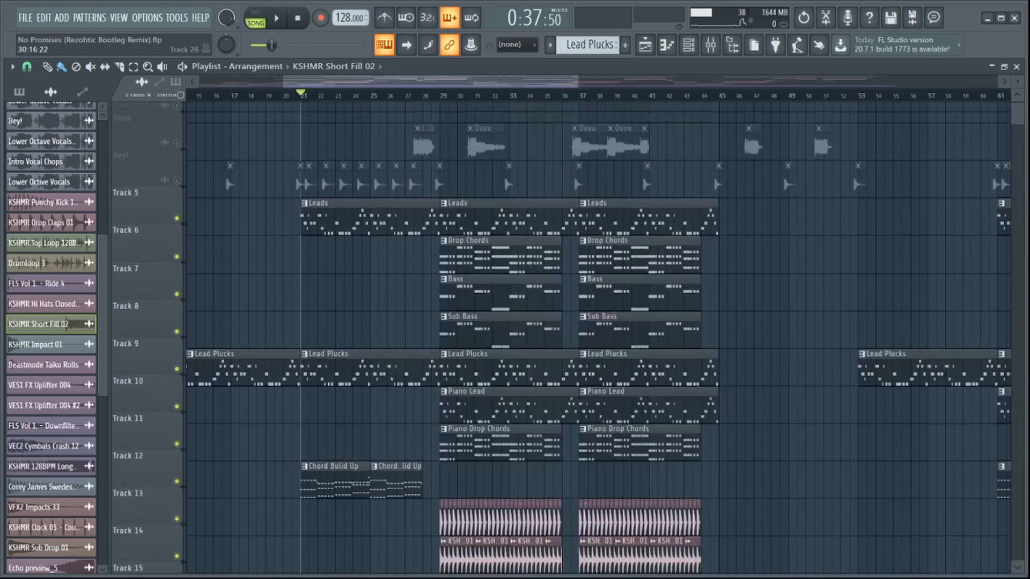
scroll(598, 338, down, 10)
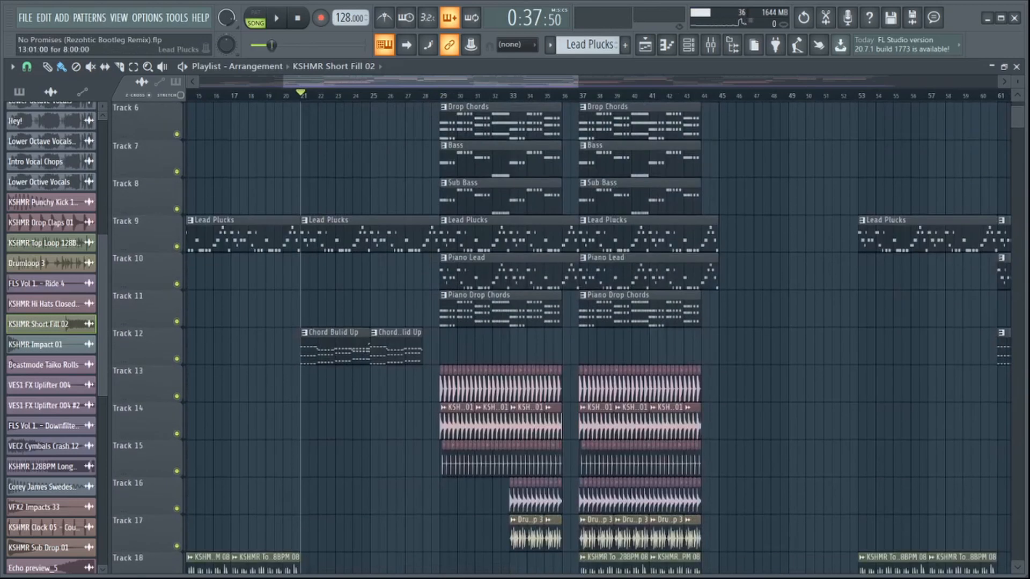
scroll(598, 338, down, 2)
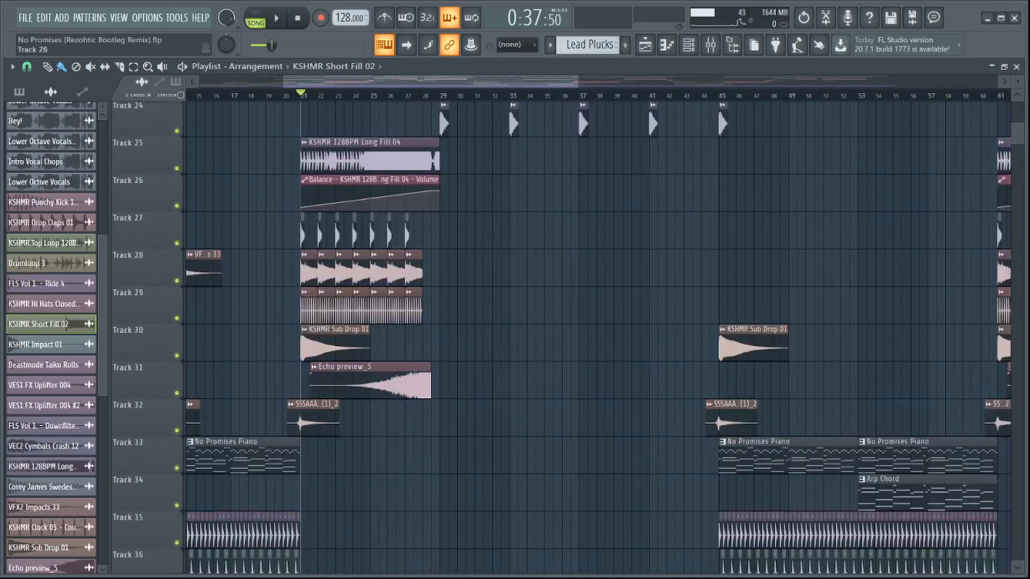
- Solo Track 25 together with its volume automation on Track 26, and play KSHMR 128BPM Long Fill 04 from bar 21
right_click(176, 168)
click(177, 206)
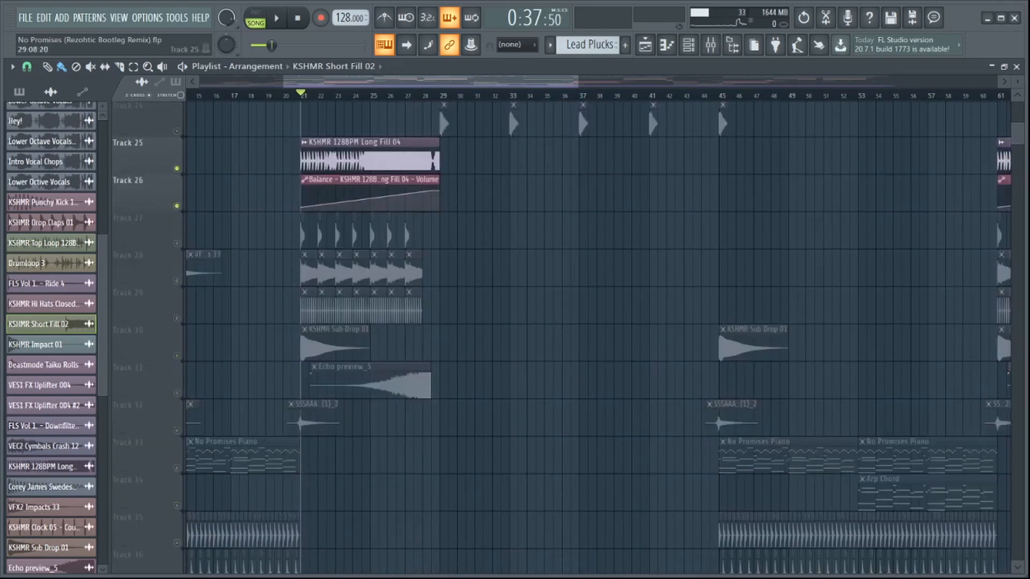
scroll(320, 161, up, 5)
double_click(320, 157)
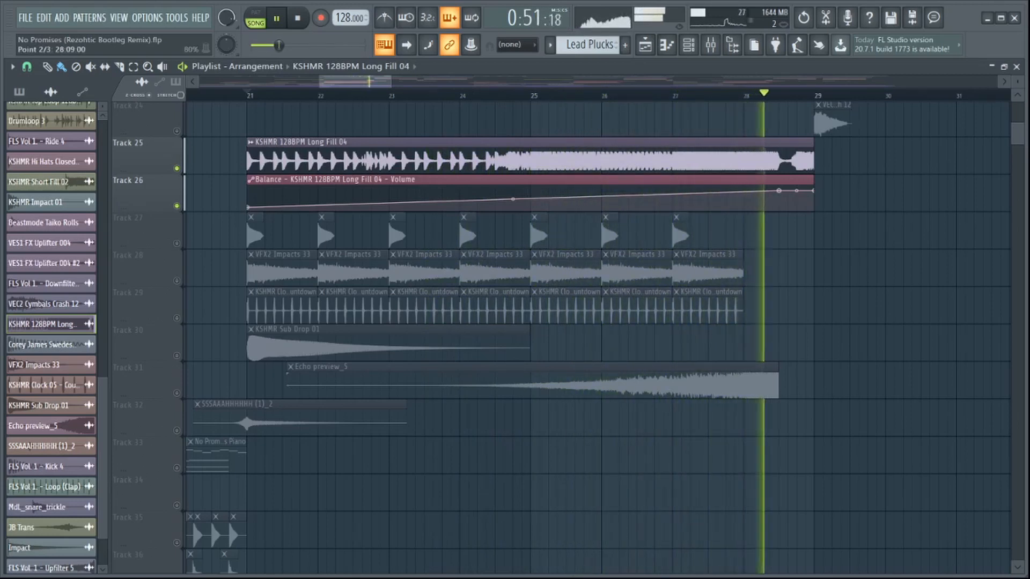
key(space)
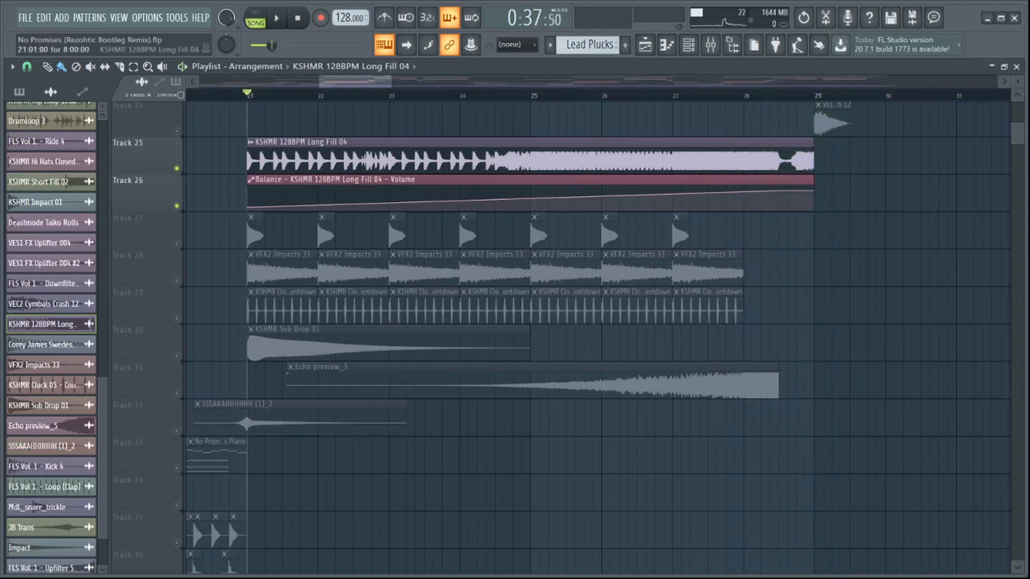
- Show the automation clip option for the channel volume of KSHMR 128BPM Long Fill 04, and close the channel settings
double_click(526, 160)
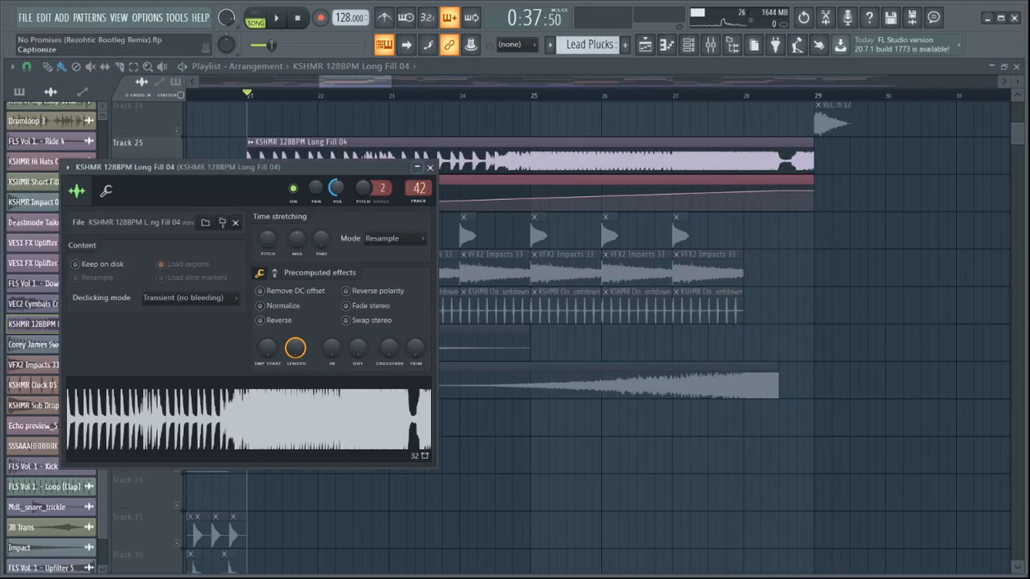
click(430, 167)
double_click(437, 162)
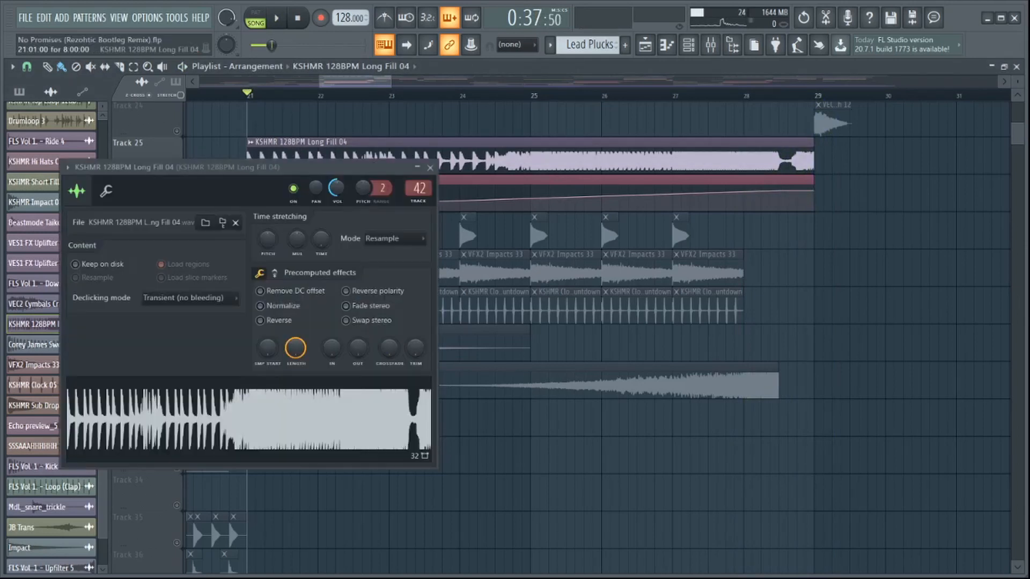
right_click(336, 188)
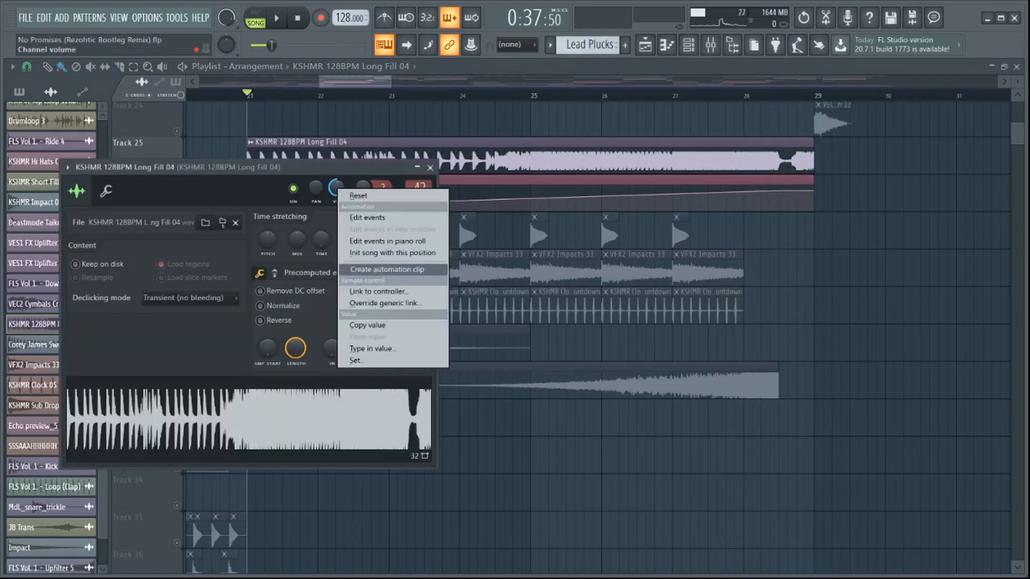
click(430, 167)
- Play the long fill from bar 21 again while checking its channel settings
key(space)
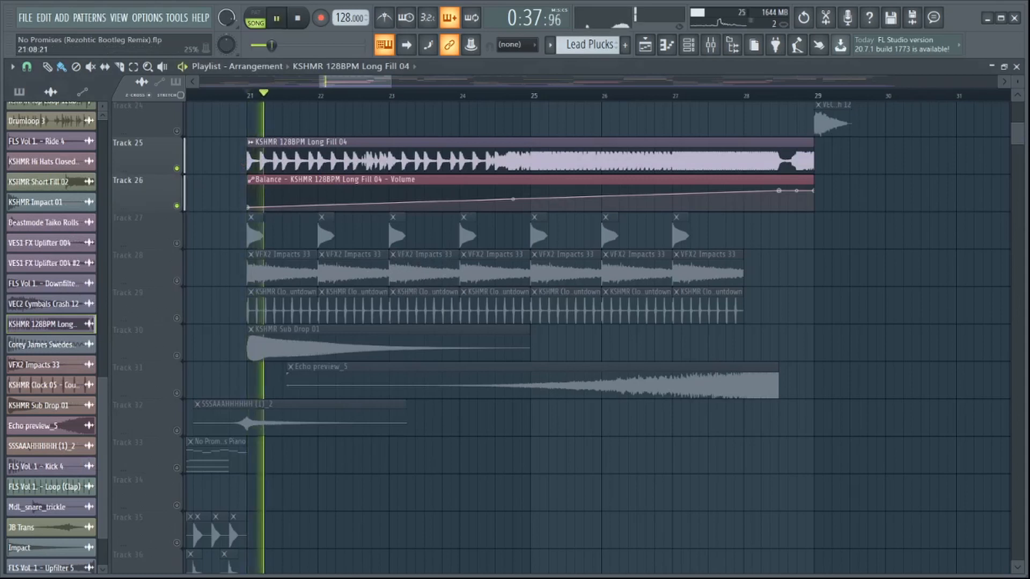
double_click(376, 161)
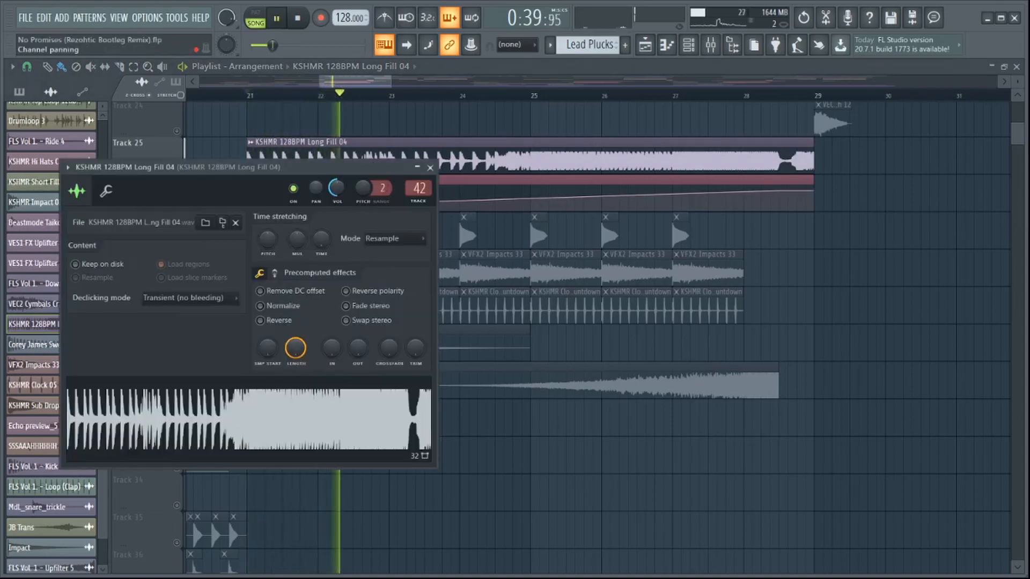
click(430, 167)
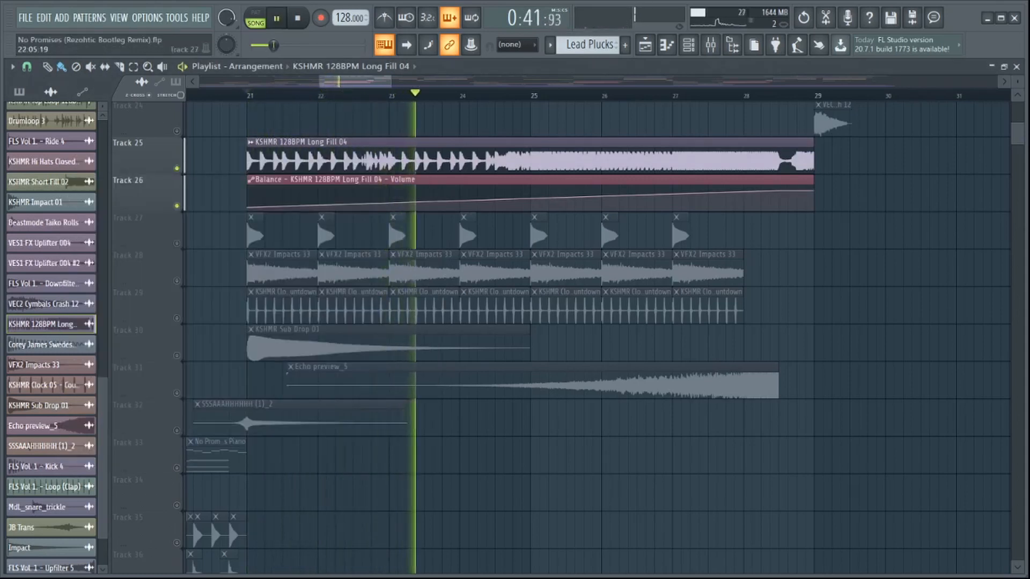
key(space)
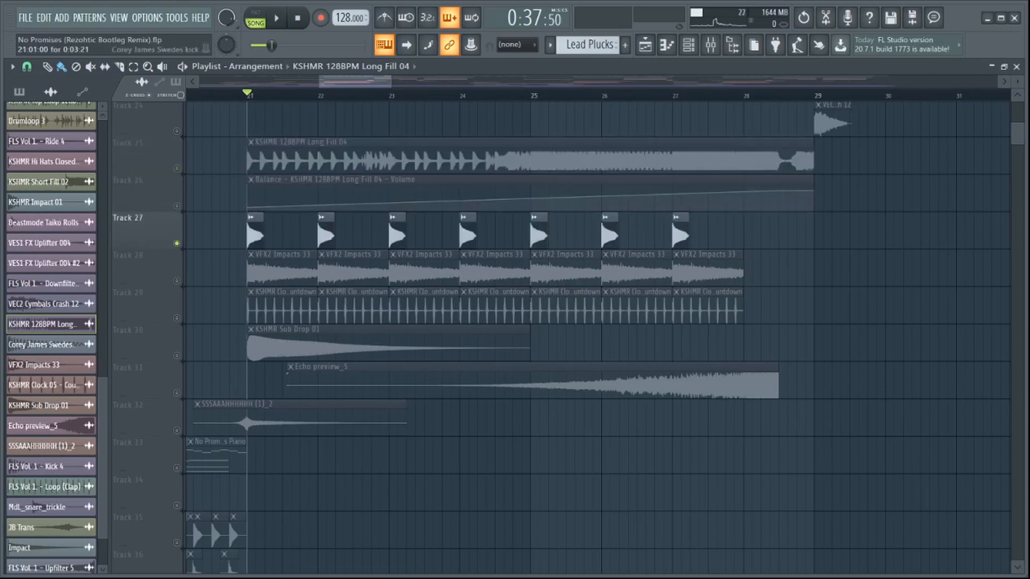
- Inspect the Corey James Swedes kick sample, then unmute Tracks 25 and 26 and play them with the Track 27 kicks
click(41, 344)
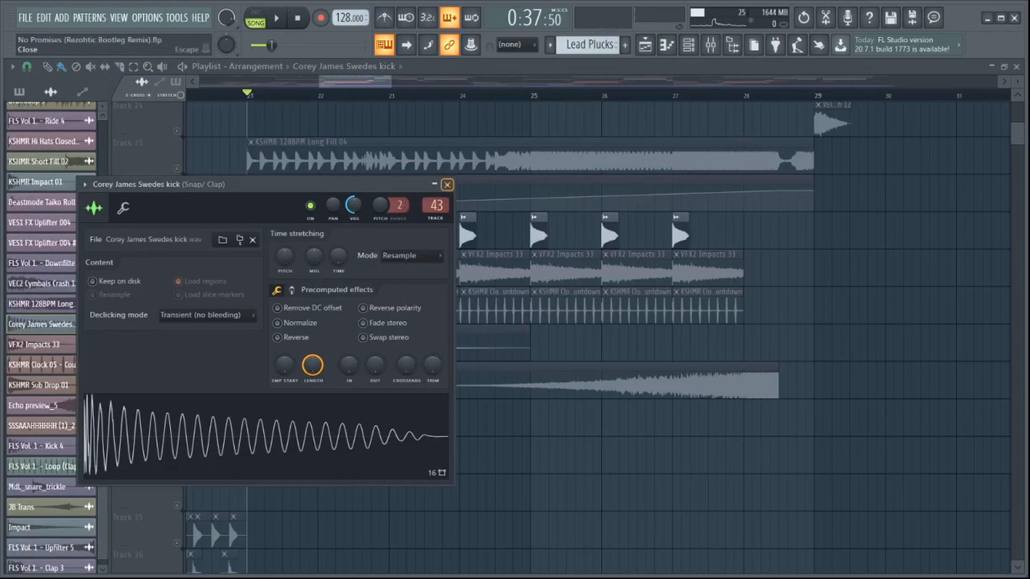
click(446, 184)
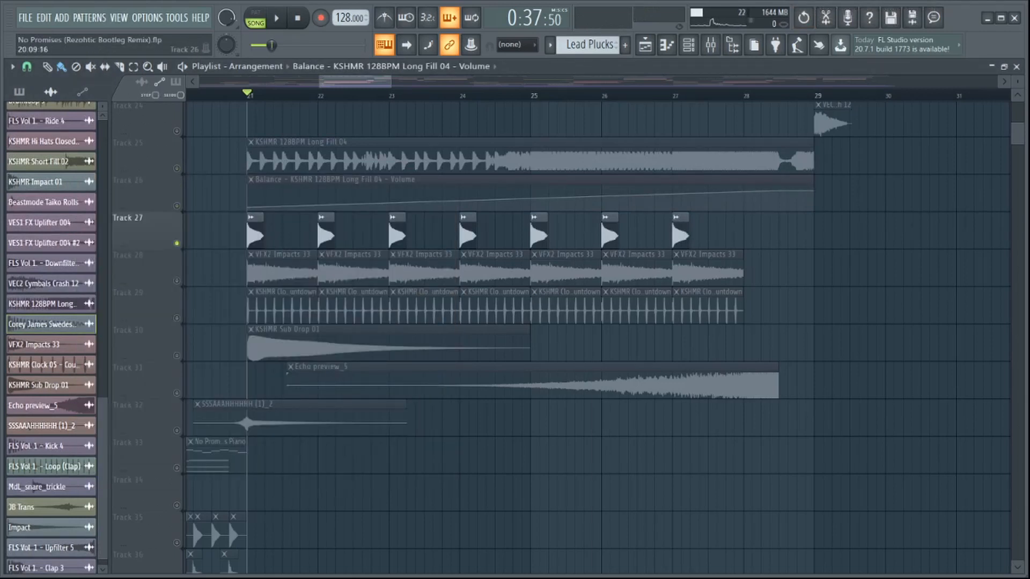
click(176, 168)
click(176, 206)
key(space)
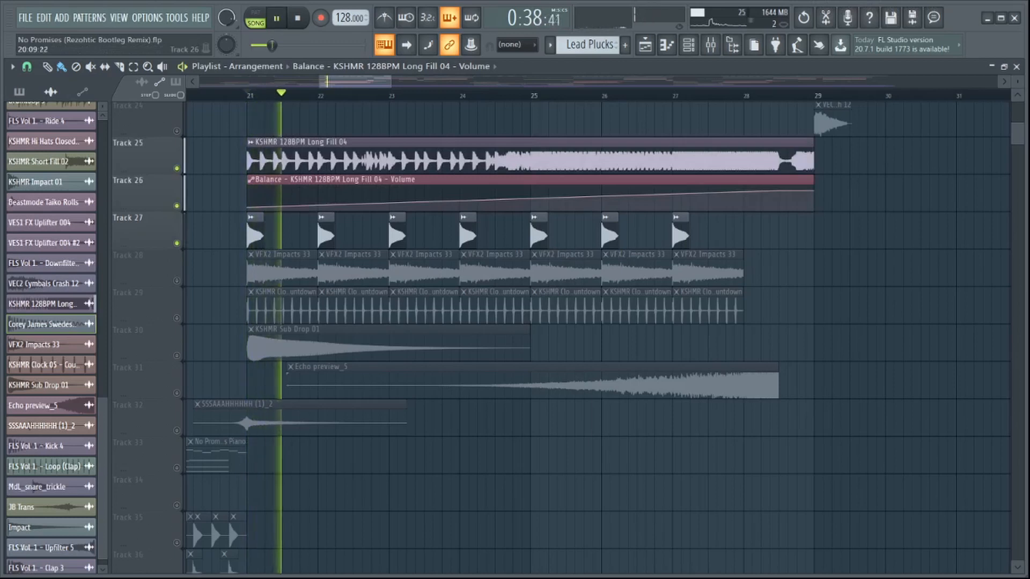
scroll(145, 231, down, 1)
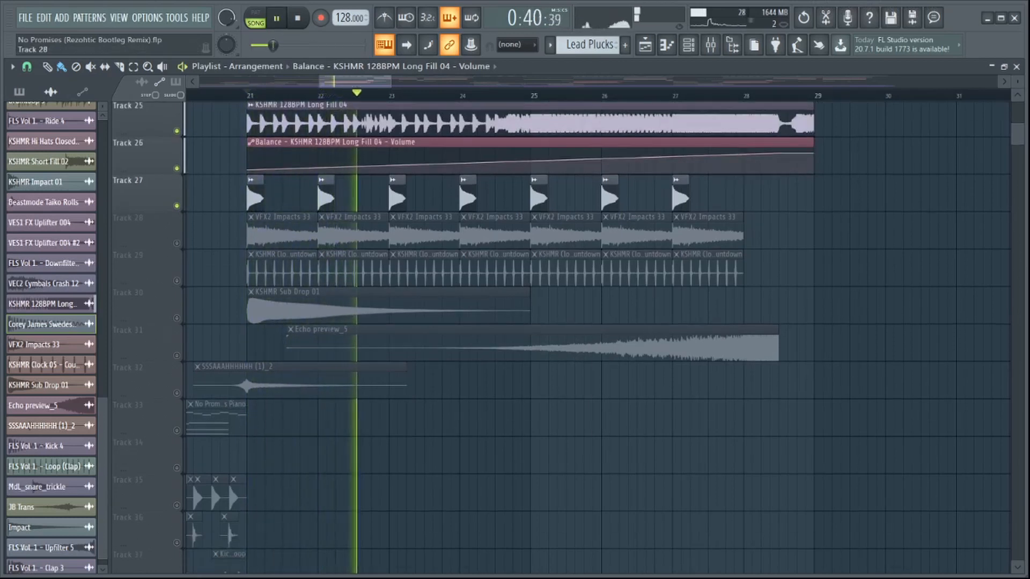
key(space)
- Unmute Track 28 and play the build-up from bar 21 with the VFX2 Impacts 33 clips
click(177, 243)
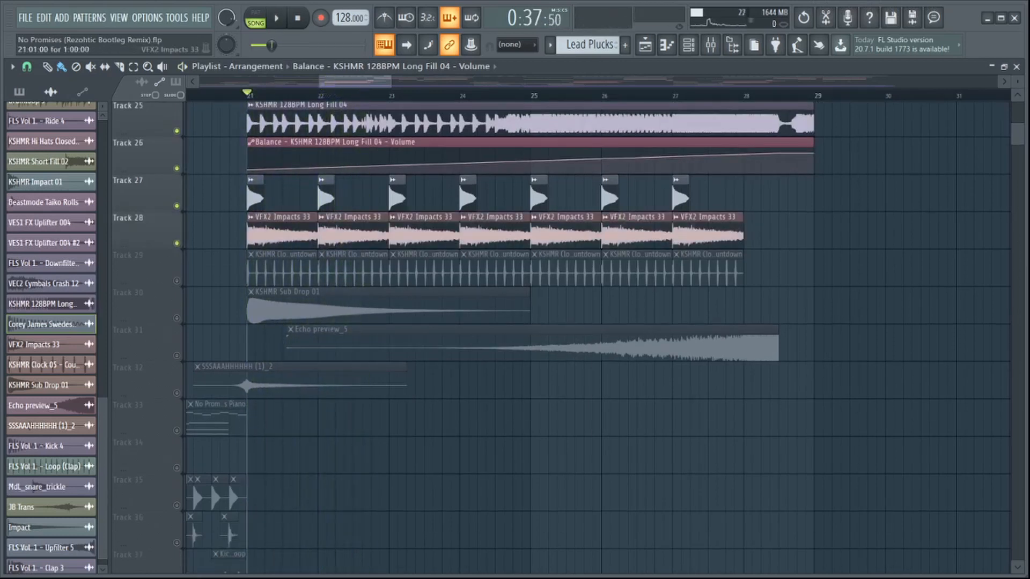
key(space)
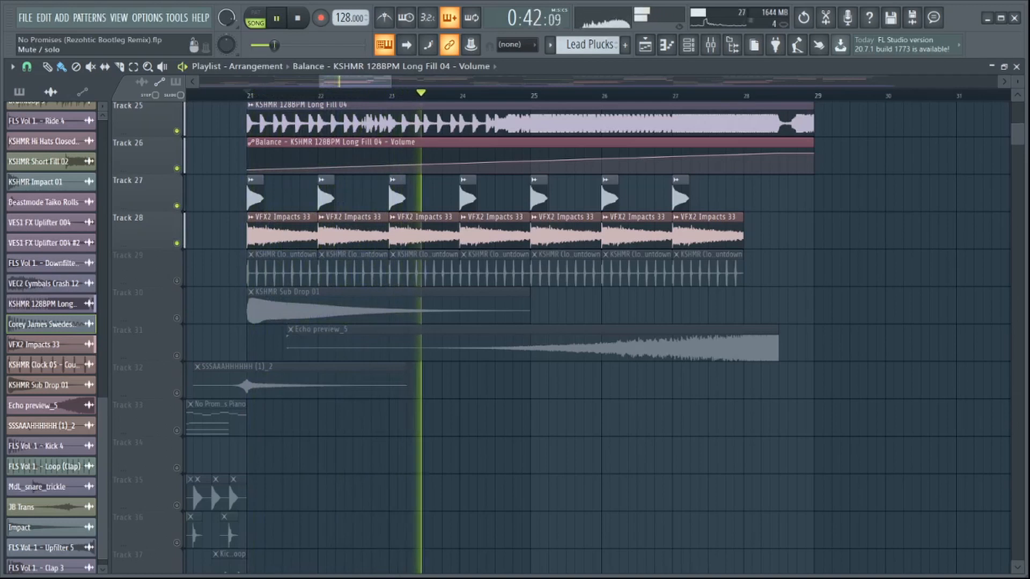
key(space)
- Unmute Track 29 and play the build-up from bar 21 with the KSHMR Clock 05 - Countdown clips
click(177, 280)
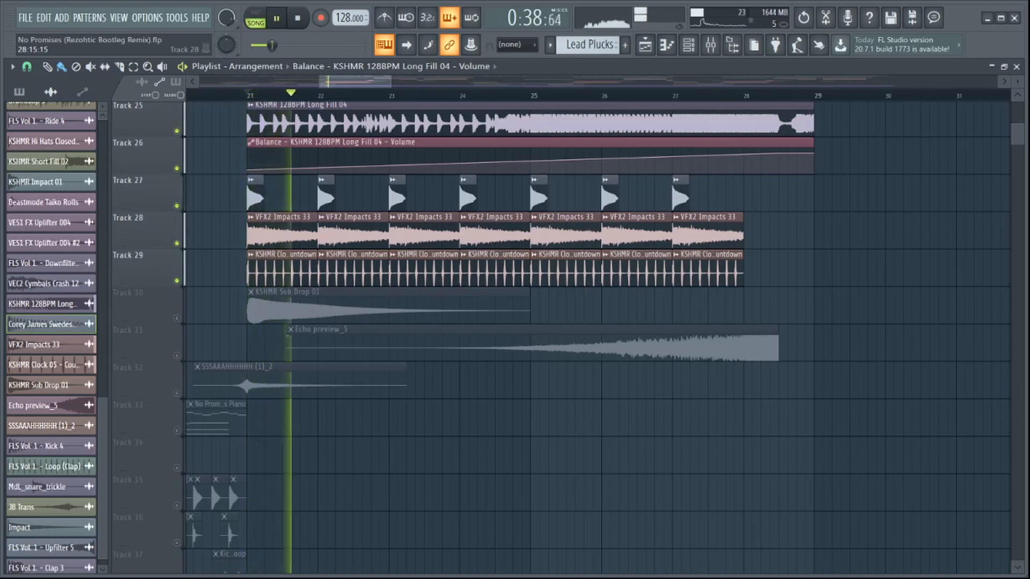
scroll(709, 306, down, 1)
scroll(709, 306, up, 6)
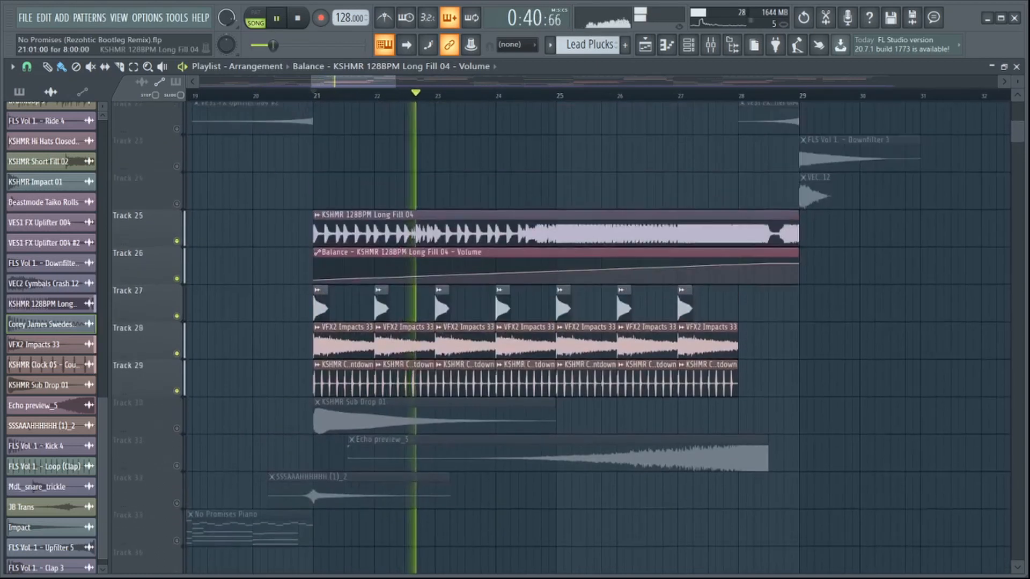
scroll(710, 306, down, 4)
scroll(710, 306, down, 3)
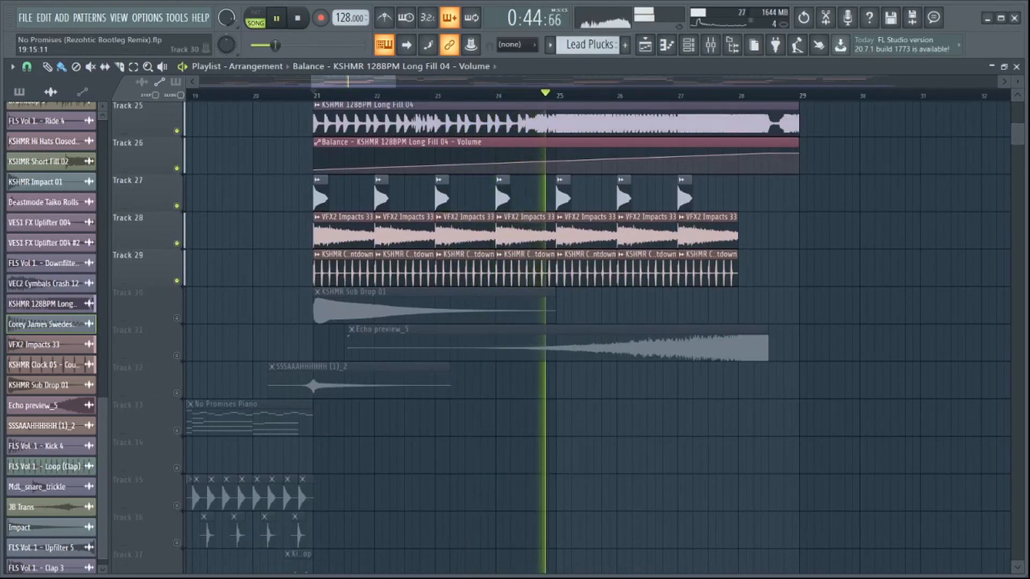
key(space)
- Unmute Track 30 and play the build-up from bar 21 with KSHMR Sub Drop 01
click(176, 318)
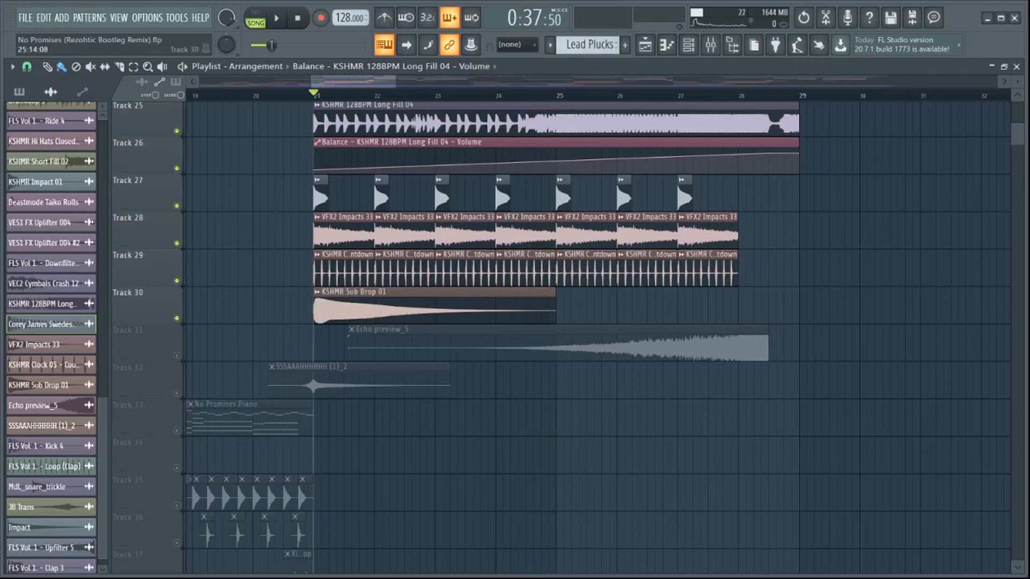
key(space)
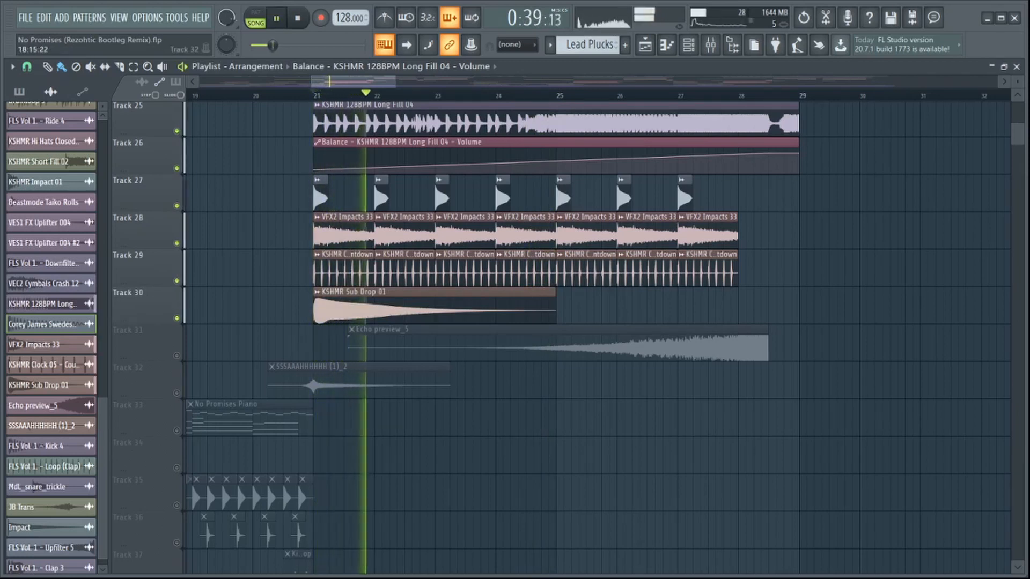
key(space)
- Unmute Track 32 and inspect the channel settings of its SSSAAAHHHHHH (1)_2 sample
click(176, 393)
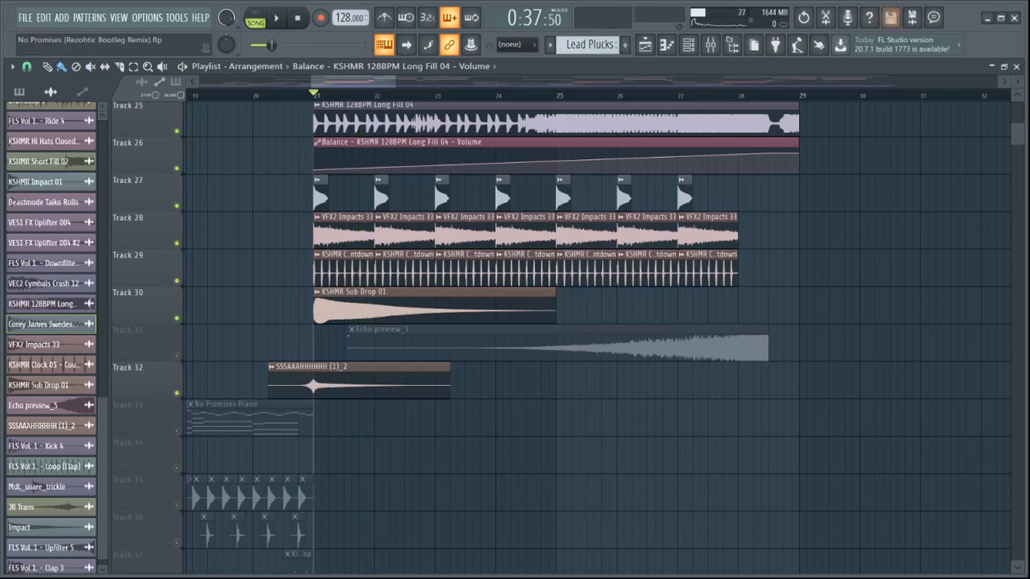
double_click(310, 374)
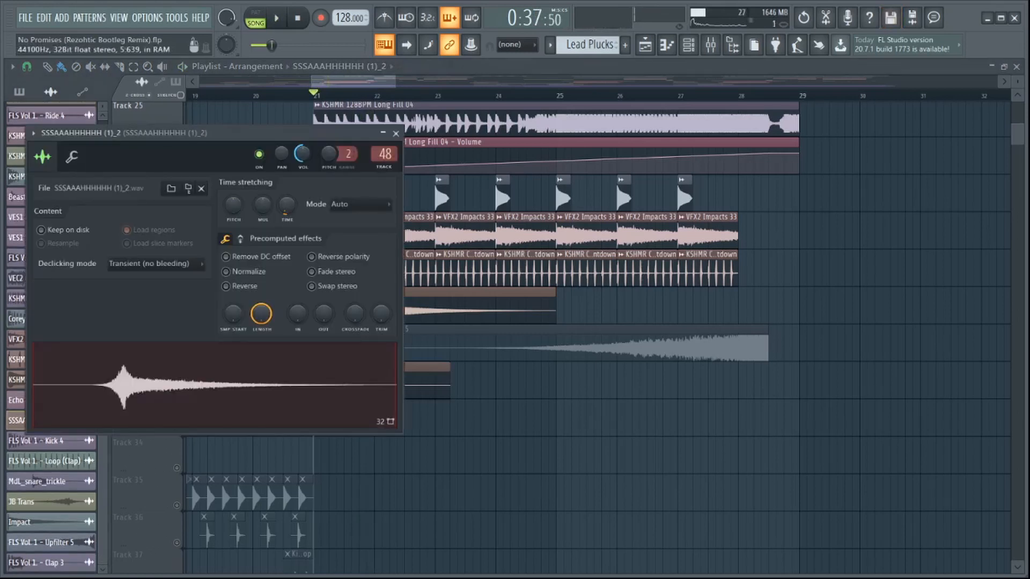
click(395, 133)
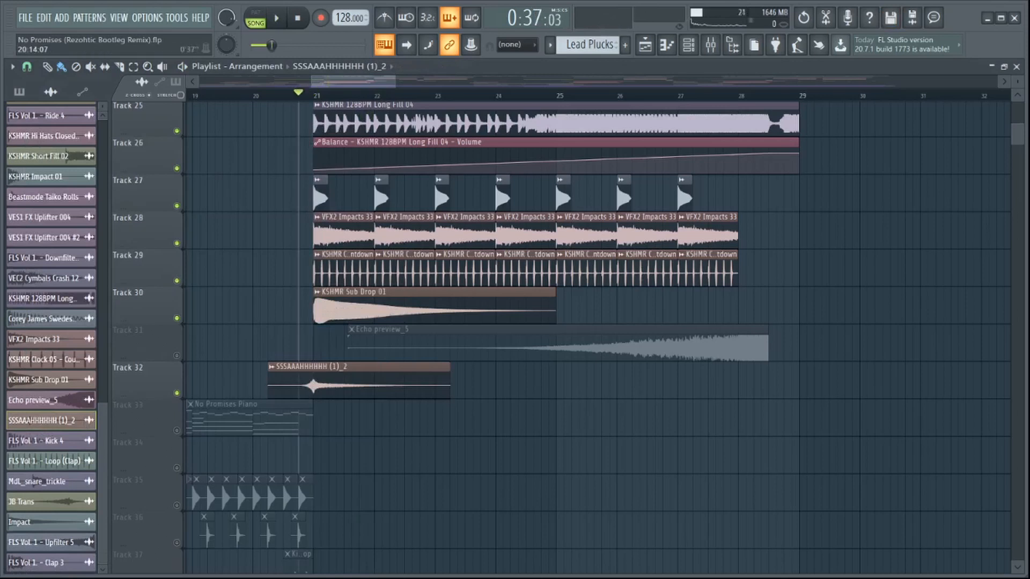
- Solo Track 31 and play the rising Echo preview_5 clip from bar 25
click(177, 355)
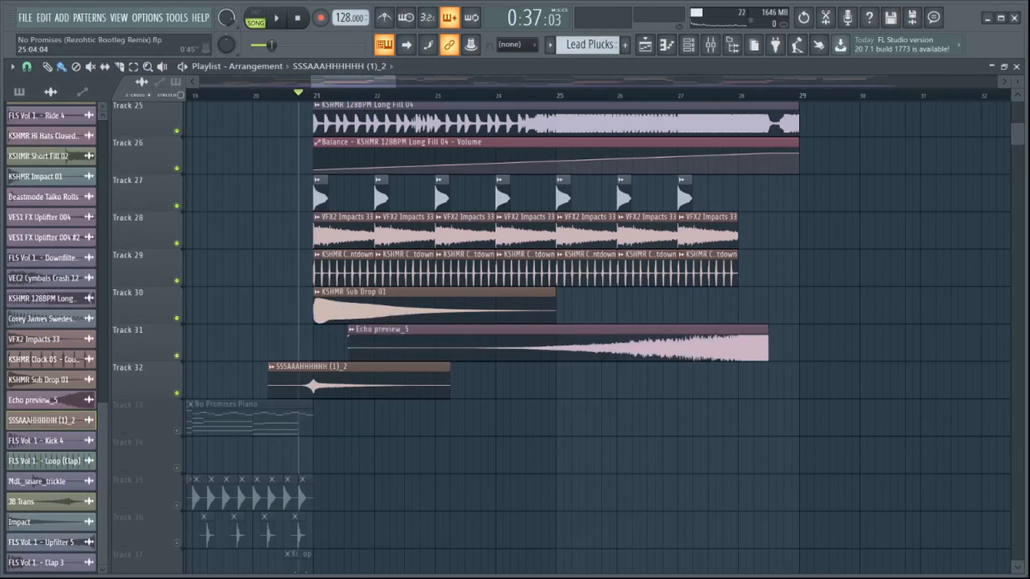
right_click(177, 355)
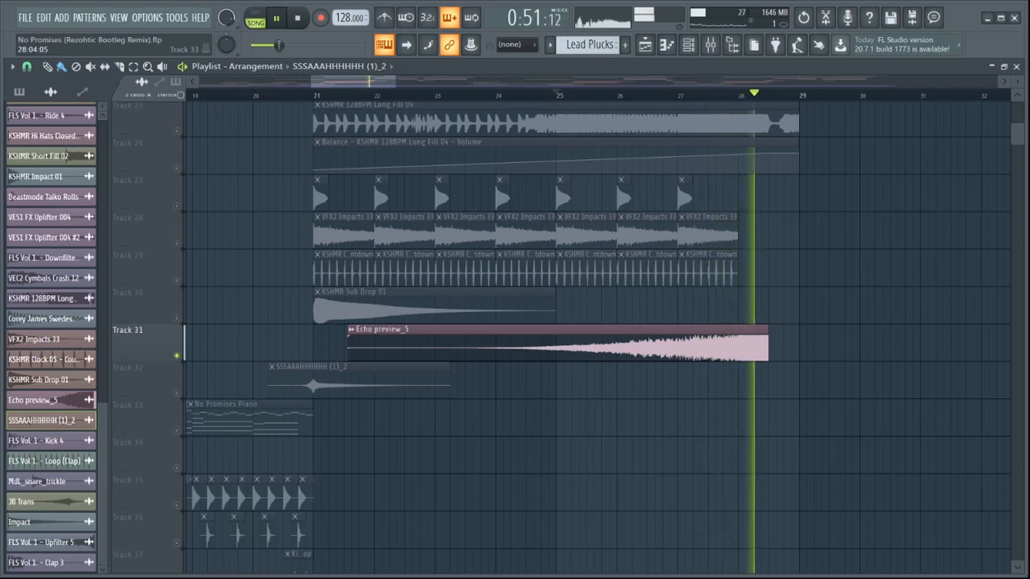
key(space)
- Unmute Tracks 25 to 30 and Track 32 alongside Track 31, and move the playhead to just before bar 21
click(176, 394)
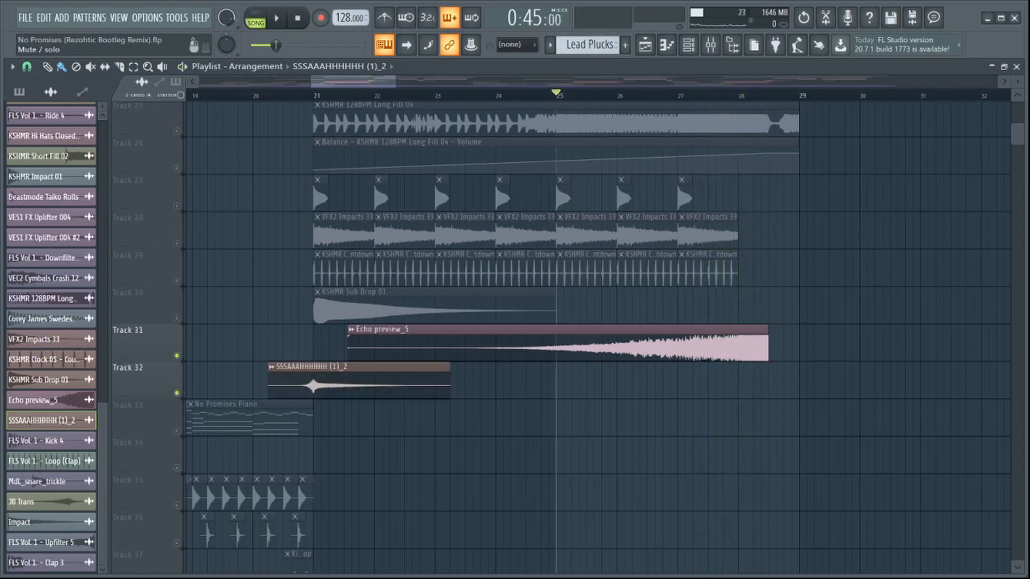
click(176, 319)
click(176, 281)
click(176, 243)
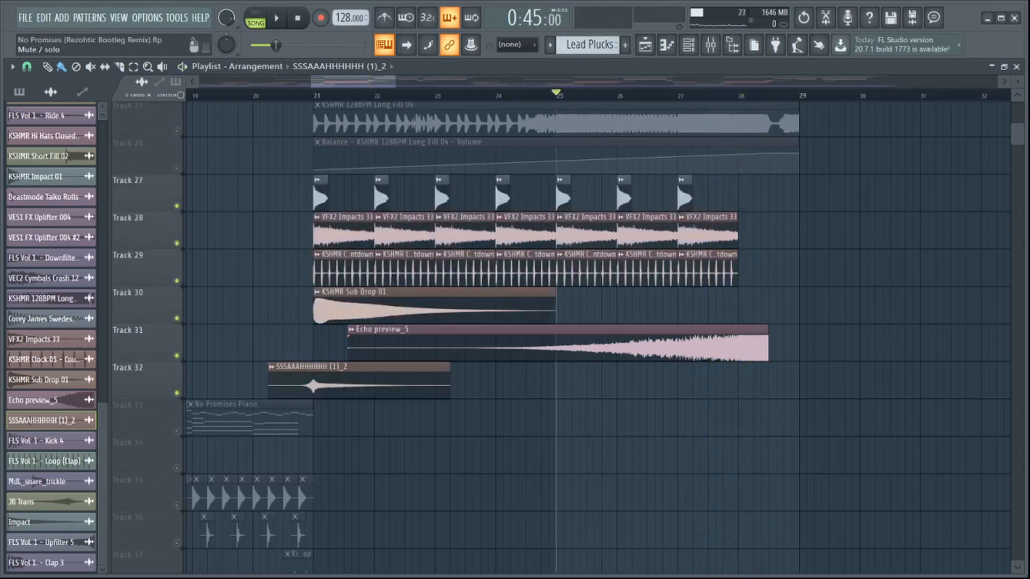
click(177, 169)
click(176, 130)
scroll(176, 131, up, 3)
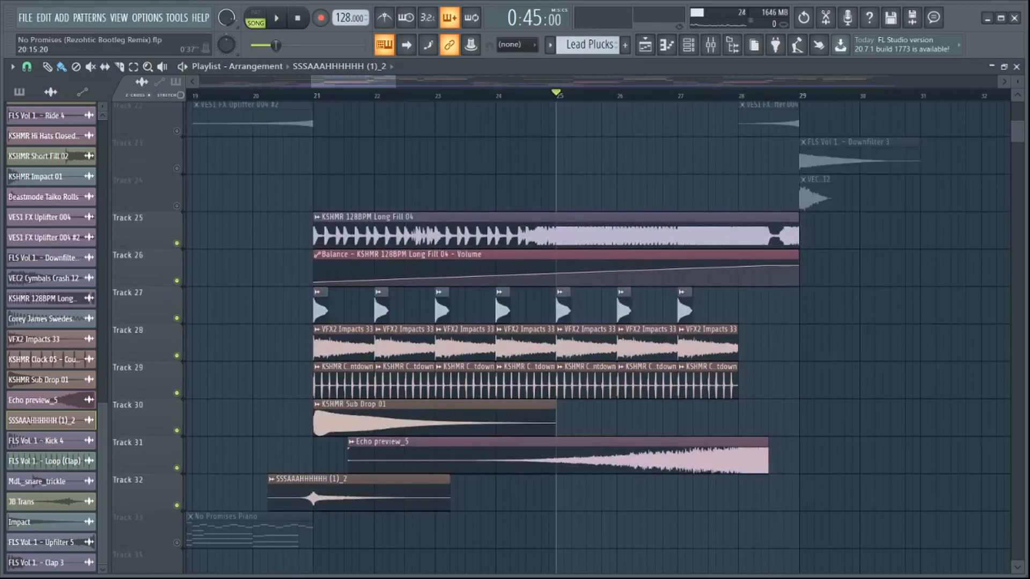
scroll(290, 333, up, 4)
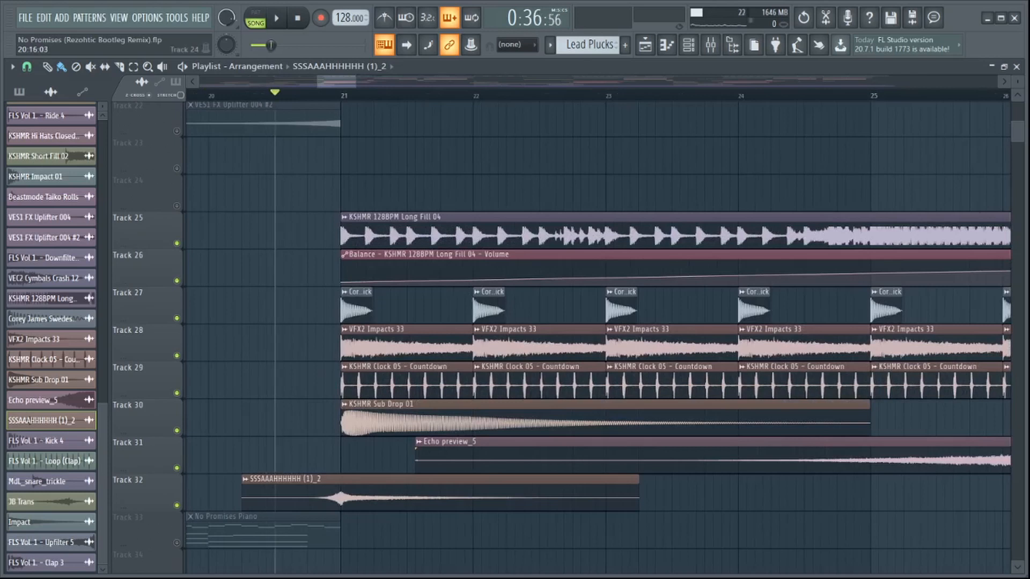
- Unmute Tracks 20 to 22 while playing the build-up from just before bar 21 to just past bar 29
scroll(349, 333, down, 3)
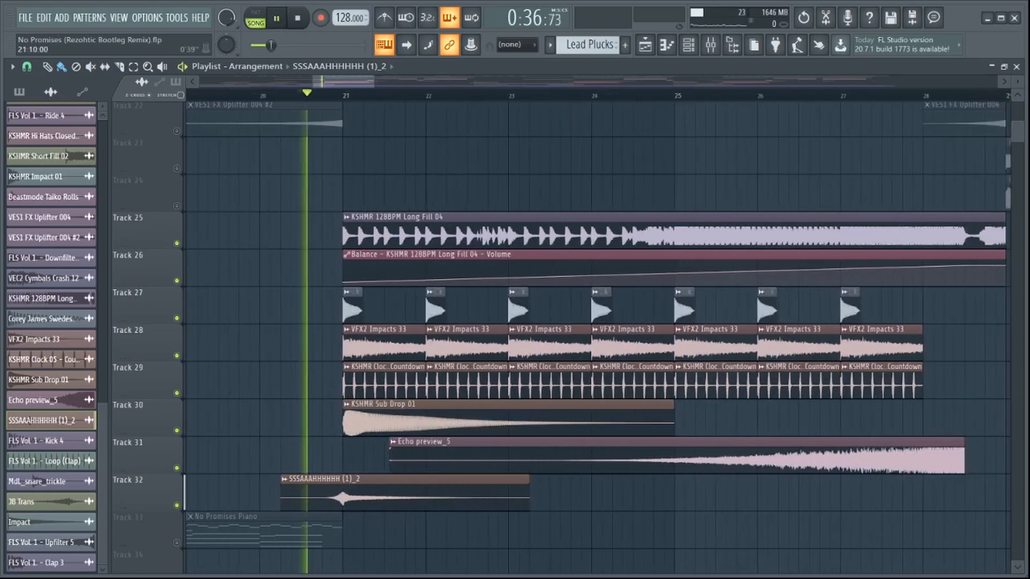
scroll(387, 230, down, 2)
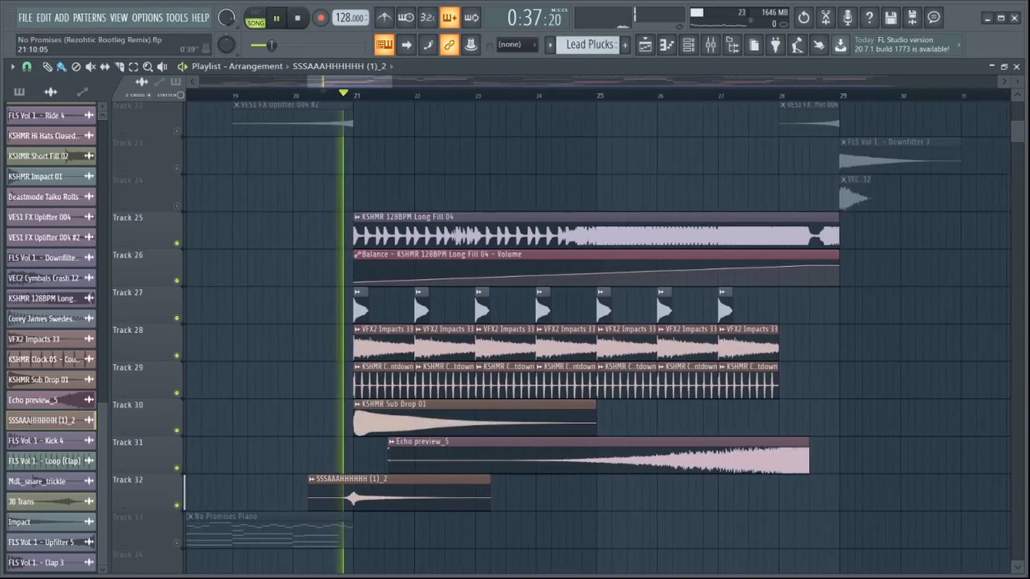
scroll(536, 230, up, 4)
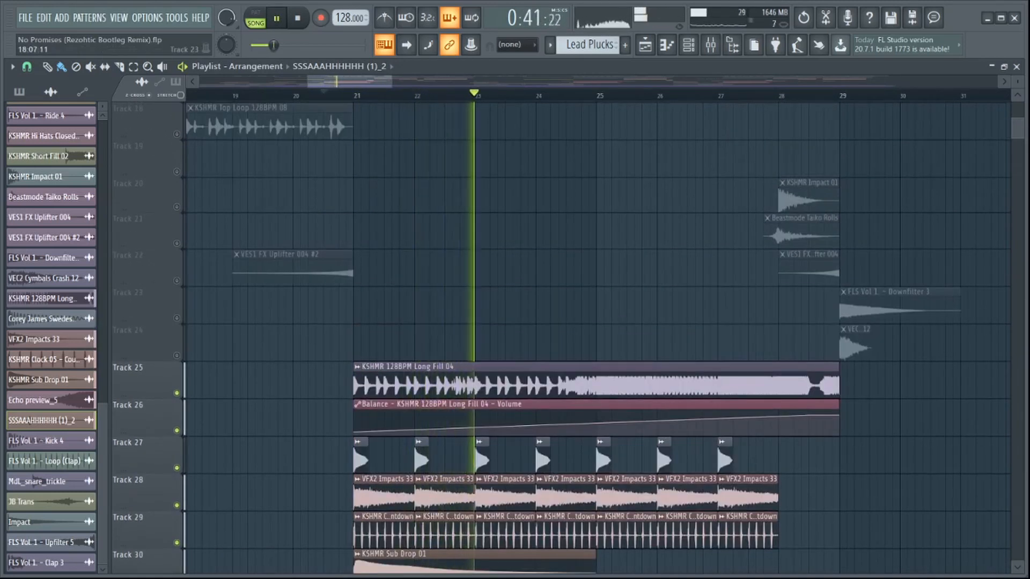
click(177, 281)
click(177, 243)
click(176, 207)
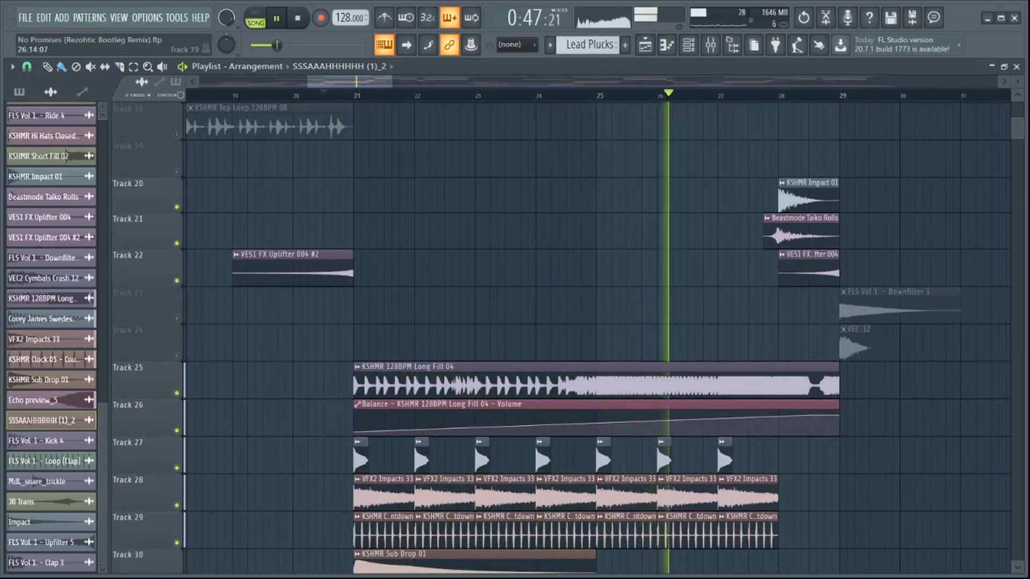
scroll(553, 338, down, 2)
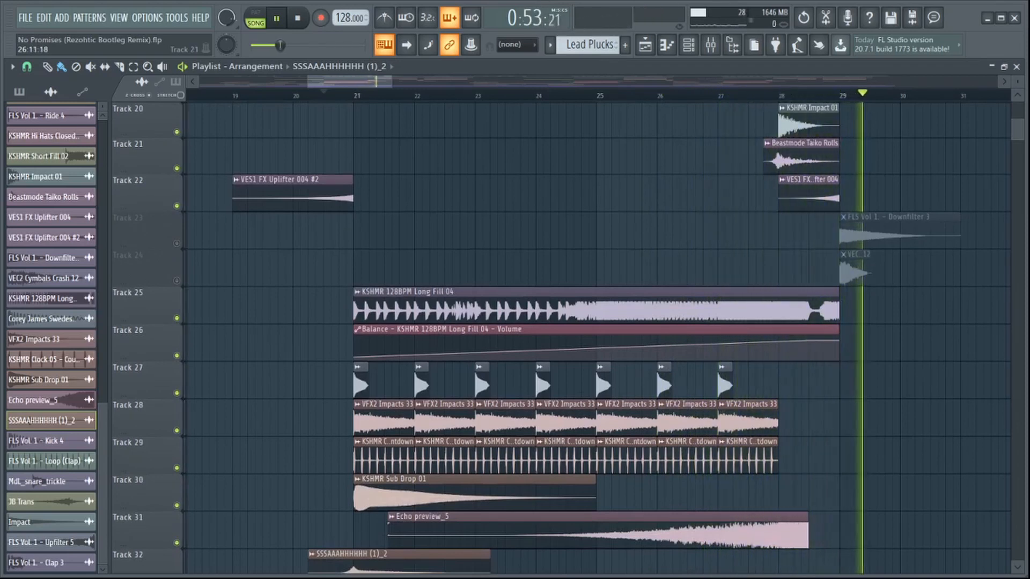
key(space)
- Unmute Track 9 with the Lead Plucks, Track 5 with the Leads, and the Hey! track
scroll(552, 338, down, 18)
scroll(553, 338, up, 20)
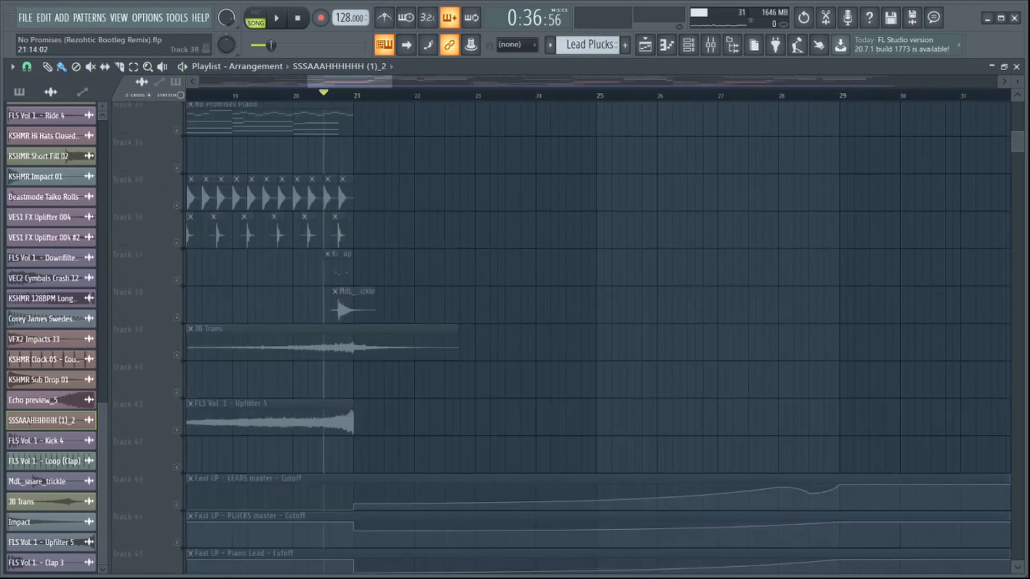
scroll(599, 338, up, 5)
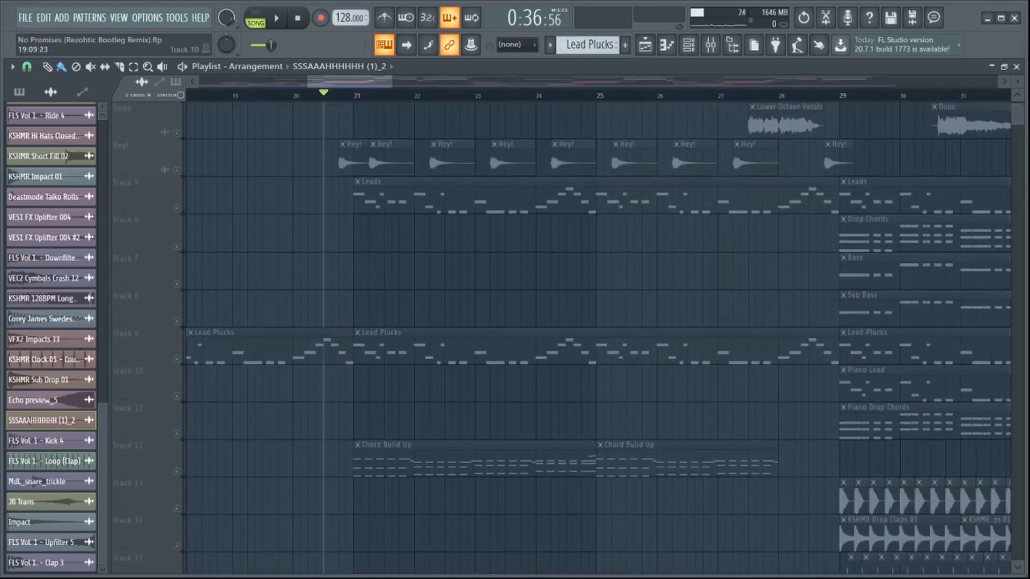
scroll(145, 273, up, 2)
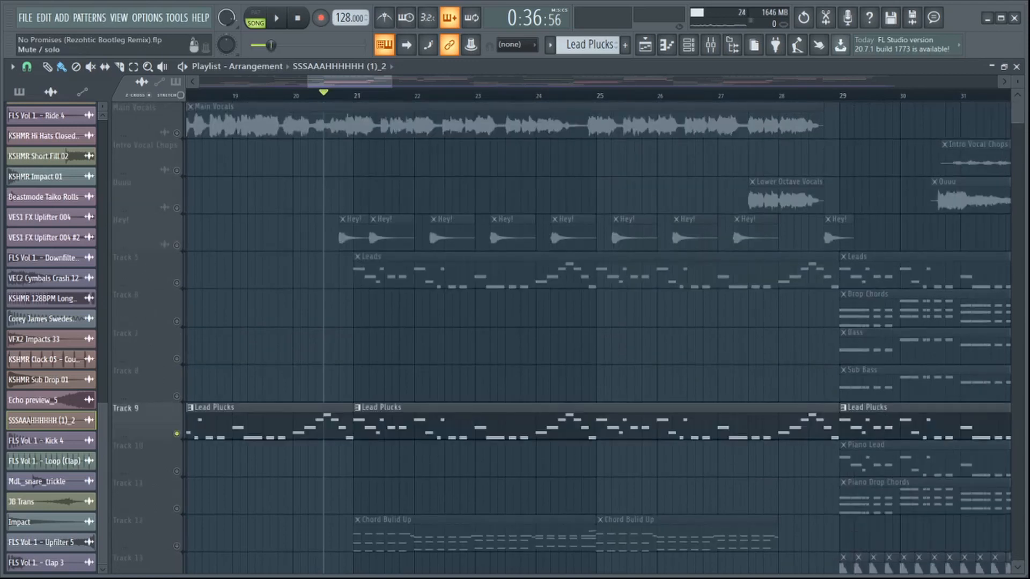
click(176, 283)
click(176, 245)
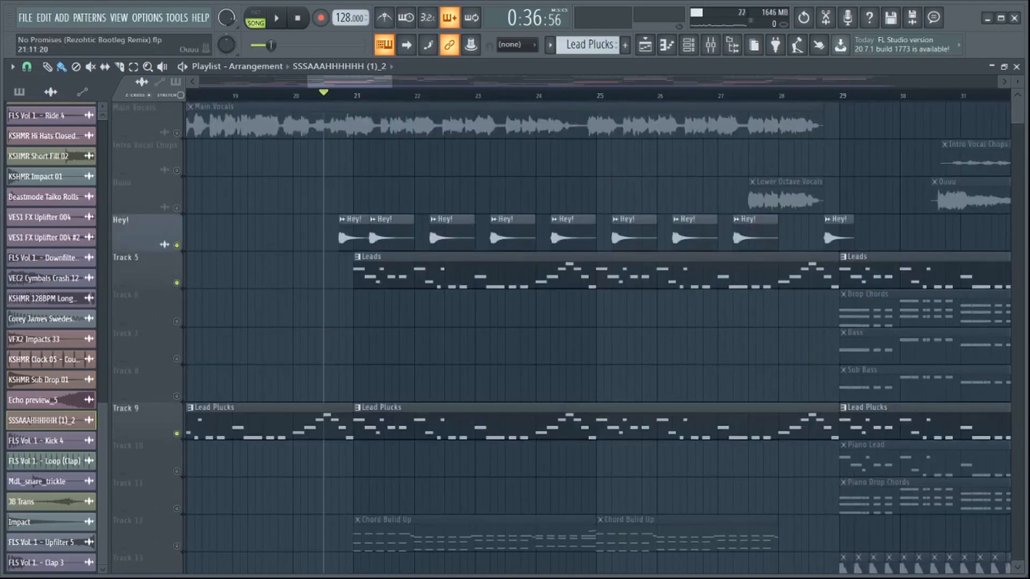
- Unmute Tracks 43 to 46 with the LEADS, PLUCKS, Piano Lead and Love Philter cutoff automations
scroll(598, 338, down, 7)
scroll(598, 338, up, 6)
scroll(599, 338, down, 10)
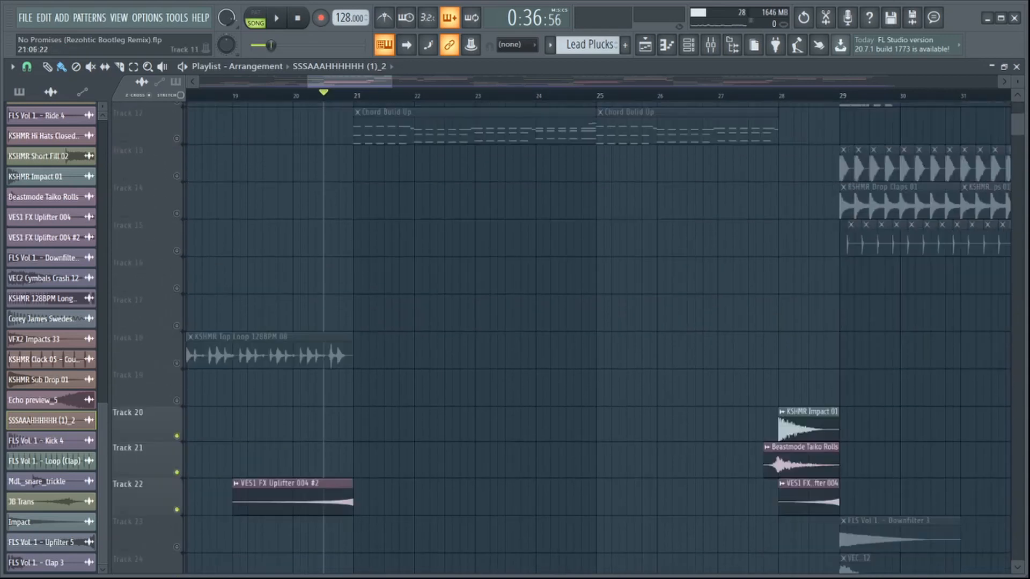
scroll(145, 268, down, 20)
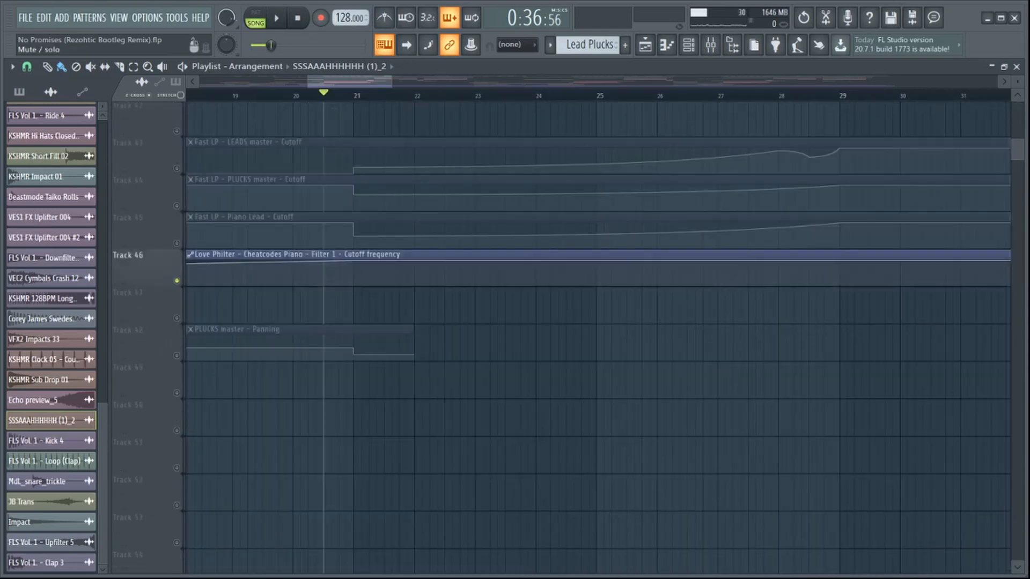
click(176, 206)
click(176, 168)
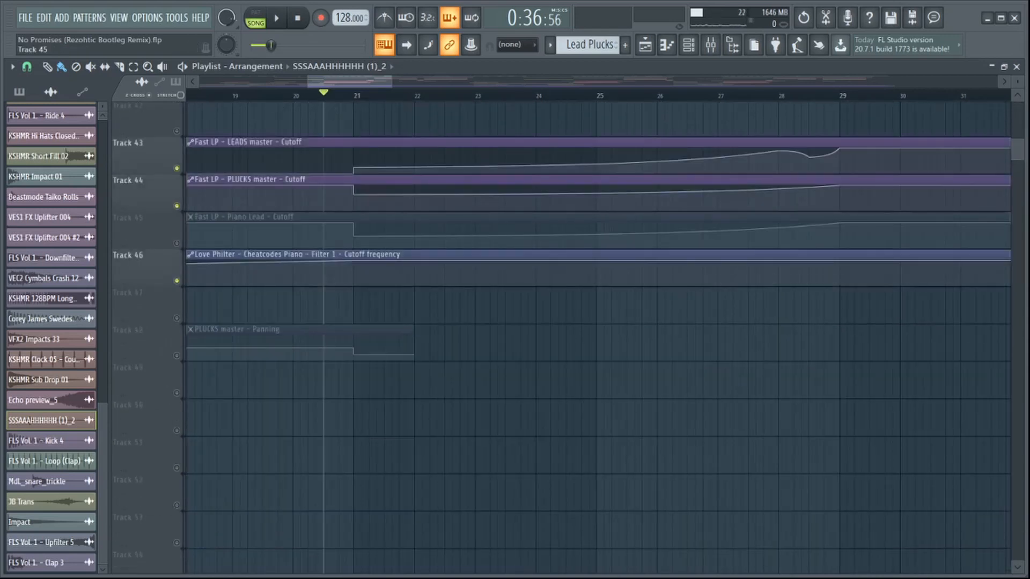
click(176, 243)
- Play the build-up with leads, plucks and filter automation from just before bar 21 to nearly bar 29
scroll(602, 306, up, 7)
key(space)
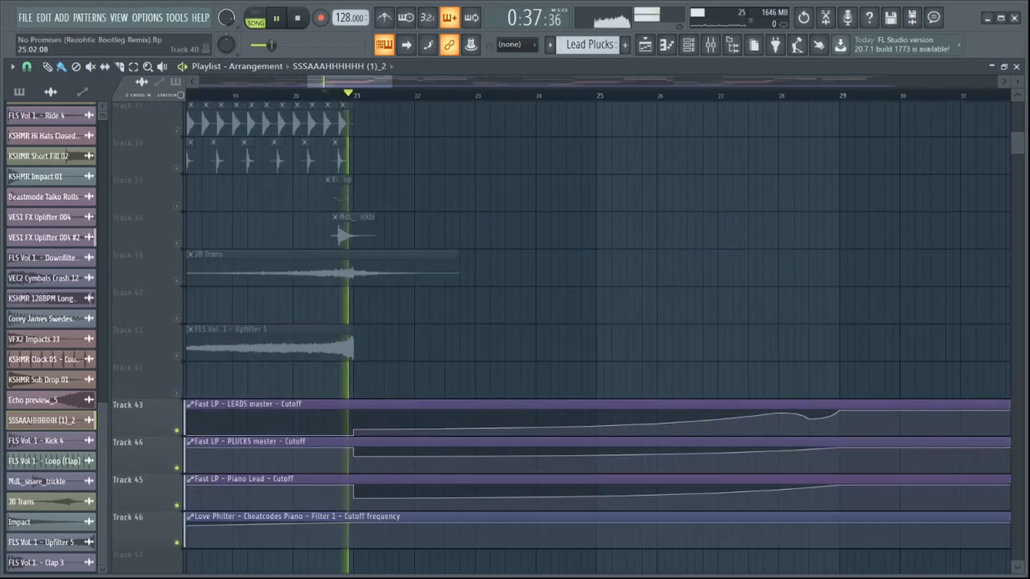
scroll(598, 338, up, 19)
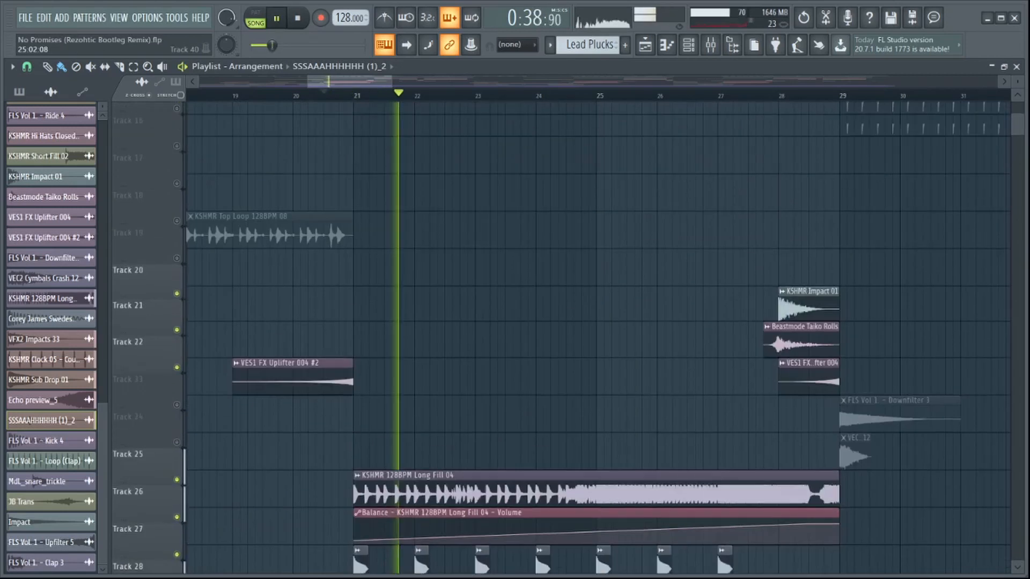
scroll(599, 337, up, 15)
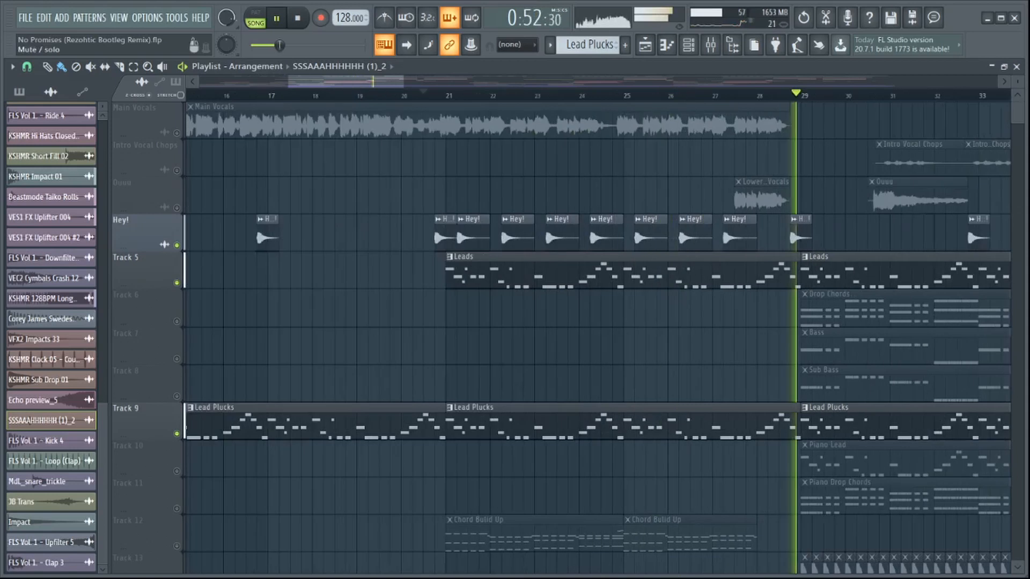
key(space)
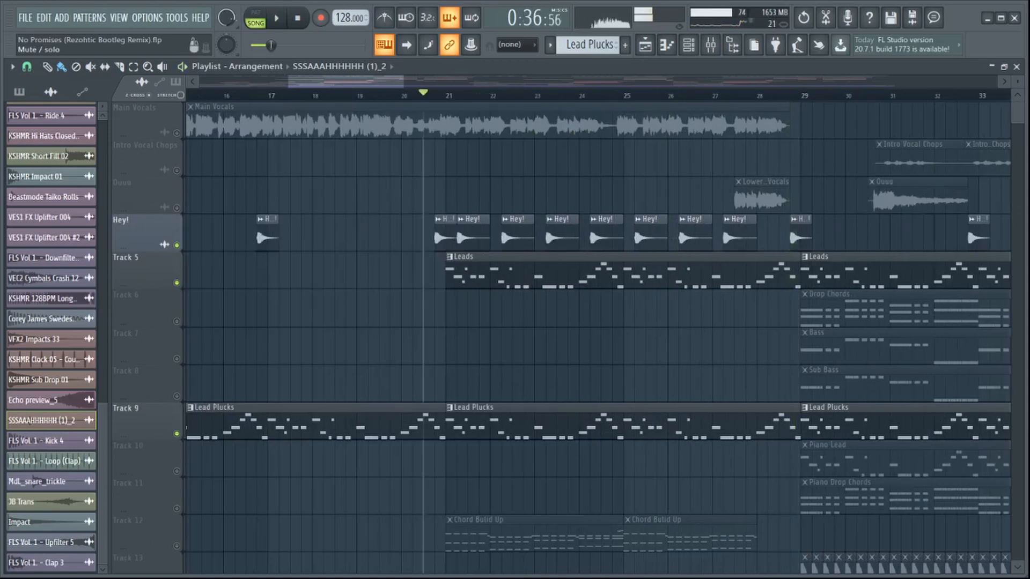
- Unmute all playlist tracks and move the playhead to bar 13
scroll(598, 333, down, 1)
scroll(666, 154, down, 10)
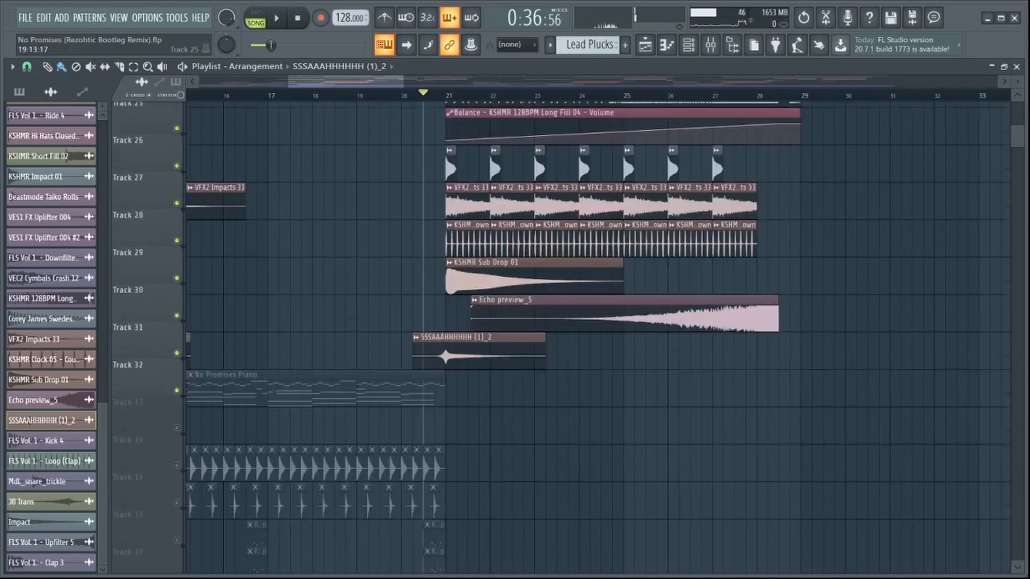
scroll(666, 154, down, 6)
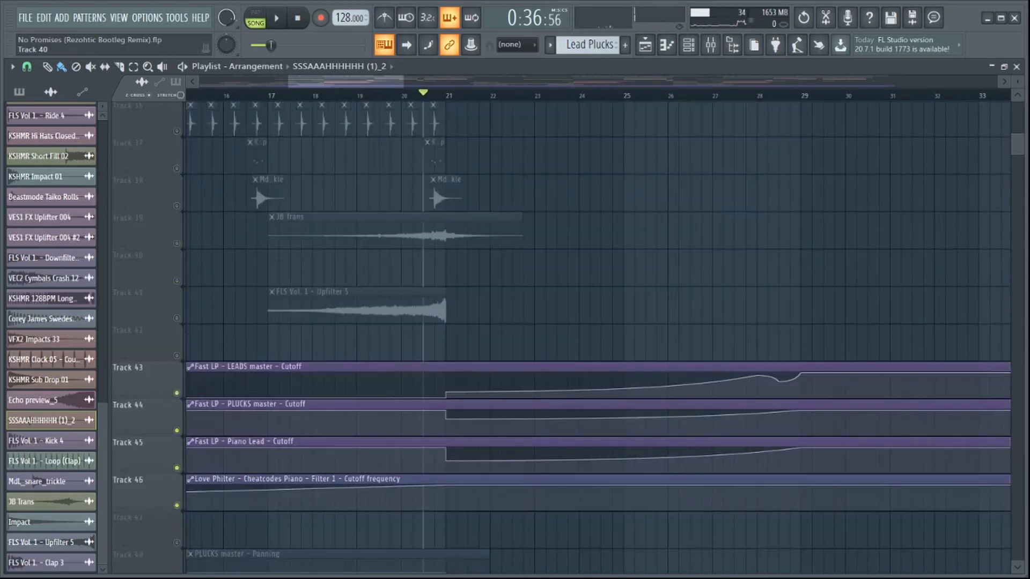
scroll(577, 139, up, 10)
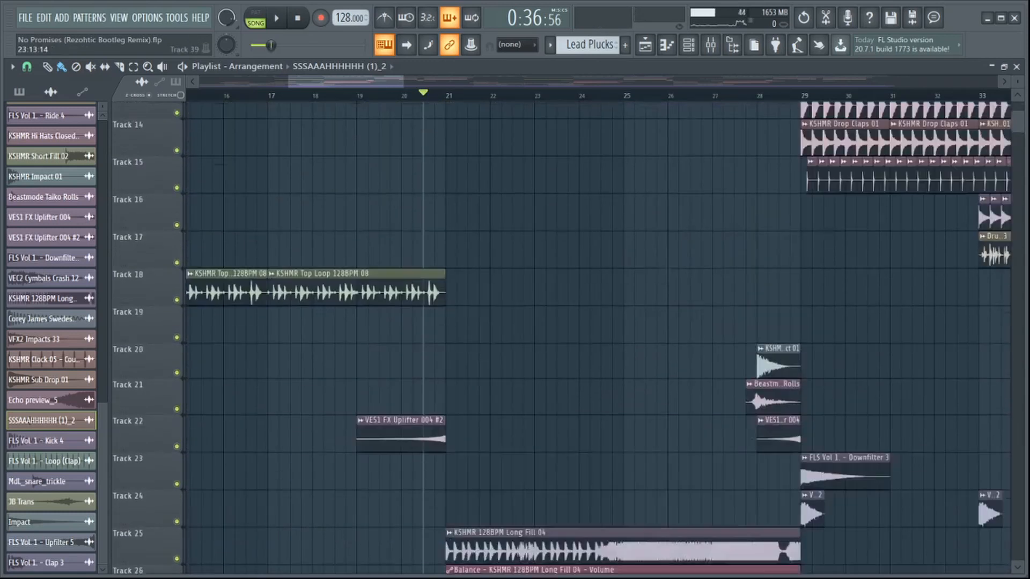
scroll(598, 338, up, 6)
scroll(598, 338, left, 5)
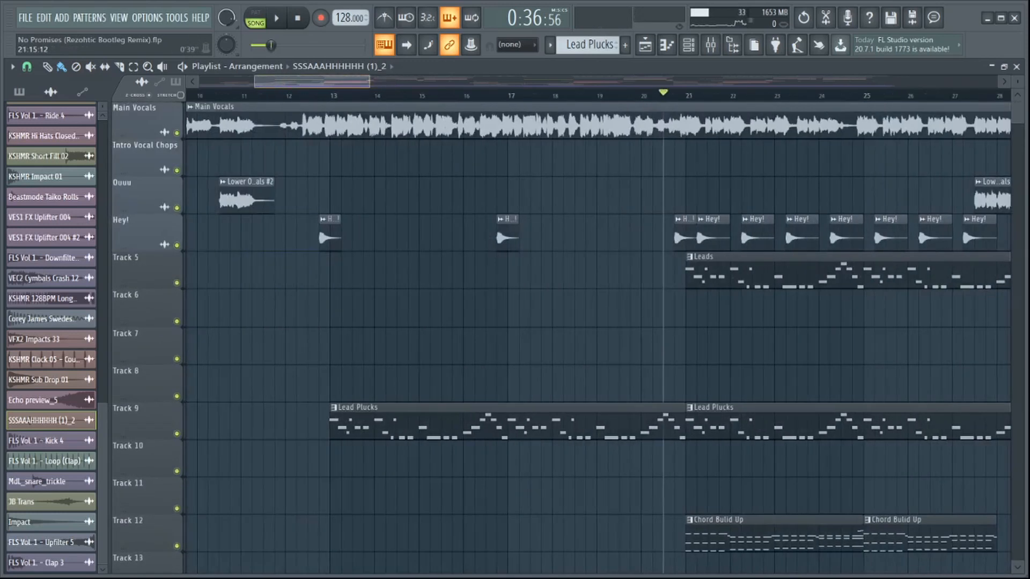
scroll(562, 339, down, 4)
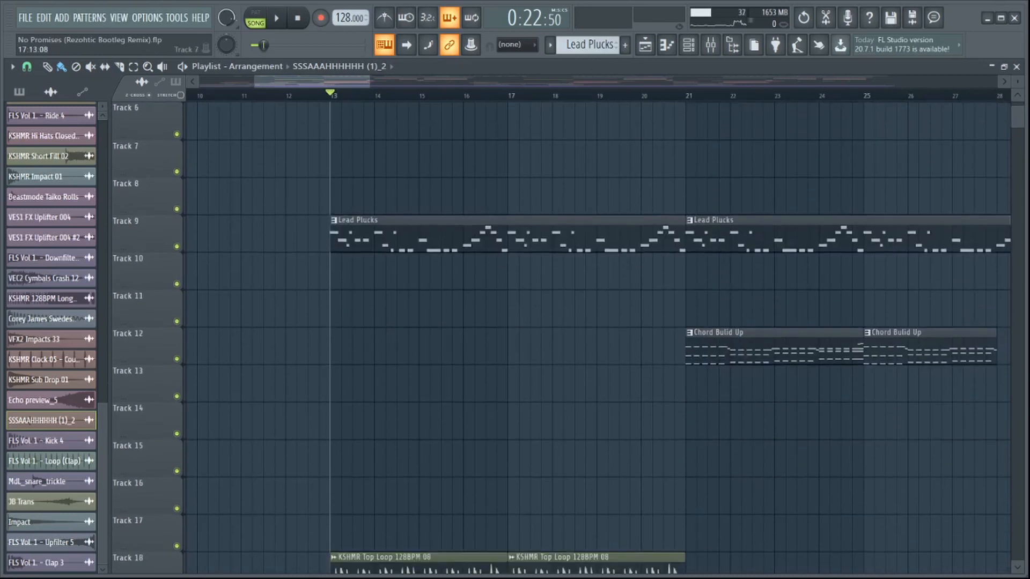
- Examine the arrangement before the first drop, from the vocals and Lead Plucks down to the drum and transition layers
scroll(562, 338, up, 2)
scroll(462, 341, right, 5)
scroll(413, 341, down, 4)
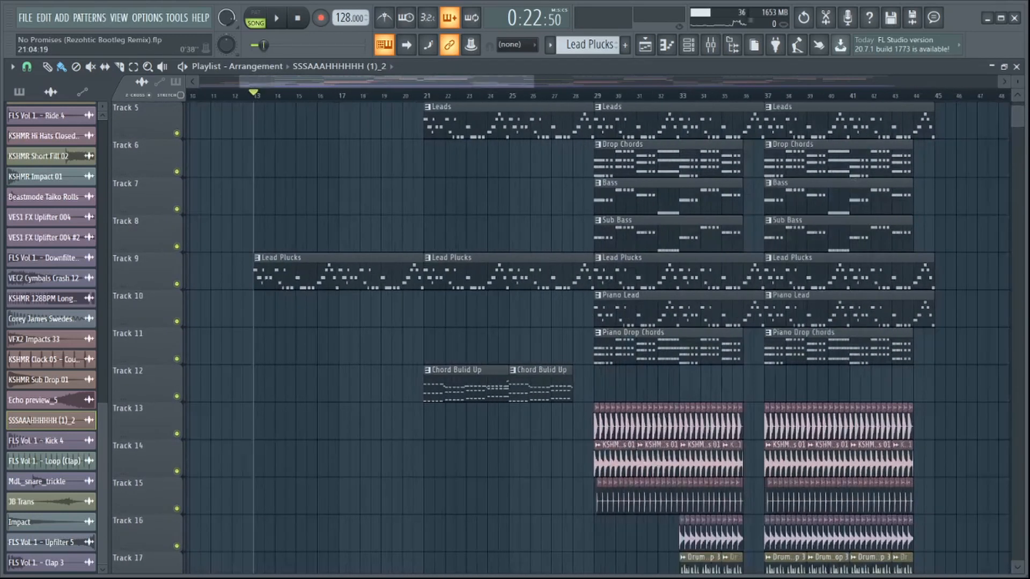
scroll(413, 340, up, 2)
scroll(598, 338, up, 4)
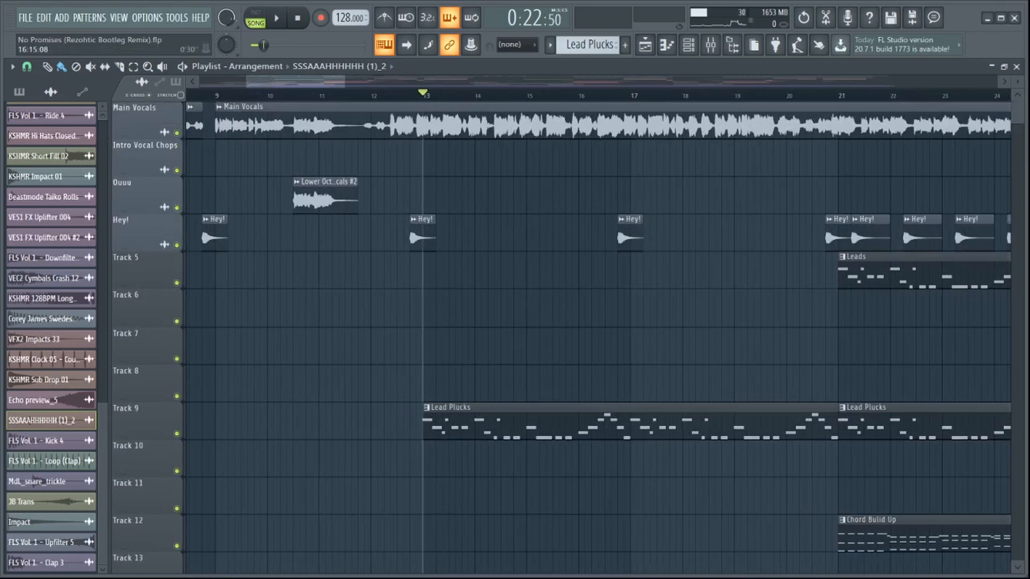
scroll(617, 338, down, 2)
scroll(617, 338, down, 7)
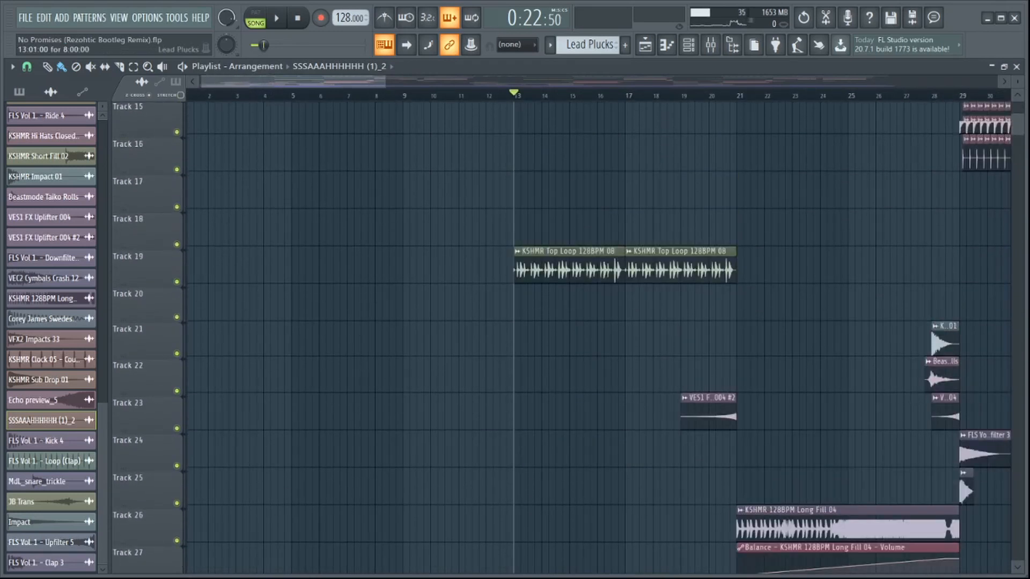
scroll(598, 338, up, 3)
scroll(599, 338, down, 9)
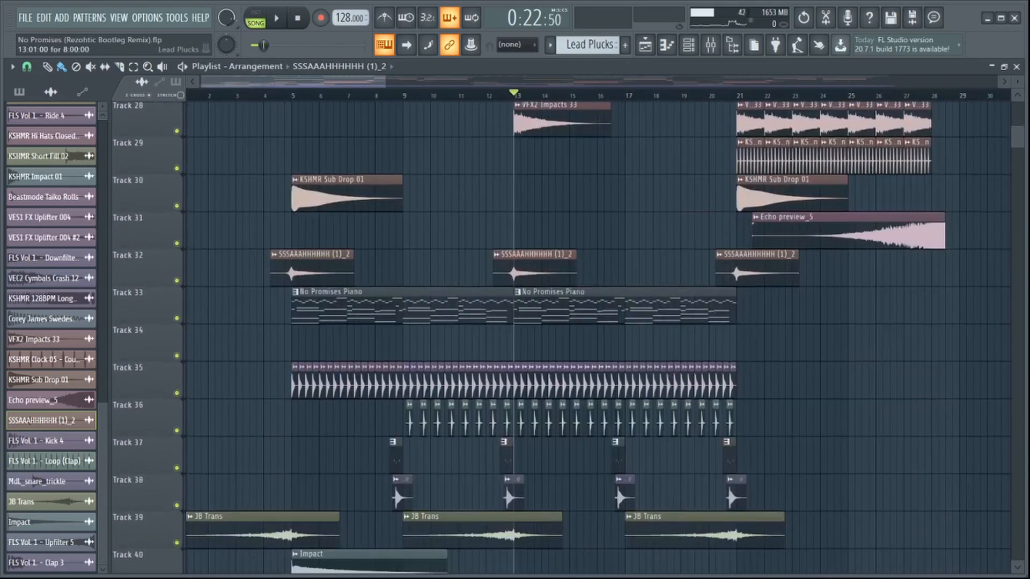
scroll(598, 338, down, 2)
scroll(598, 338, up, 12)
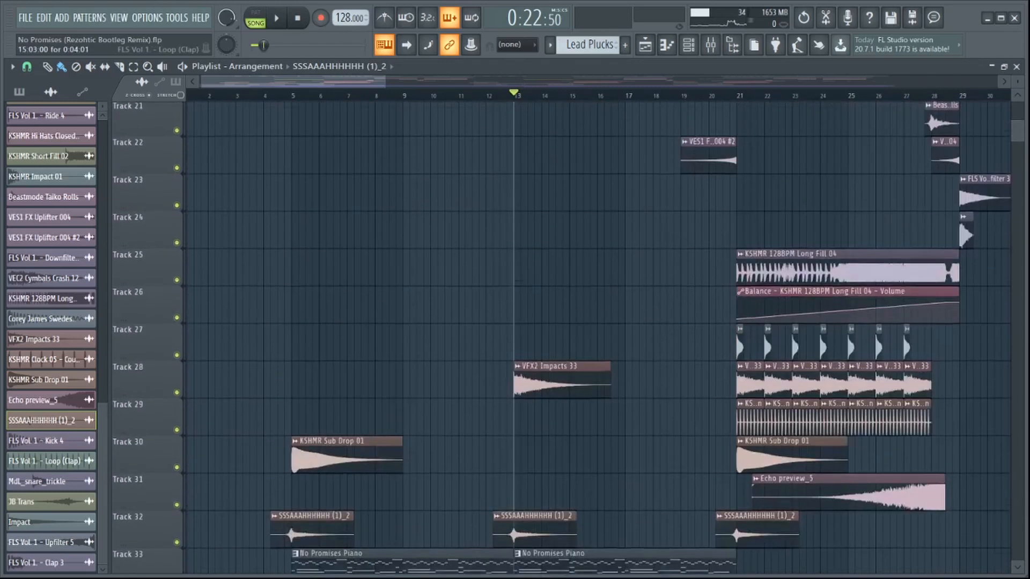
scroll(598, 338, up, 6)
scroll(598, 338, down, 2)
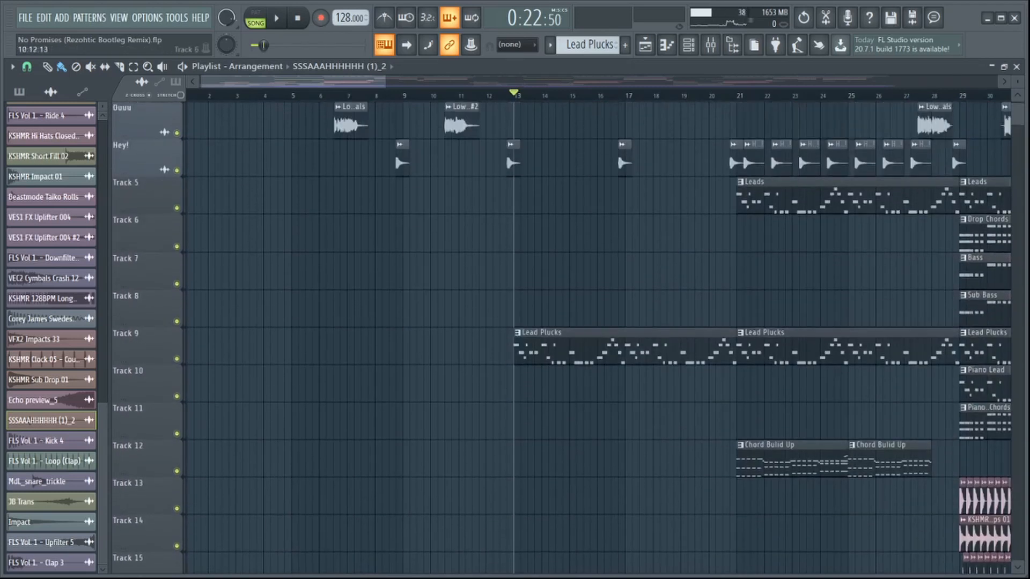
- Move the playhead to bar 5, solo Track 33 and play the No Promises Piano
scroll(598, 338, down, 15)
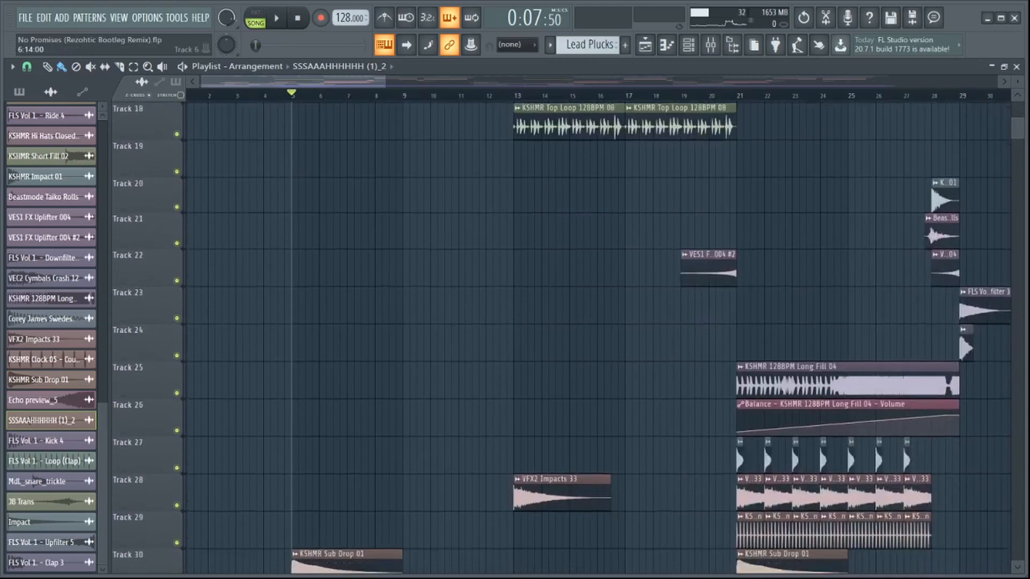
right_click(177, 206)
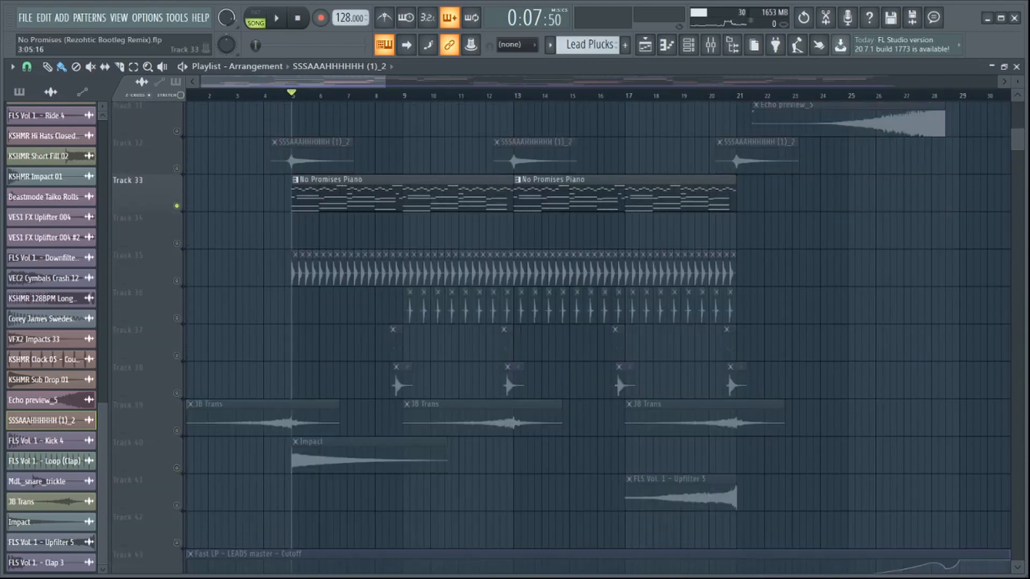
scroll(456, 193, up, 1)
scroll(598, 338, up, 8)
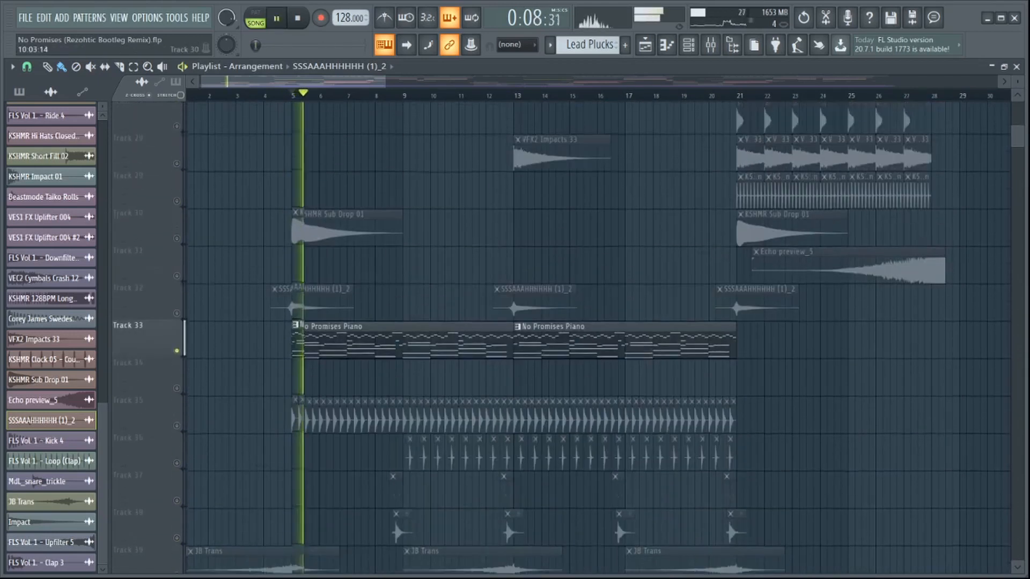
scroll(598, 338, up, 2)
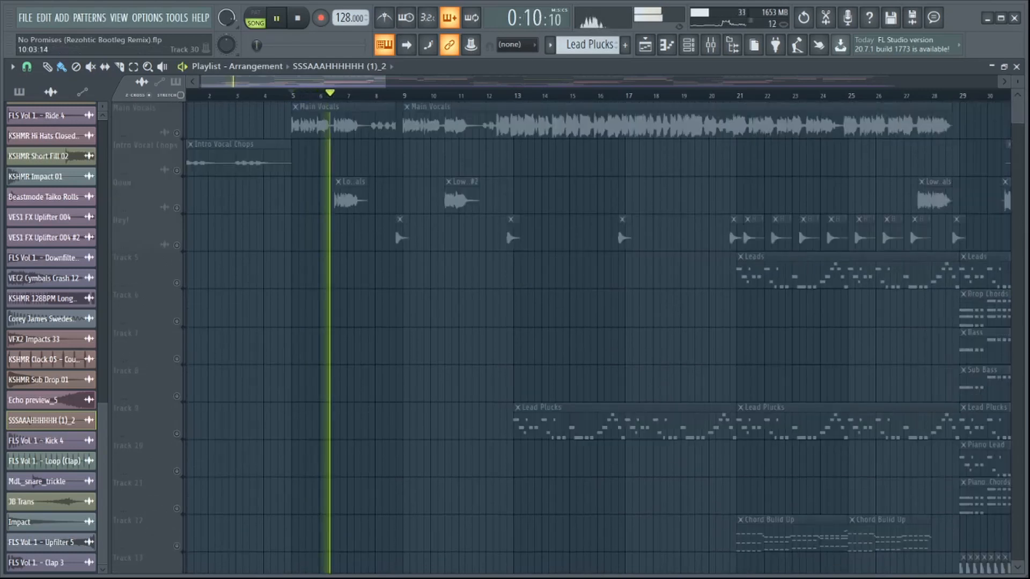
- Unmute the Main Vocals track and replay the verse with the piano from bar 5 to past bar 8
key(space)
click(177, 132)
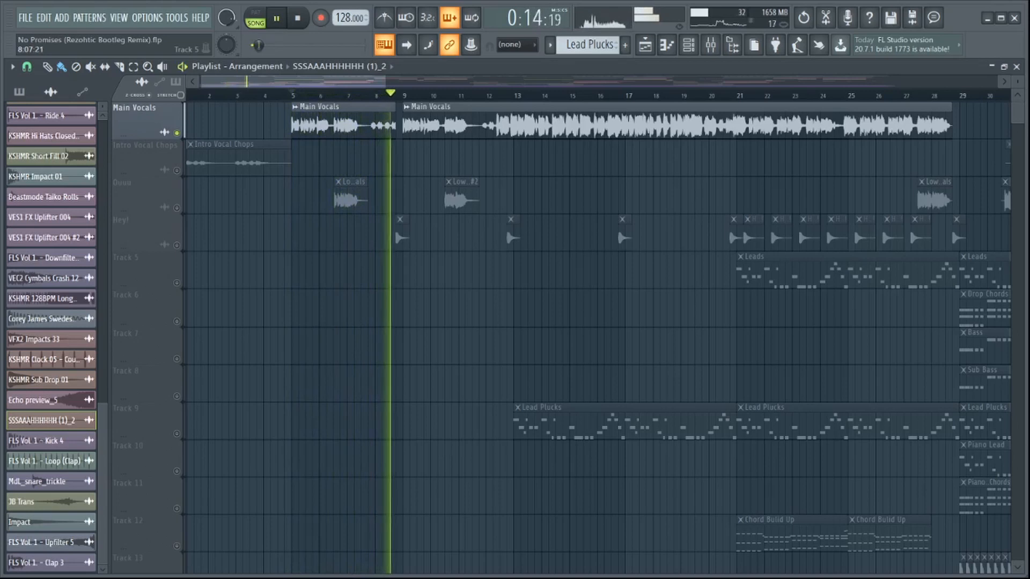
key(space)
- Solo Track 30 with KSHMR Sub Drop 01 and unmute Tracks 32 and 33 alongside it
scroll(595, 321, down, 3)
scroll(298, 196, down, 20)
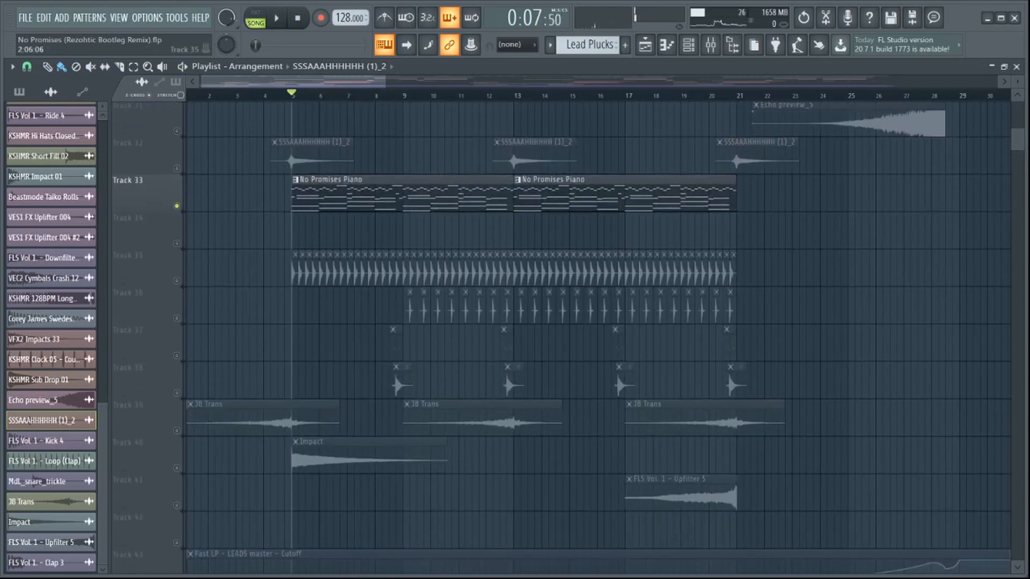
scroll(160, 215, up, 4)
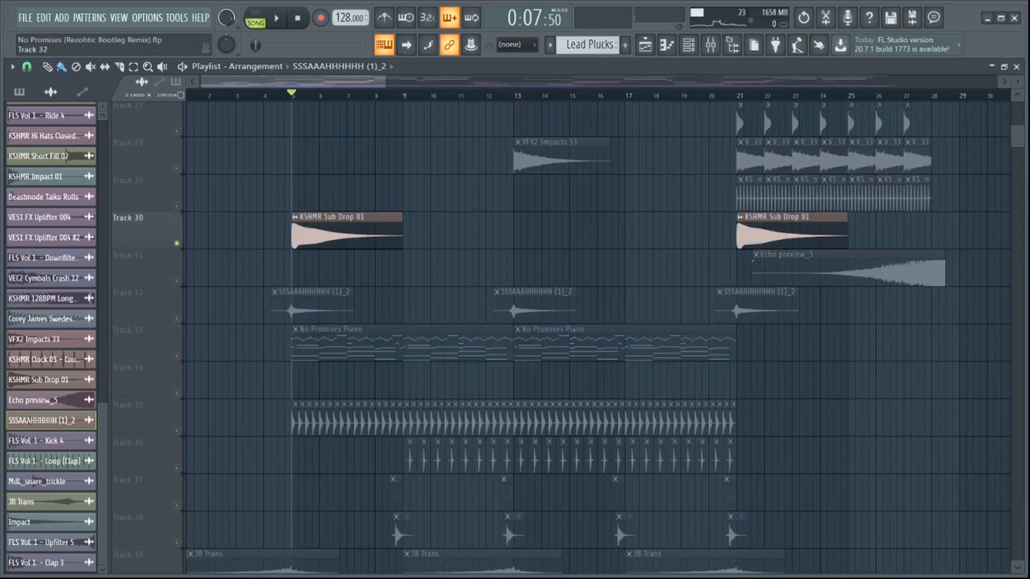
click(177, 318)
click(177, 356)
scroll(271, 166, up, 5)
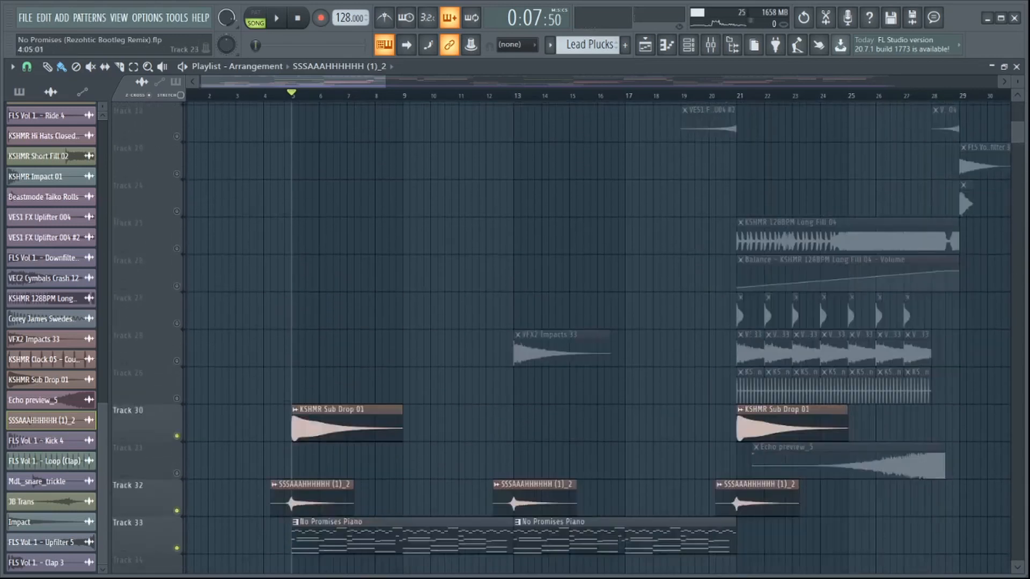
- Play the verse from just before bar 5 with the KSHMR Sub Drop 01, SSSAAAHHHHHH and piano layers
scroll(311, 322, down, 4)
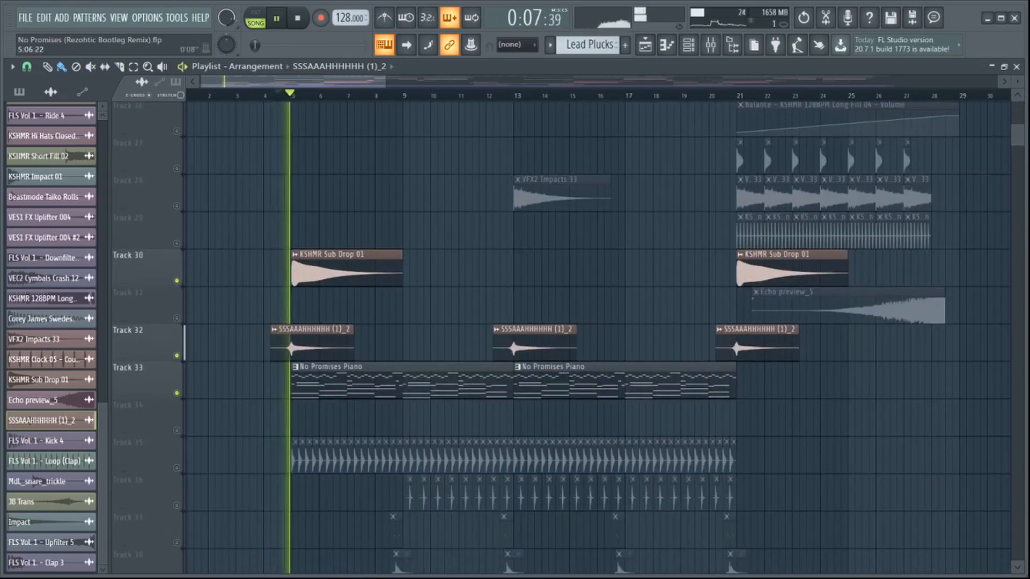
scroll(311, 322, down, 2)
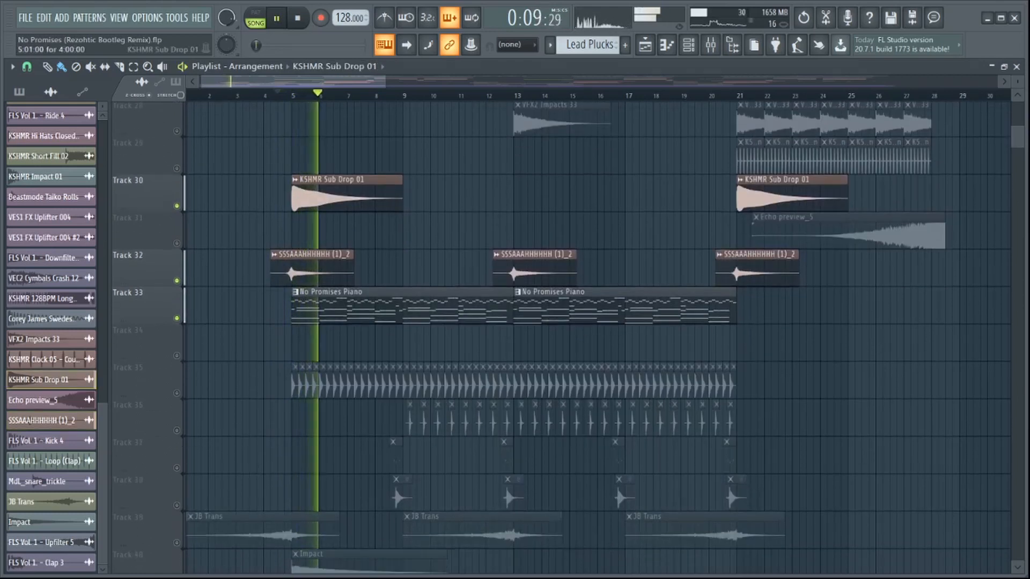
double_click(351, 196)
click(498, 236)
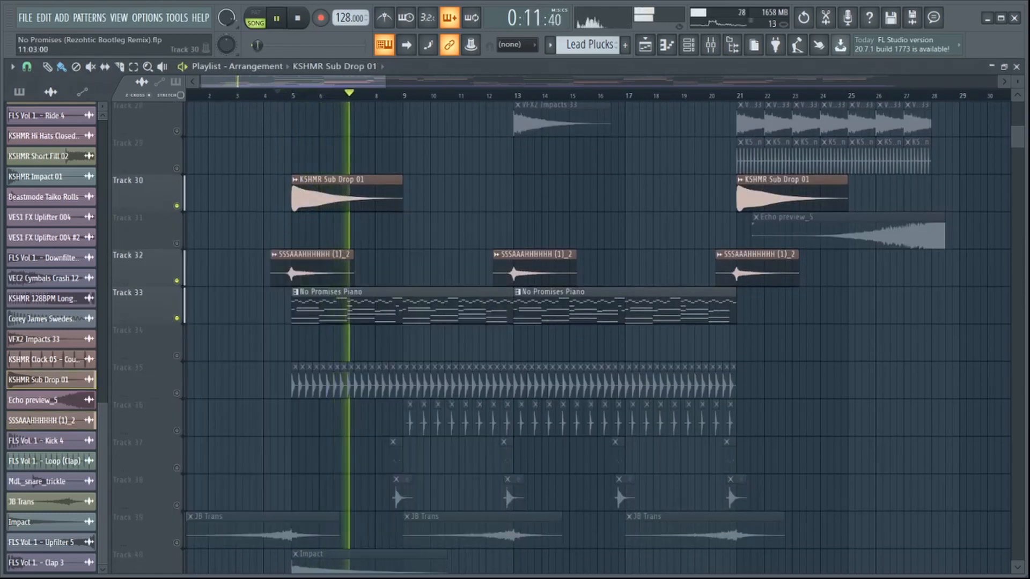
- Stop playback and unmute the kick on Track 35 and its Param. EQ 2 Band 1 frequency automation on Track 47
scroll(483, 268, down, 2)
key(space)
click(177, 281)
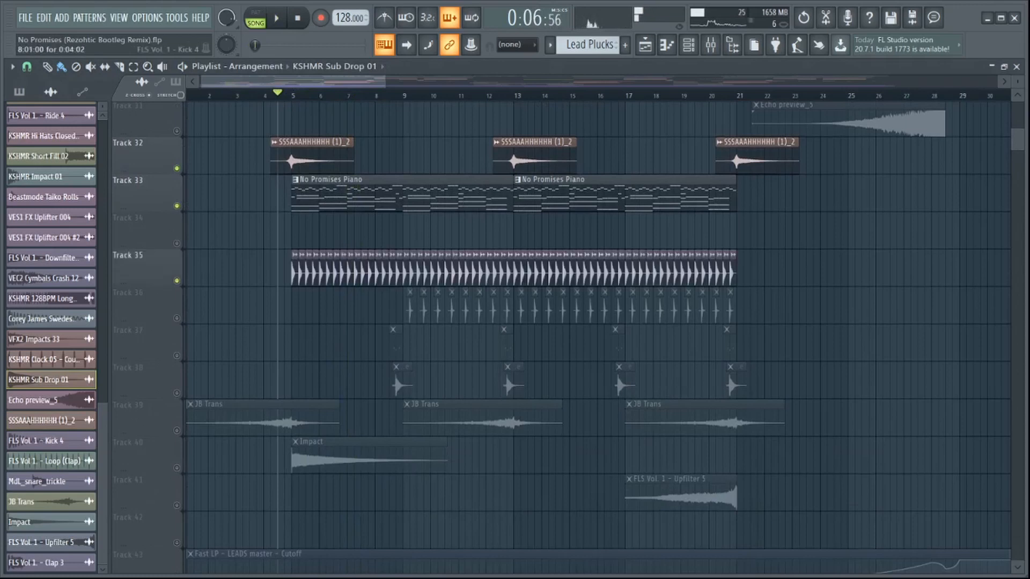
scroll(177, 281, down, 9)
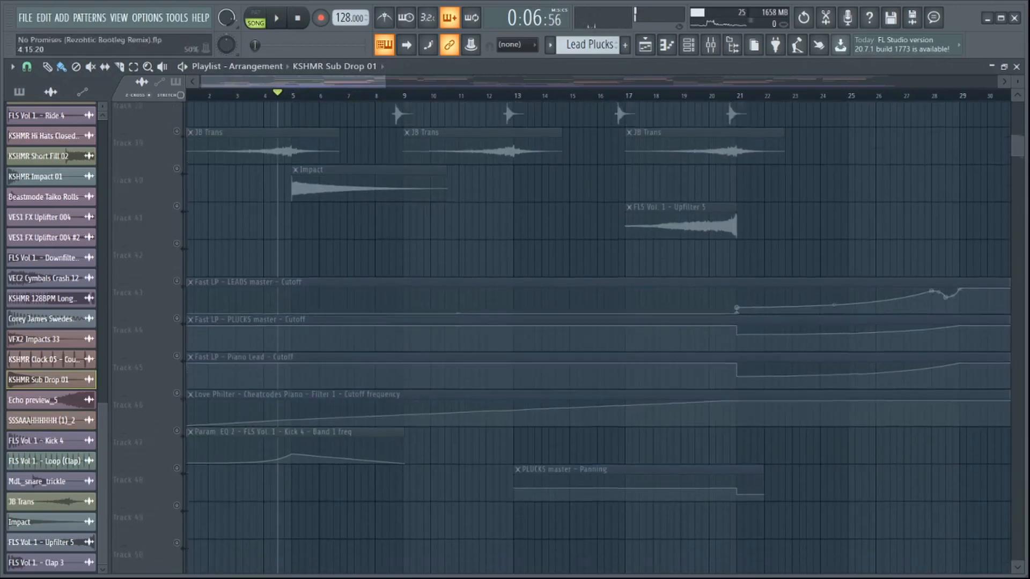
click(177, 393)
scroll(590, 333, up, 15)
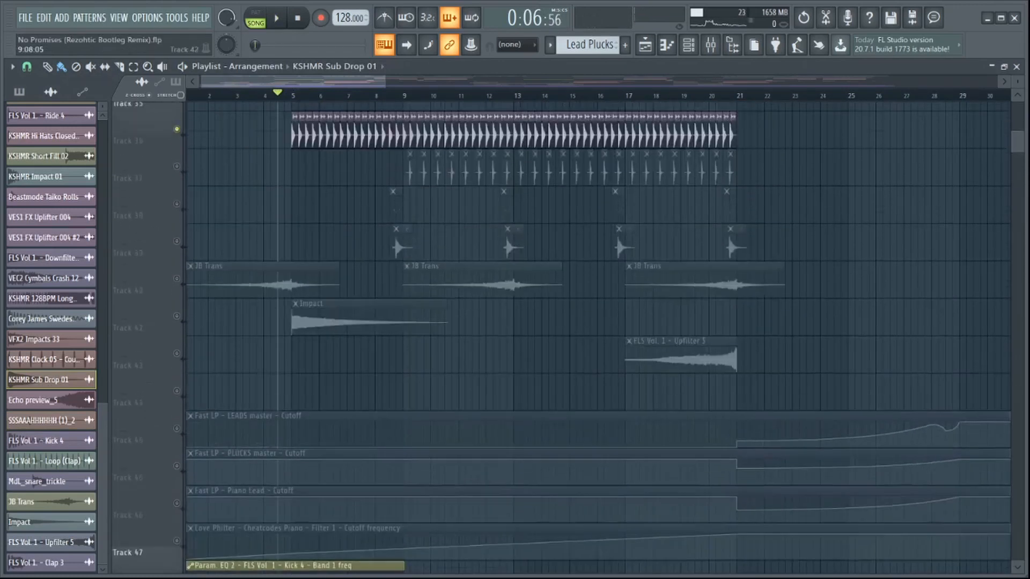
scroll(590, 332, down, 3)
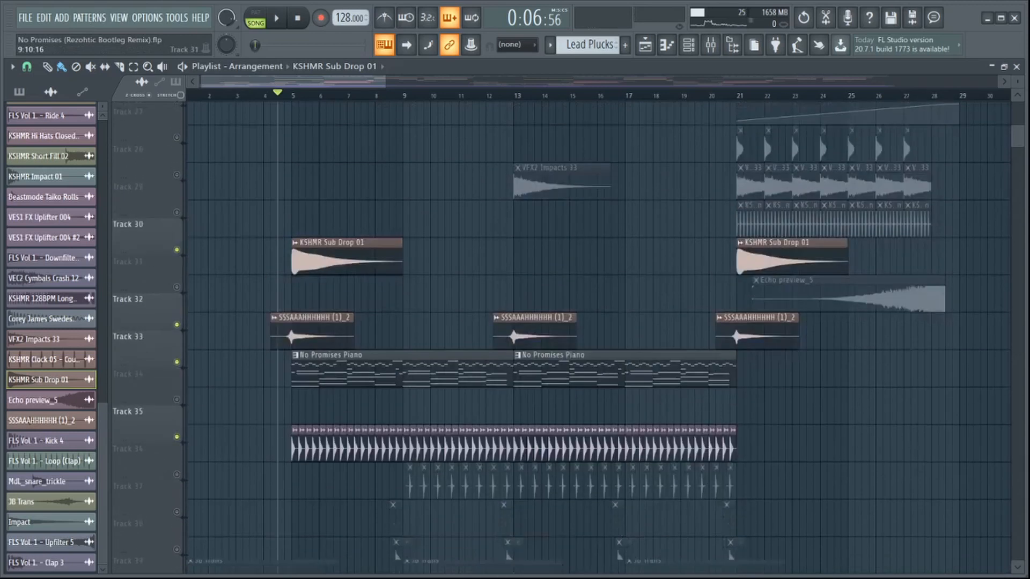
- Play the verse past bar 7 with the kick added to the piano and effects
key(space)
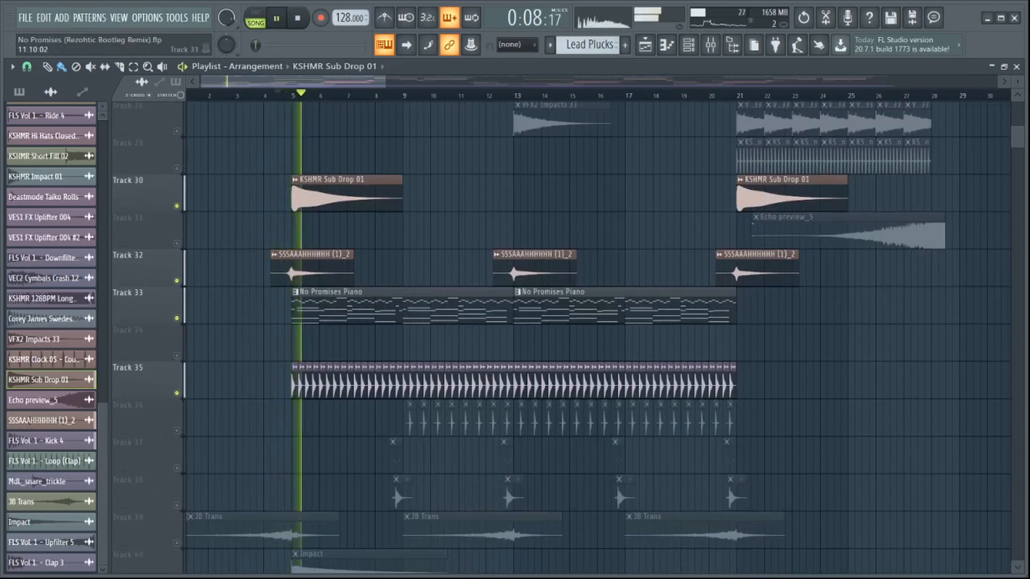
scroll(590, 333, down, 2)
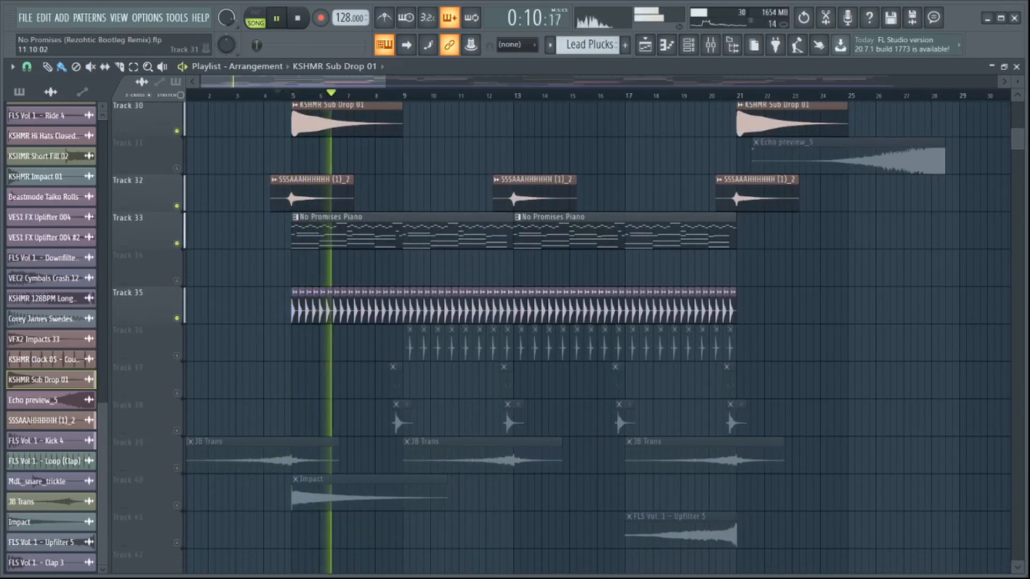
scroll(590, 332, down, 2)
scroll(590, 332, down, 1)
scroll(591, 332, up, 1)
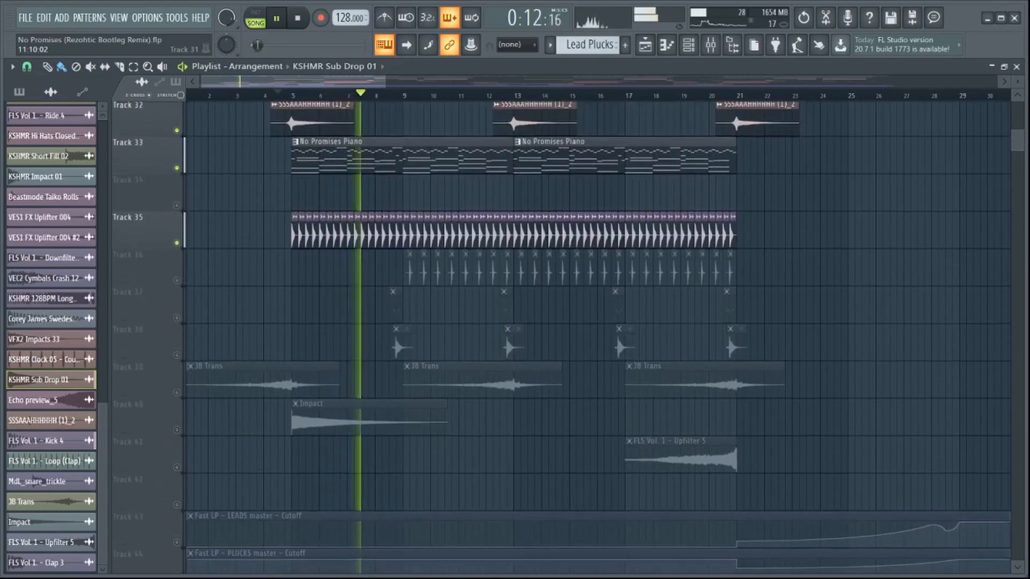
- Unmute the clap loop on Track 36 and play the arrangement from bar 9 to past bar 12
scroll(590, 332, up, 1)
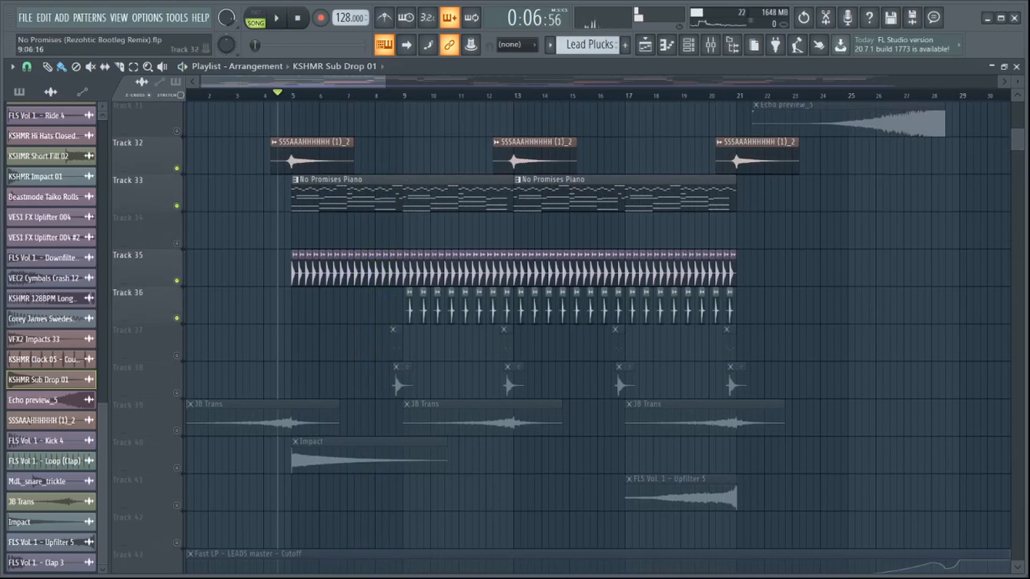
ctrl+scroll(523, 258, up, 5)
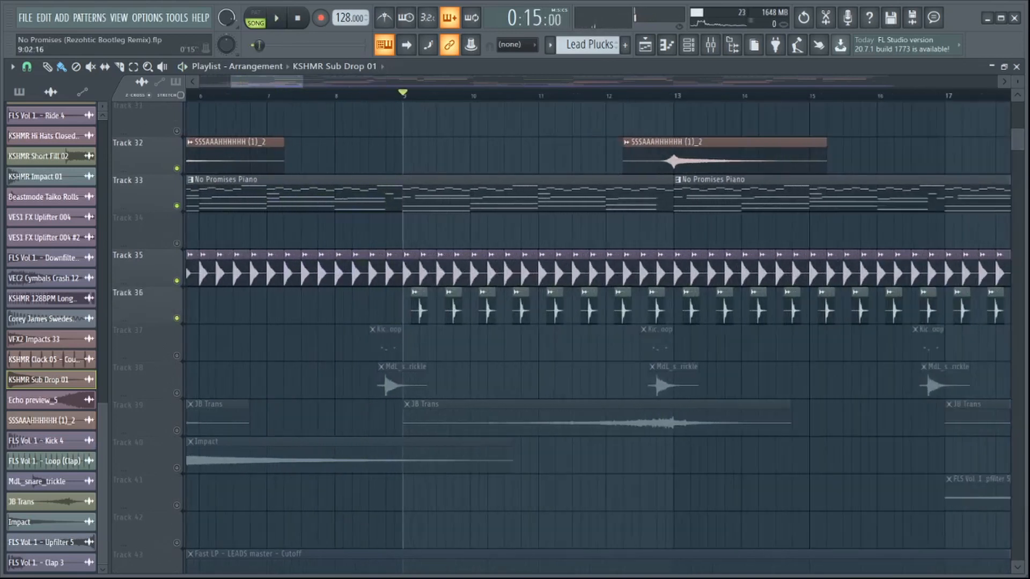
key(space)
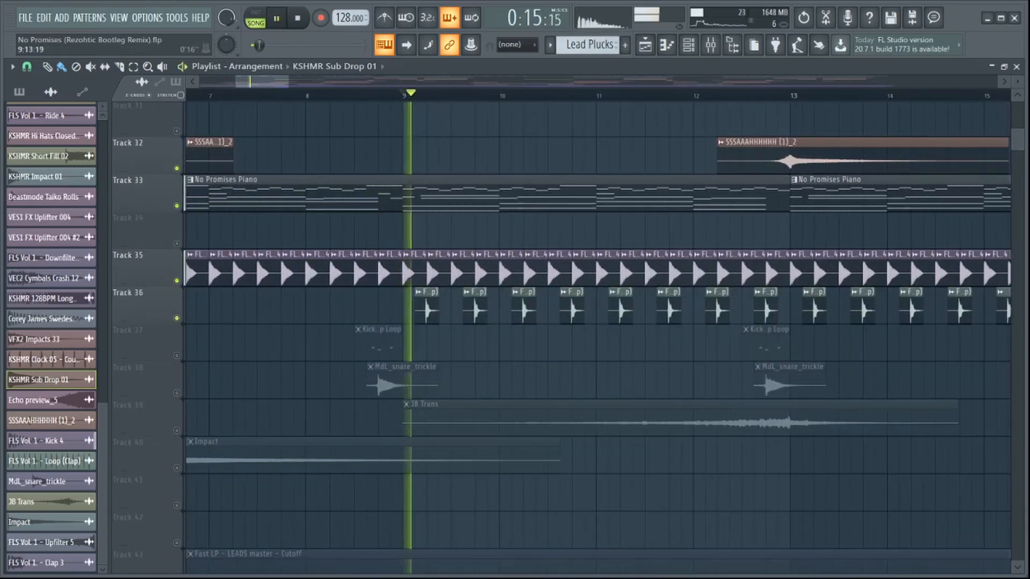
ctrl+scroll(522, 258, down, 4)
ctrl+scroll(463, 322, down, 1)
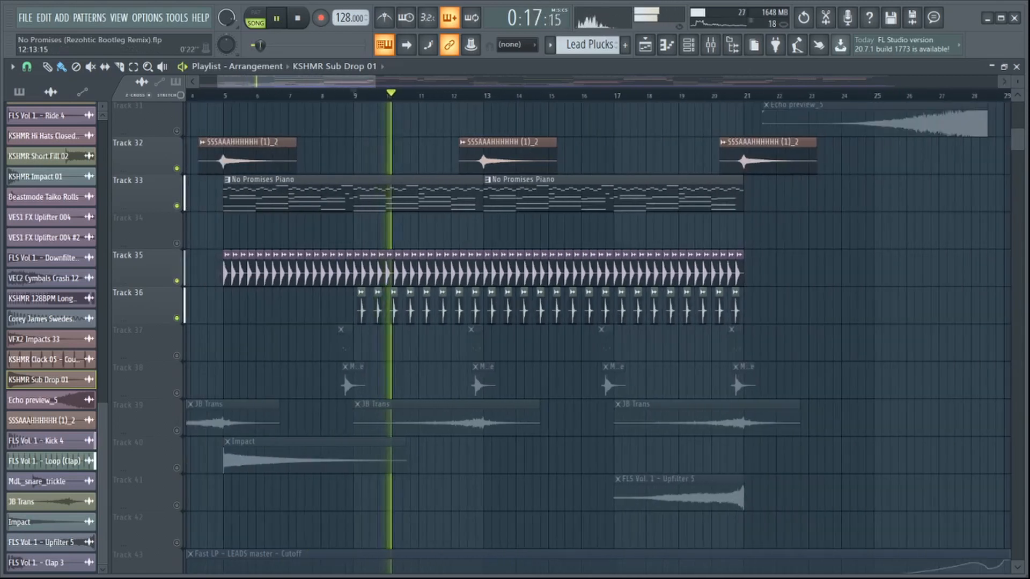
ctrl+scroll(463, 322, down, 1)
ctrl+scroll(463, 322, up, 2)
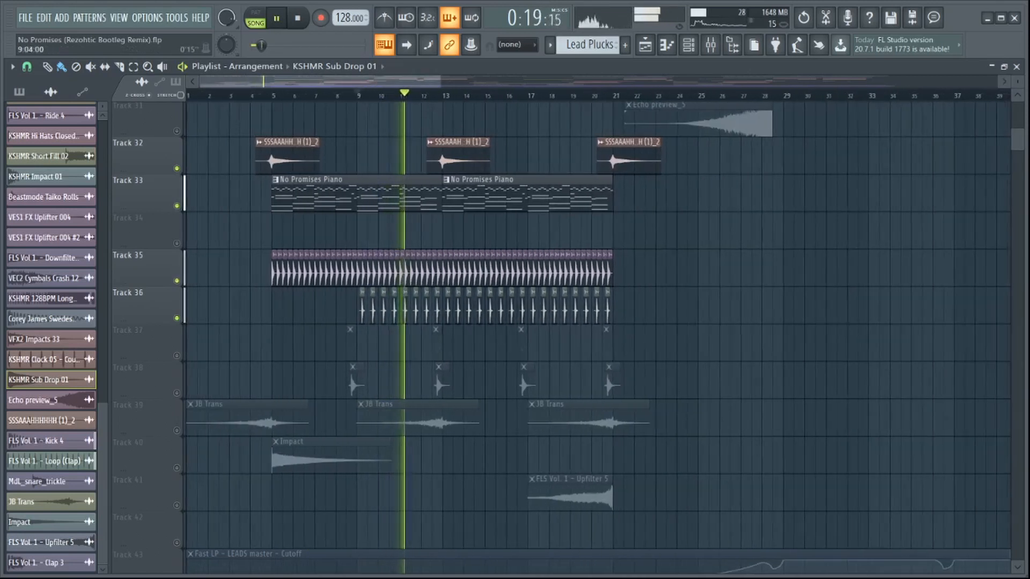
scroll(463, 322, down, 1)
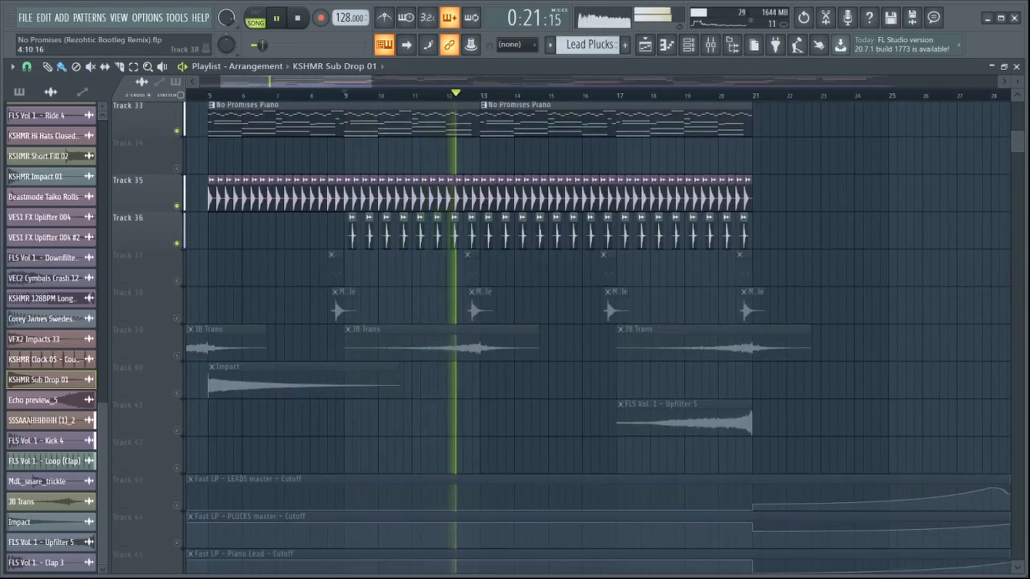
- Unmute Track 37, play its Kick / Clap Loop fill before bar 9, and audition the track soloed
key(space)
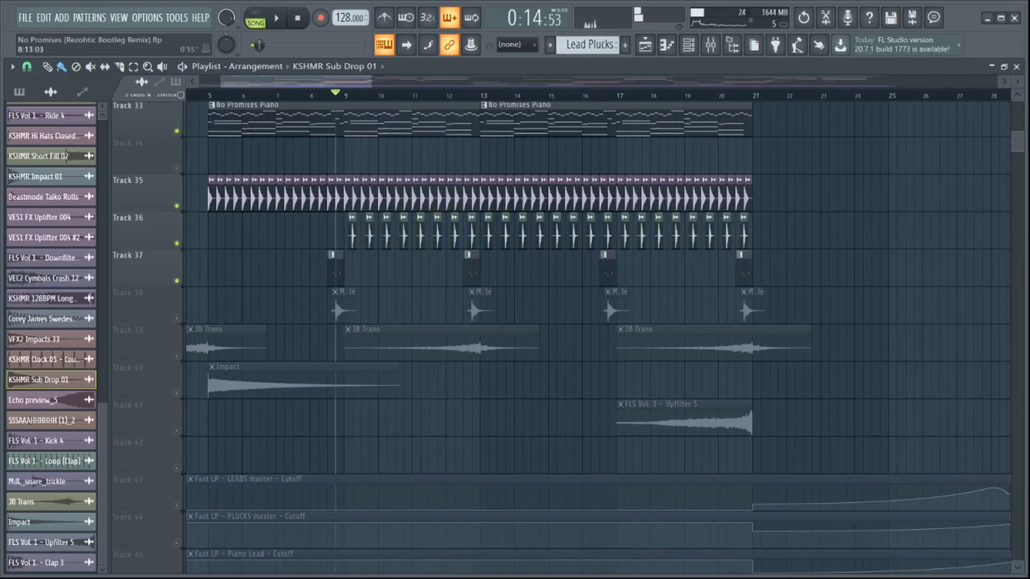
ctrl+scroll(645, 221, up, 8)
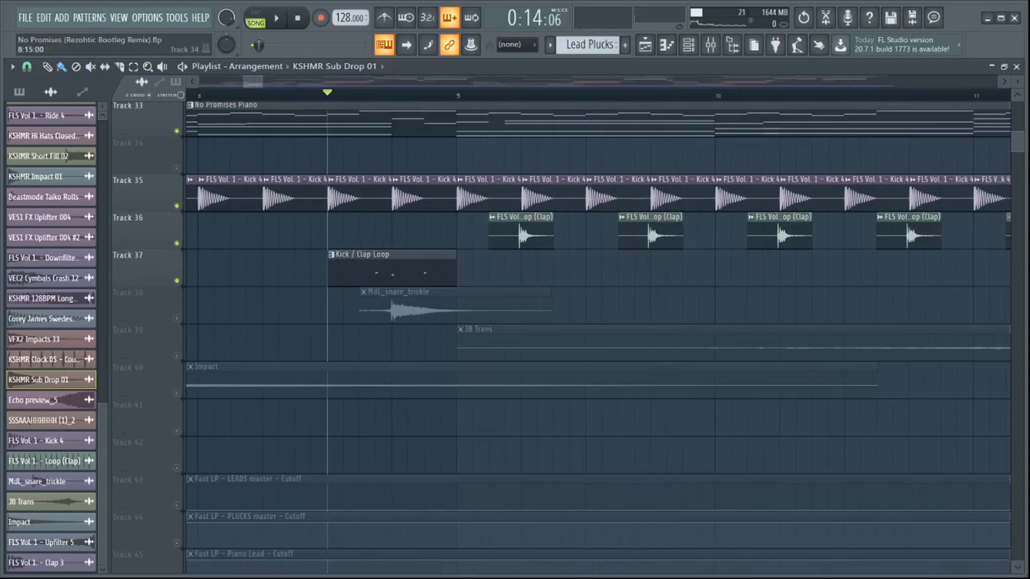
ctrl+scroll(517, 221, down, 3)
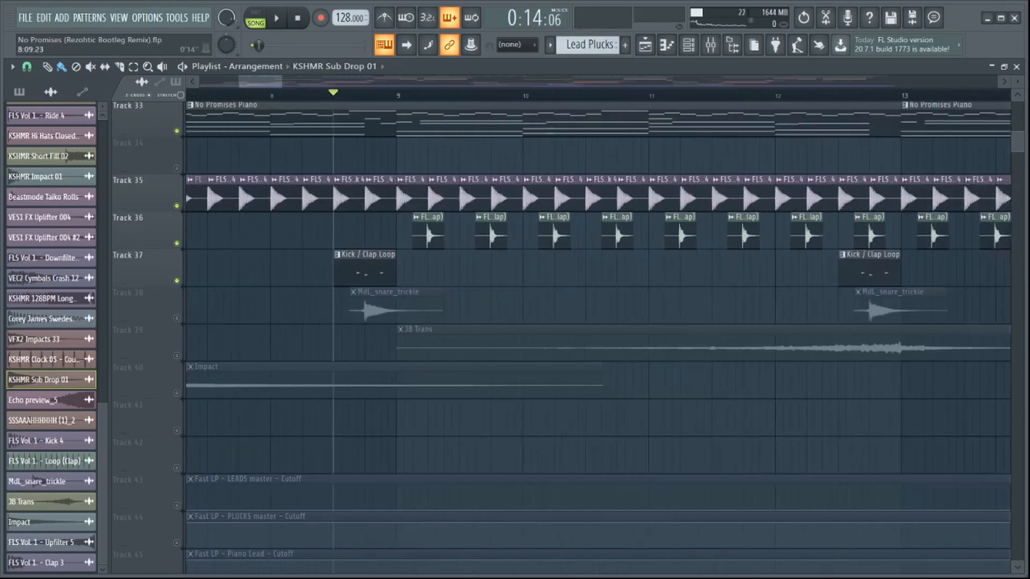
key(space)
key(space)
click(161, 274)
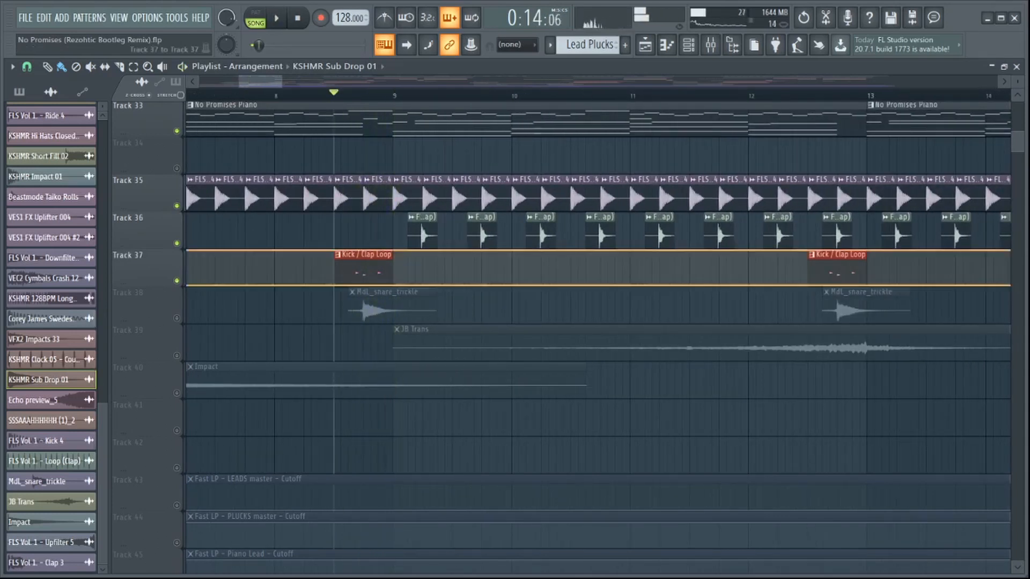
right_click(176, 281)
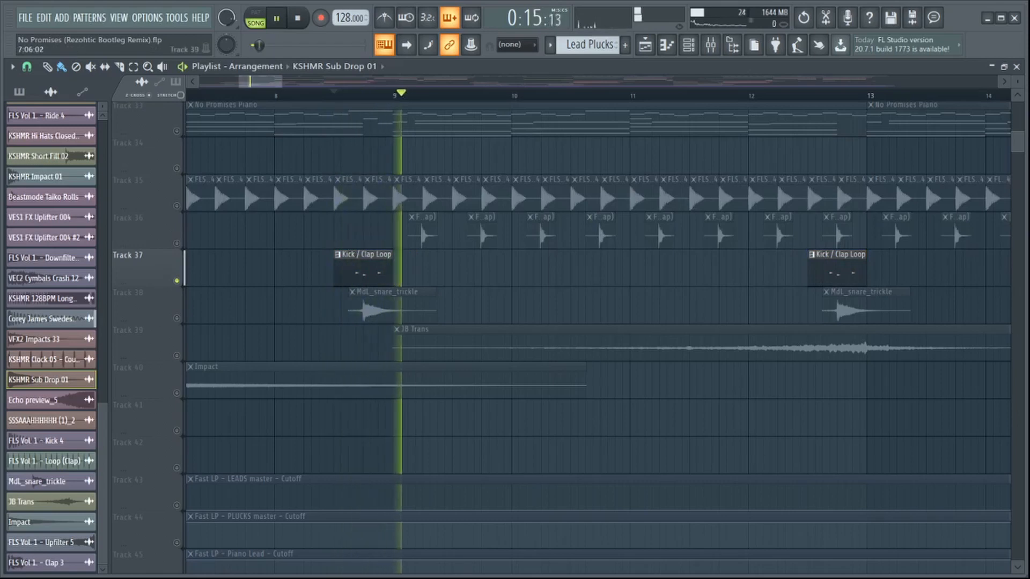
- Unmute the MdL_snare_trickle on Track 38 and play it together with the Kick / Clap Loop fill
click(177, 318)
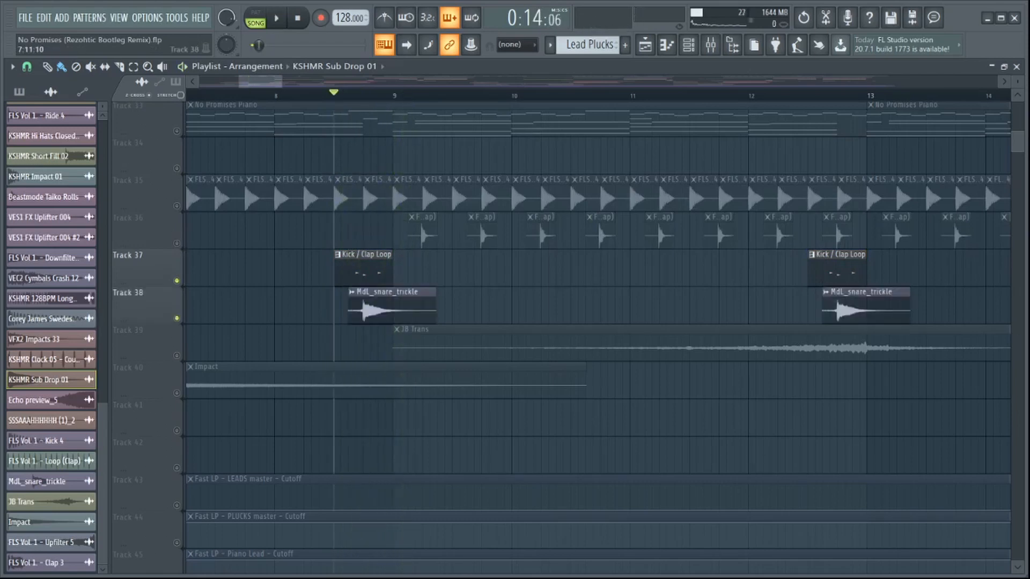
key(space)
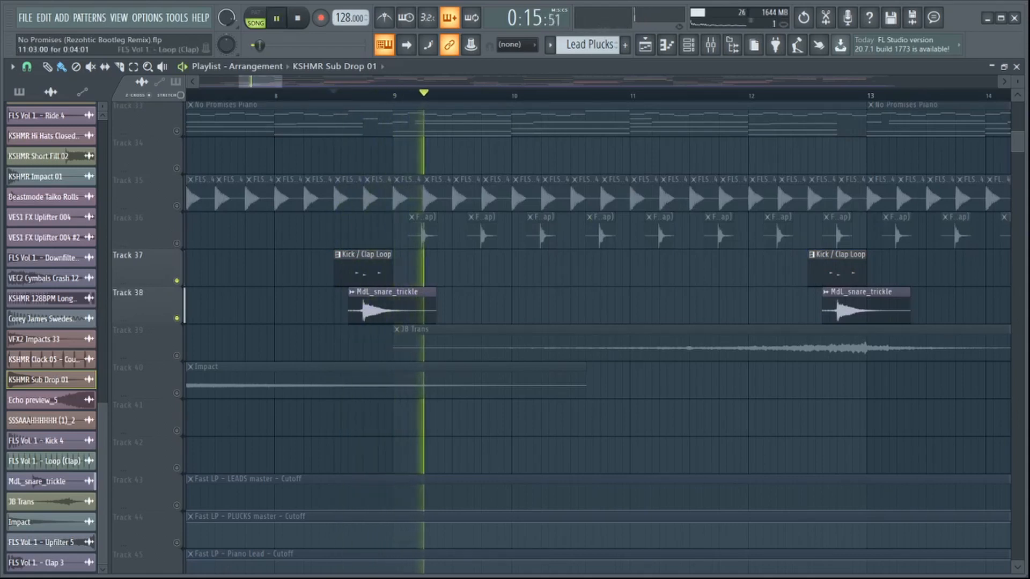
key(space)
- Unmute the kick, clap and piano layers on Tracks 35, 36 and 33 again
click(176, 206)
click(177, 243)
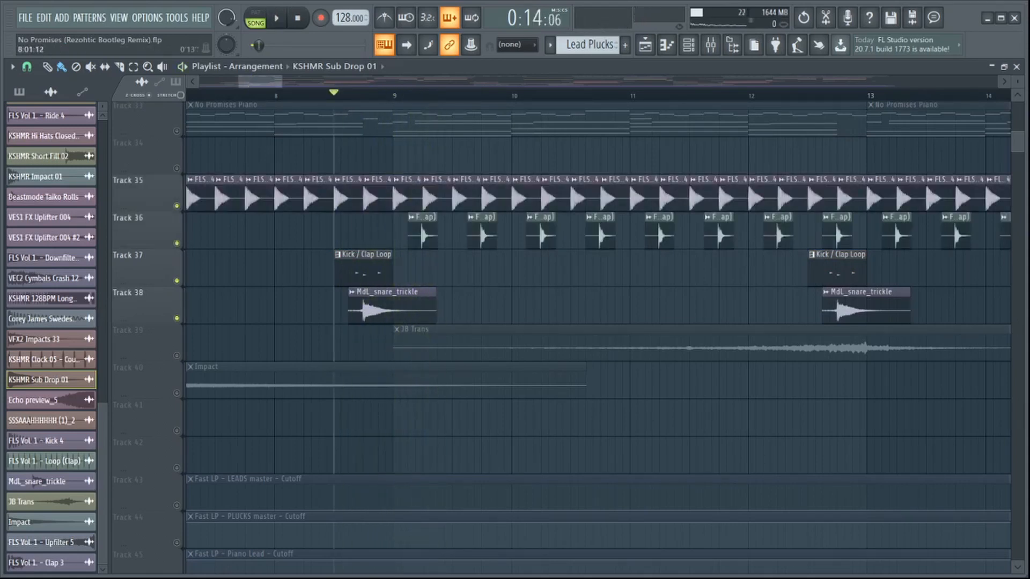
scroll(277, 247, down, 5)
click(176, 131)
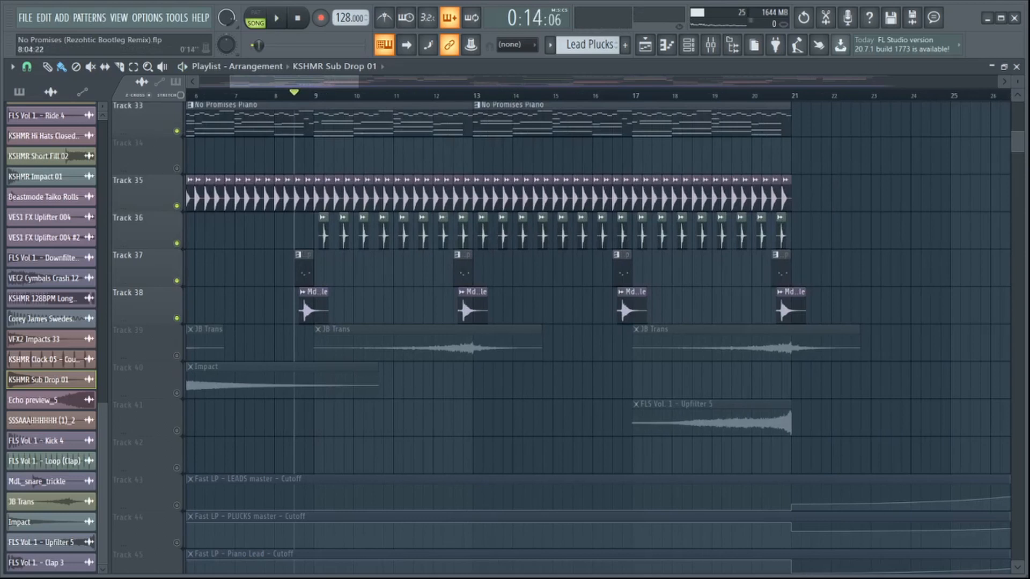
- Play the verse from just before bar 5 up to bar 9 with piano, drums and fills together
scroll(305, 246, left, 4)
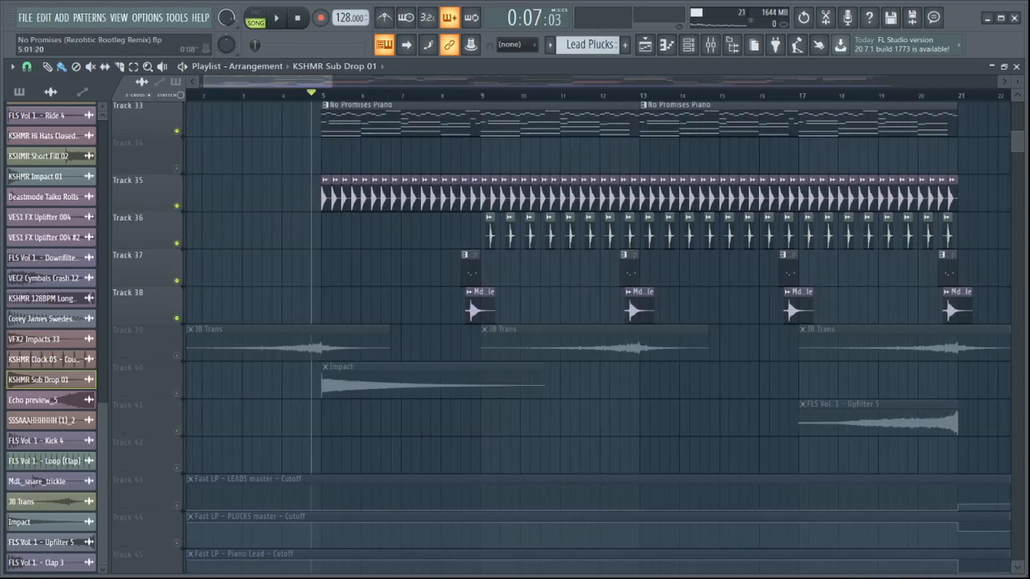
key(space)
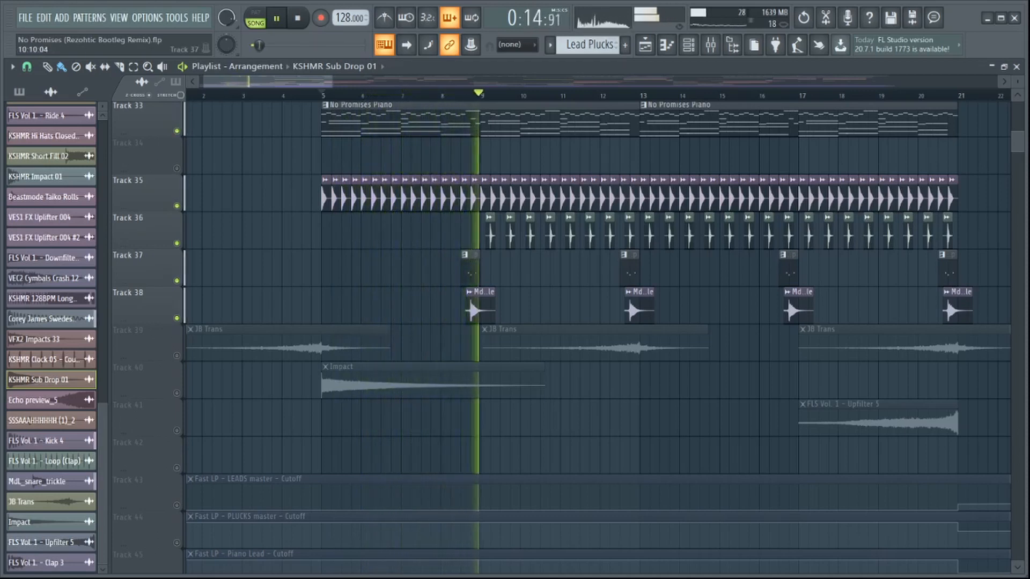
key(space)
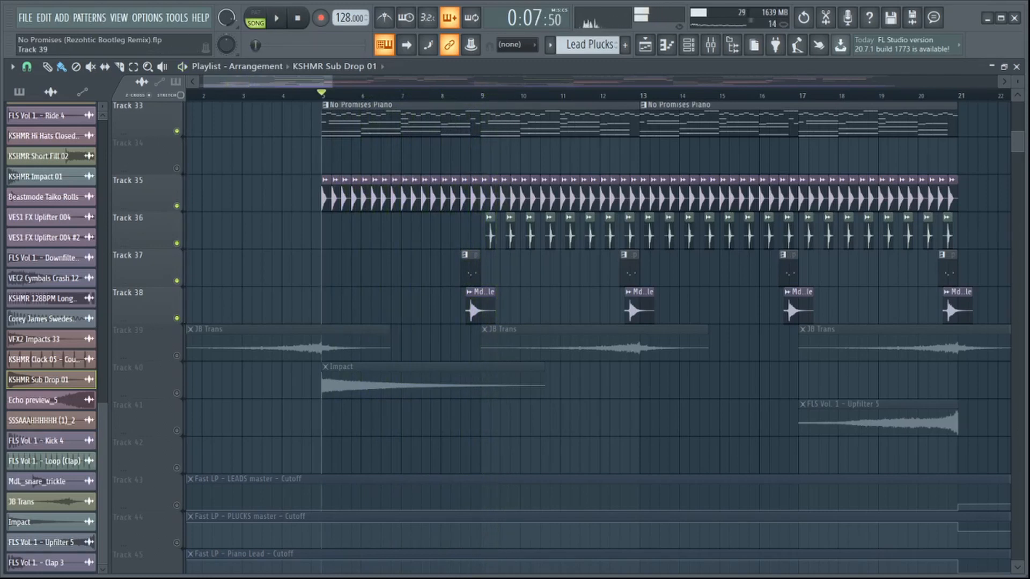
- Solo Track 39 and play the JB Trans transition from before bar 5 to past bar 6
right_click(177, 356)
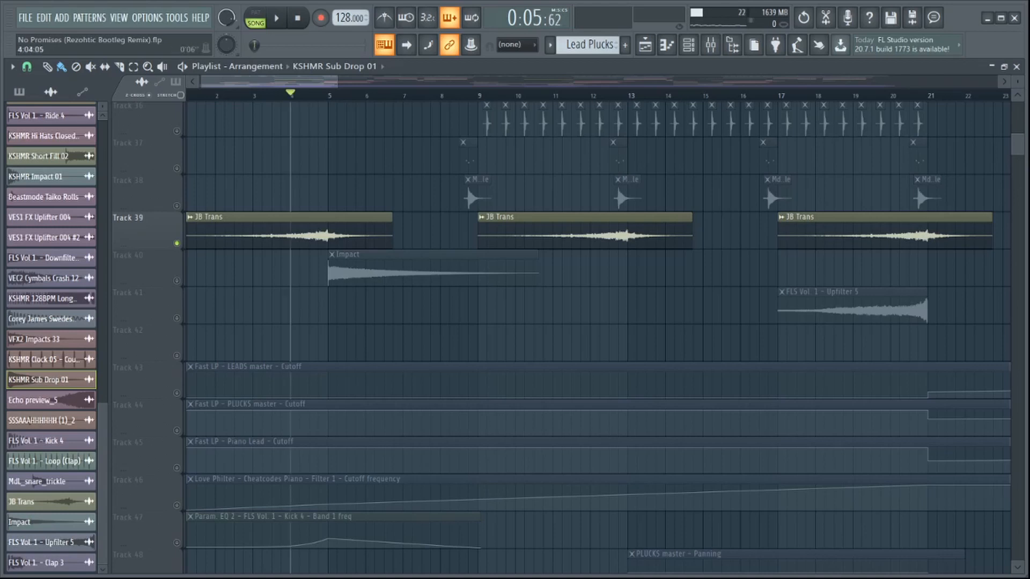
mouse_move(292, 95)
mouse_down()
mouse_move(290, 126)
mouse_move(289, 95)
mouse_move(259, 106)
mouse_move(279, 101)
mouse_up()
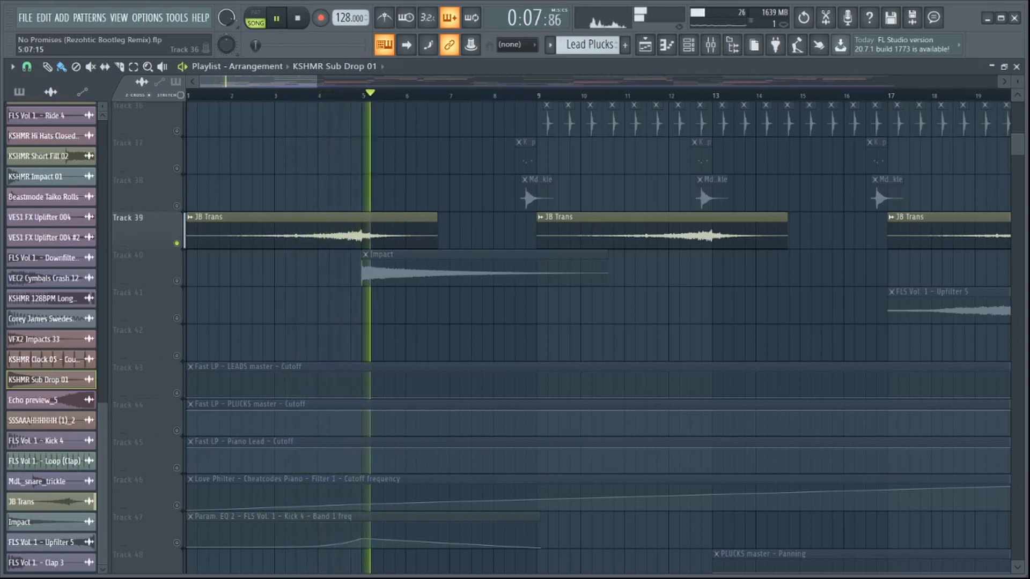
scroll(528, 300, down, 2)
scroll(529, 300, up, 2)
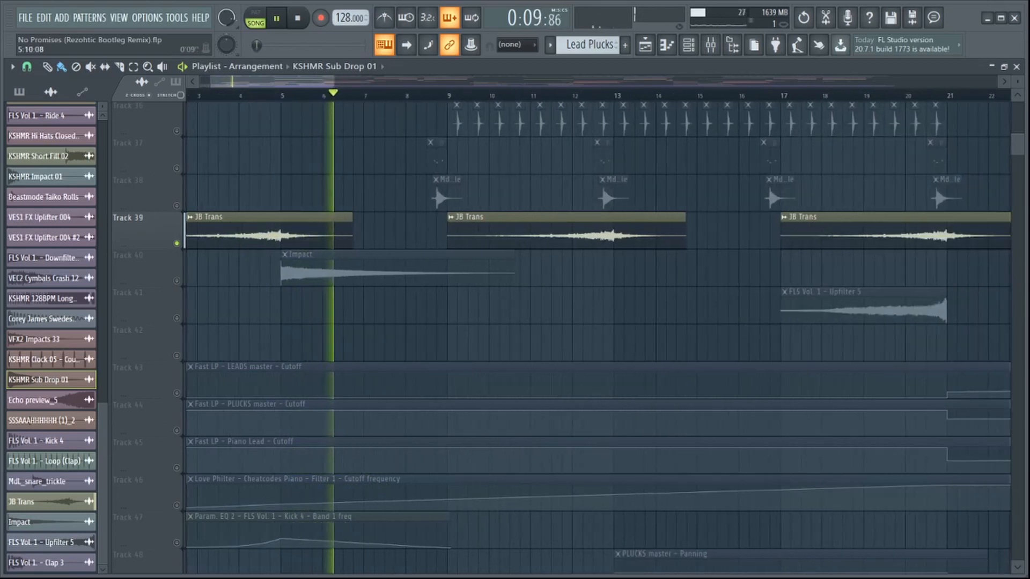
key(space)
- Unmute the Impact on Track 40, return the playhead to bar 5 and mute the JB Trans track
click(177, 281)
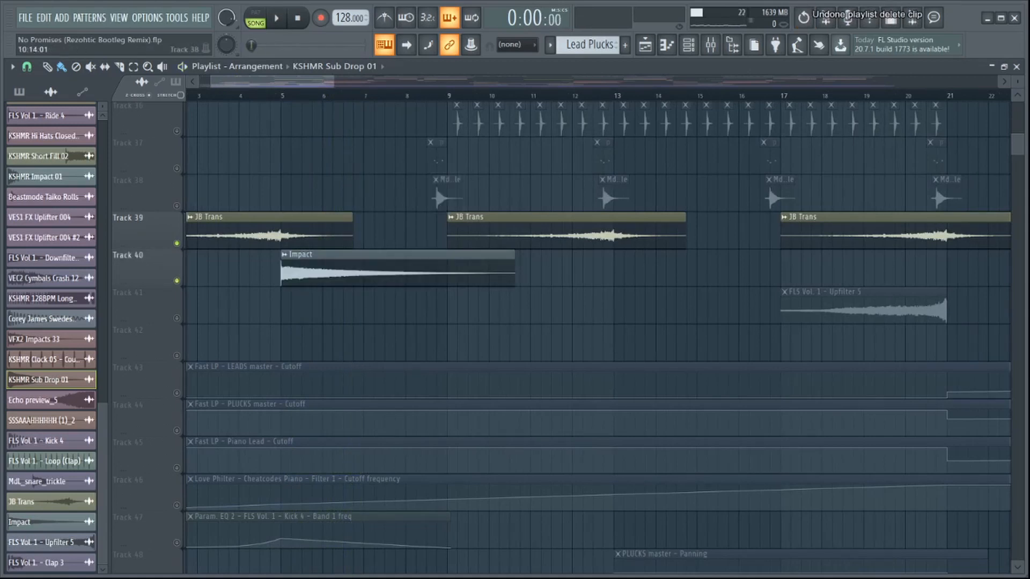
scroll(535, 289, down, 2)
scroll(535, 290, down, 1)
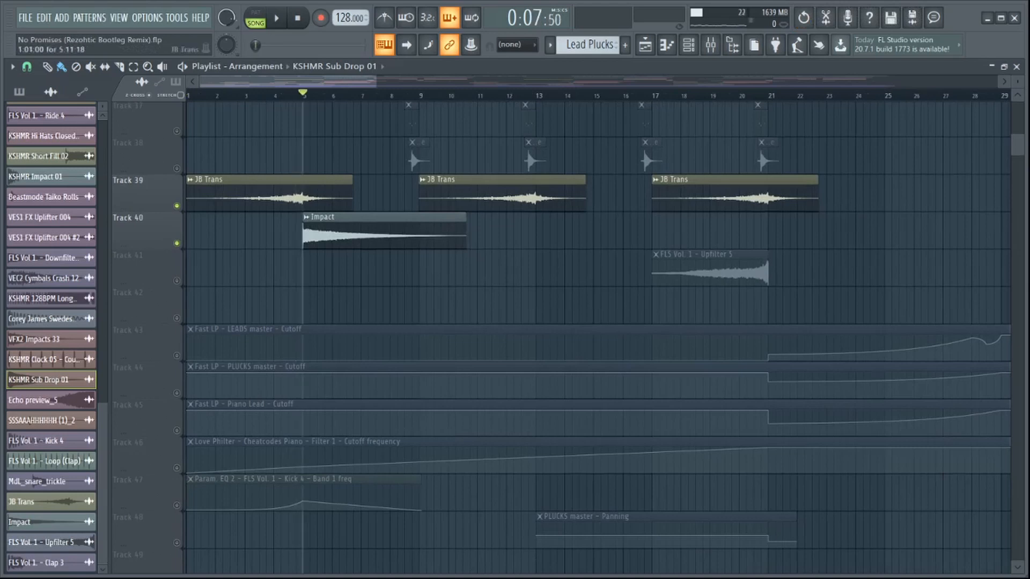
click(177, 206)
right_click(462, 341)
key(ctrl+z)
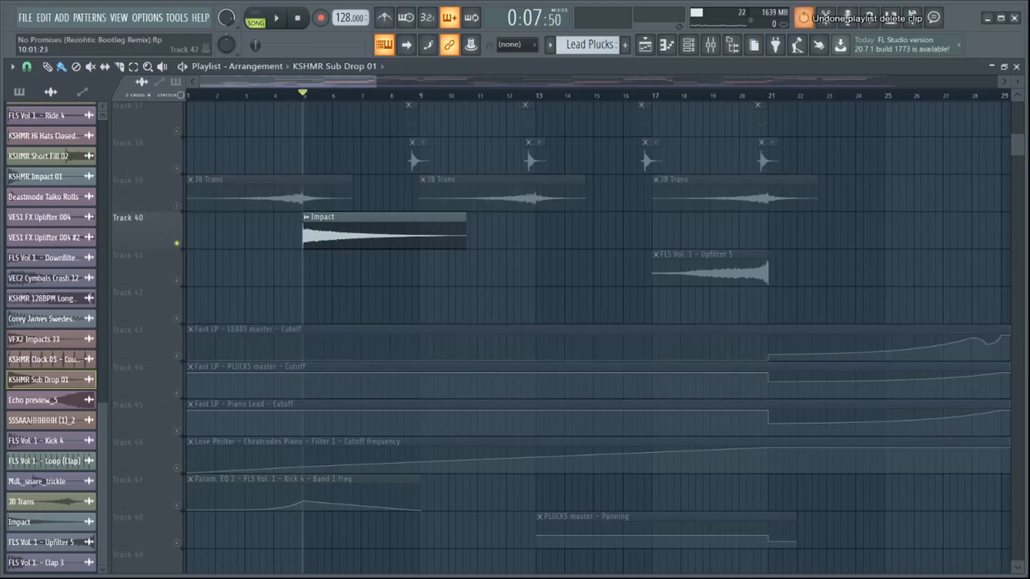
scroll(561, 338, up, 3)
scroll(561, 338, down, 5)
scroll(561, 338, up, 4)
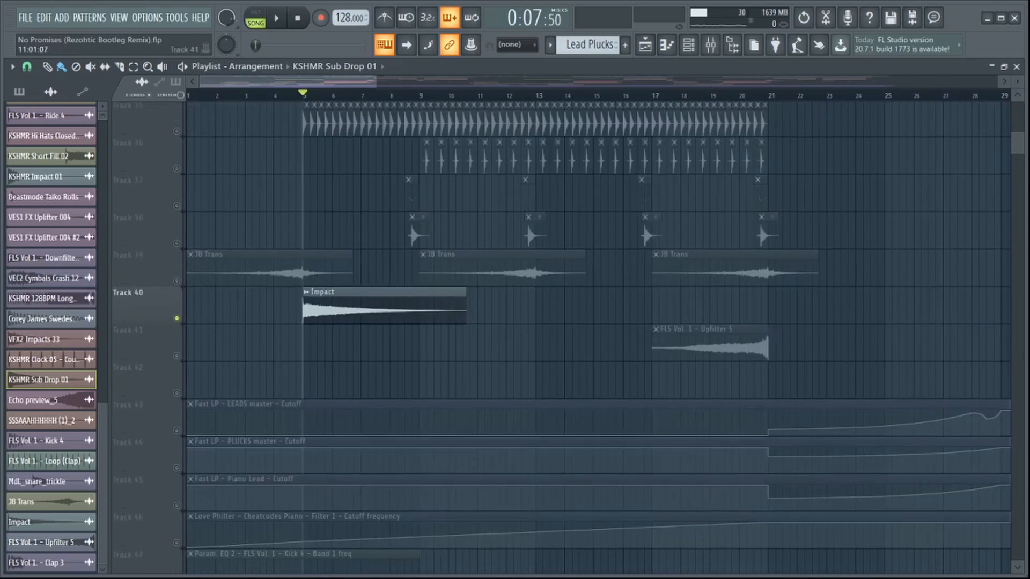
- Play the soloed Impact on Track 40 from bar 5 to past bar 6
scroll(562, 338, down, 1)
scroll(544, 95, down, 2)
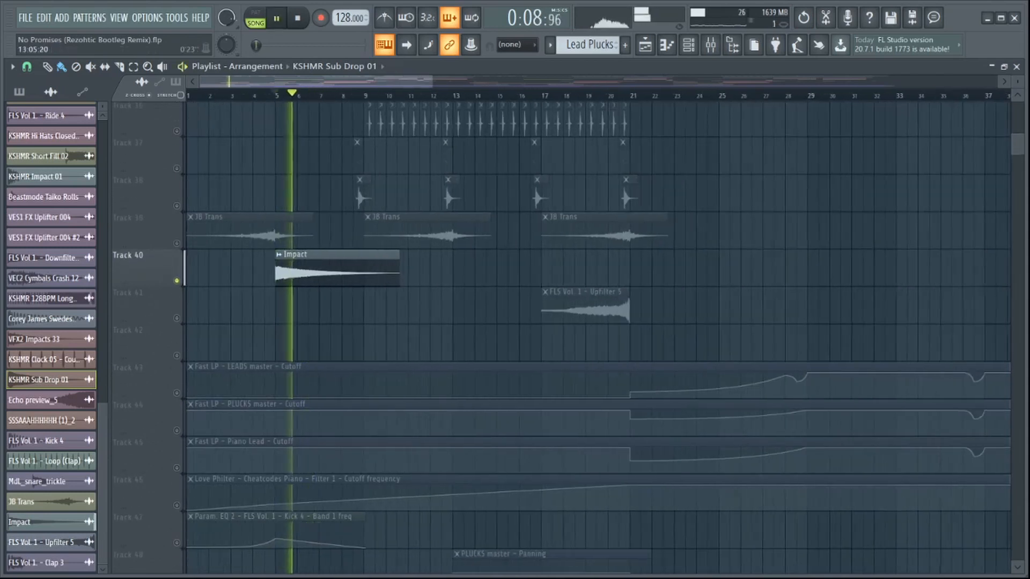
scroll(544, 95, up, 2)
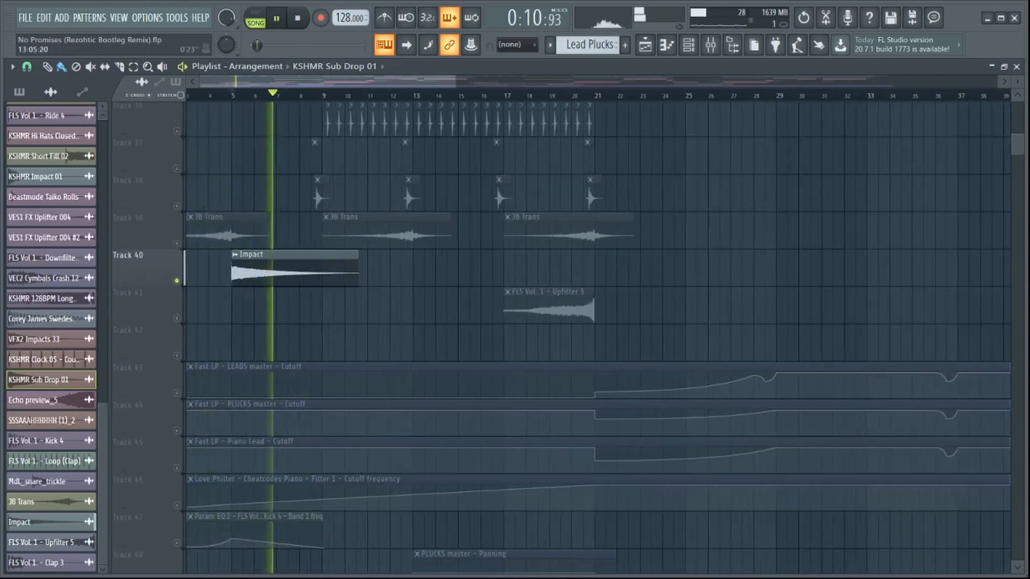
key(space)
- Solo Track 41 and play the FLS Vol. 1 - Upfilter 5 riser from bar 17 to just before bar 21
click(482, 95)
scroll(629, 145, up, 10)
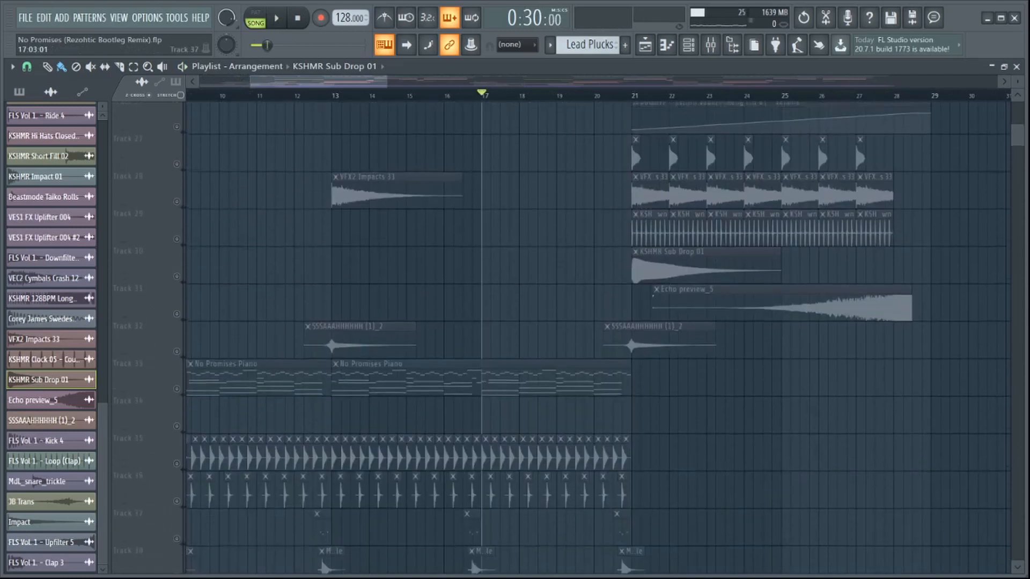
scroll(630, 95, down, 3)
scroll(630, 147, down, 13)
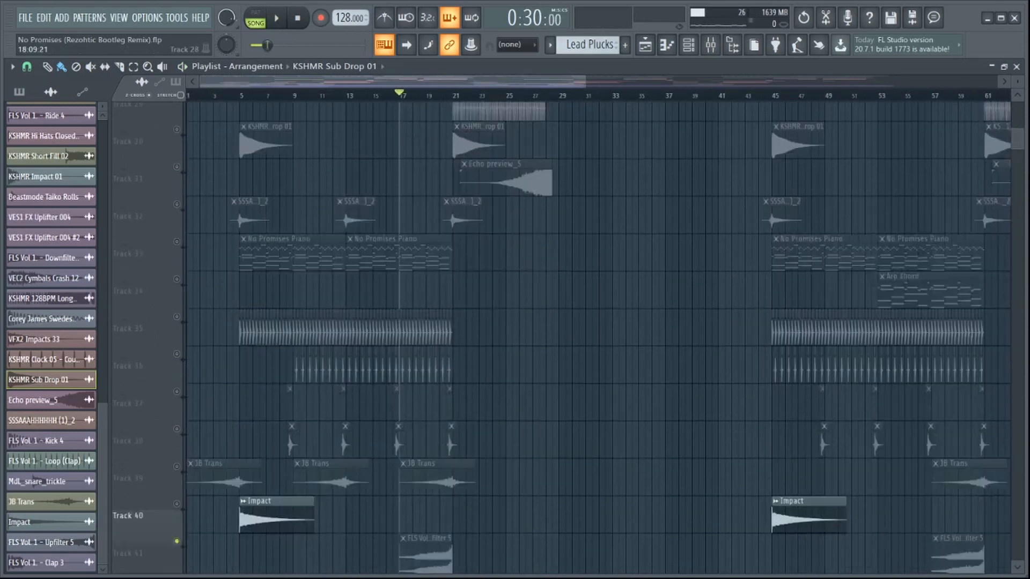
scroll(399, 194, up, 3)
ctrl+click(176, 206)
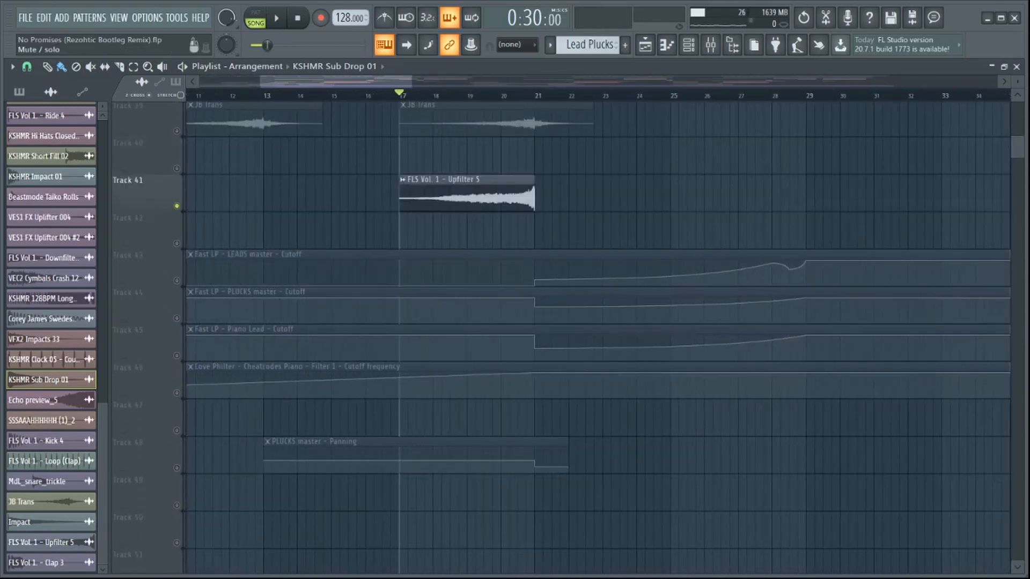
key(space)
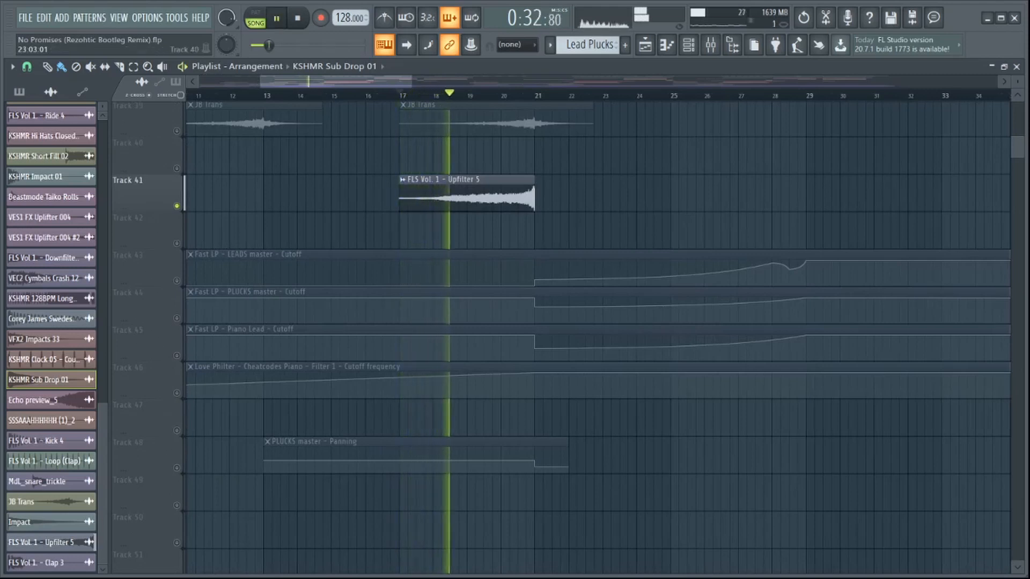
scroll(597, 338, up, 2)
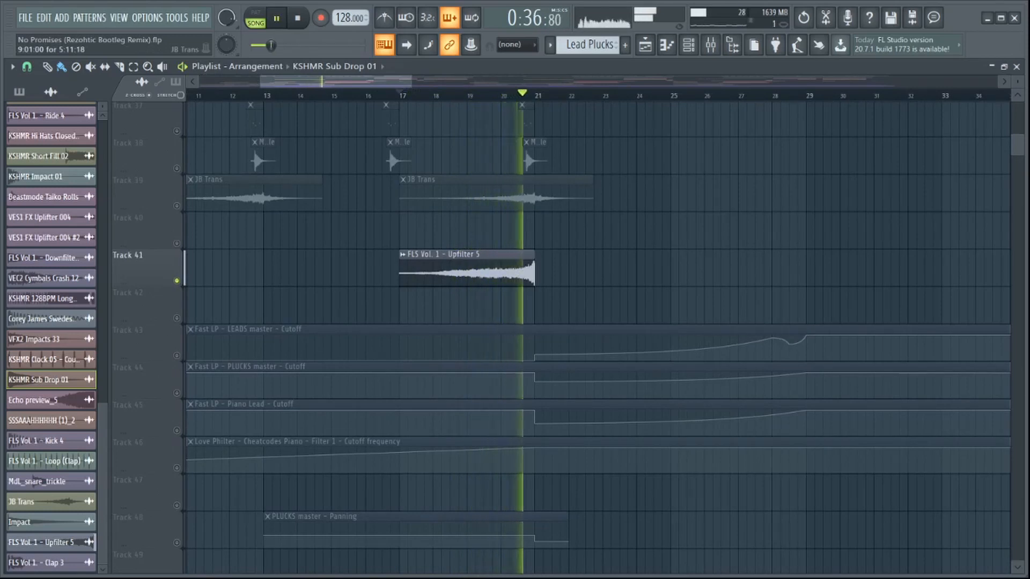
key(space)
- Return the playhead to bar 5 and unmute all playlist tracks
scroll(597, 338, up, 13)
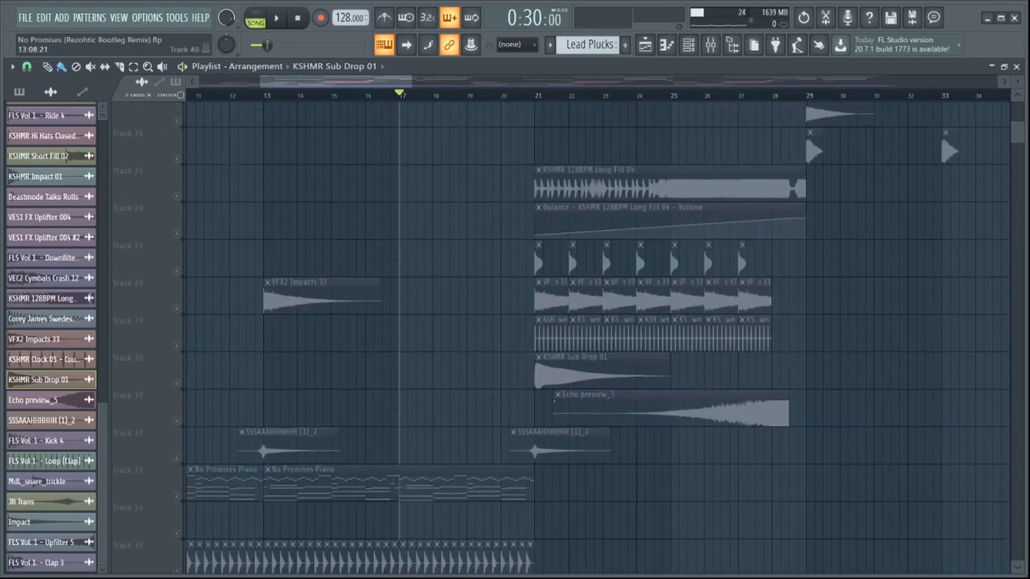
scroll(353, 338, down, 6)
scroll(354, 338, up, 15)
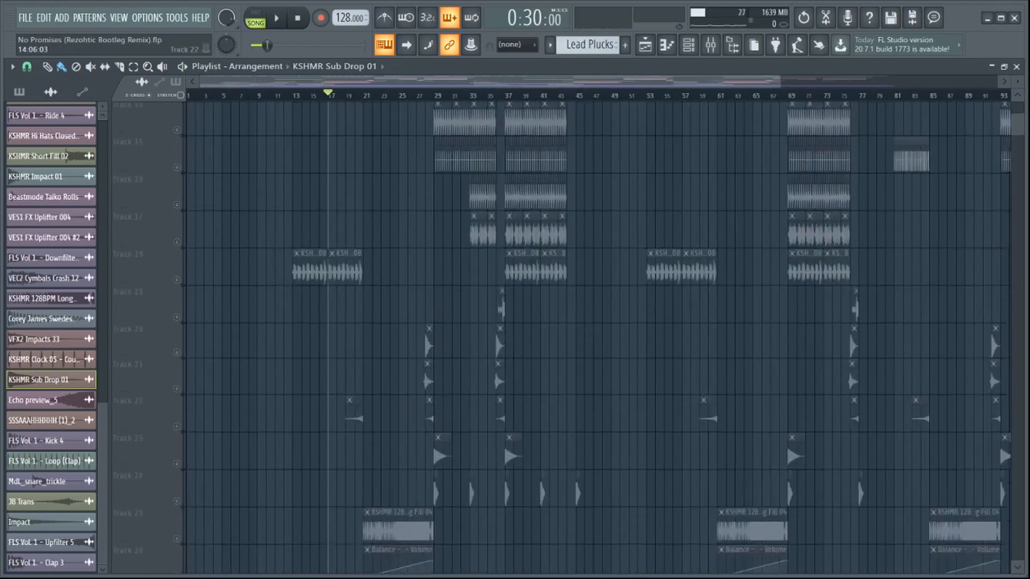
scroll(598, 338, up, 7)
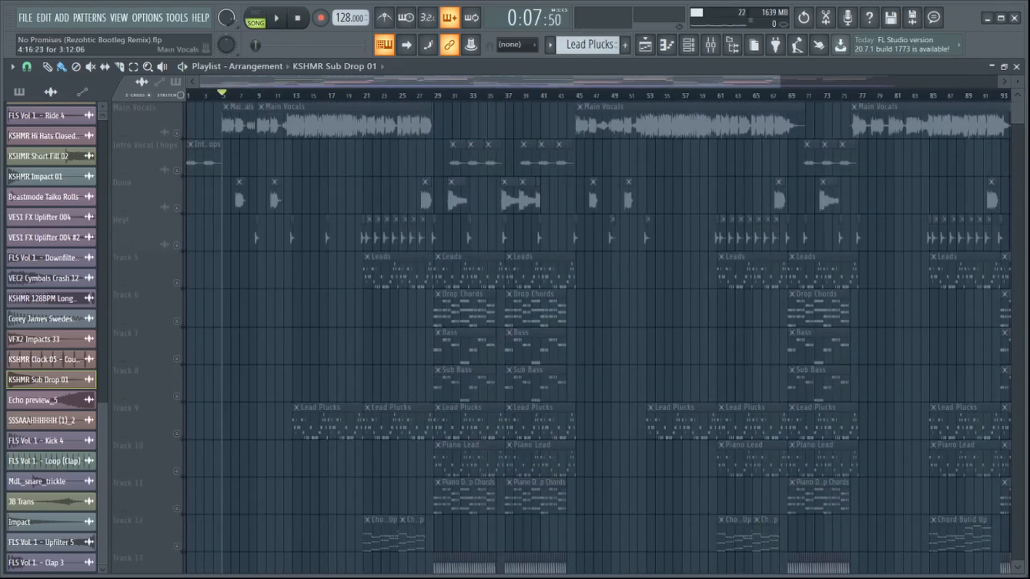
scroll(238, 124, down, 3)
right_click(177, 170)
right_click(177, 170)
scroll(177, 170, up, 3)
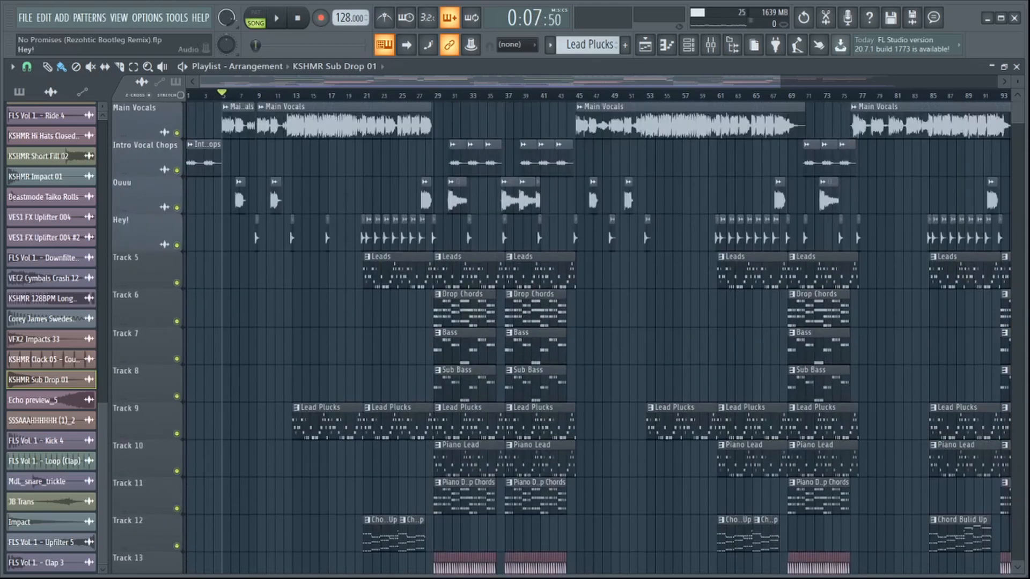
- Mute the four vocal tracks, turn Intro Vocal Chops back on and move the playhead to bar 1
drag(177, 245, 176, 133)
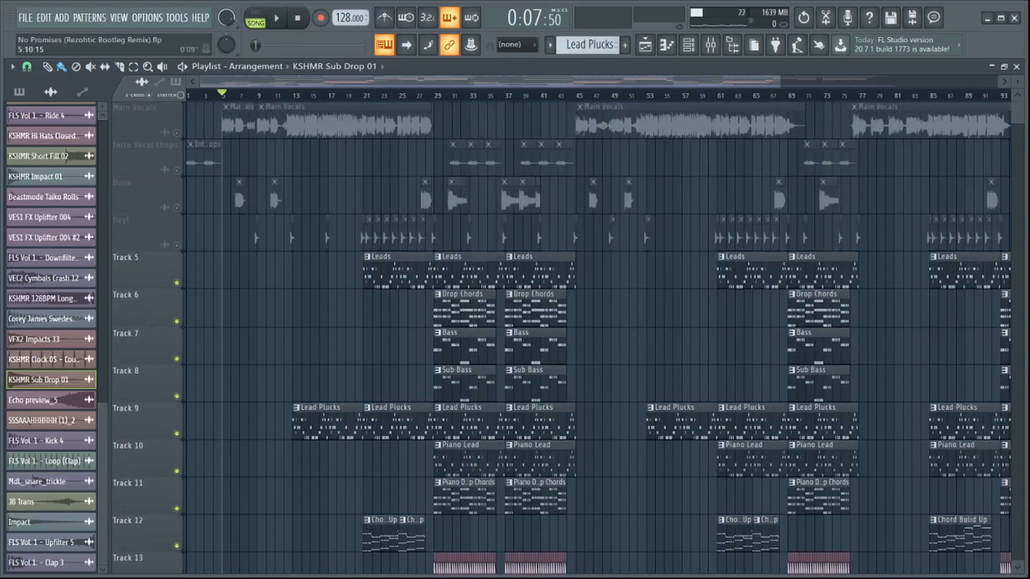
click(177, 170)
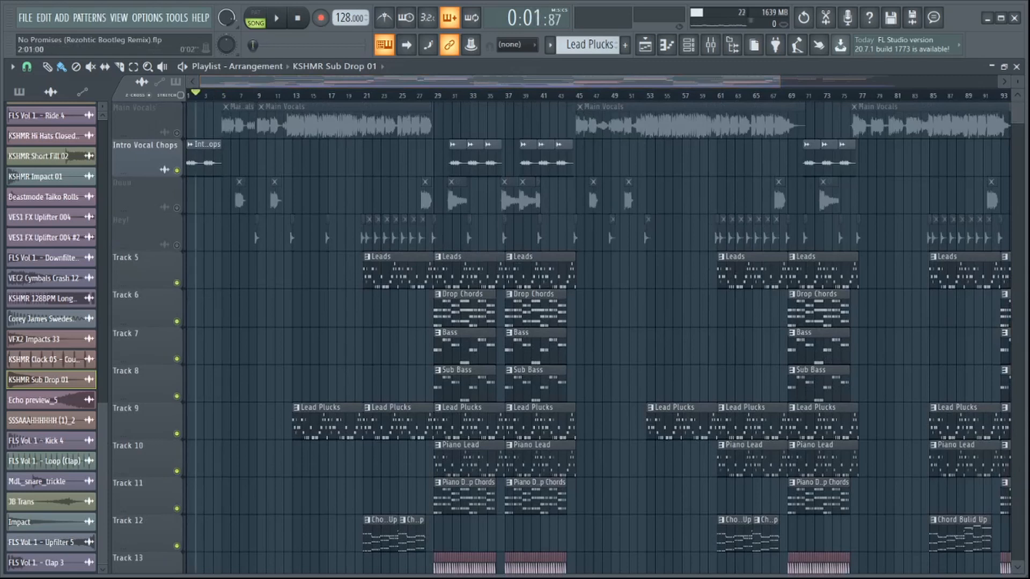
drag(195, 95, 188, 96)
- Play the arrangement from bar 1 through the intro to bar 7, reviewing the intro and verse layers
scroll(190, 98, up, 7)
scroll(275, 301, down, 12)
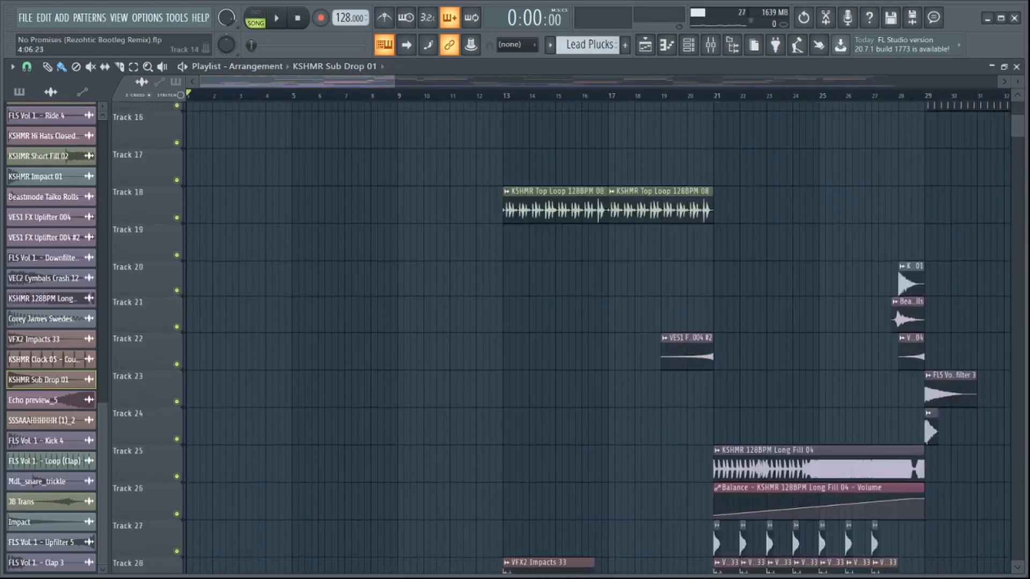
scroll(598, 338, down, 9)
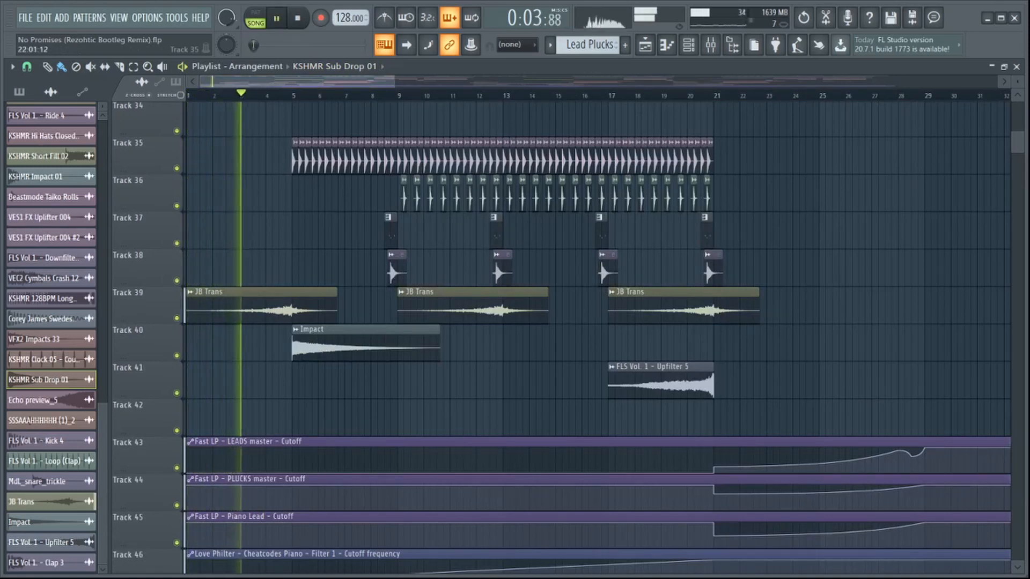
scroll(598, 338, up, 2)
scroll(598, 338, up, 10)
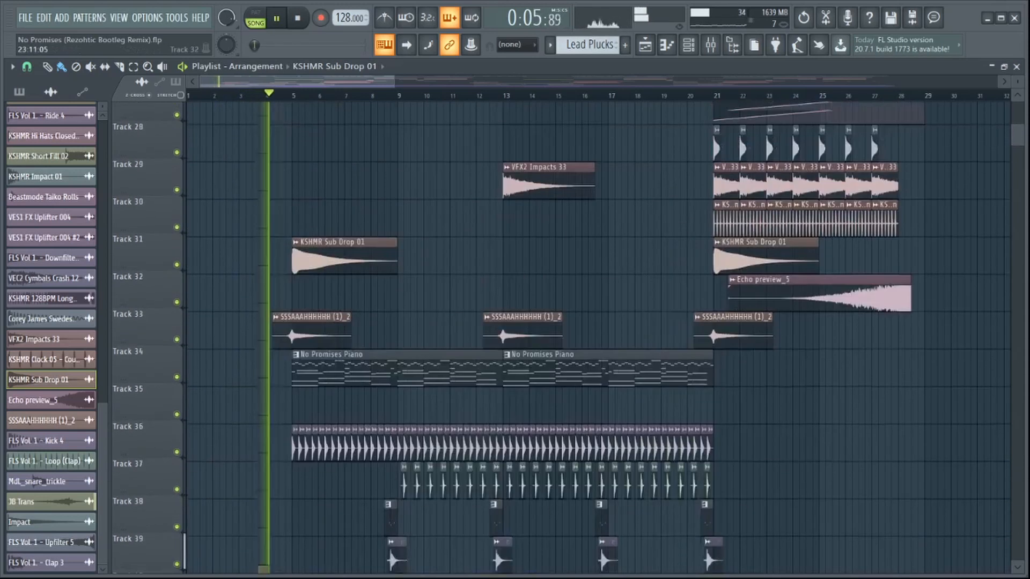
scroll(598, 337, up, 12)
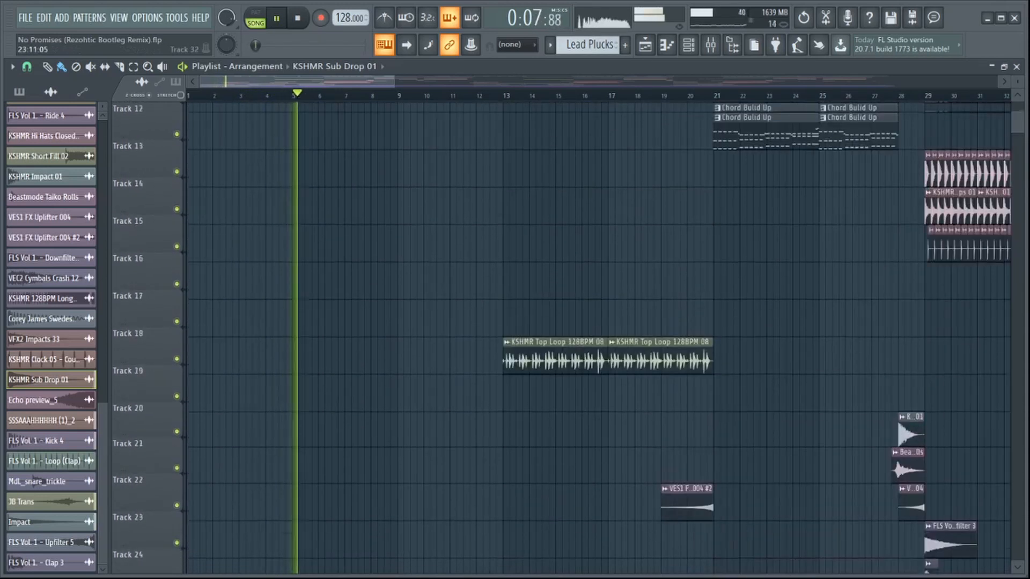
scroll(598, 338, down, 20)
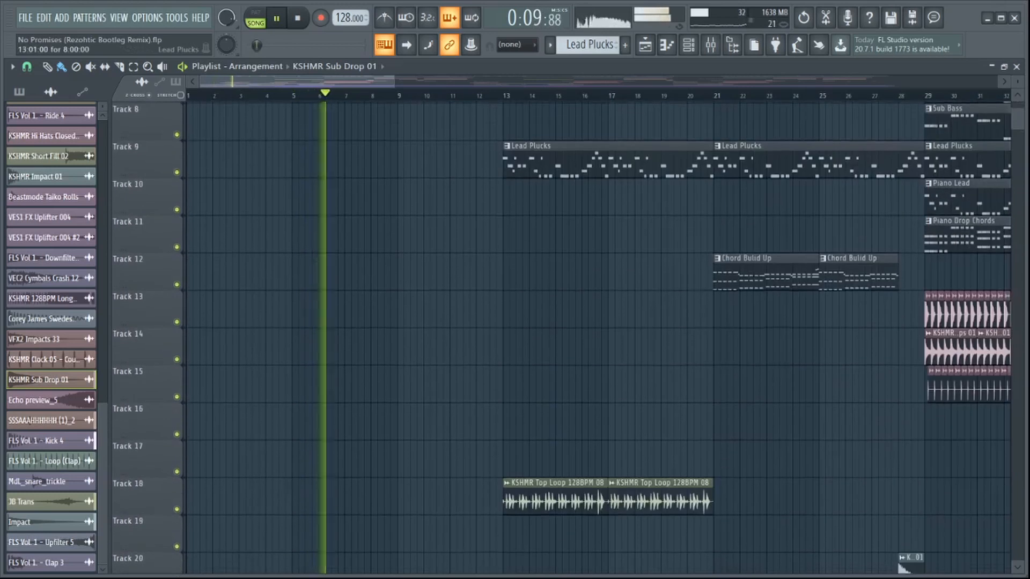
scroll(598, 338, down, 4)
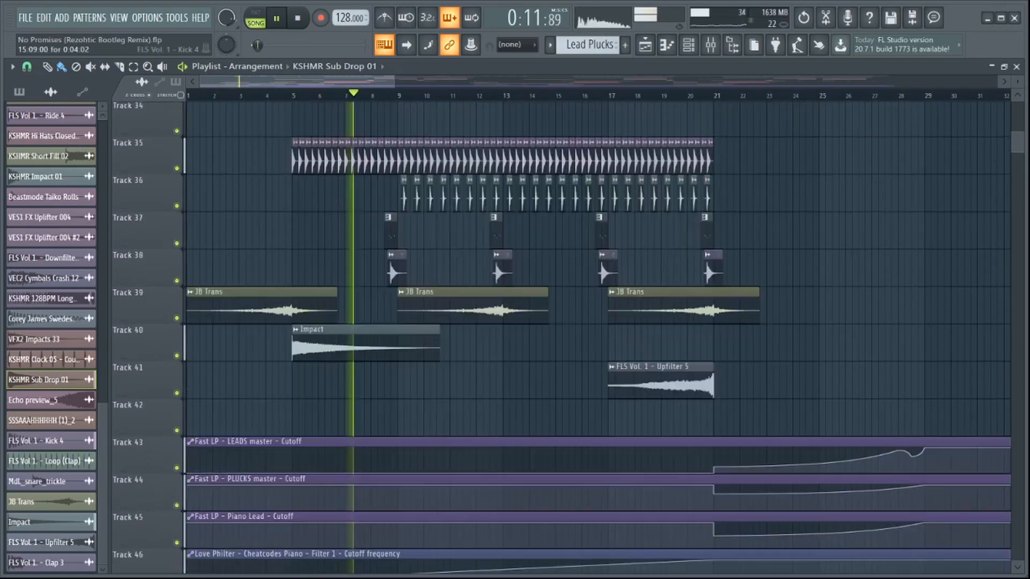
- Keep playing the verse from bar 7 to past bar 15, following the piano, drum and top loop layers
scroll(598, 338, up, 5)
scroll(598, 338, down, 2)
scroll(598, 338, up, 2)
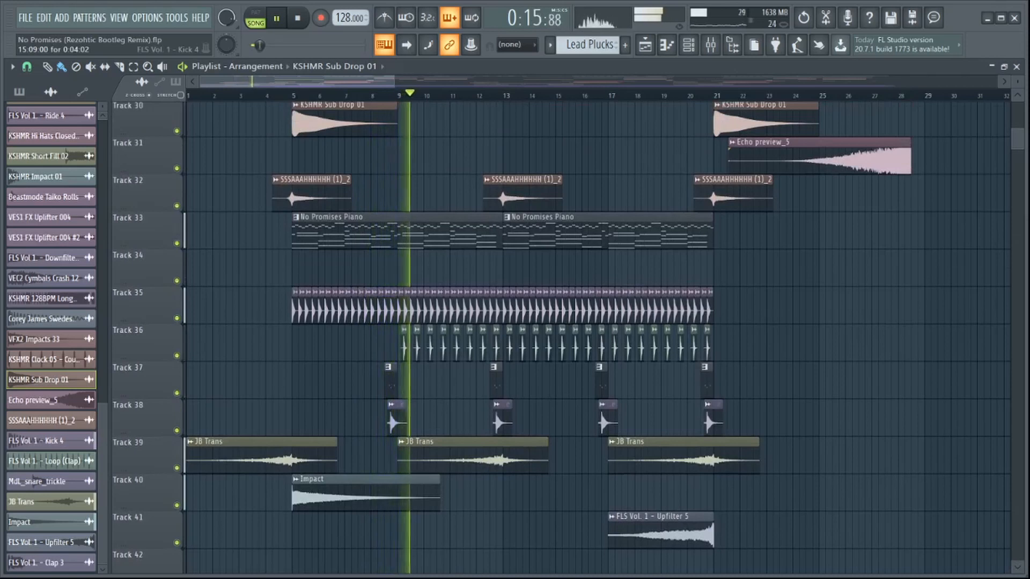
scroll(598, 338, down, 2)
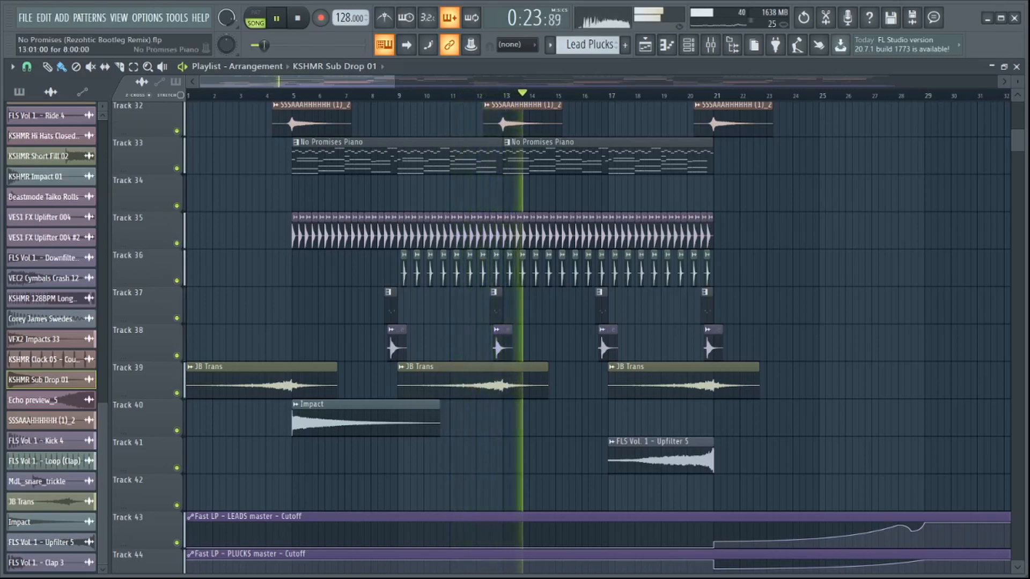
scroll(599, 337, up, 16)
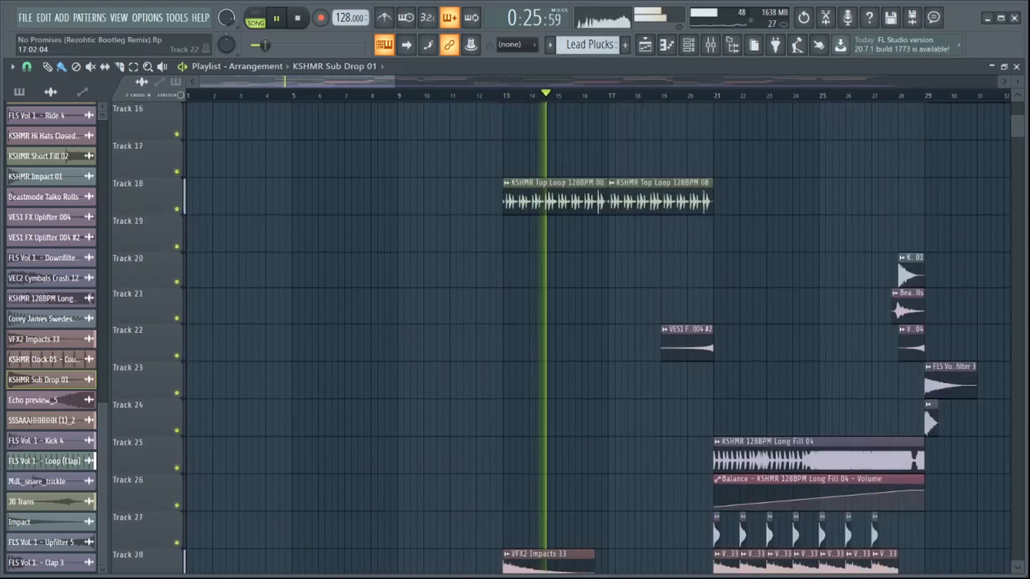
scroll(598, 338, up, 10)
scroll(598, 338, down, 8)
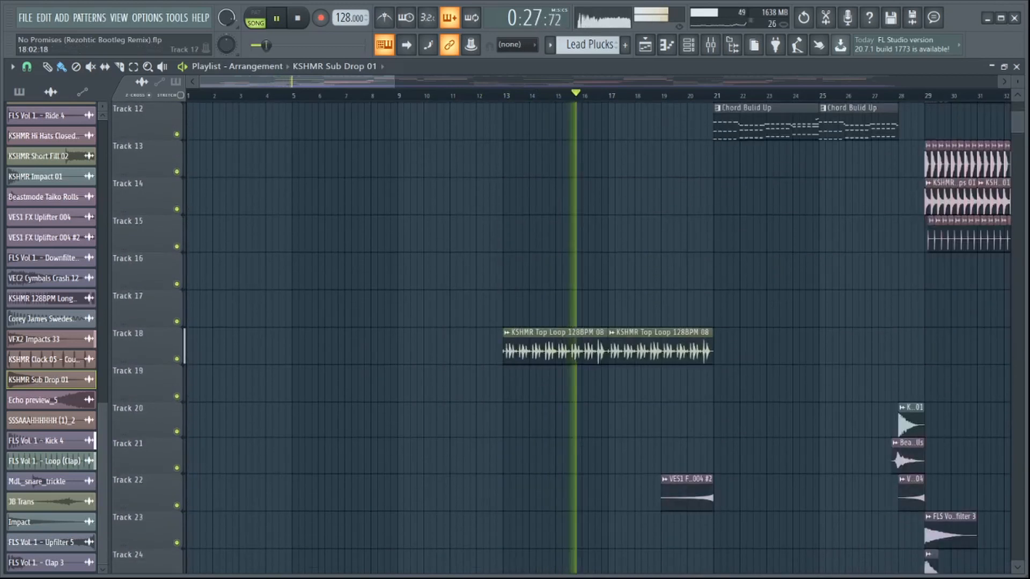
key(space)
- Solo Track 18 and play the KSHMR Top Loop from bar 13
right_click(177, 359)
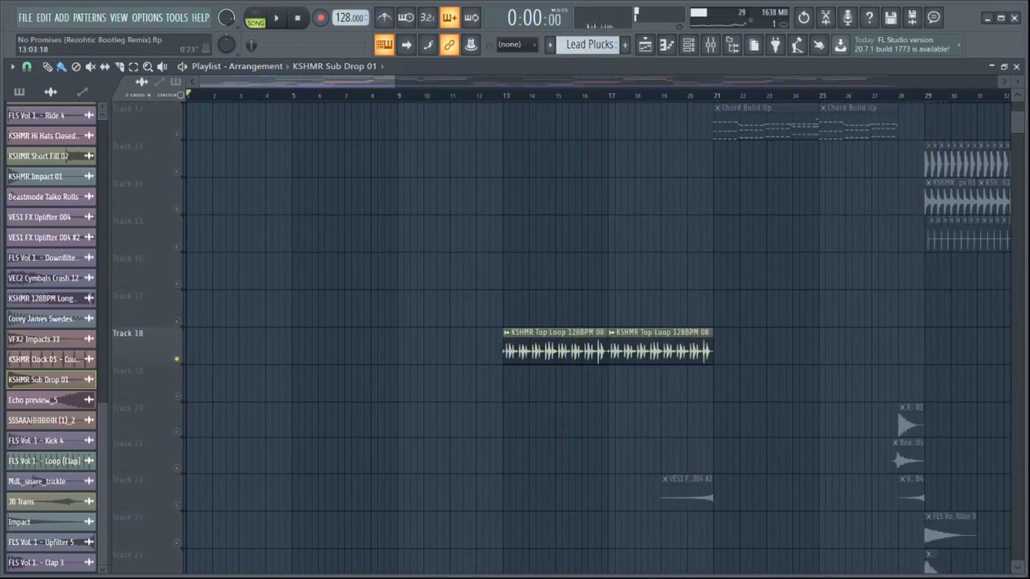
scroll(584, 194, up, 2)
key(space)
scroll(639, 194, down, 3)
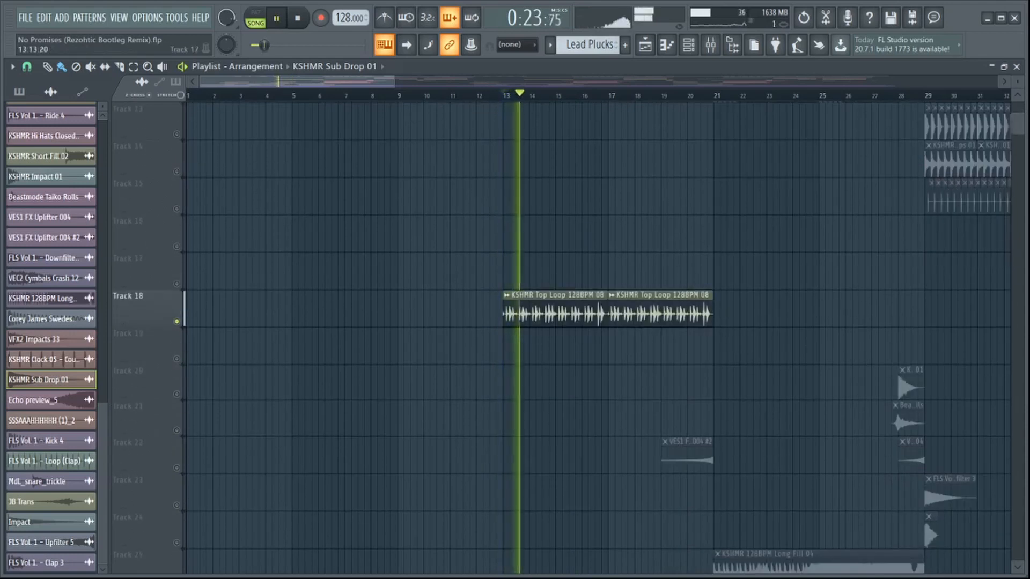
scroll(691, 189, up, 3)
scroll(922, 520, up, 4)
key(space)
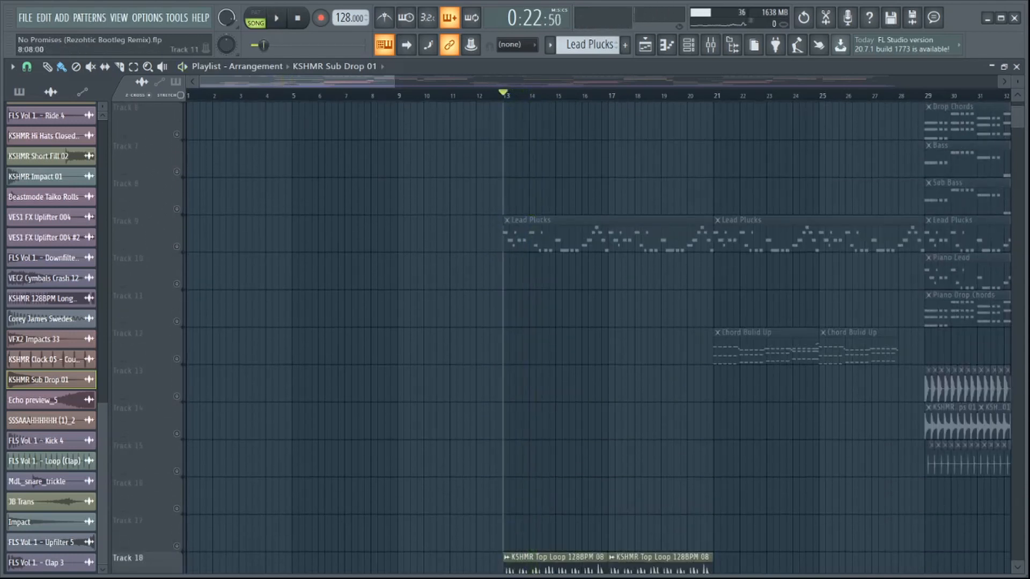
- Solo Track 9 and play the Lead Plucks pattern from bar 13
scroll(596, 338, down, 20)
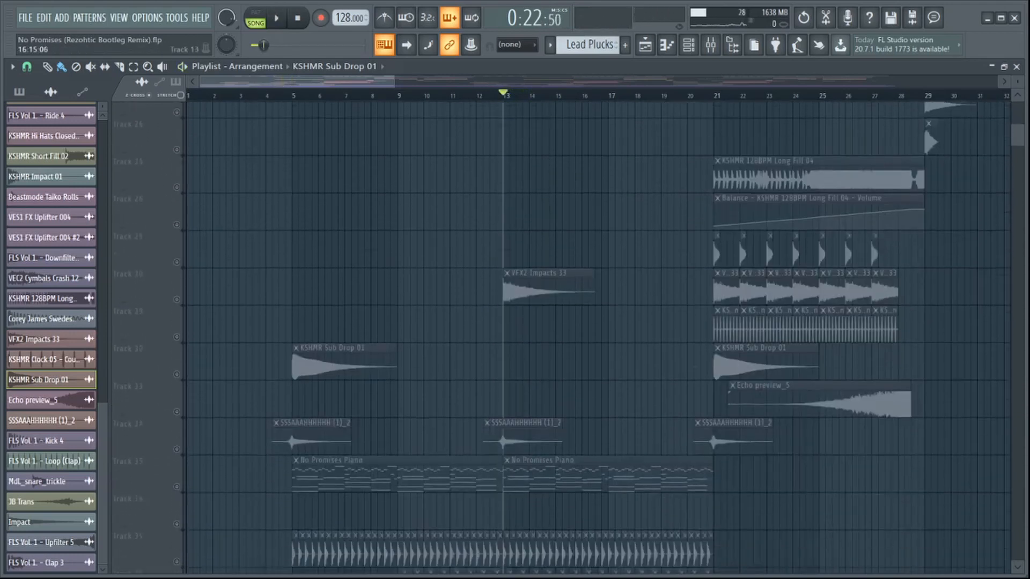
scroll(595, 269, down, 4)
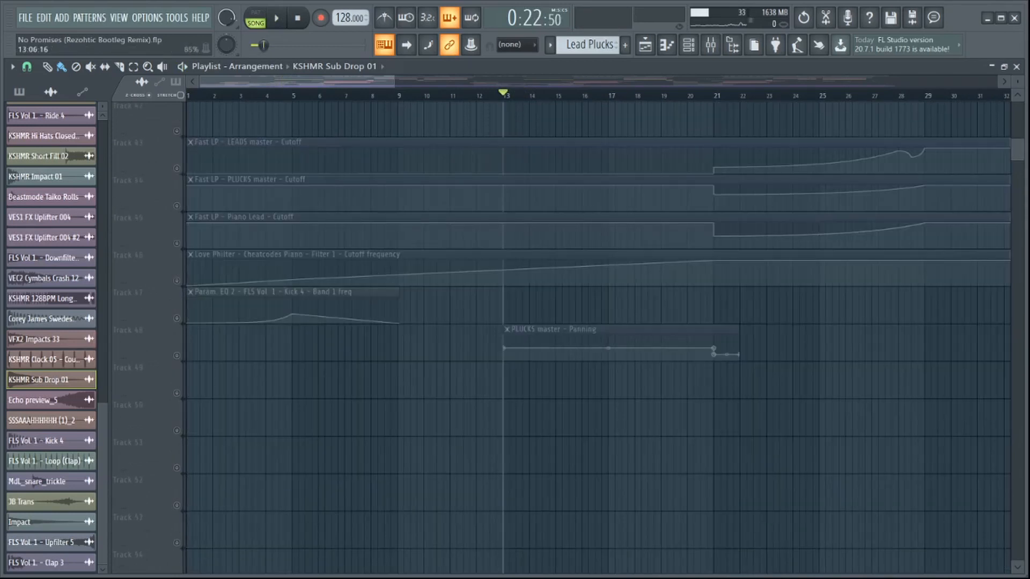
scroll(922, 143, up, 20)
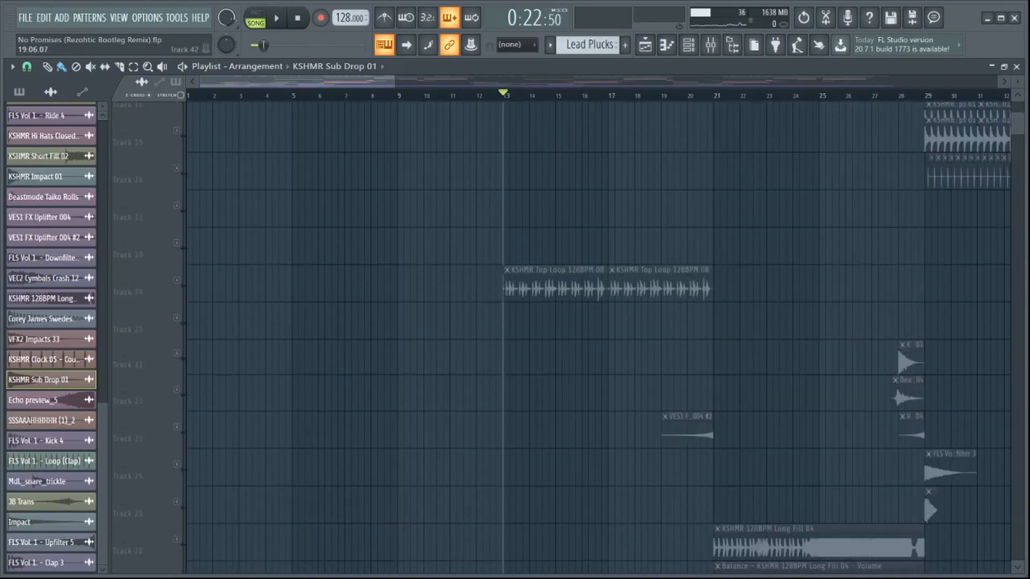
scroll(595, 338, up, 11)
key(space)
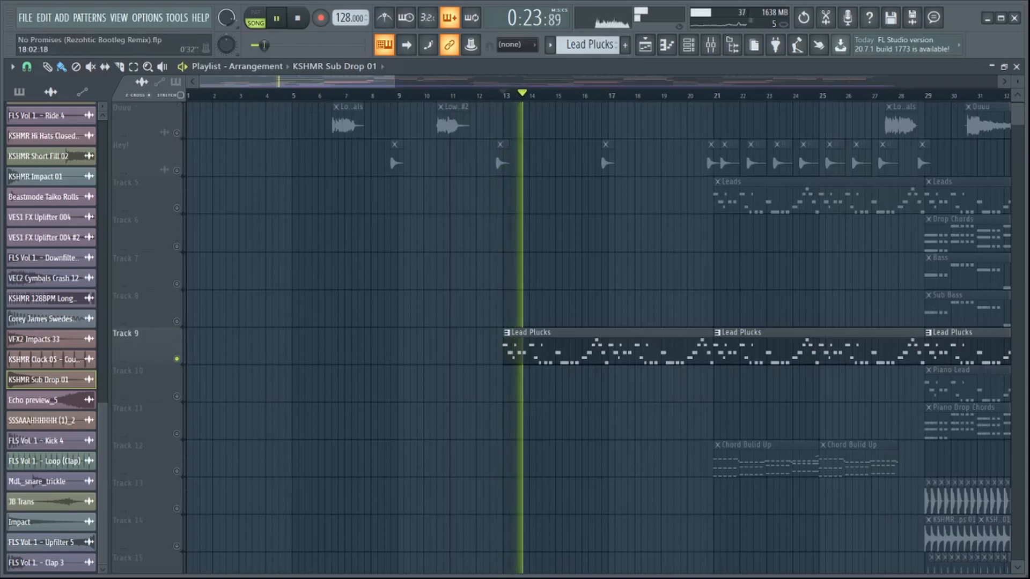
scroll(638, 95, down, 1)
key(space)
- Unmute all tracks and move the playhead to bar 21, where the chord build-up starts
scroll(596, 338, up, 2)
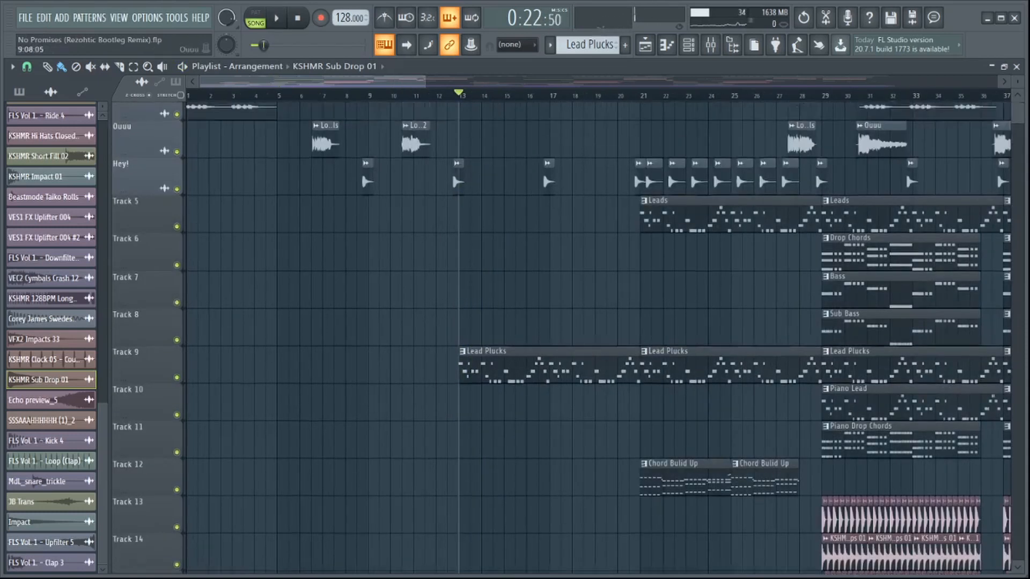
scroll(596, 337, down, 3)
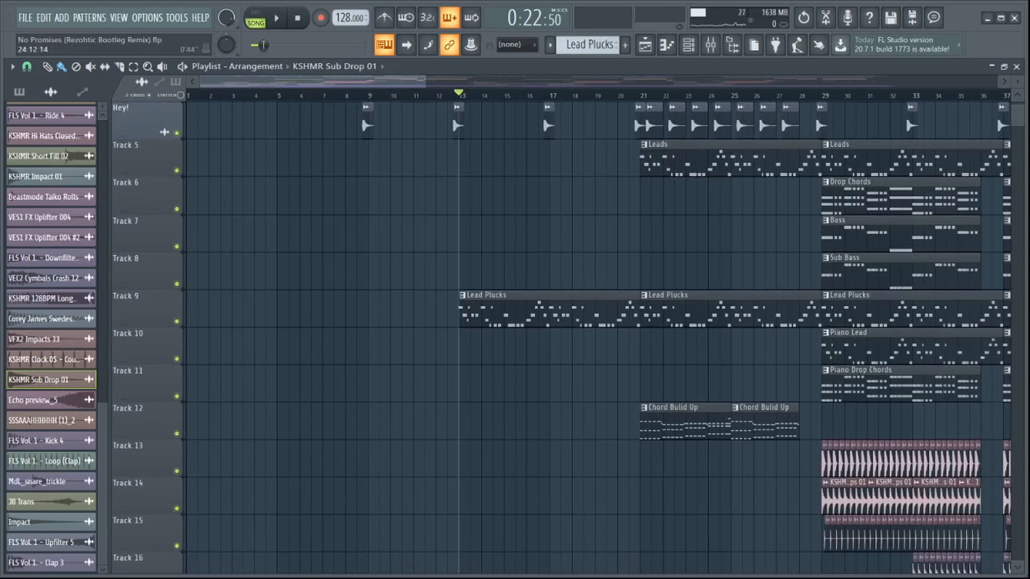
scroll(726, 338, up, 5)
scroll(727, 338, down, 6)
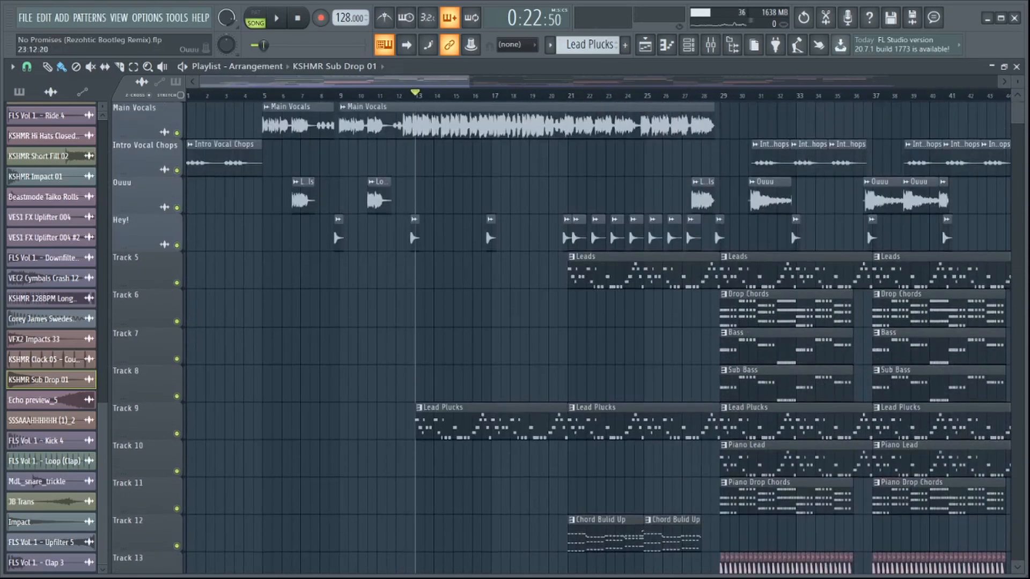
scroll(402, 322, right, 5)
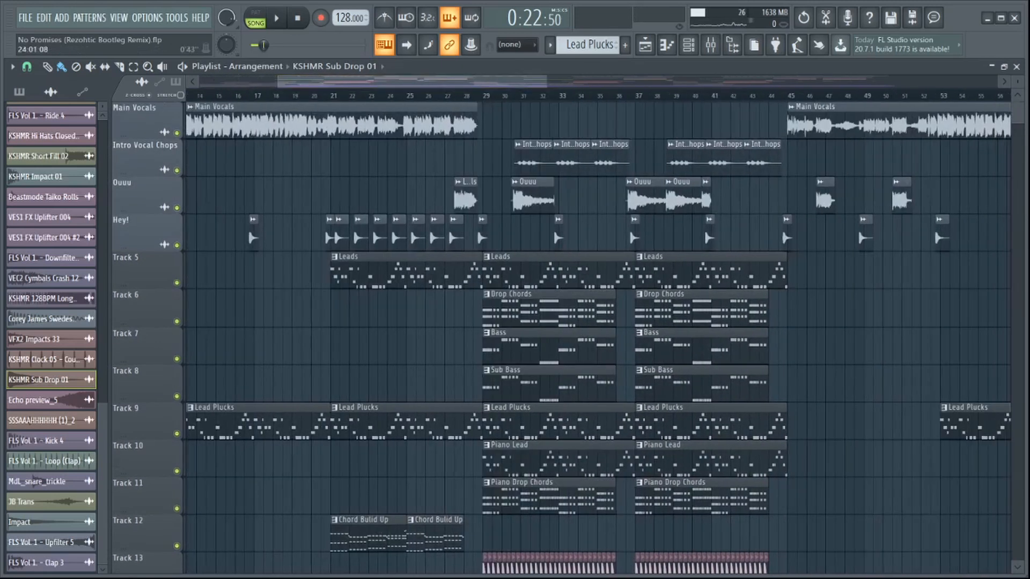
click(332, 95)
scroll(332, 215, up, 4)
scroll(333, 311, down, 6)
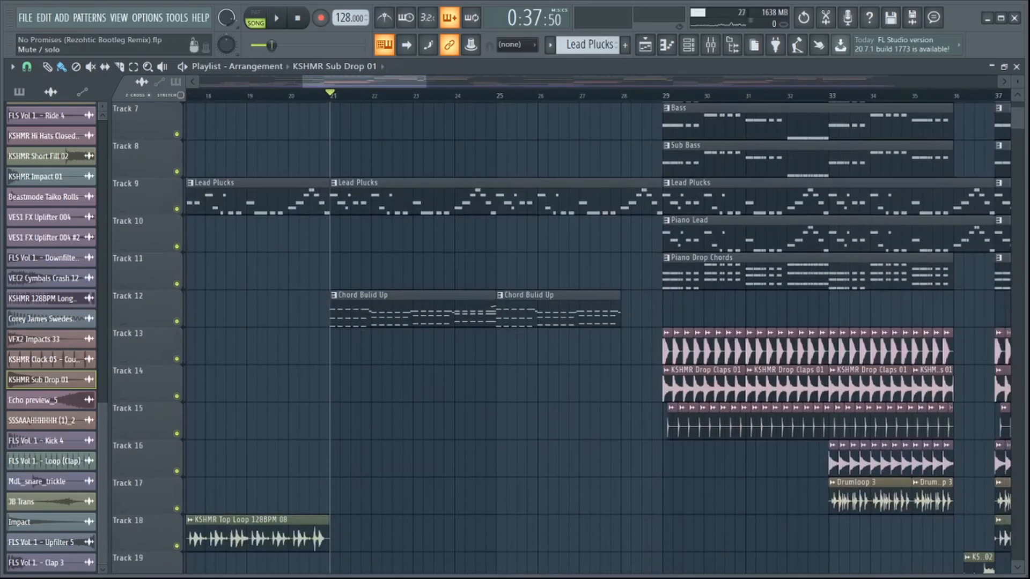
- Solo Track 12, select the Chord Bulid Up pattern and check which channels it uses in the channel rack
scroll(333, 268, down, 8)
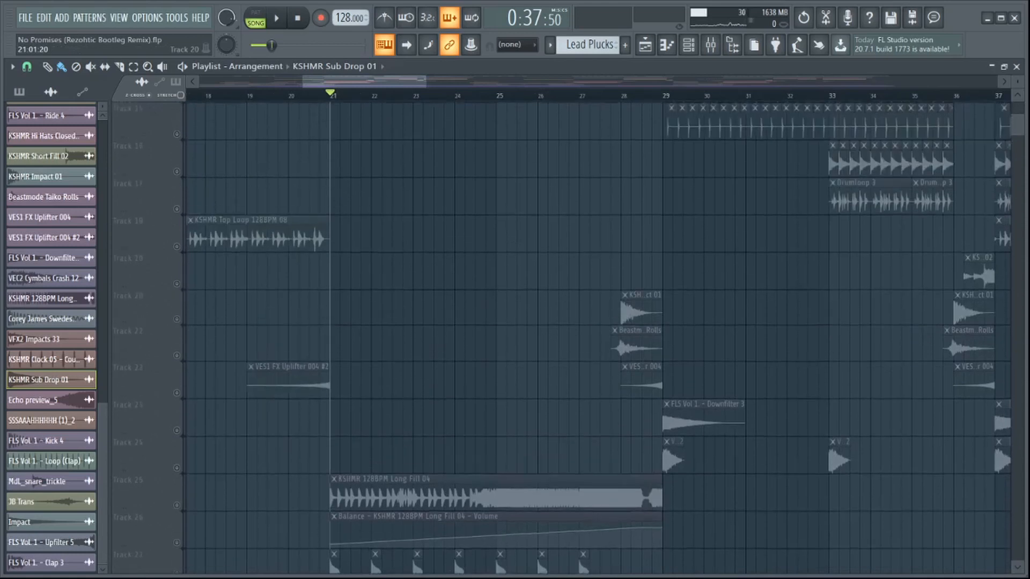
scroll(333, 531, up, 14)
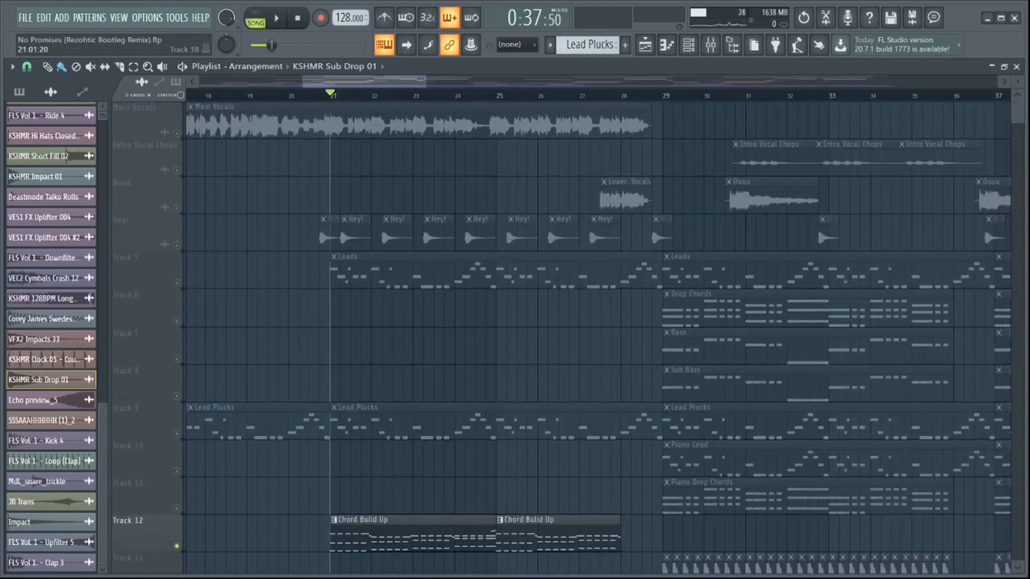
scroll(332, 322, down, 5)
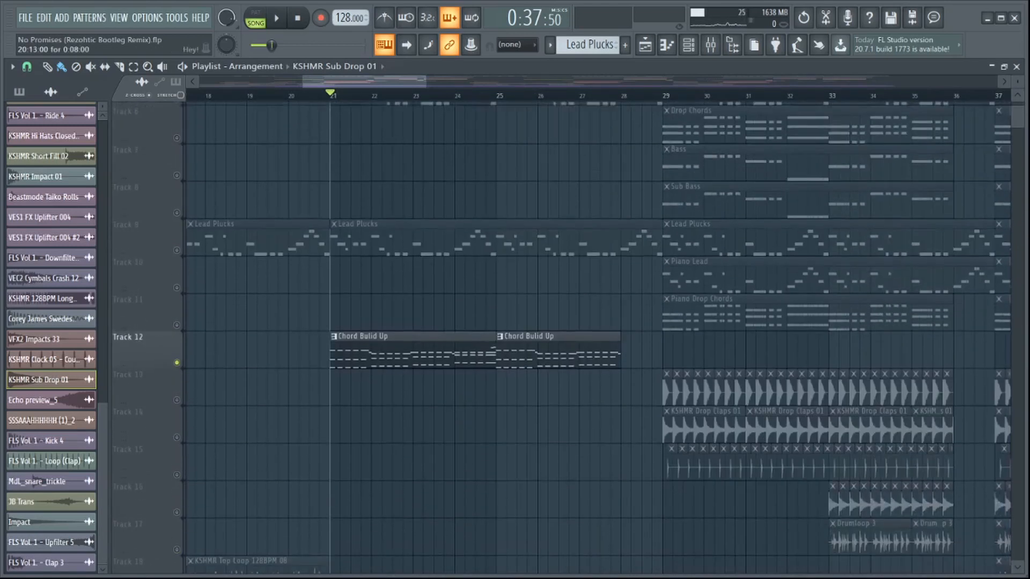
click(376, 344)
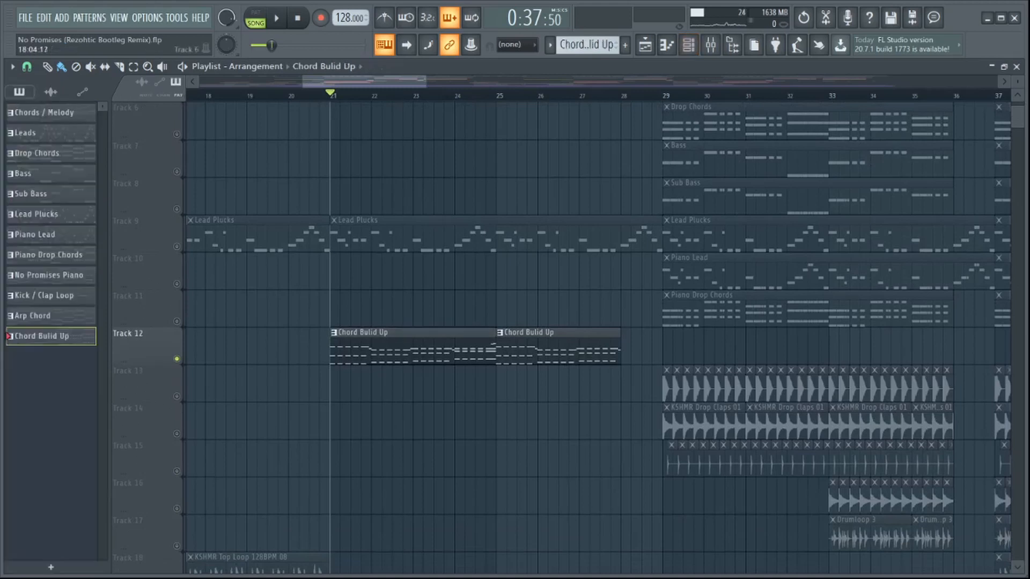
key(F6)
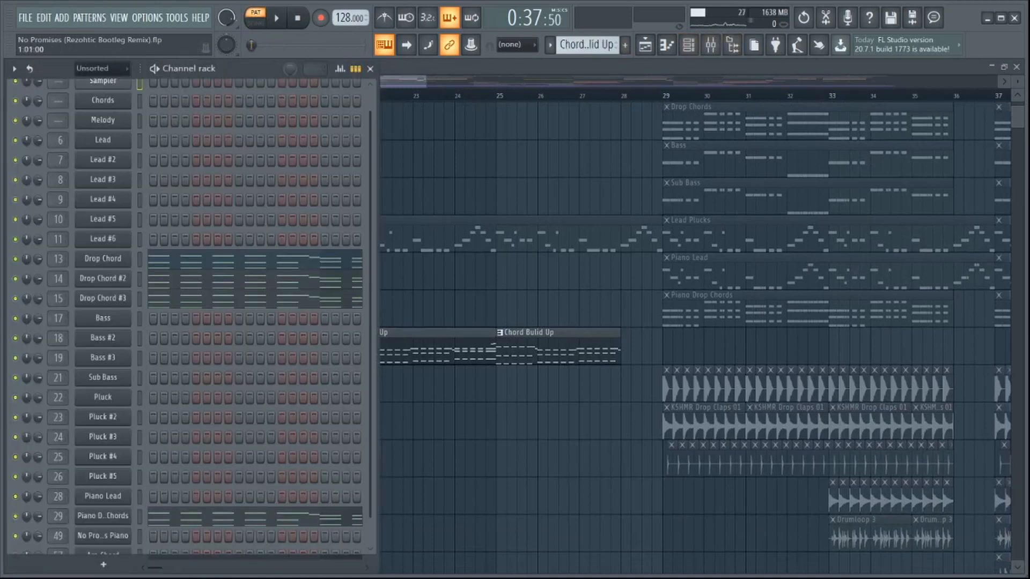
scroll(192, 317, down, 1)
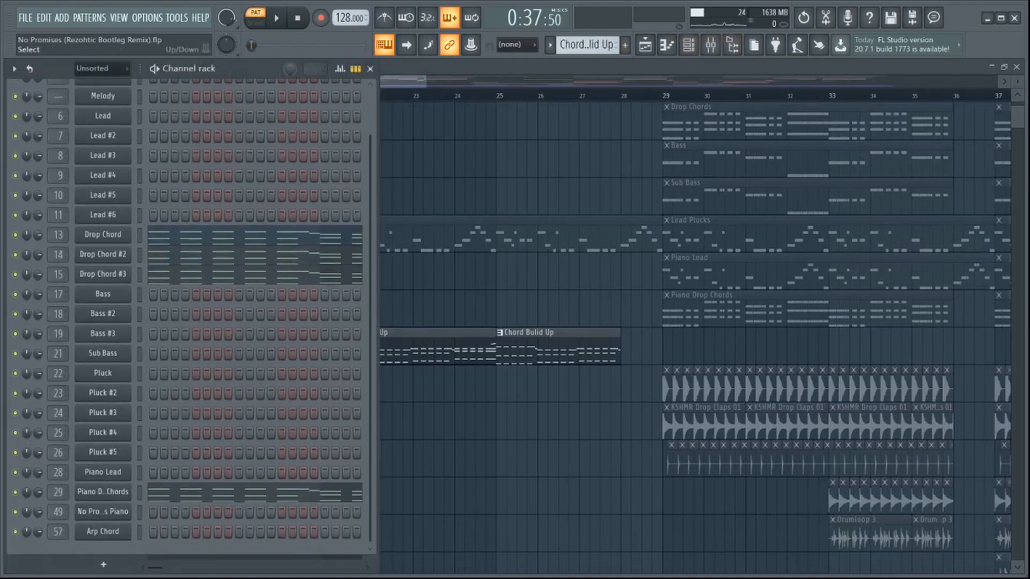
key(F6)
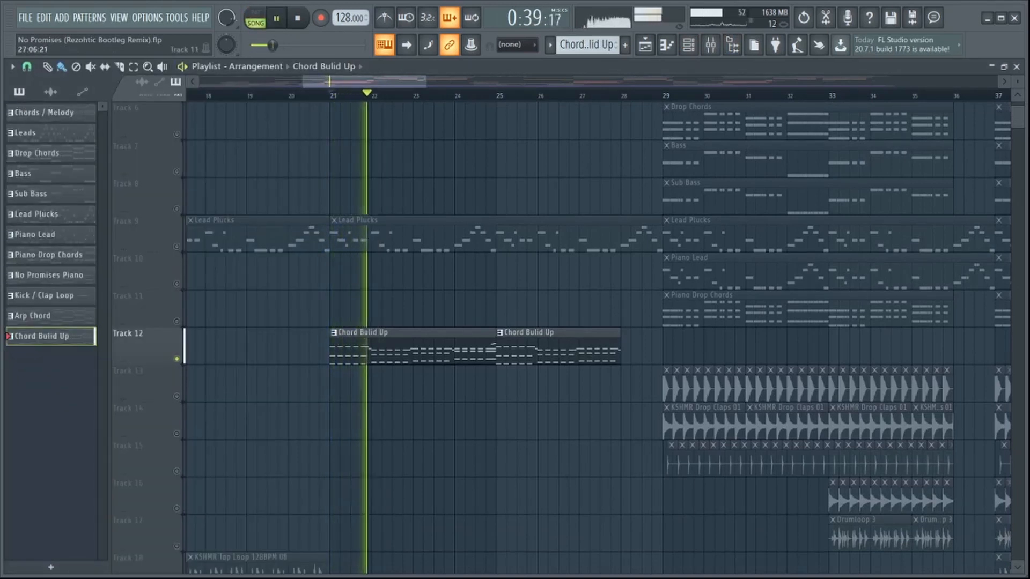
- Examine the Drop Chord notes of the build-up in the piano roll during playback from bar 21, and stop back in the playlist
key(F7)
scroll(252, 108, left, 3)
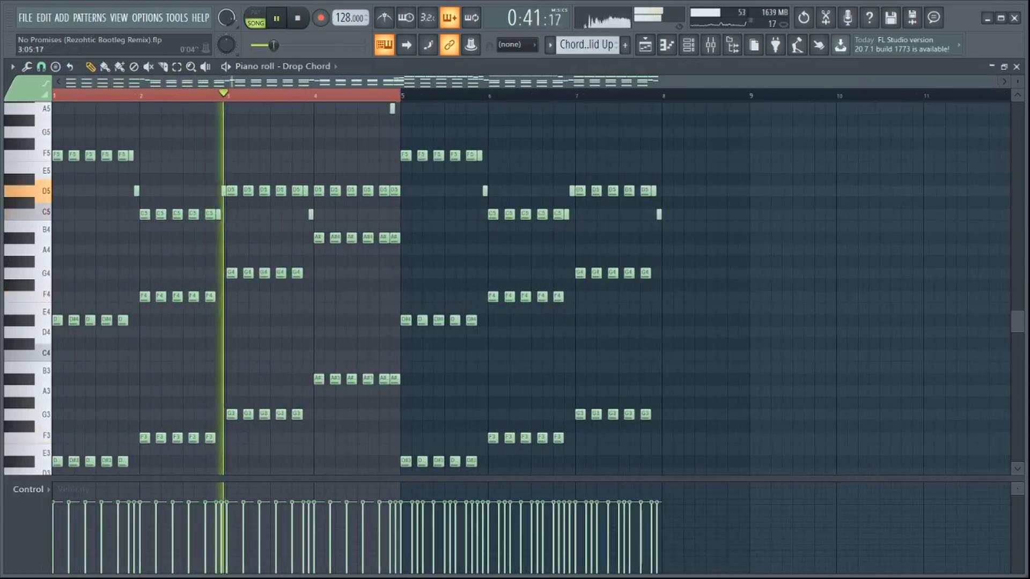
key(ctrl+d)
scroll(307, 108, up, 1)
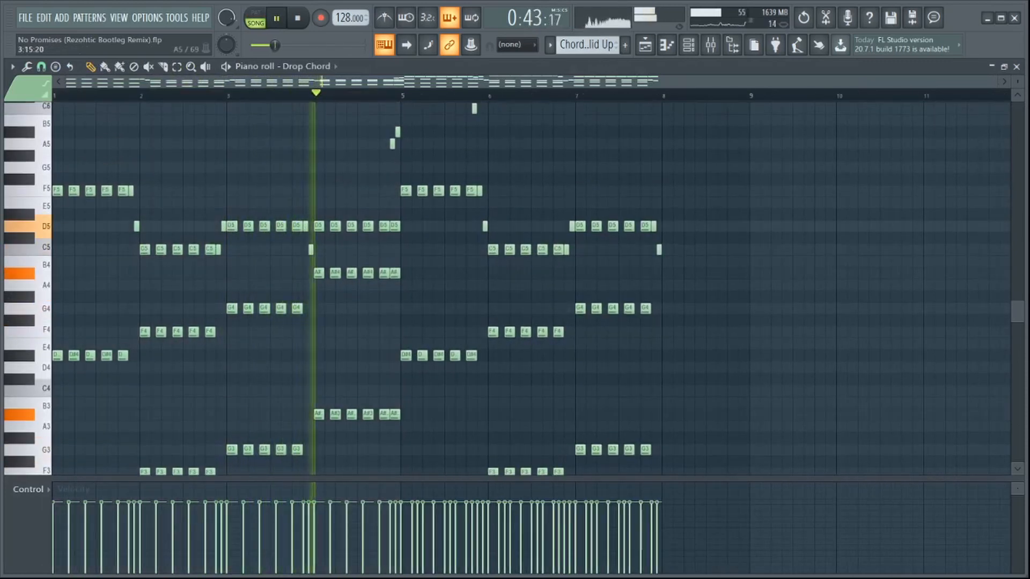
scroll(531, 288, up, 1)
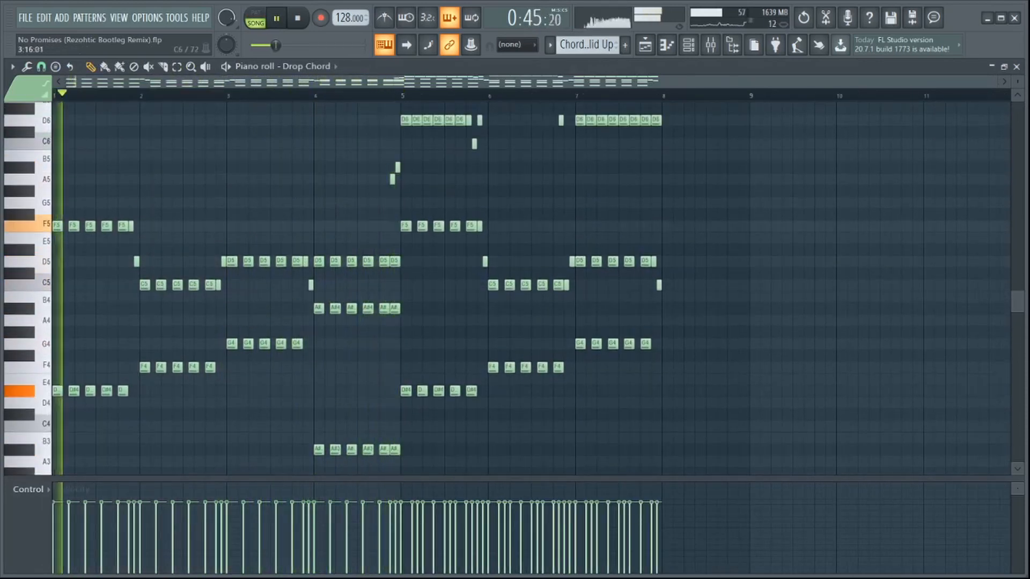
scroll(531, 288, up, 1)
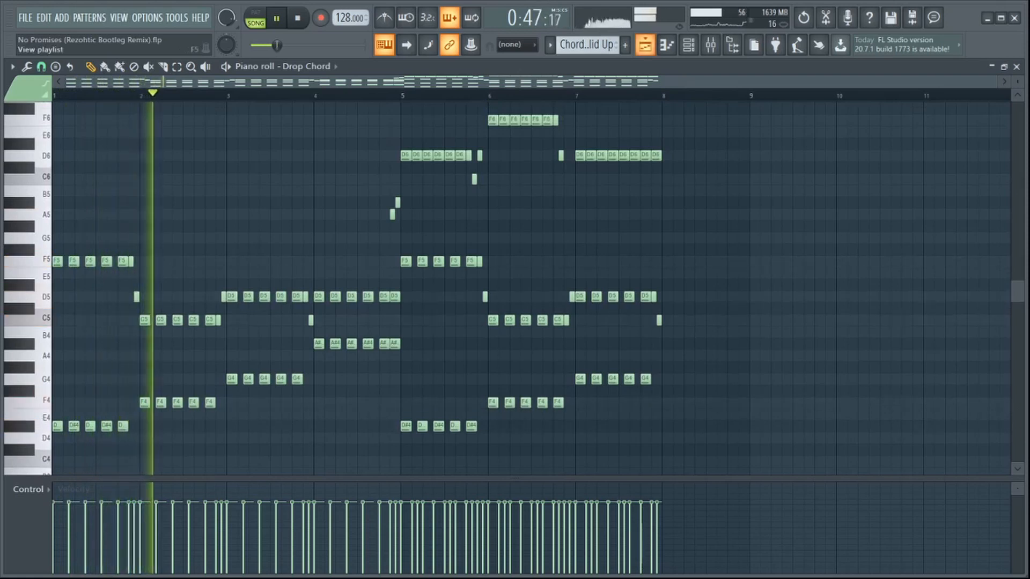
click(646, 45)
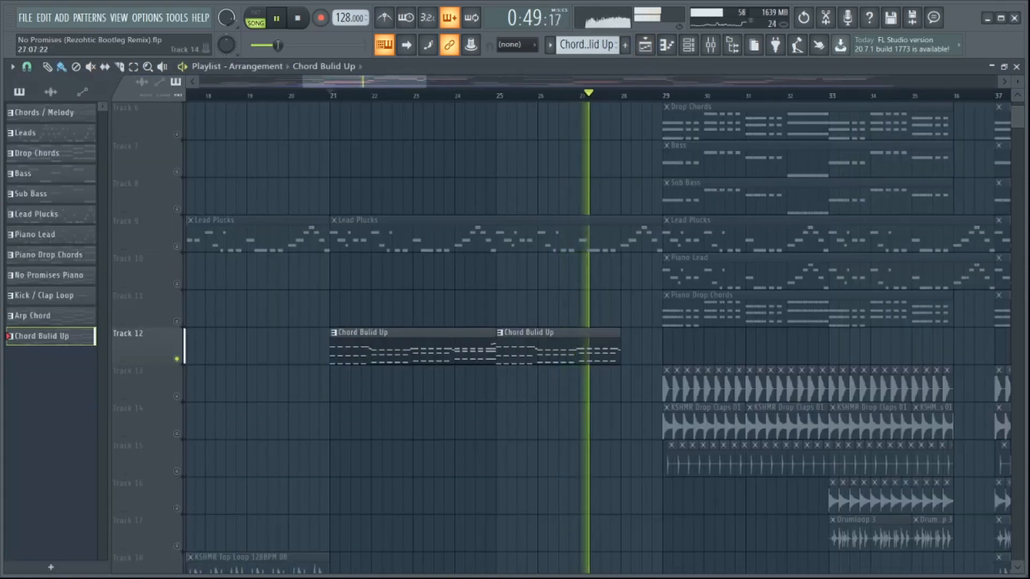
key(space)
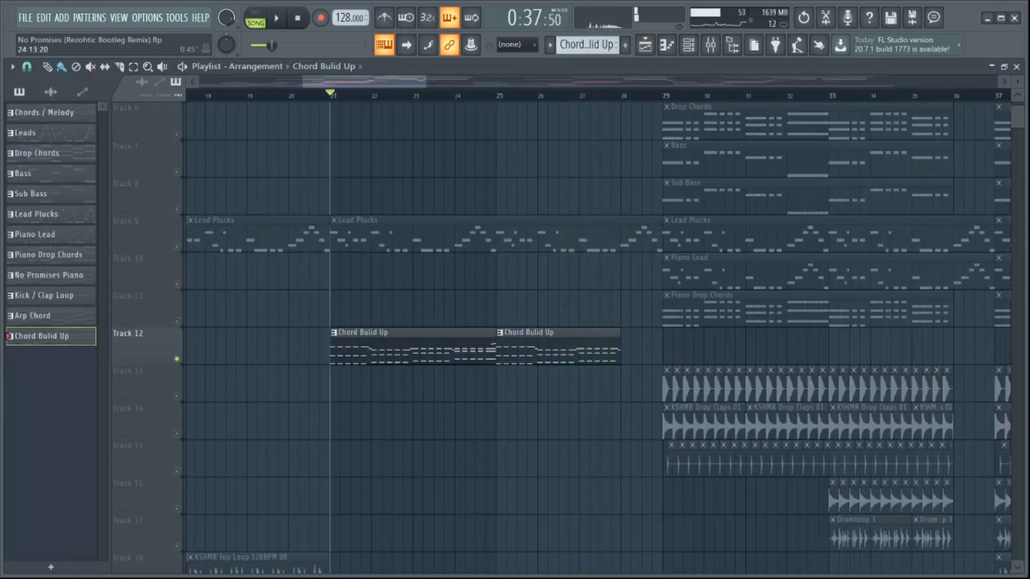
- Unmute all tracks and move the playhead to bar 45, where the second verse's Main Vocals start
scroll(487, 96, down, 5)
scroll(336, 262, up, 3)
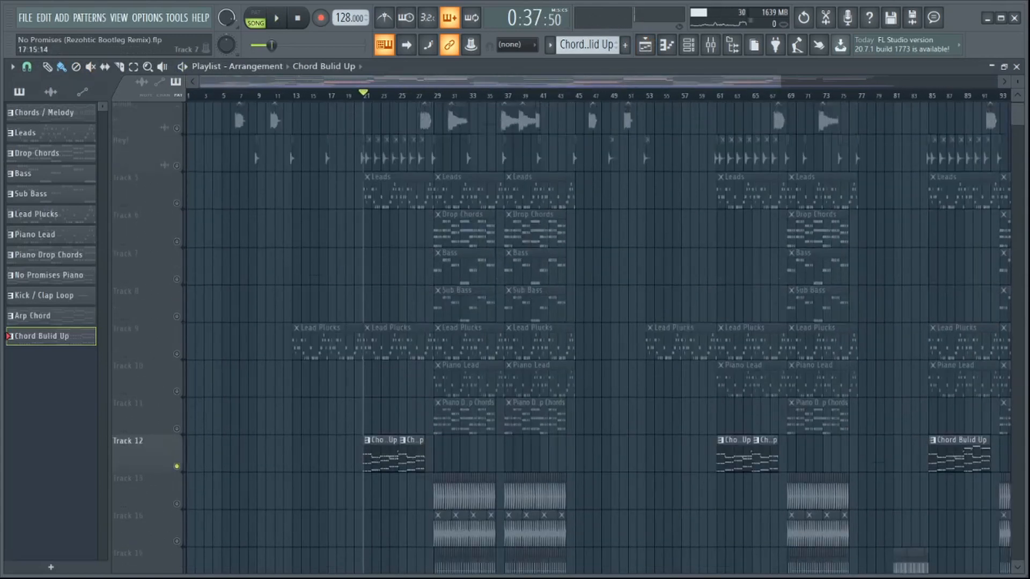
scroll(598, 333, up, 2)
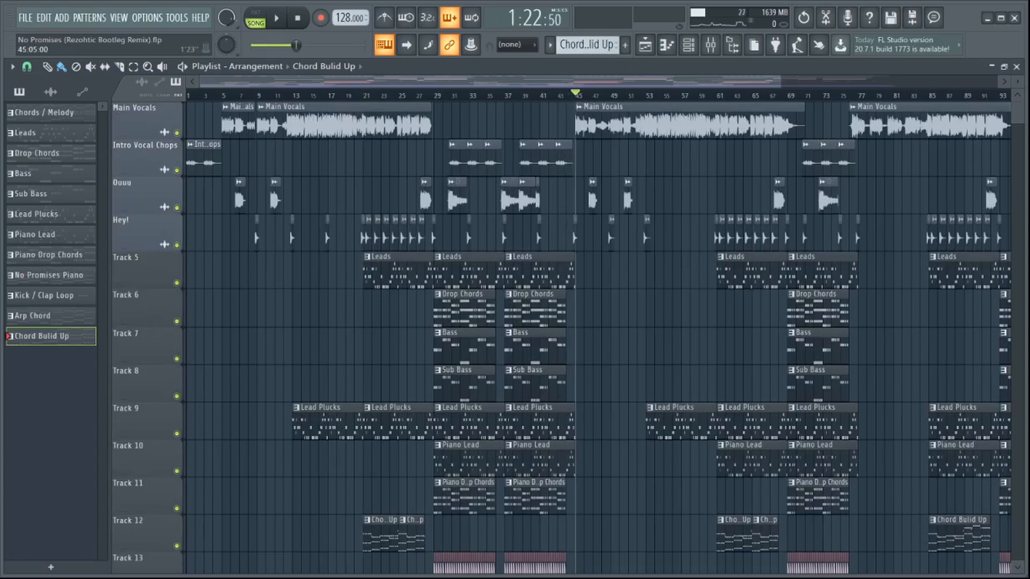
scroll(578, 95, up, 5)
drag(580, 81, 617, 82)
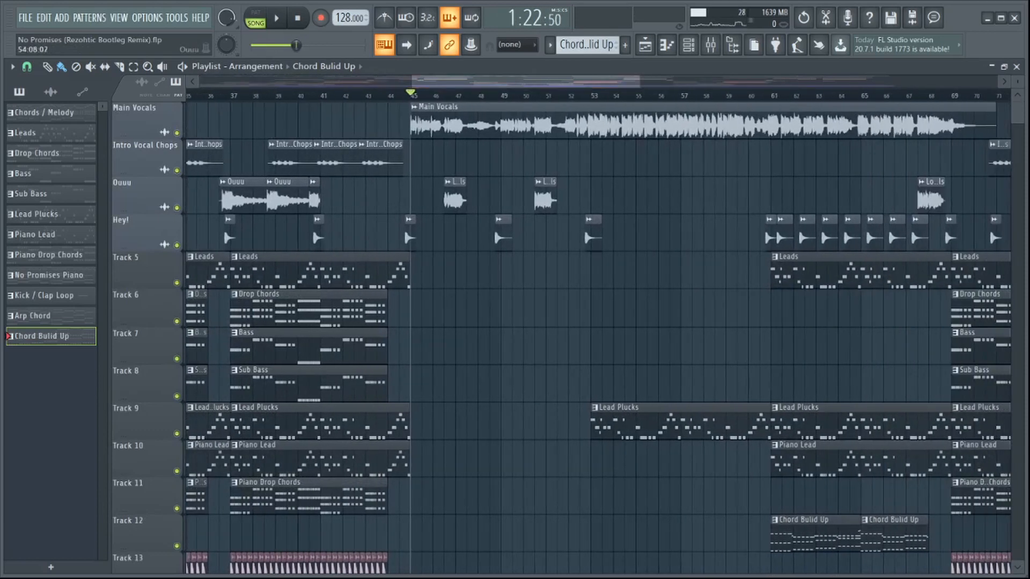
scroll(318, 322, down, 20)
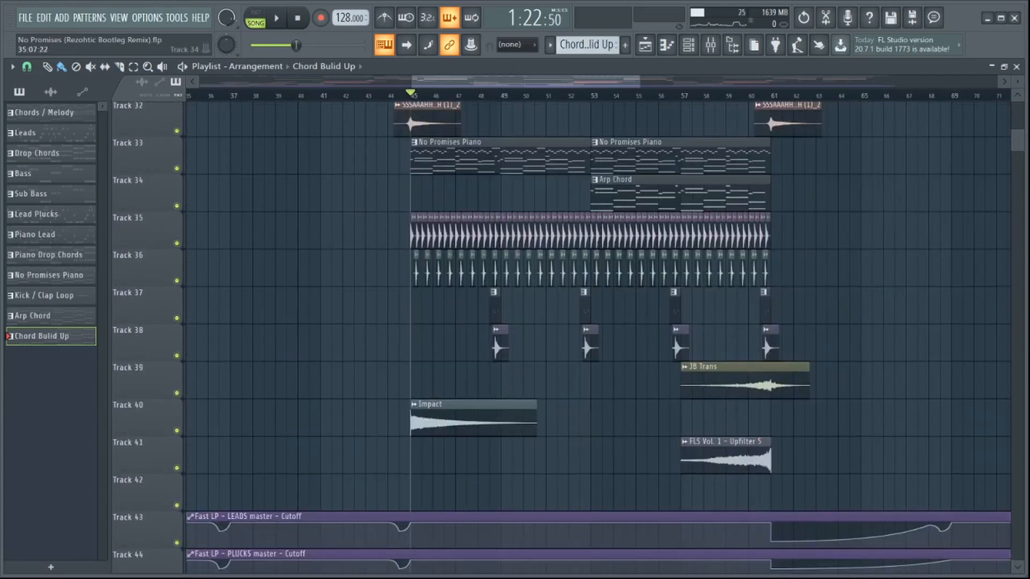
- Solo Track 34, move the playhead to bar 53 and select the Arp Chord pattern
right_click(176, 206)
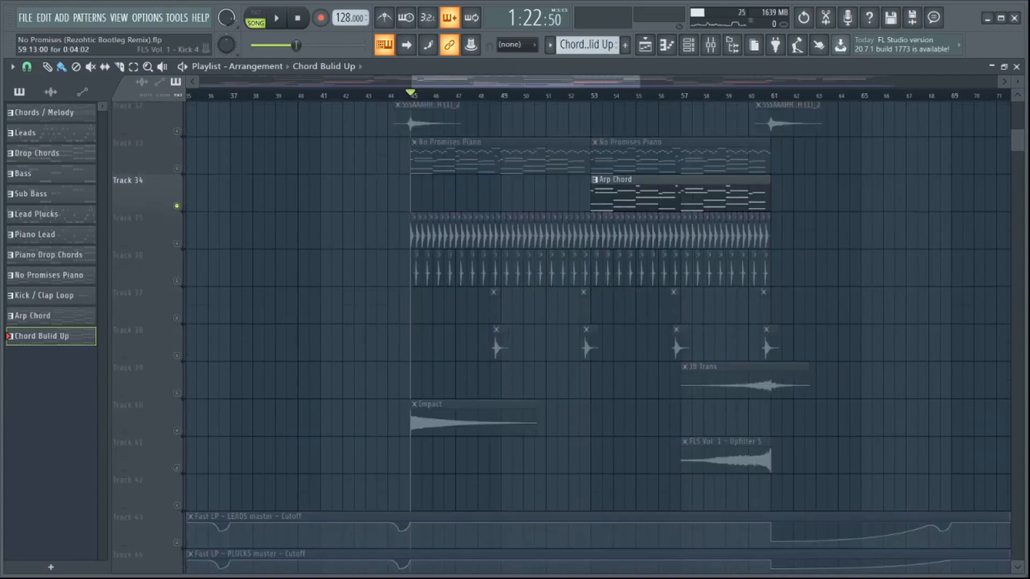
scroll(598, 332, up, 6)
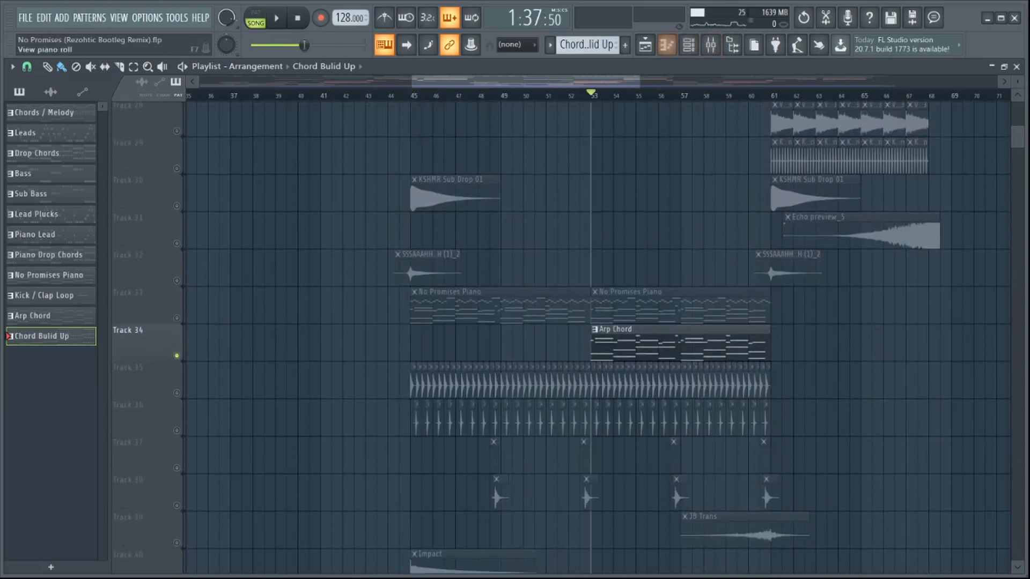
click(689, 44)
click(690, 345)
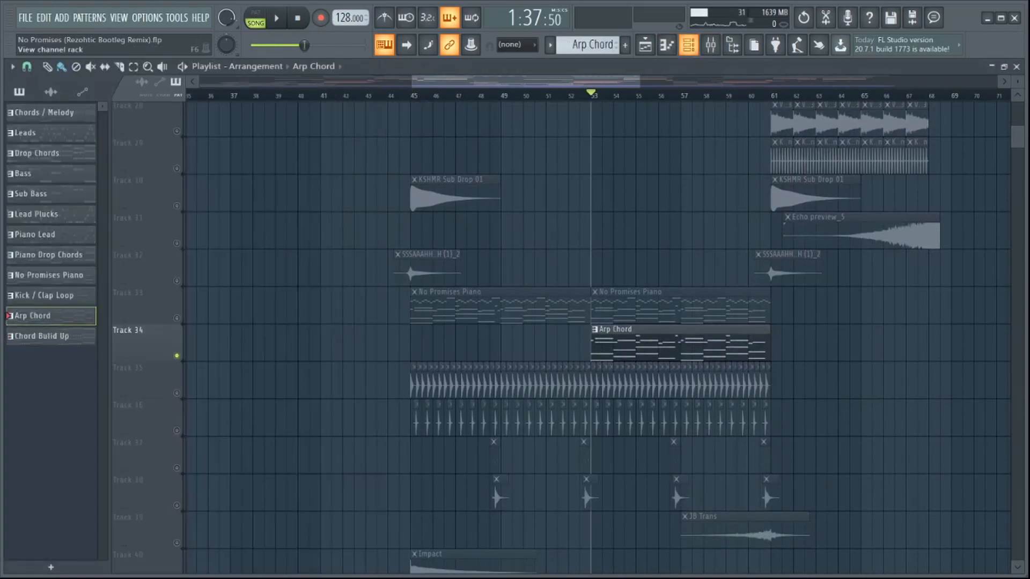
- Open the Arp Chord channel's notes in the piano roll from the channel rack
key(F6)
click(102, 532)
click(103, 531)
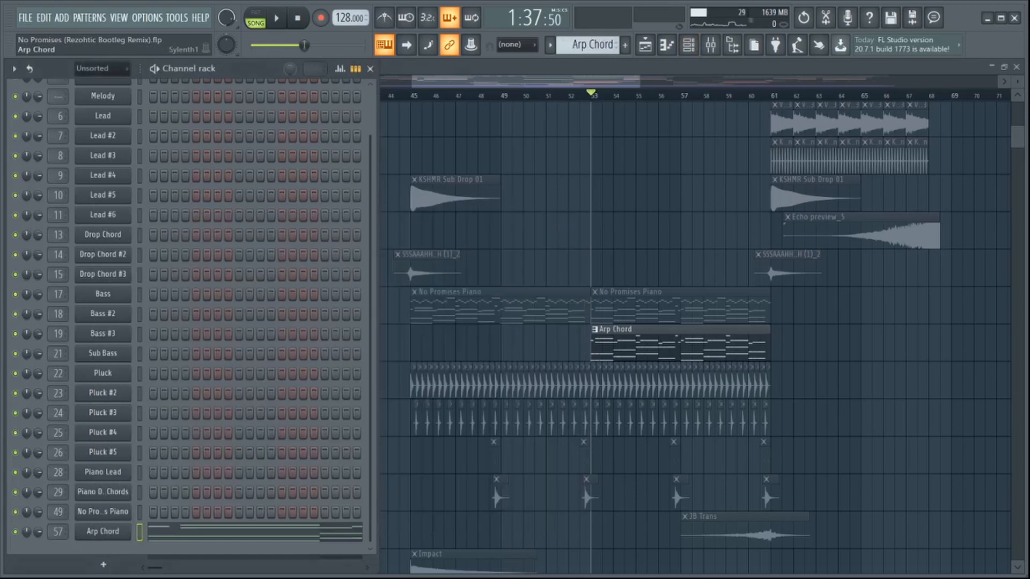
right_click(103, 532)
click(160, 398)
- Play the Arp Chord pattern in pattern mode and examine its chord and melody notes
scroll(242, 144, up, 4)
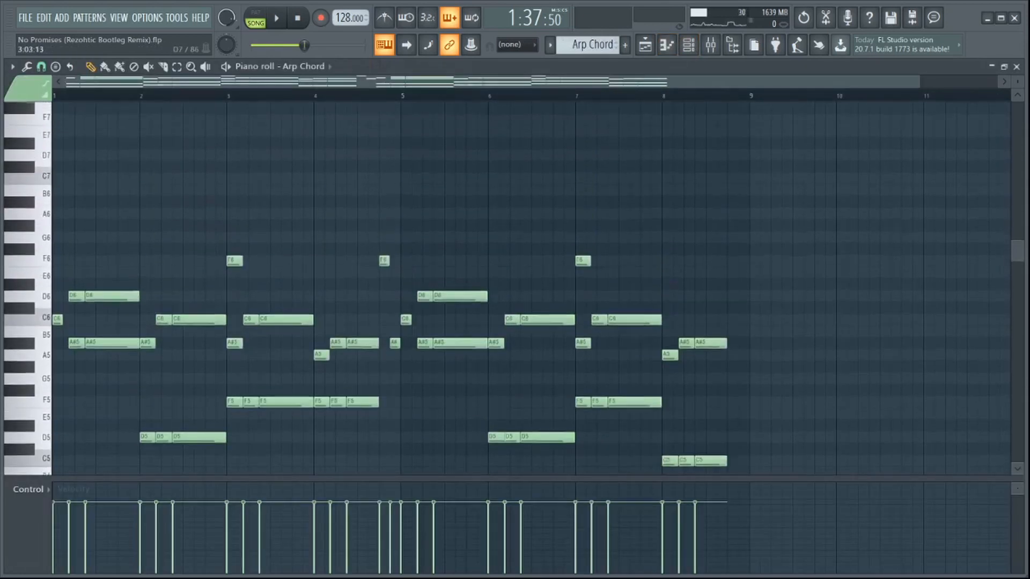
scroll(242, 144, down, 5)
scroll(242, 144, up, 1)
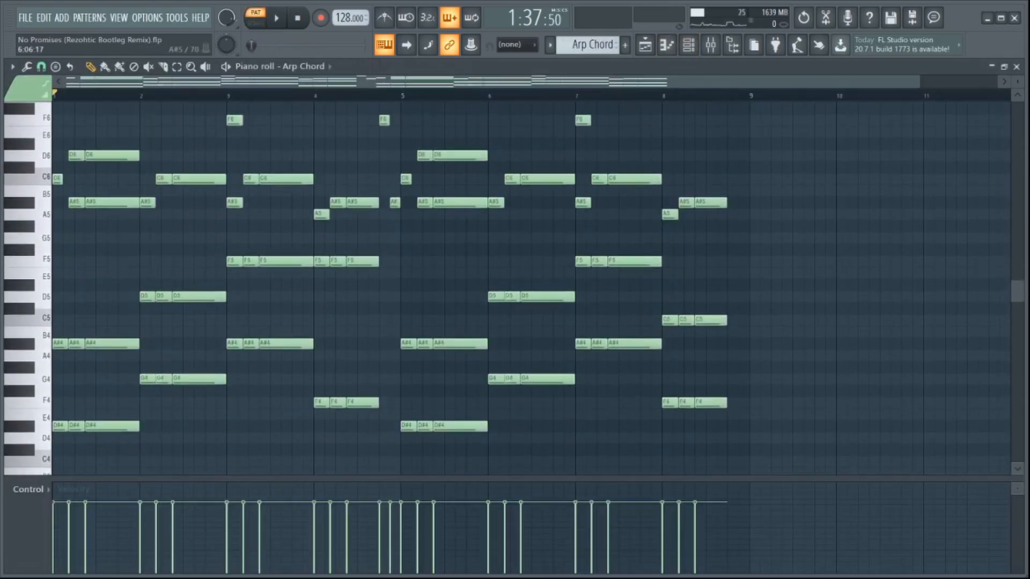
key(space)
scroll(531, 284, up, 2)
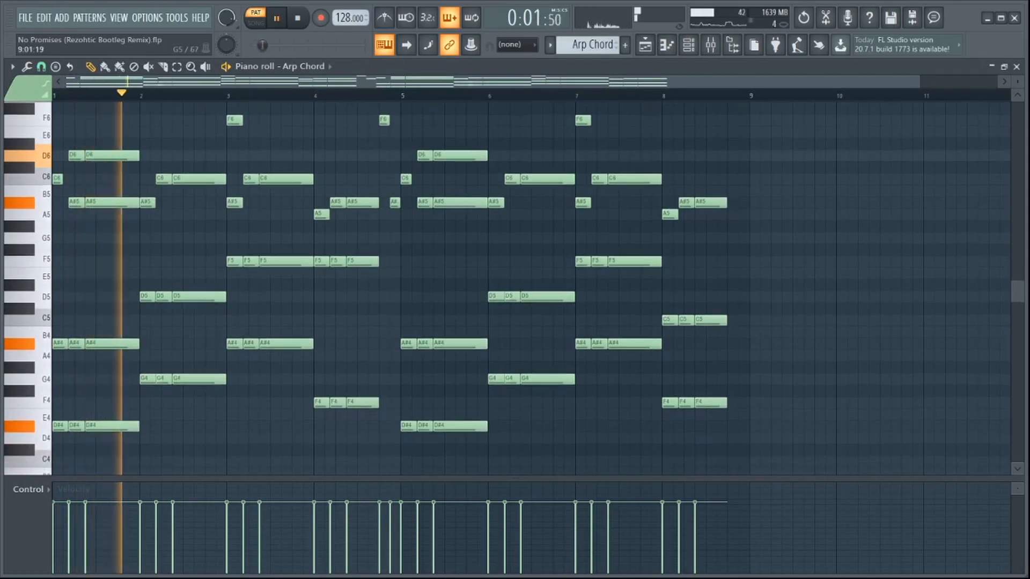
scroll(531, 285, down, 2)
scroll(531, 284, up, 2)
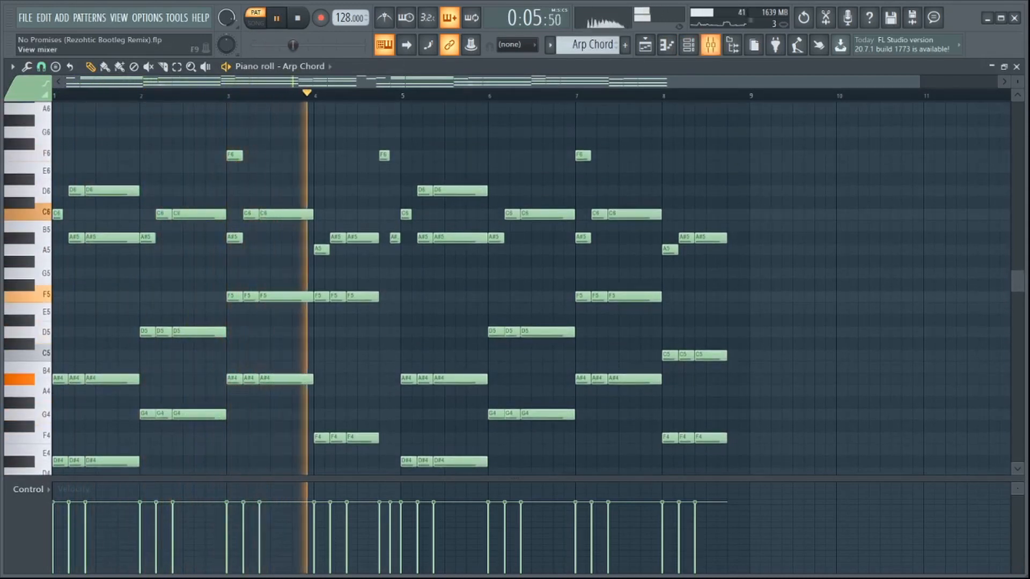
- Inspect the Arp Chord mixer track's effects: OTT, both Fruity parametric EQ 2 instances, CamelCrusher and Kickstart
key(F9)
scroll(584, 301, down, 3)
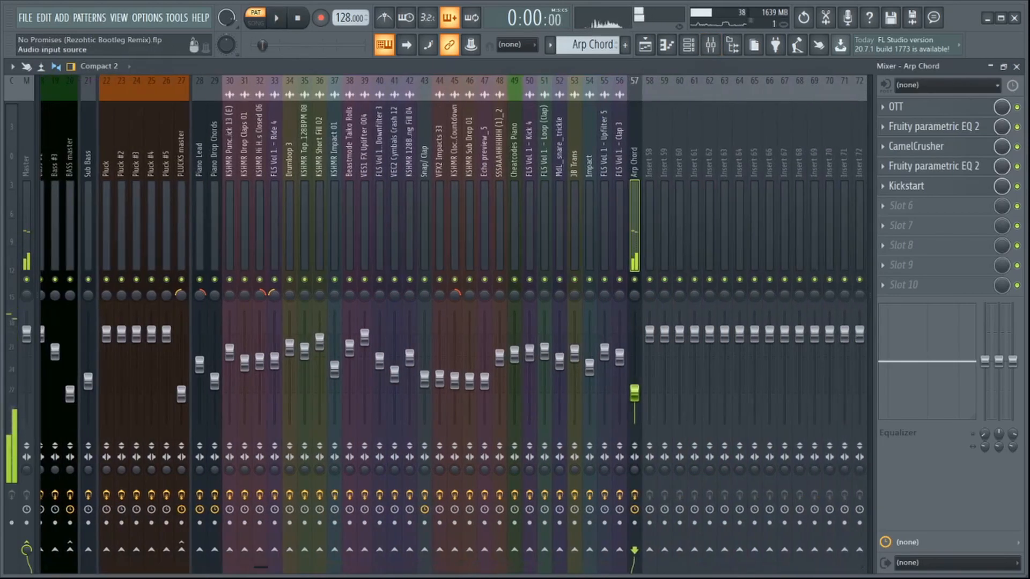
click(917, 107)
click(934, 127)
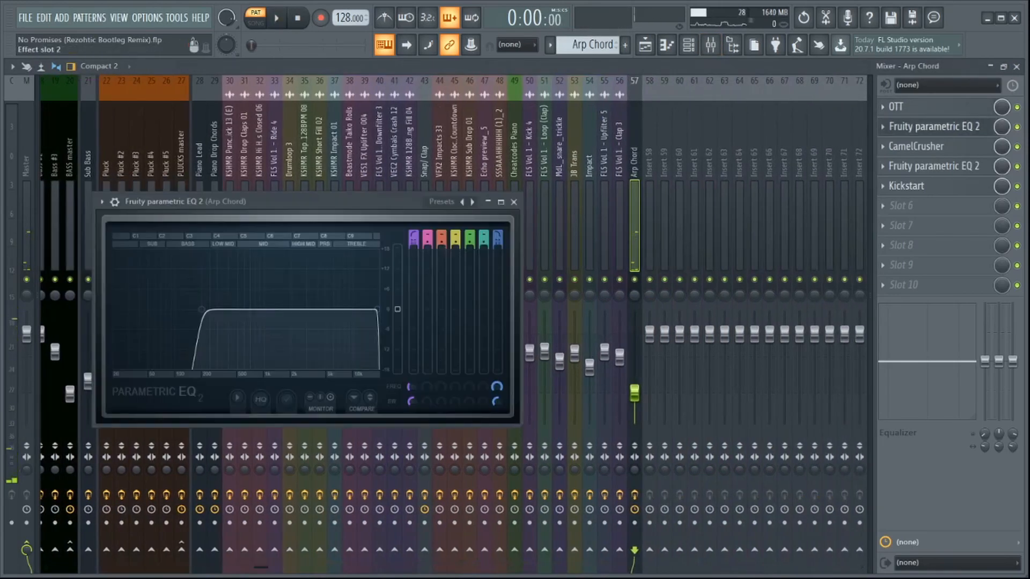
click(917, 146)
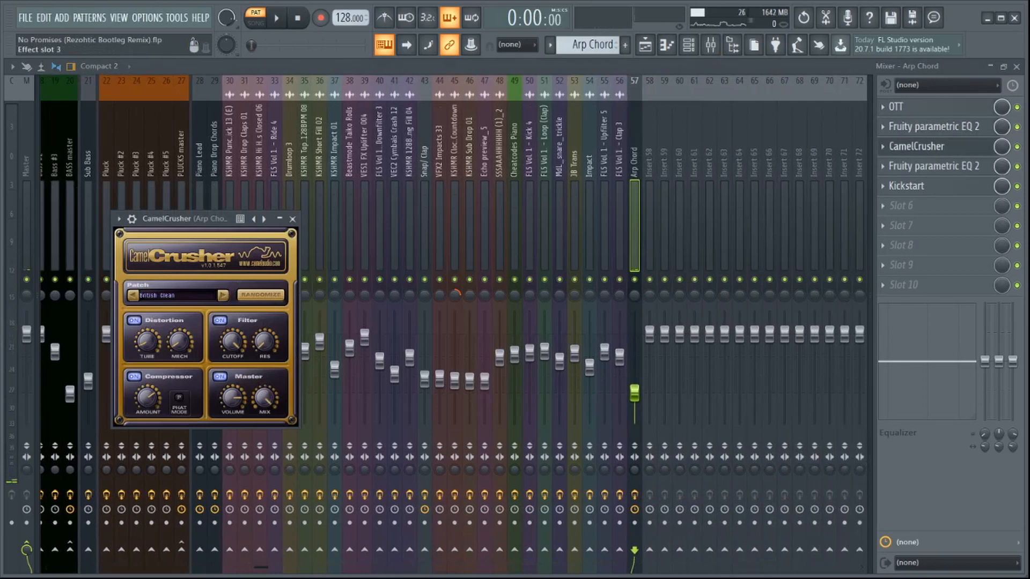
click(933, 166)
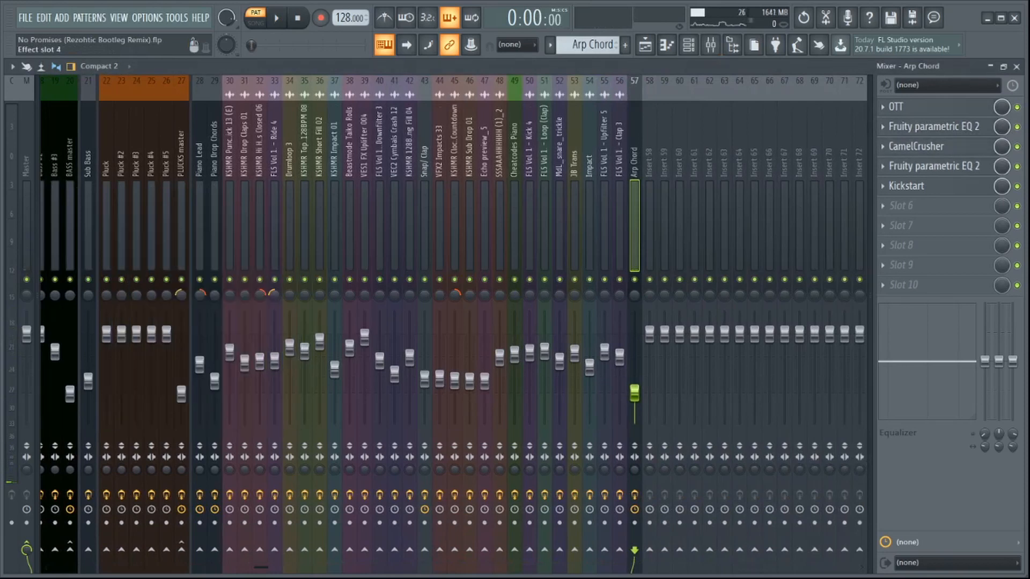
click(933, 166)
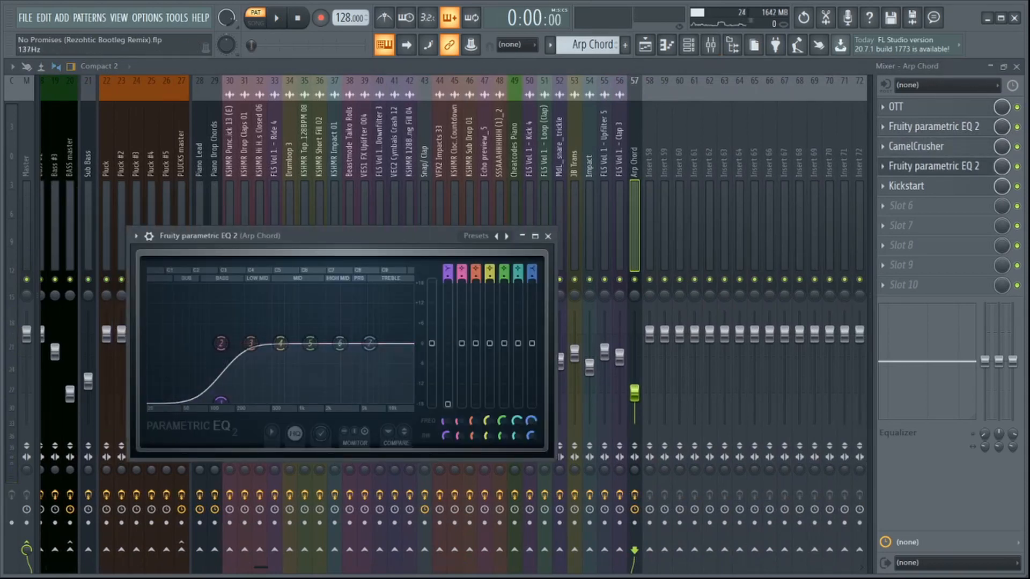
click(548, 236)
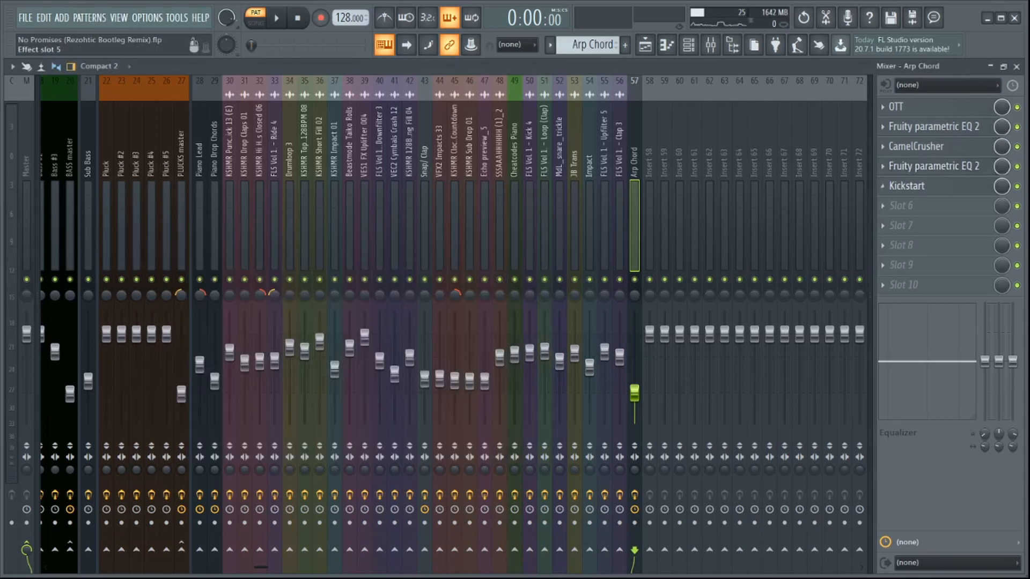
click(906, 186)
click(907, 186)
- Return to the playlist, unmute all tracks and switch to song mode with the playhead at bar 53
click(645, 45)
scroll(655, 134, down, 3)
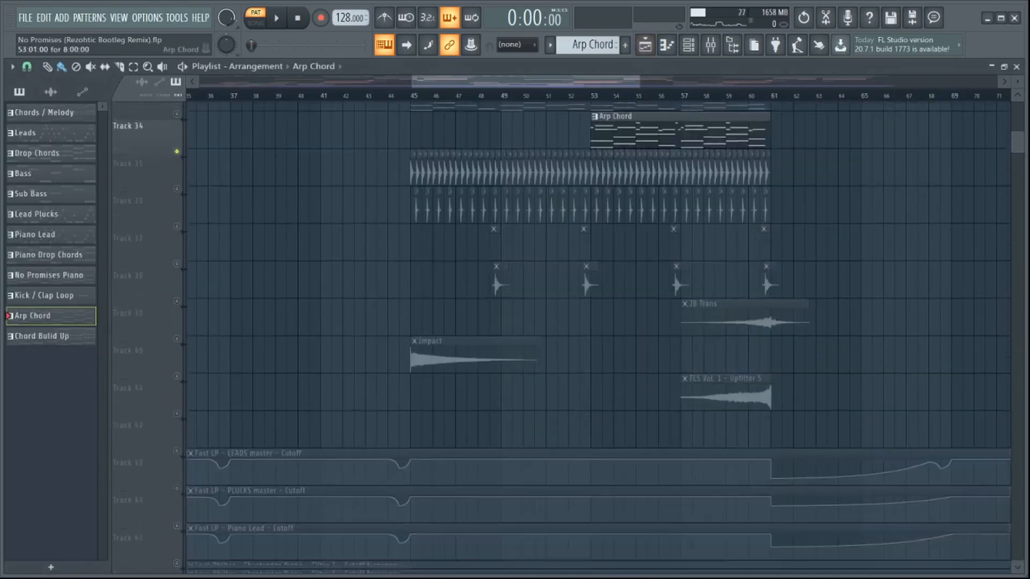
scroll(598, 333, down, 5)
scroll(598, 332, up, 10)
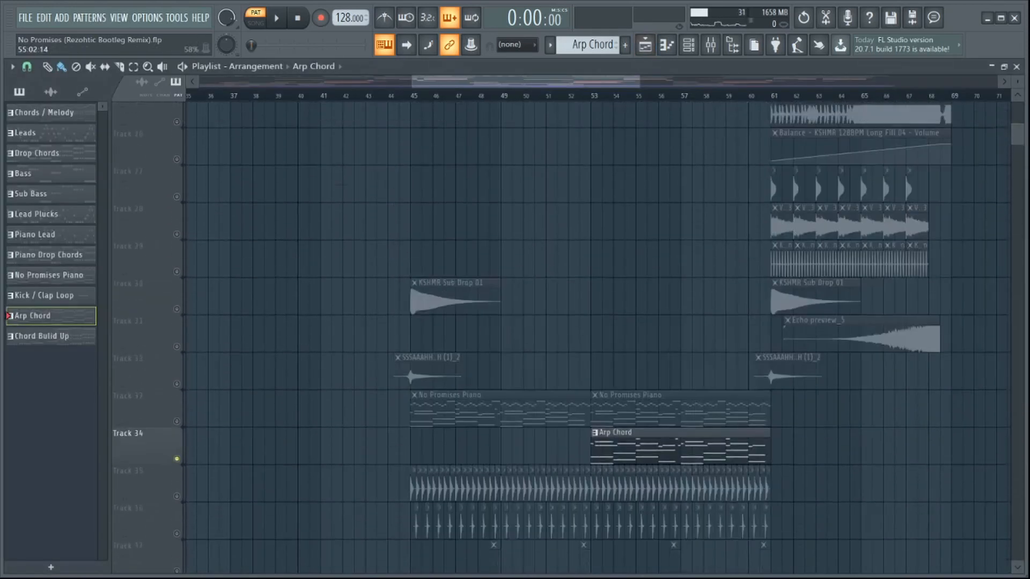
scroll(598, 333, up, 15)
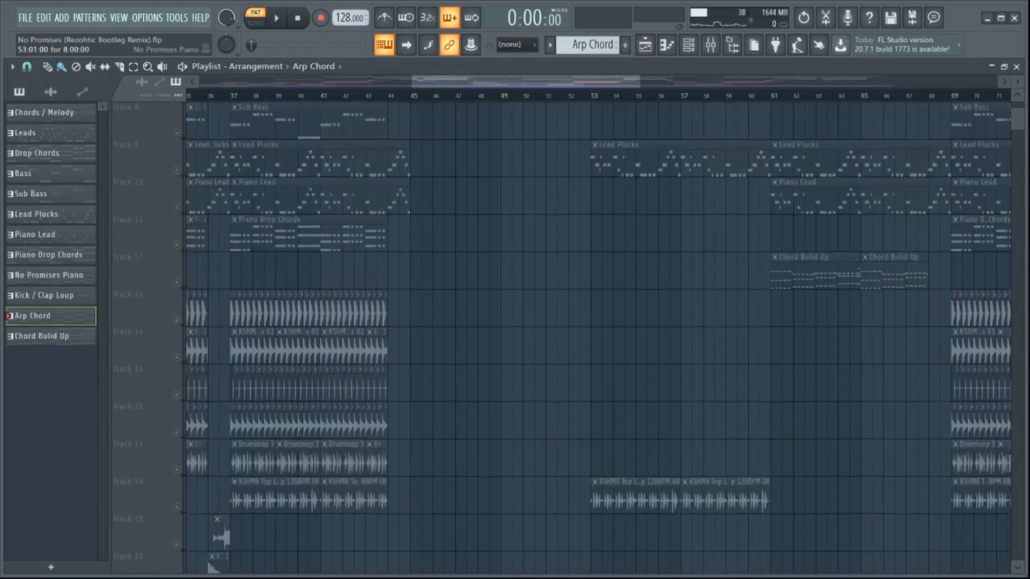
scroll(598, 333, up, 6)
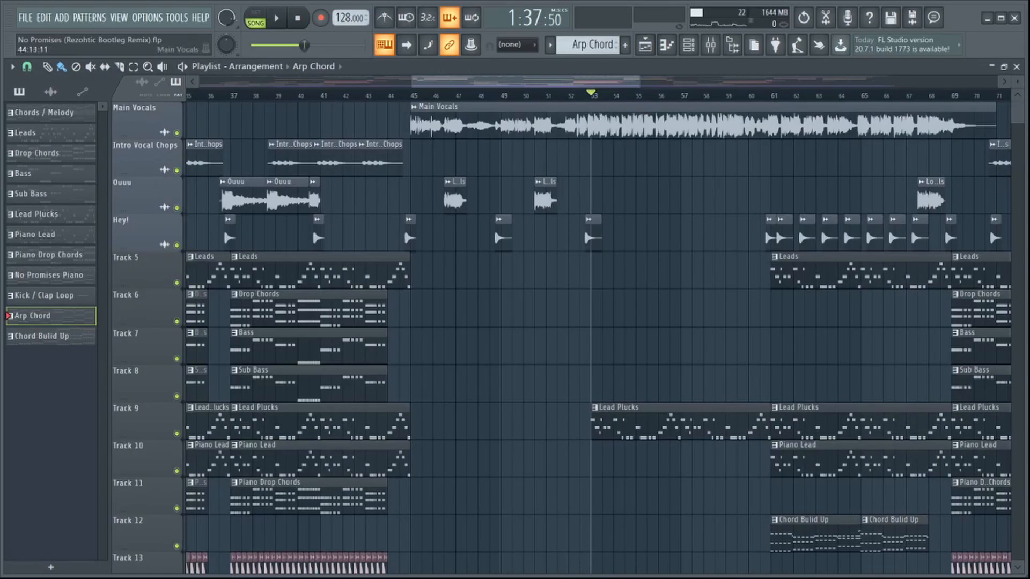
- Mute the Main Vocals, Intro Vocal Chops, Ouuu and Hey! tracks and play the arrangement from bar 44
drag(176, 245, 177, 132)
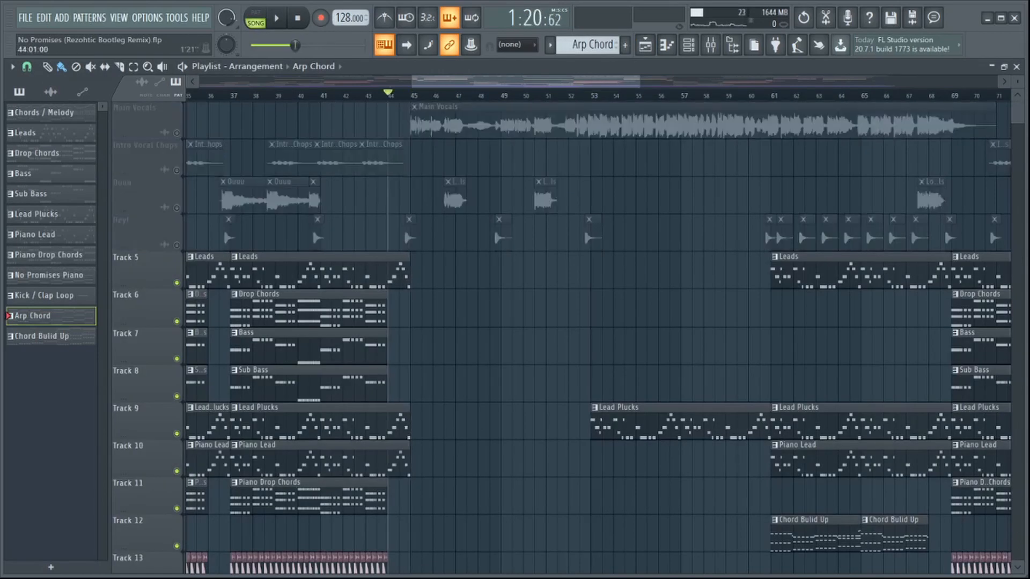
scroll(390, 96, up, 4)
scroll(510, 197, down, 10)
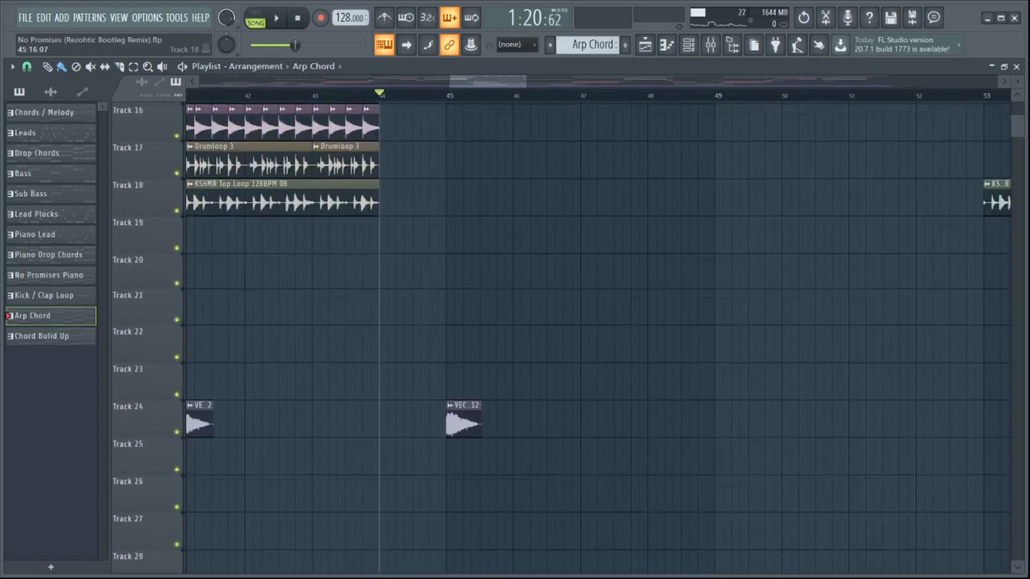
scroll(598, 338, down, 5)
key(space)
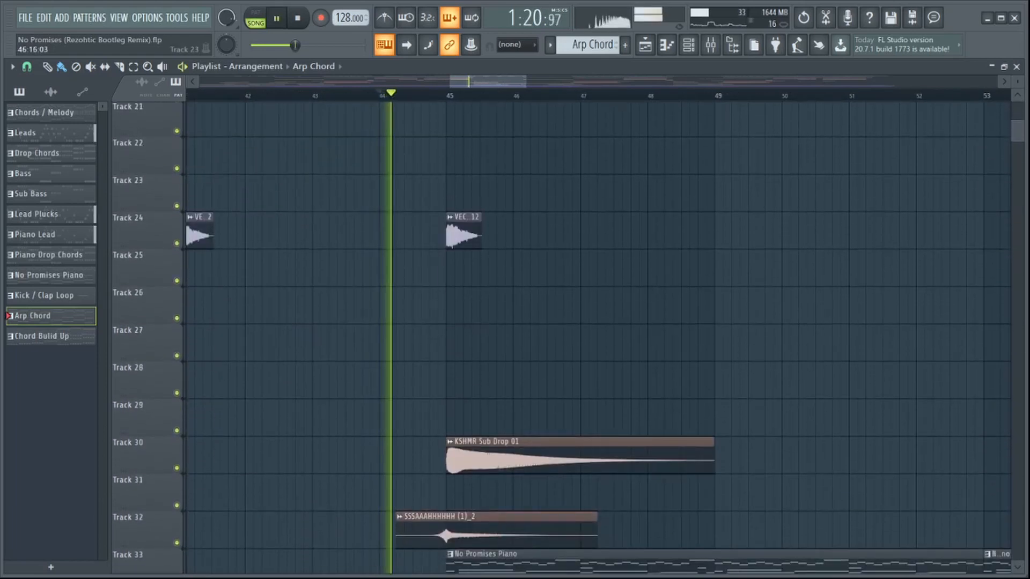
- Examine the second verse's clips between bars 45 and 61 across all tracks during playback, and stop at its end
scroll(598, 337, up, 16)
scroll(578, 338, up, 4)
scroll(578, 338, right, 9)
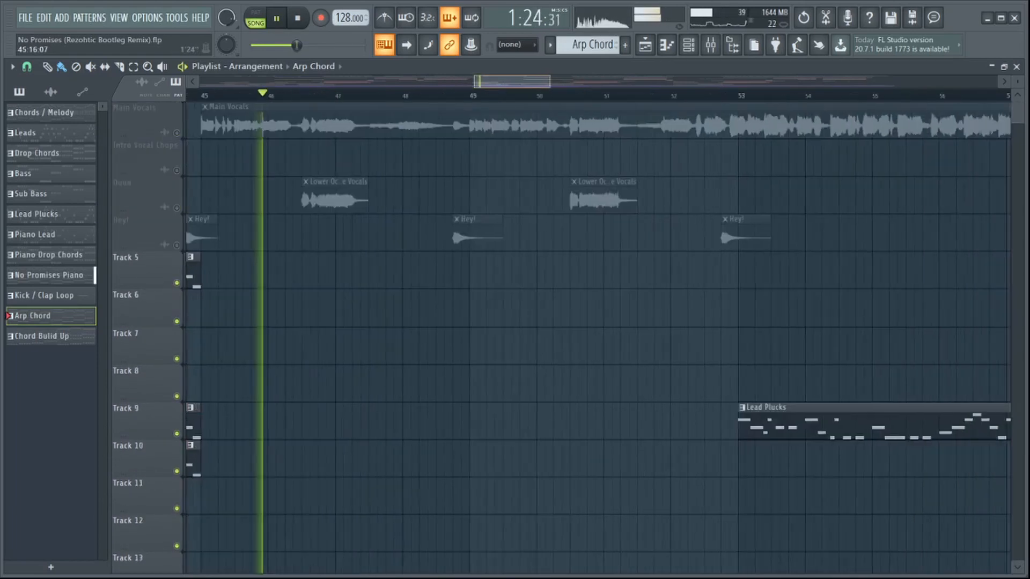
scroll(554, 82, right, 1)
scroll(552, 96, down, 3)
scroll(552, 338, down, 3)
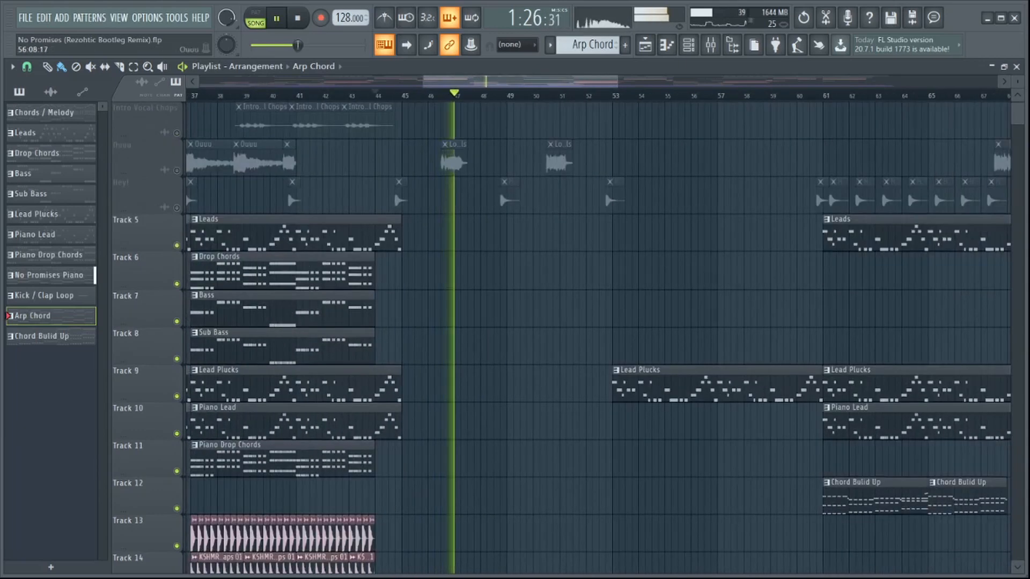
scroll(715, 338, down, 1)
scroll(598, 338, down, 20)
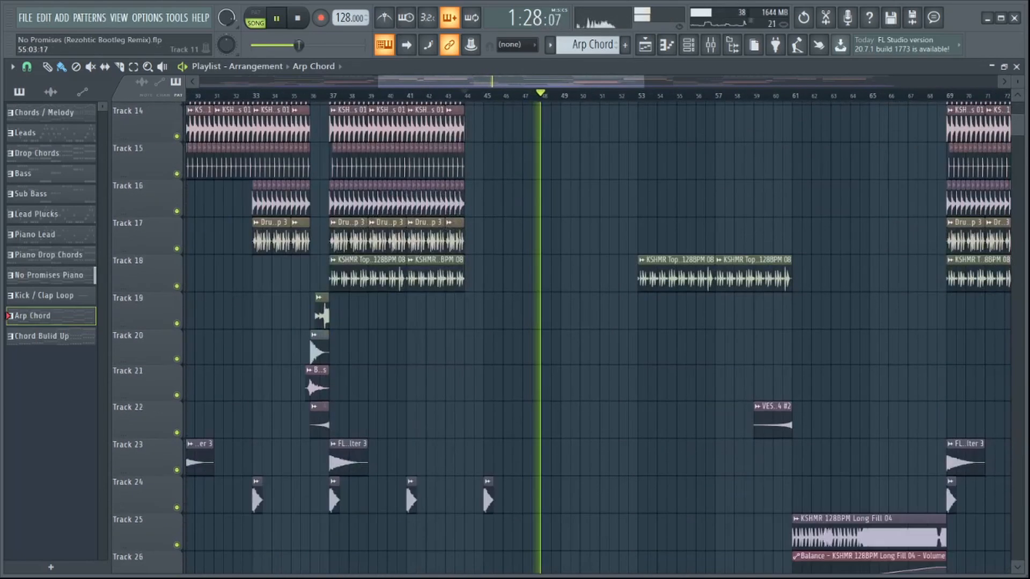
scroll(756, 337, up, 2)
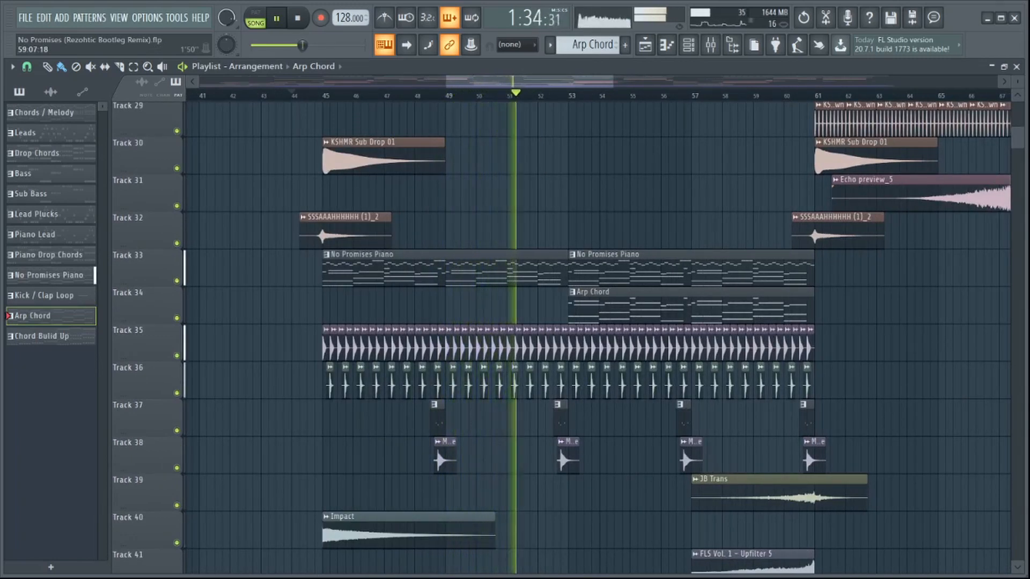
scroll(598, 338, down, 2)
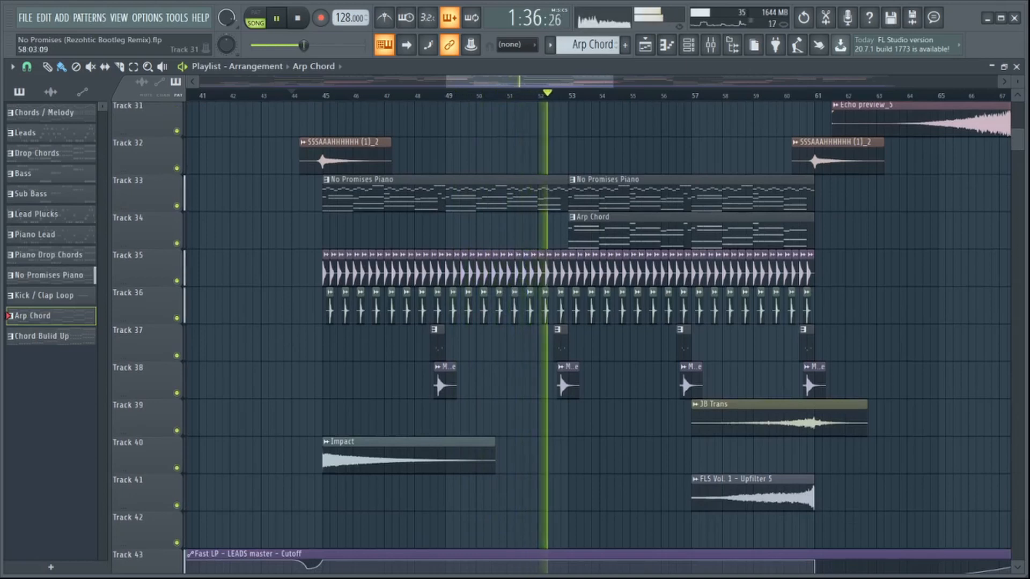
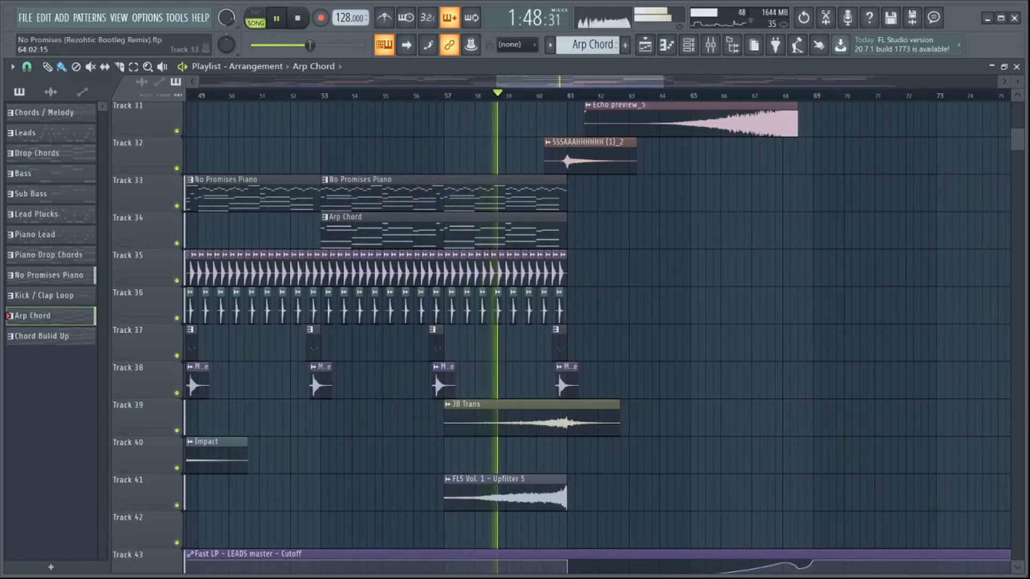
scroll(663, 202, up, 1)
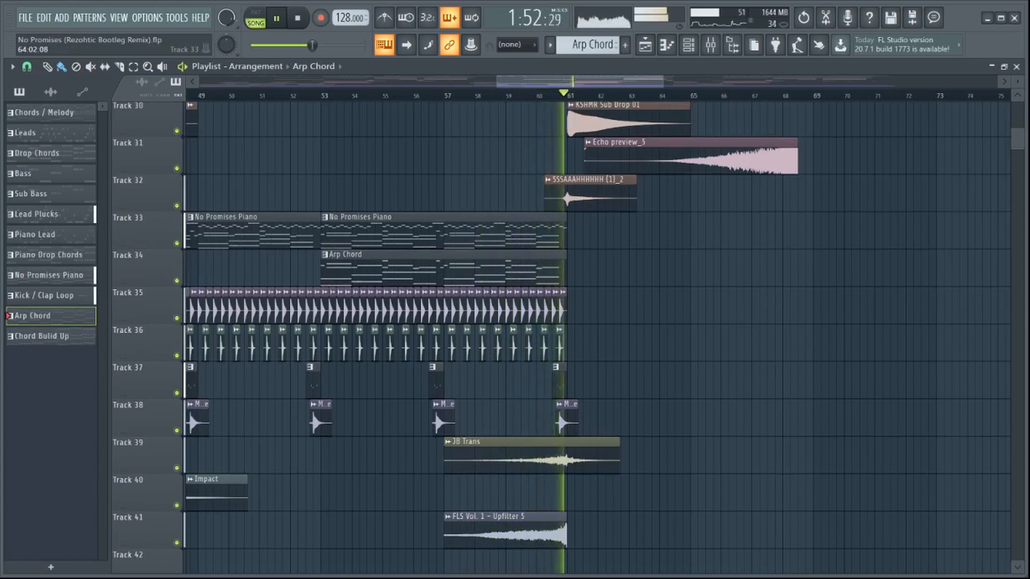
scroll(597, 338, up, 15)
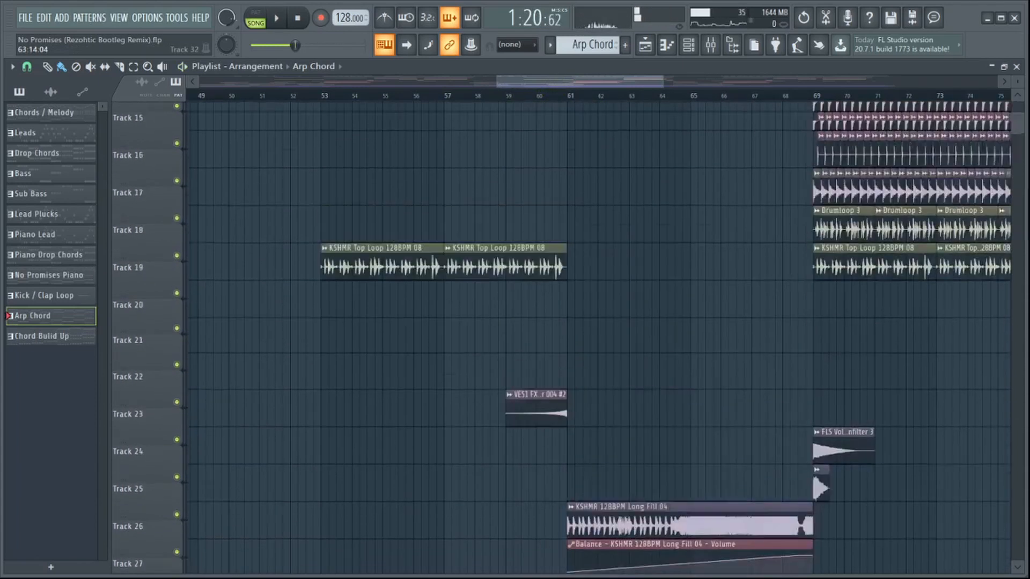
- Place the playhead at bar 69 and examine the second build-up and drop clips across the melodic and drum tracks
scroll(597, 338, up, 2)
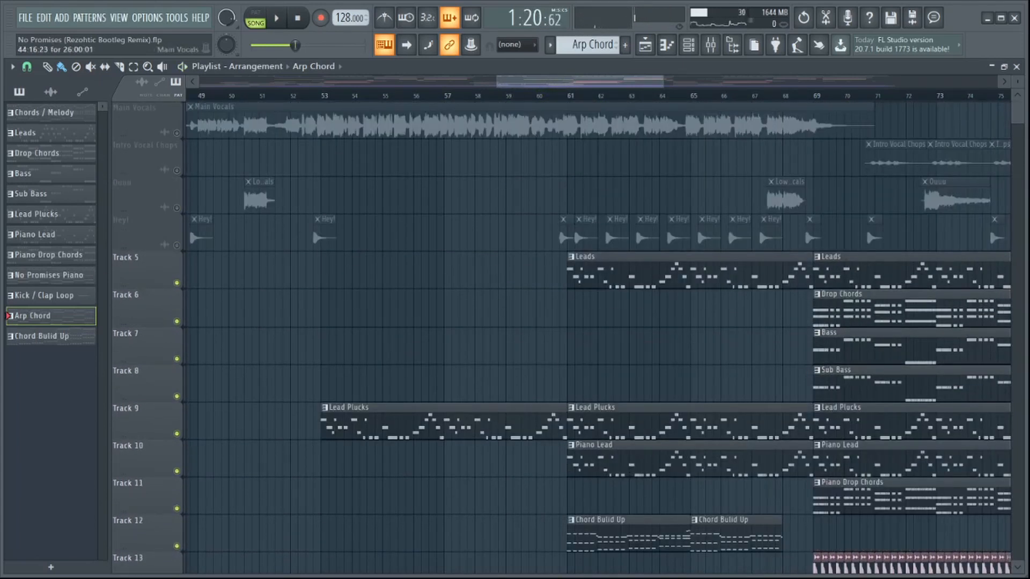
ctrl+scroll(597, 338, down, 6)
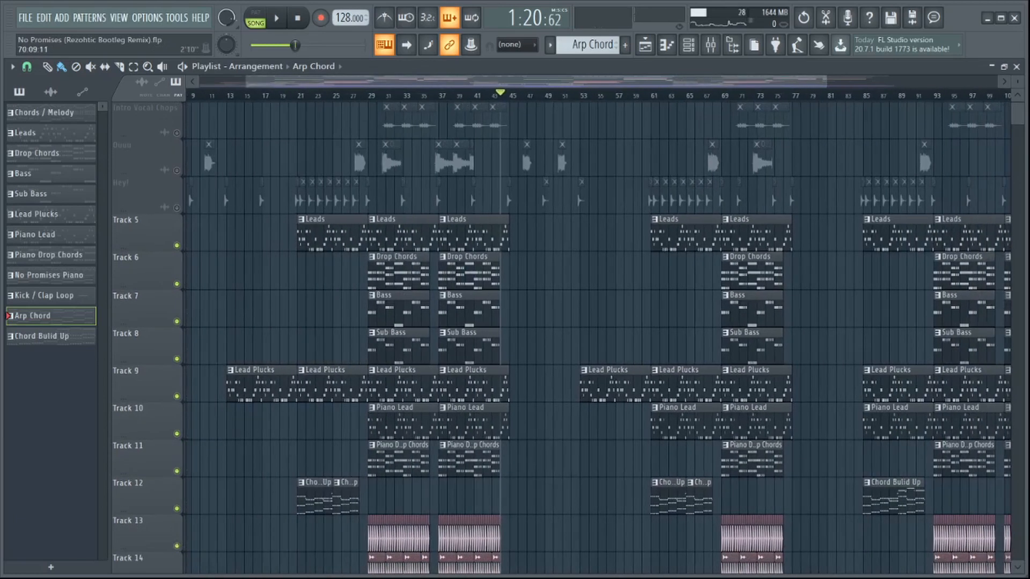
ctrl+scroll(724, 338, up, 5)
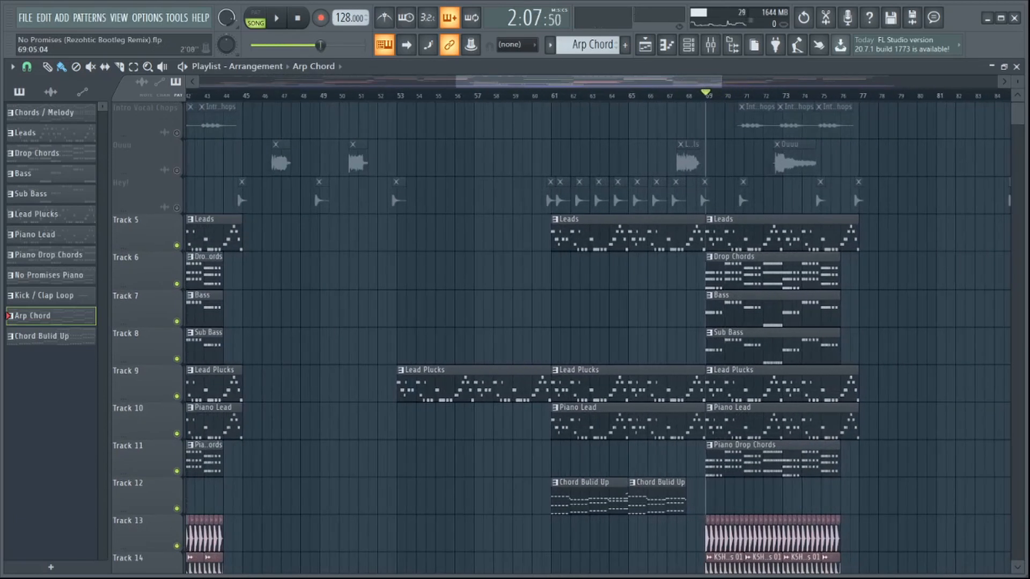
ctrl+scroll(711, 338, up, 2)
ctrl+scroll(710, 338, down, 2)
drag(673, 81, 730, 82)
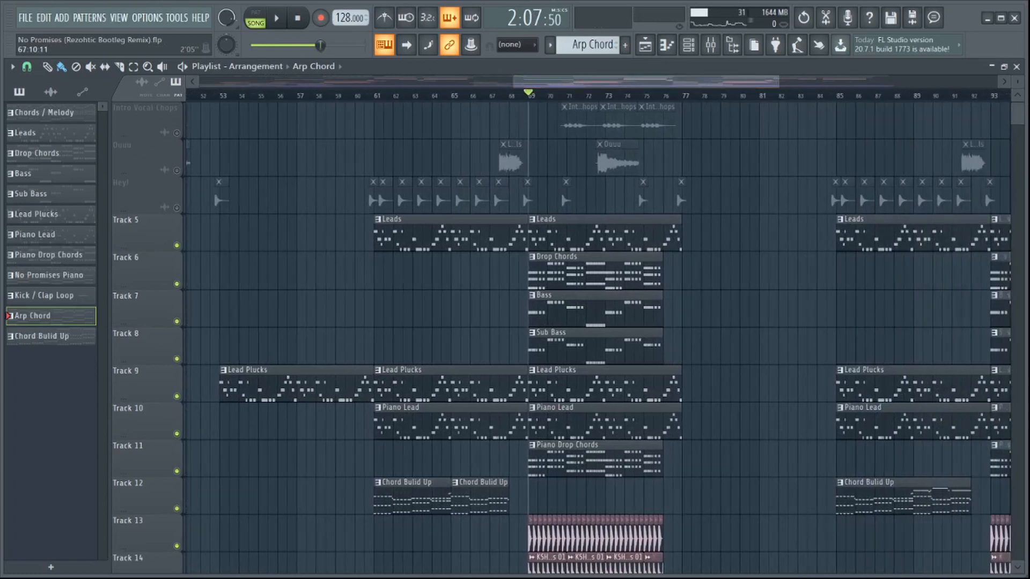
scroll(644, 161, up, 1)
ctrl+scroll(625, 161, up, 6)
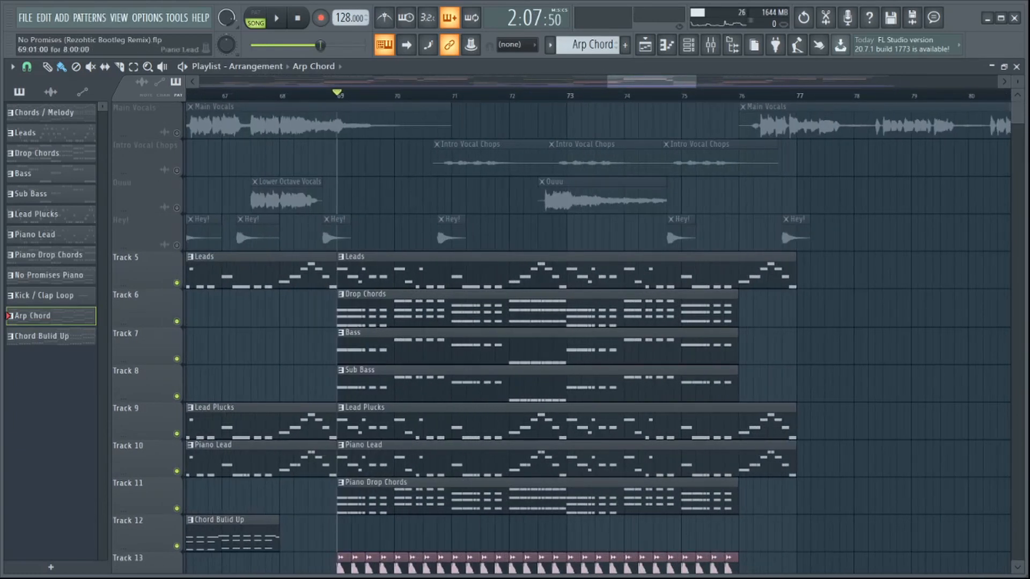
scroll(555, 215, down, 10)
ctrl+scroll(555, 268, down, 3)
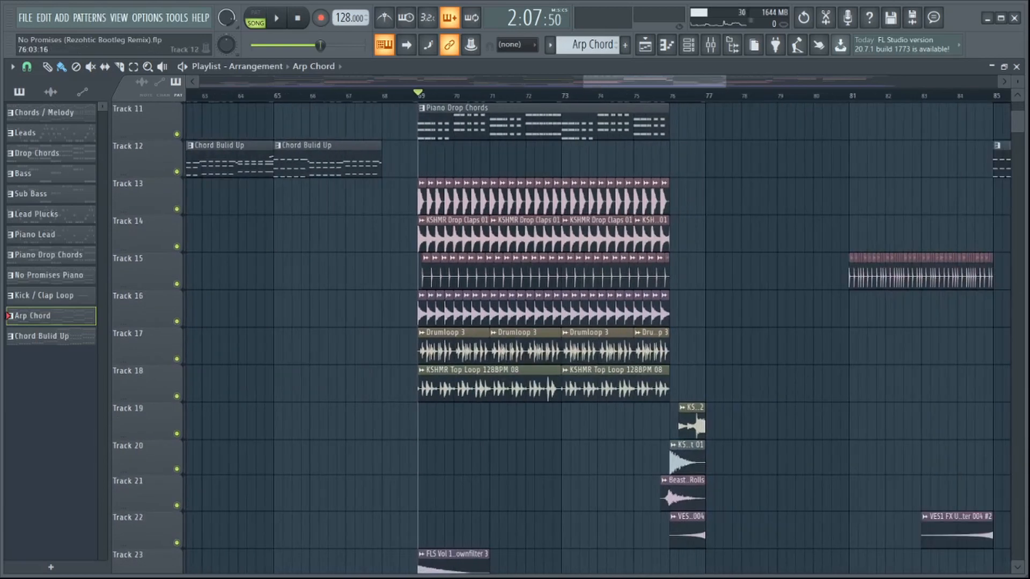
scroll(644, 268, down, 7)
scroll(598, 338, up, 17)
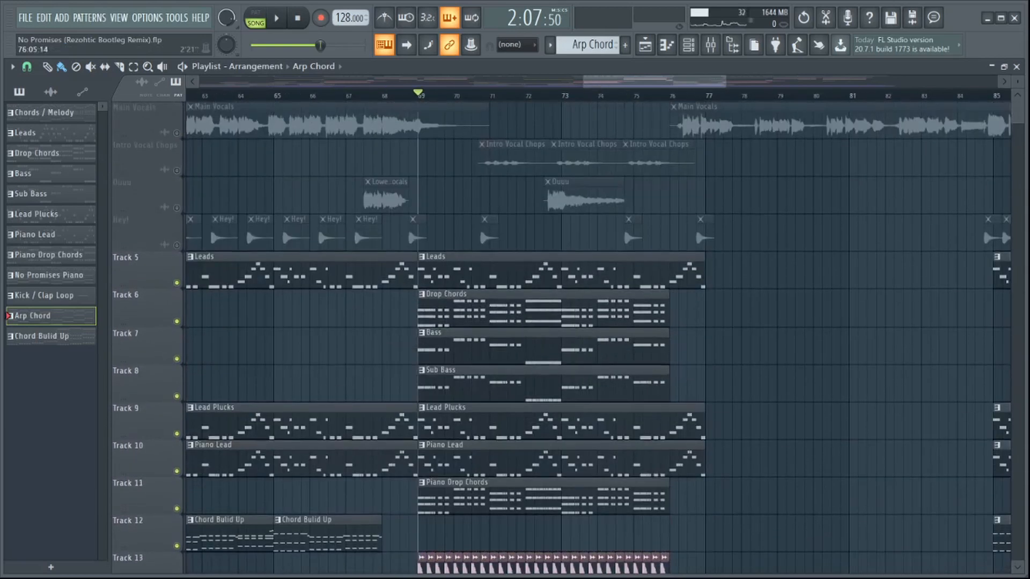
- Solo the Main Vocals track and play it from bar 76
ctrl+scroll(765, 322, up, 2)
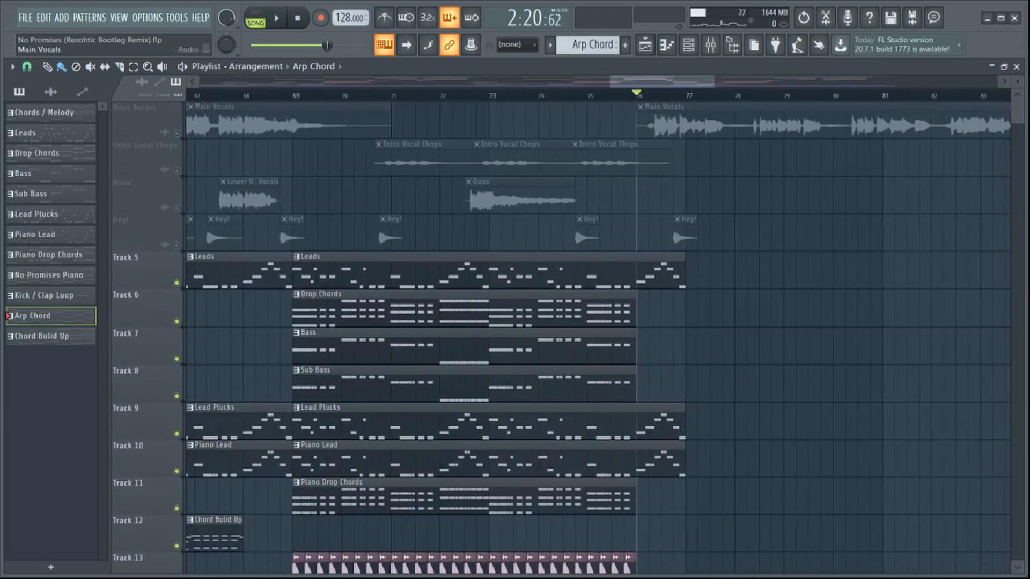
ctrl+click(176, 133)
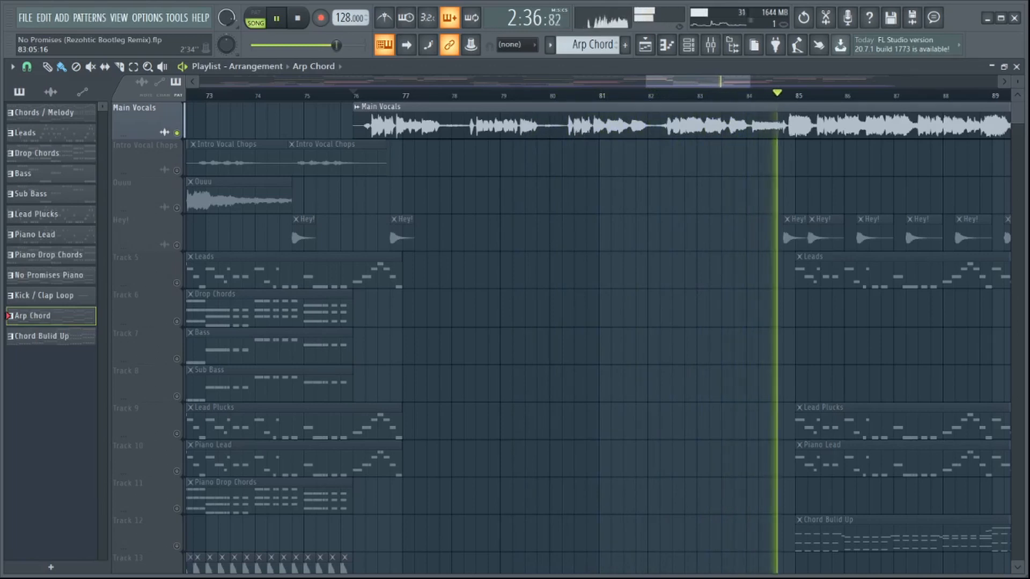
key(space)
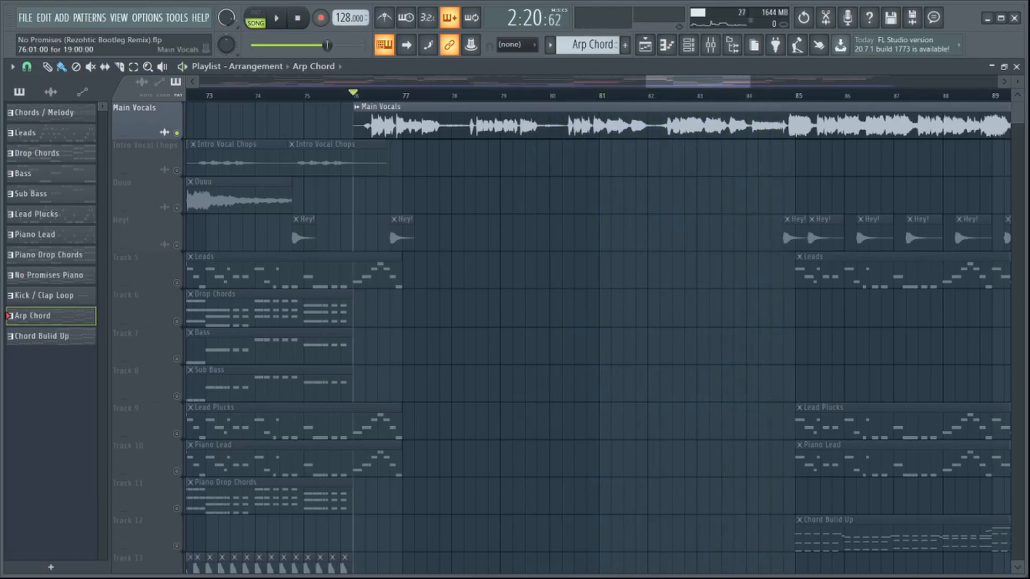
- Solo the No Promises Piano clip's track, Track 33, and play it from bar 77
scroll(842, 374, down, 15)
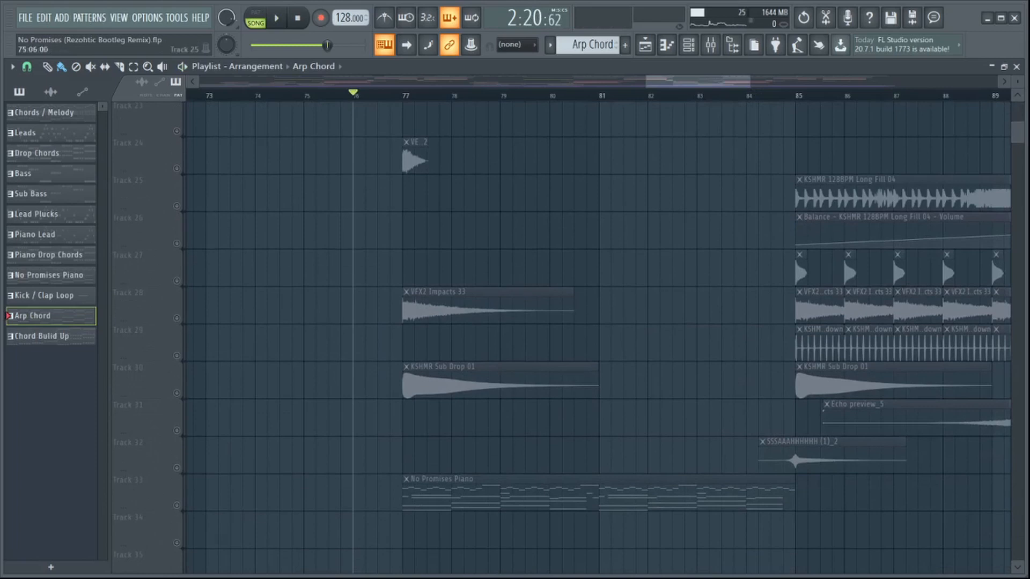
scroll(842, 371, down, 5)
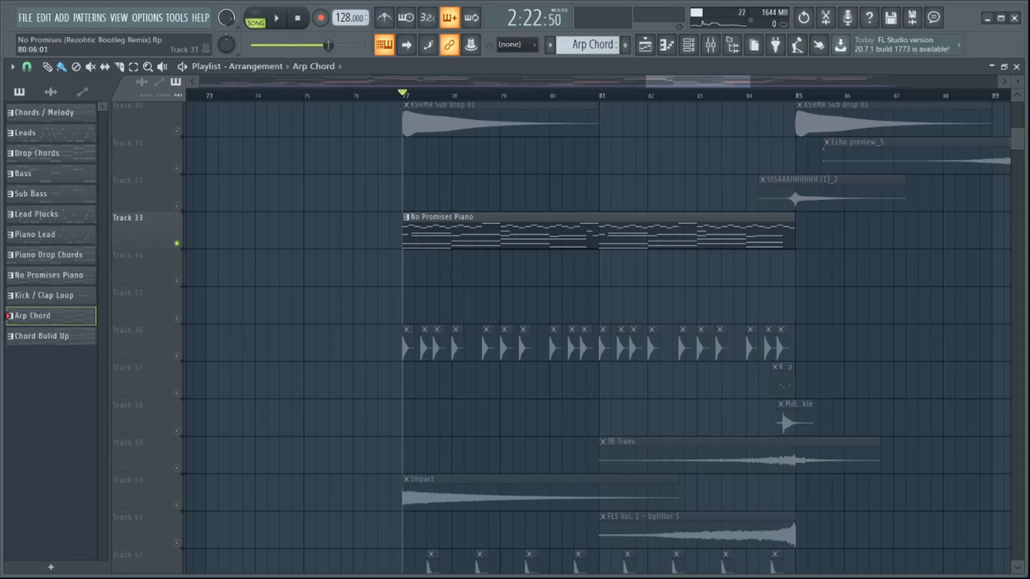
scroll(598, 332, down, 1)
key(space)
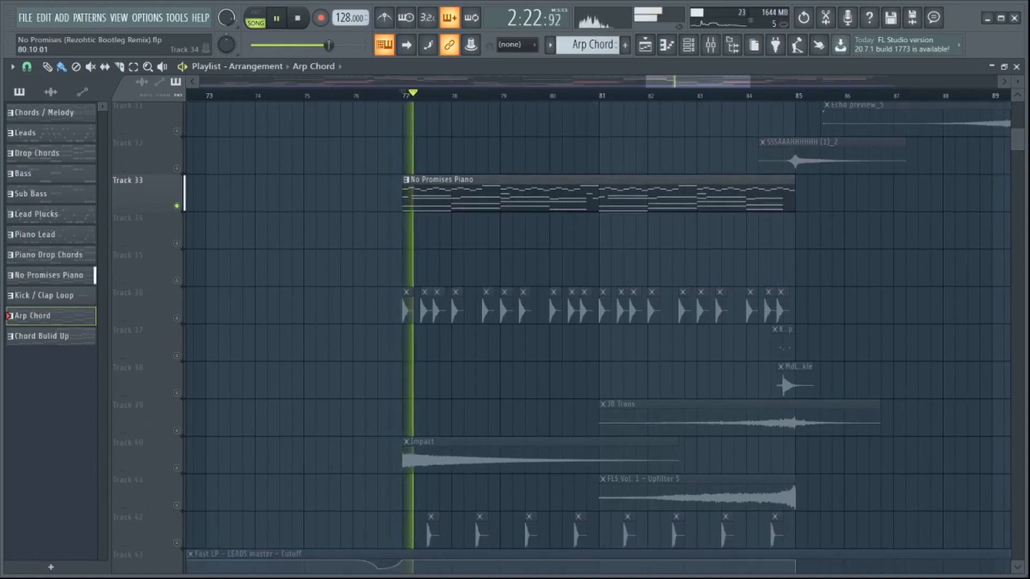
- Stop playback, unmute the kick clips on Track 36 and inspect the FLS Vol. 1 - Kick 4 sample's settings
scroll(598, 333, down, 2)
key(space)
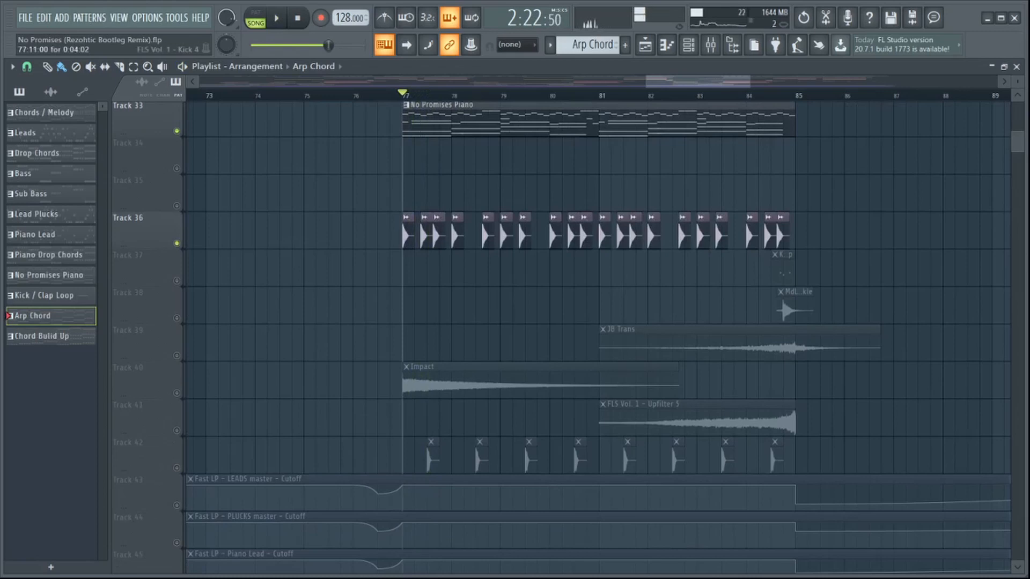
double_click(780, 296)
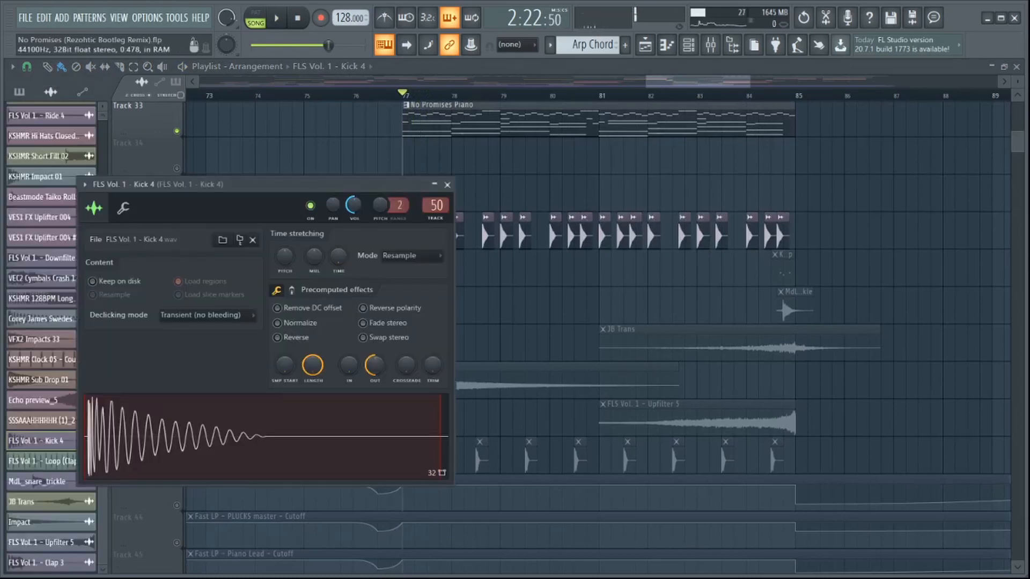
click(447, 184)
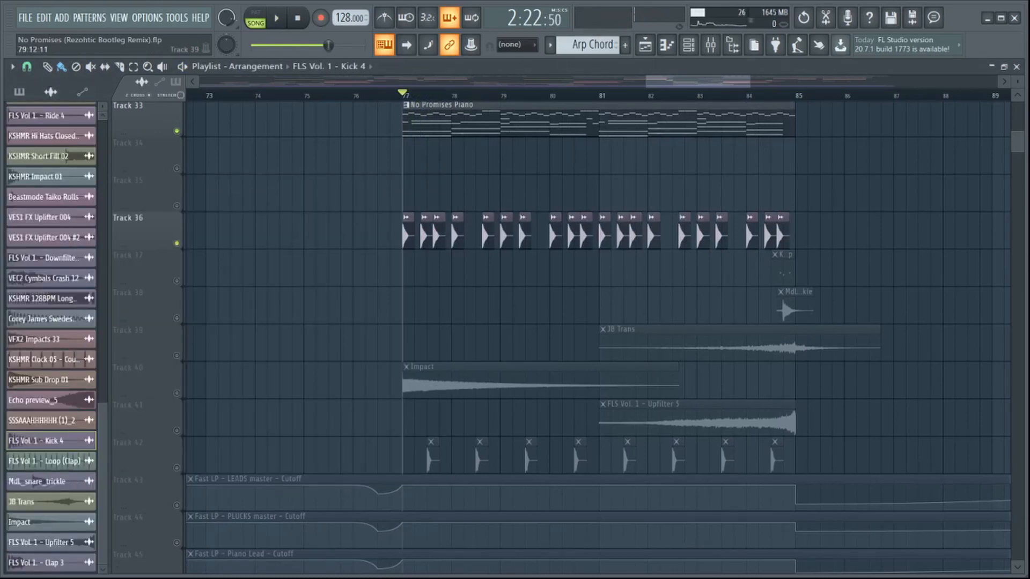
- Unmute Tracks 38 to 42 and inspect the FLS Vol. 1 - Clap 3 sample's settings
click(177, 468)
click(177, 431)
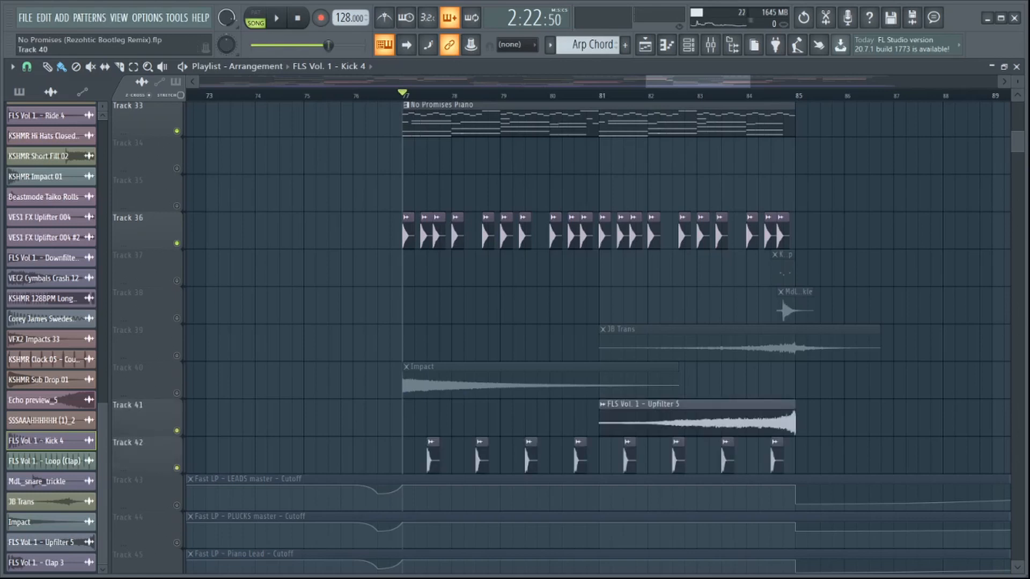
click(177, 393)
click(177, 356)
click(177, 318)
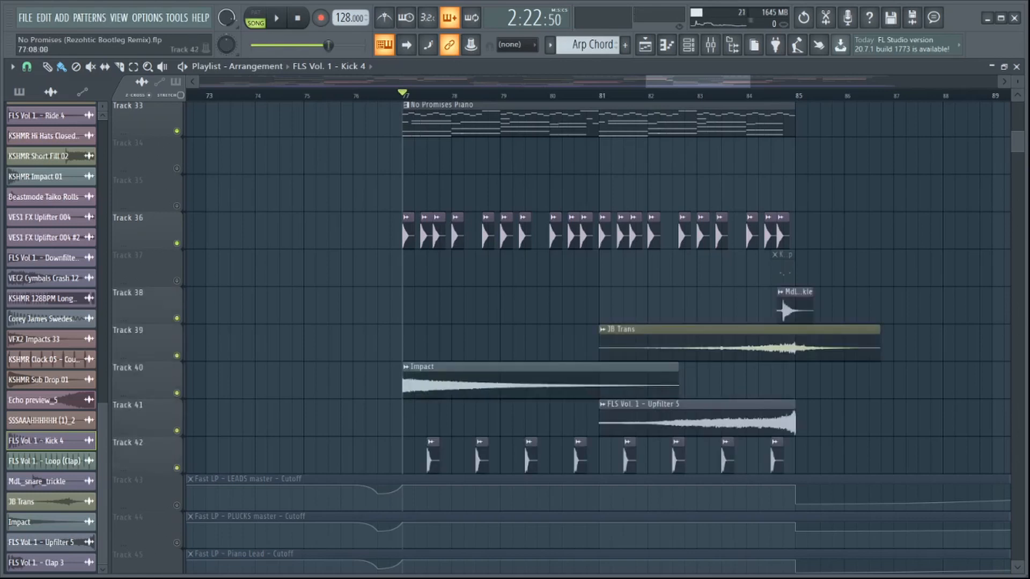
double_click(433, 460)
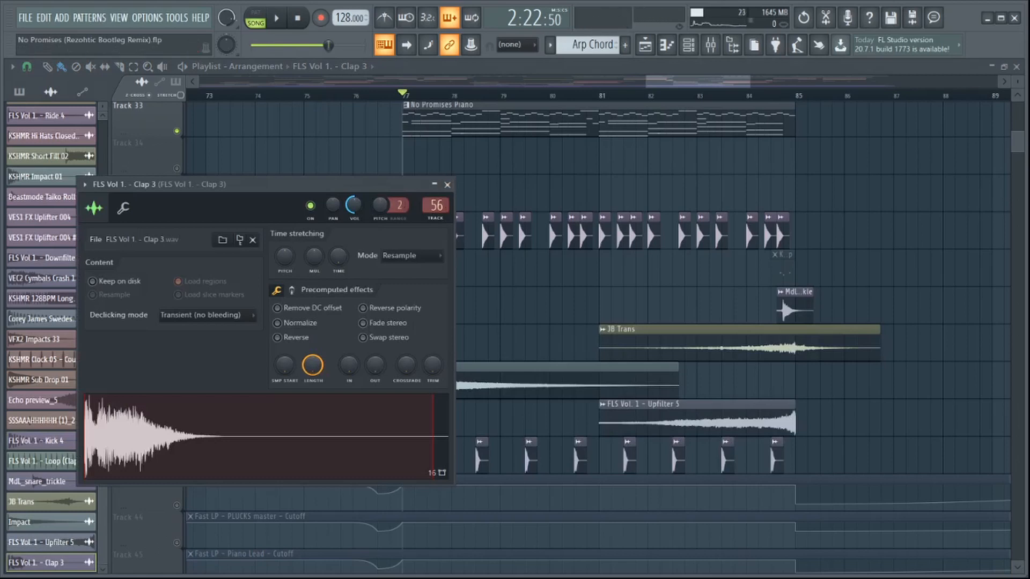
click(448, 185)
- Unmute Track 30 with the KSHMR Sub Drop 01 clip and Track 28 with the VFX2 Impacts 33 clip
scroll(382, 343, up, 3)
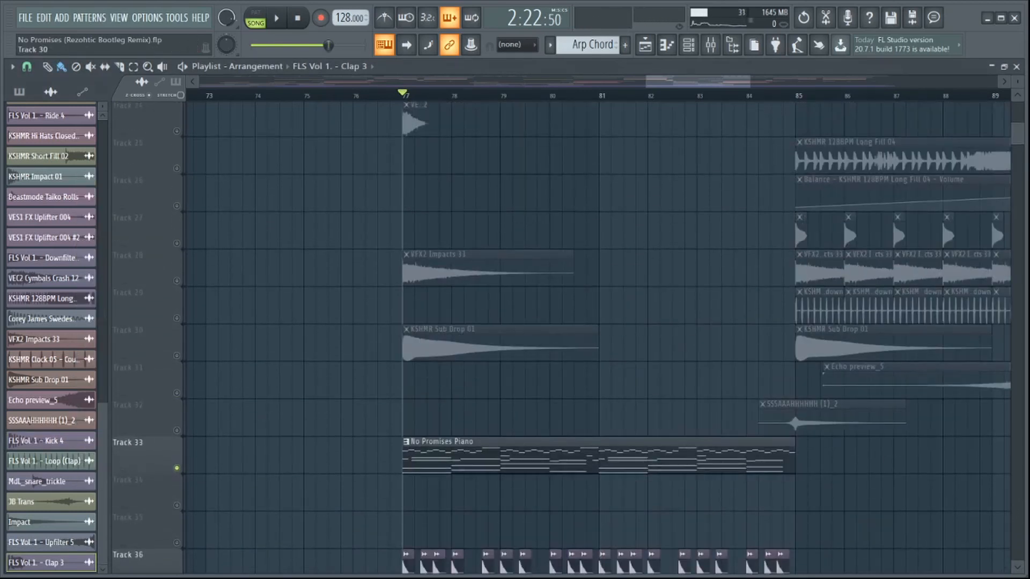
double_click(159, 335)
click(499, 236)
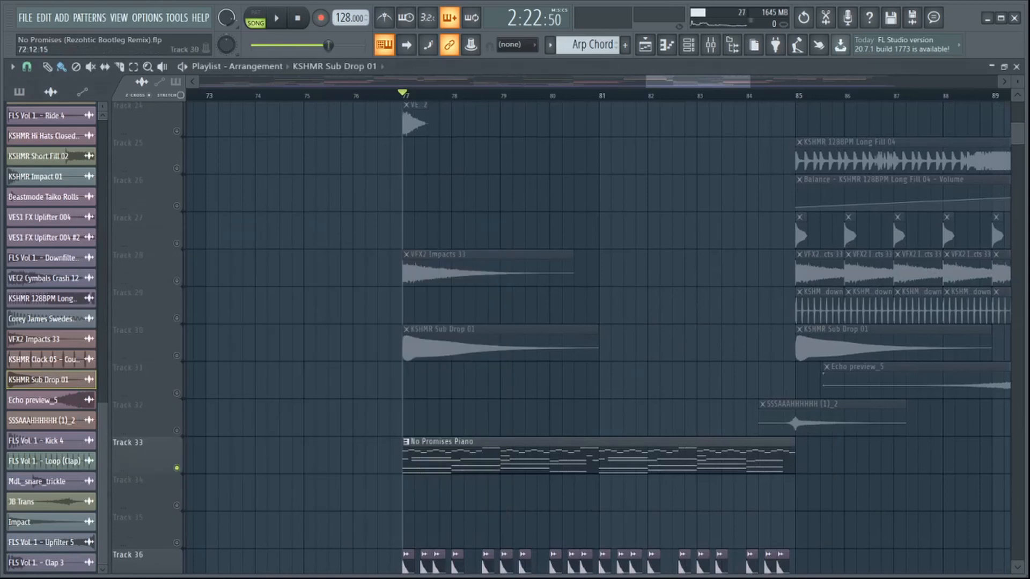
click(177, 356)
click(177, 281)
- Unmute the cymbal crash on Track 24 and the transition effects on Tracks 19 to 22, and play the section from bar 76
scroll(215, 273, up, 5)
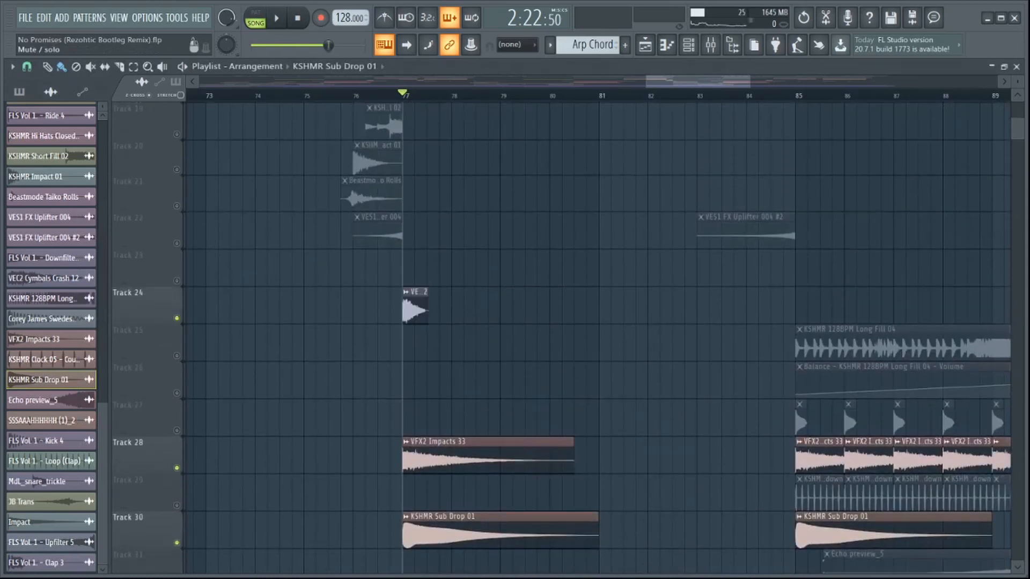
scroll(596, 332, up, 2)
click(177, 318)
click(177, 281)
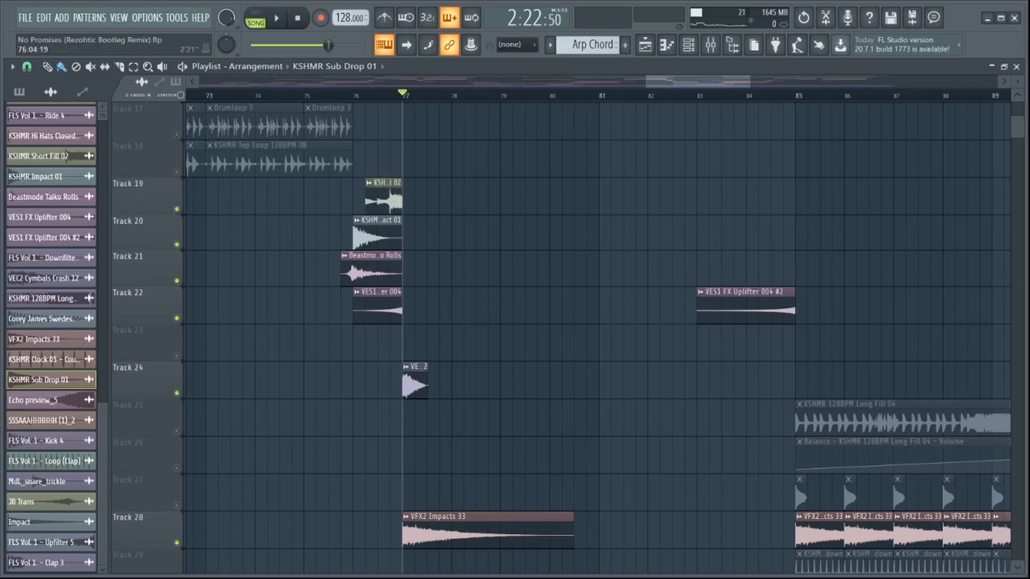
scroll(596, 333, down, 15)
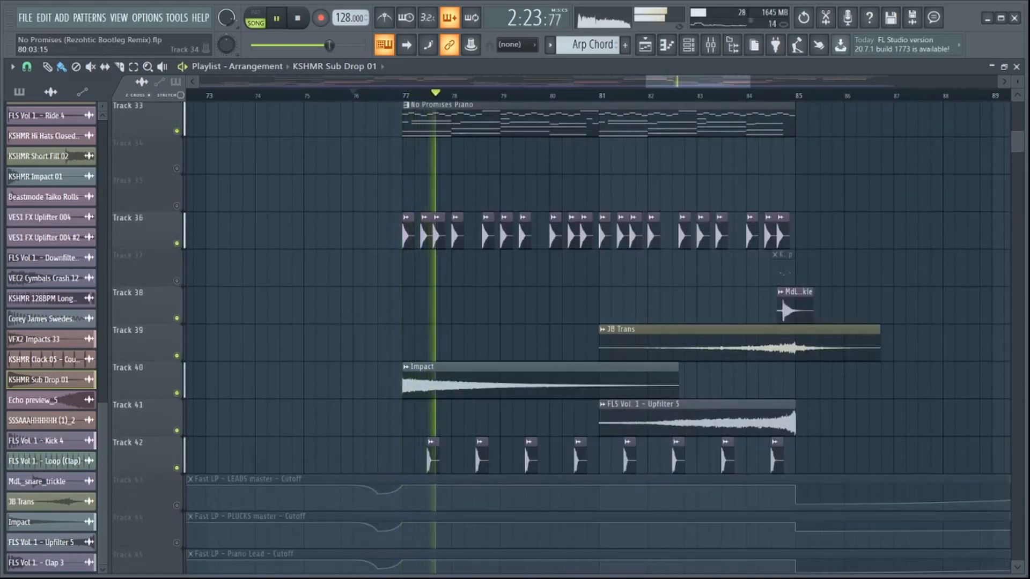
- Stop playback, unmute the hi-hat clips on Track 15 and play the section again from bar 81
scroll(595, 333, up, 1)
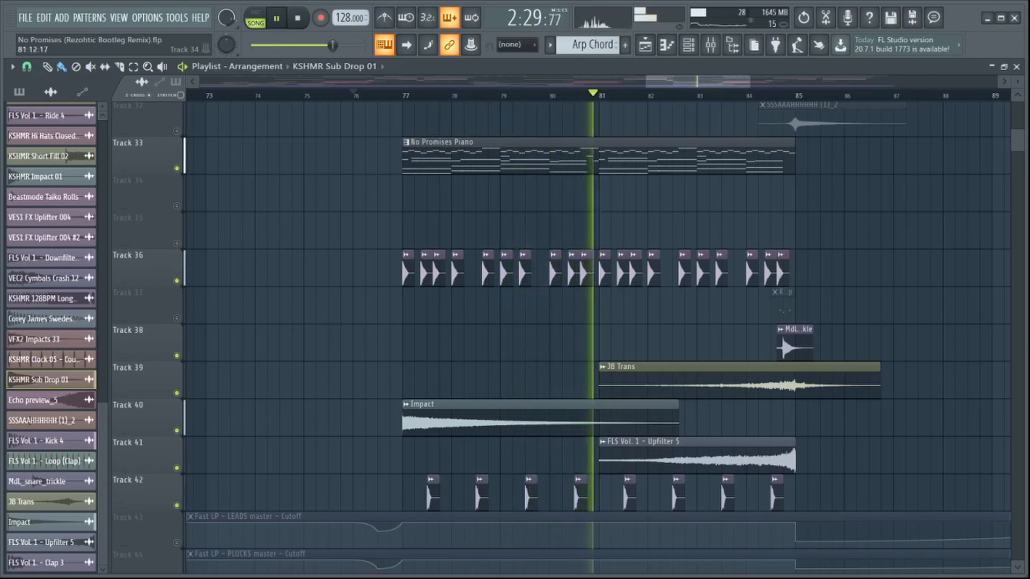
scroll(596, 332, up, 14)
scroll(595, 338, up, 10)
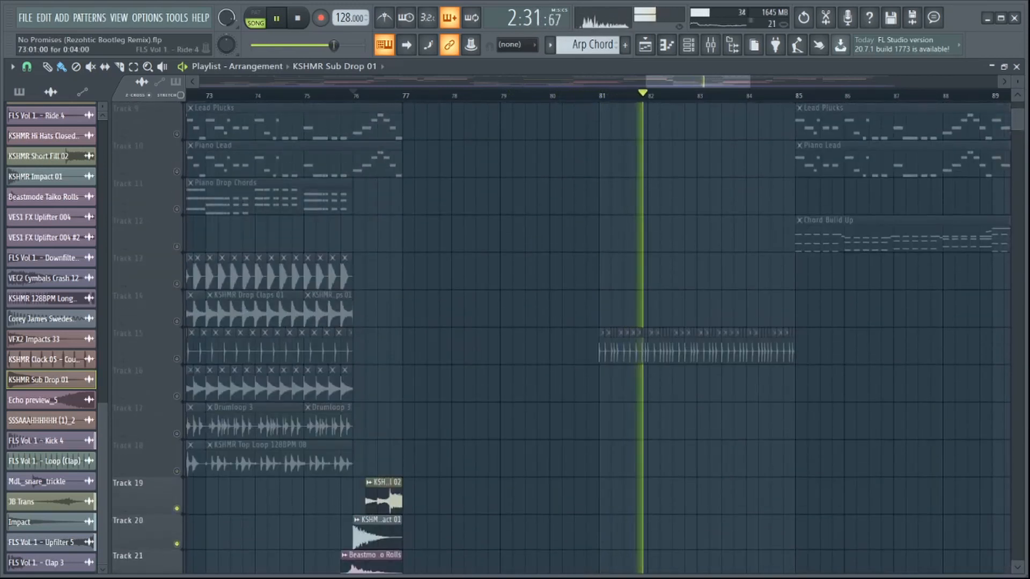
key(space)
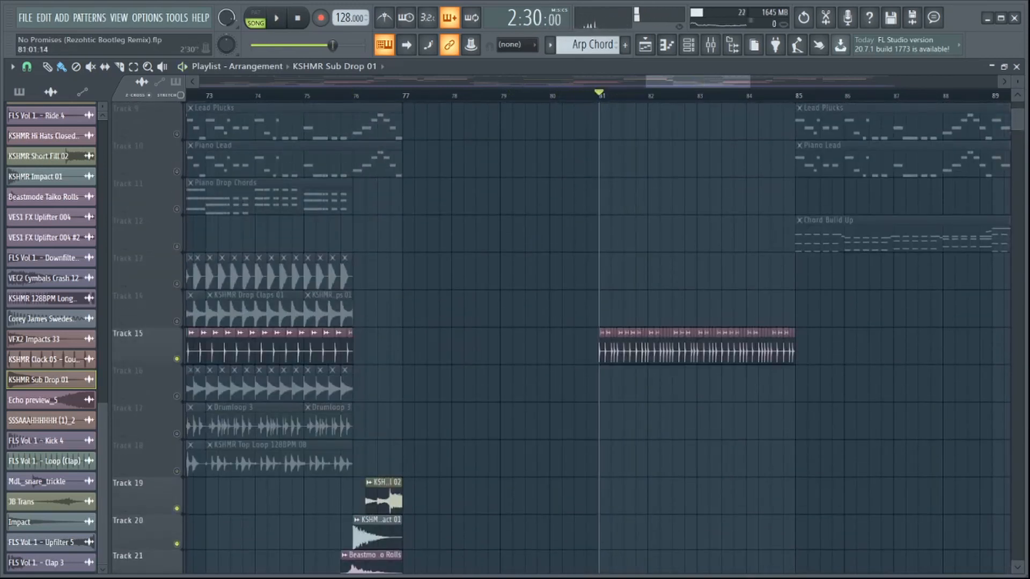
key(space)
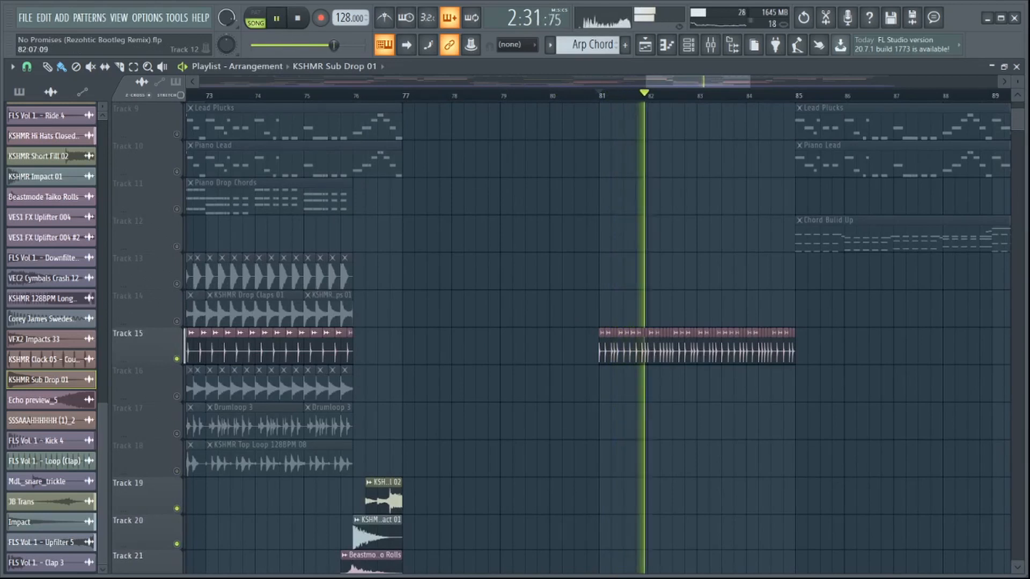
- Examine the Track 15 hi-hats and the VES1 FX Uplifter 004 #2 clip on Track 22 up to bar 85, and stop playback
scroll(668, 236, down, 4)
scroll(767, 95, down, 1)
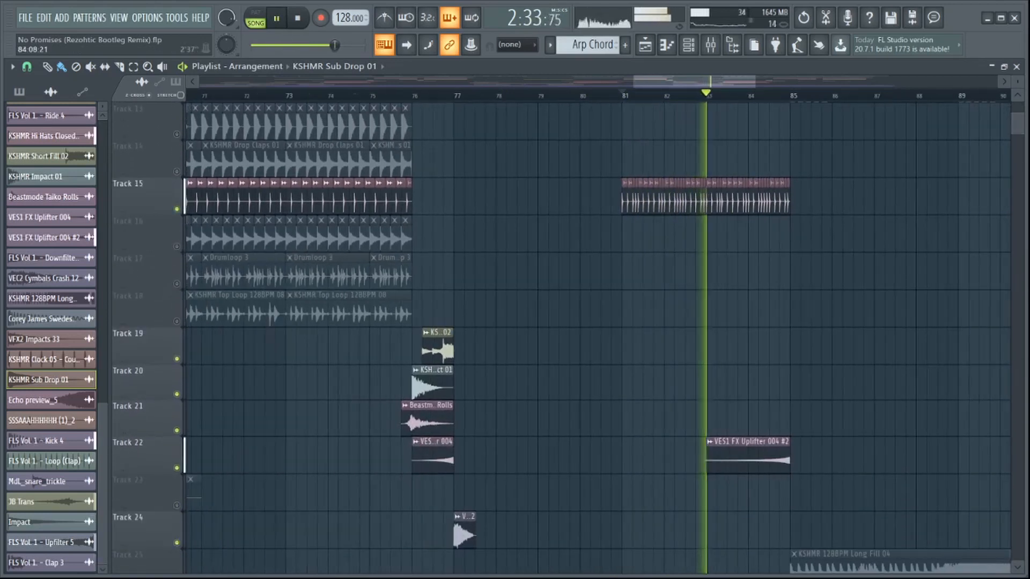
scroll(772, 95, up, 3)
scroll(598, 338, up, 5)
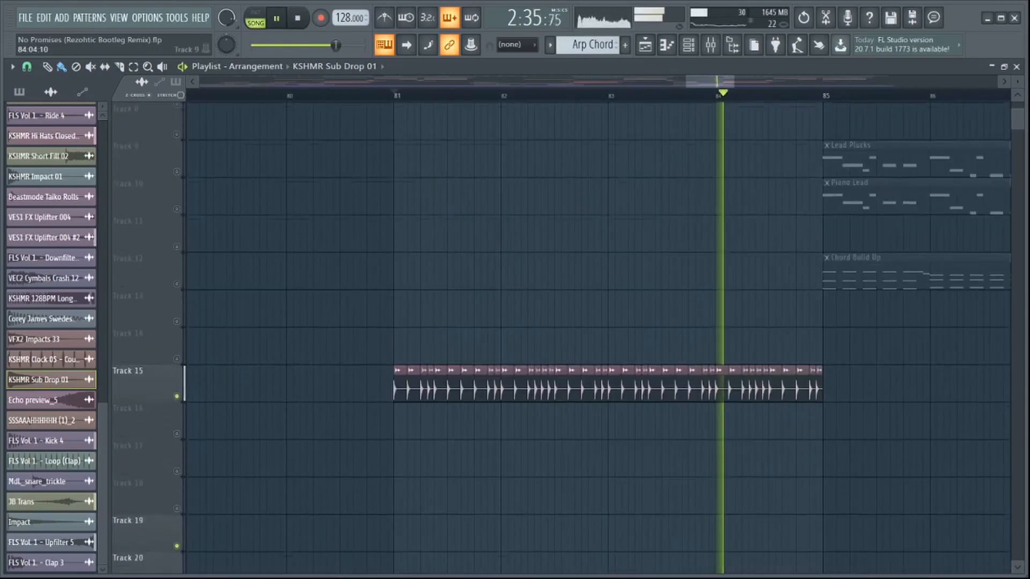
scroll(598, 338, down, 5)
key(space)
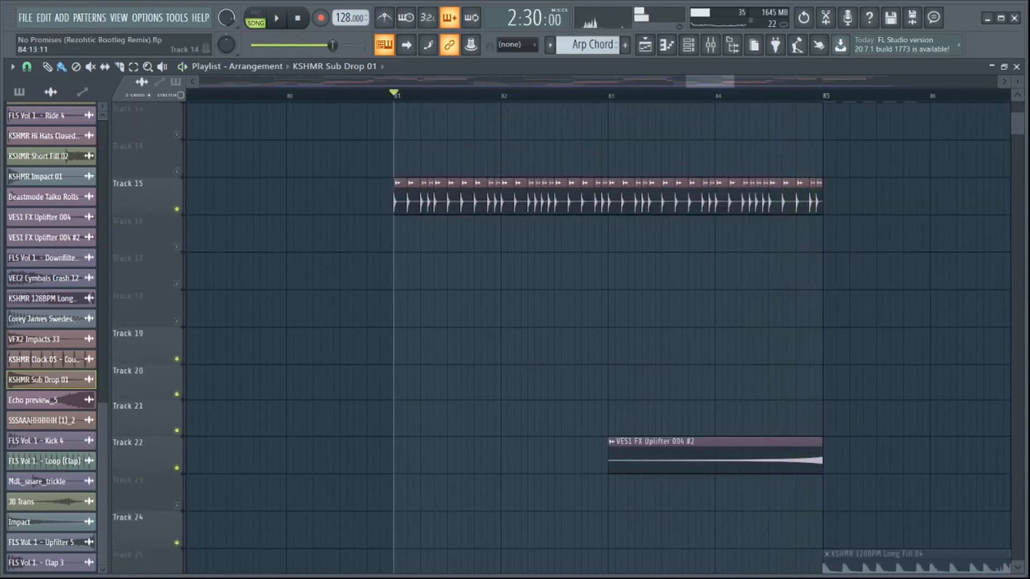
- Unmute all the playlist tracks and show the full arrangement
scroll(788, 161, down, 6)
scroll(783, 161, up, 3)
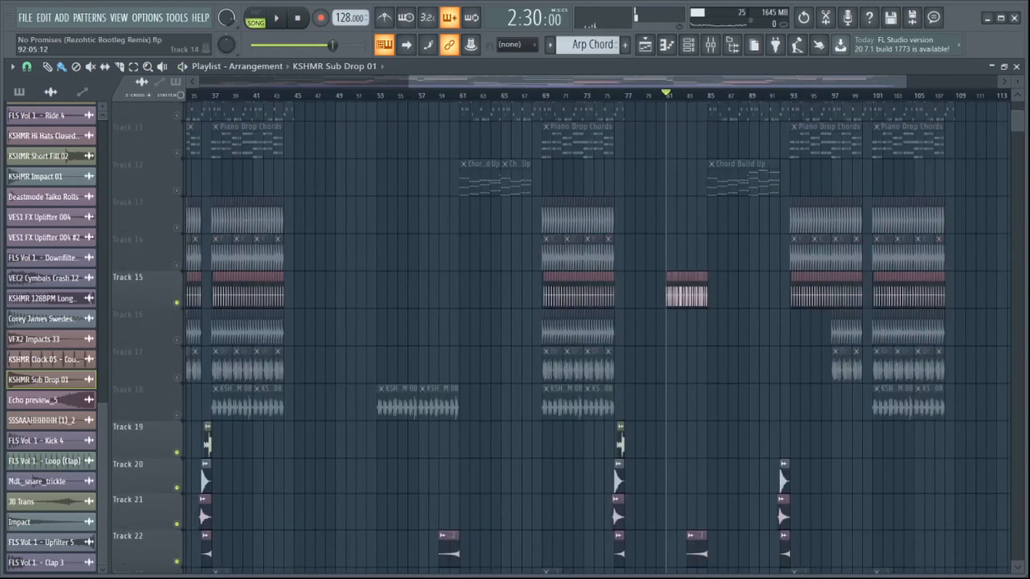
scroll(598, 338, up, 7)
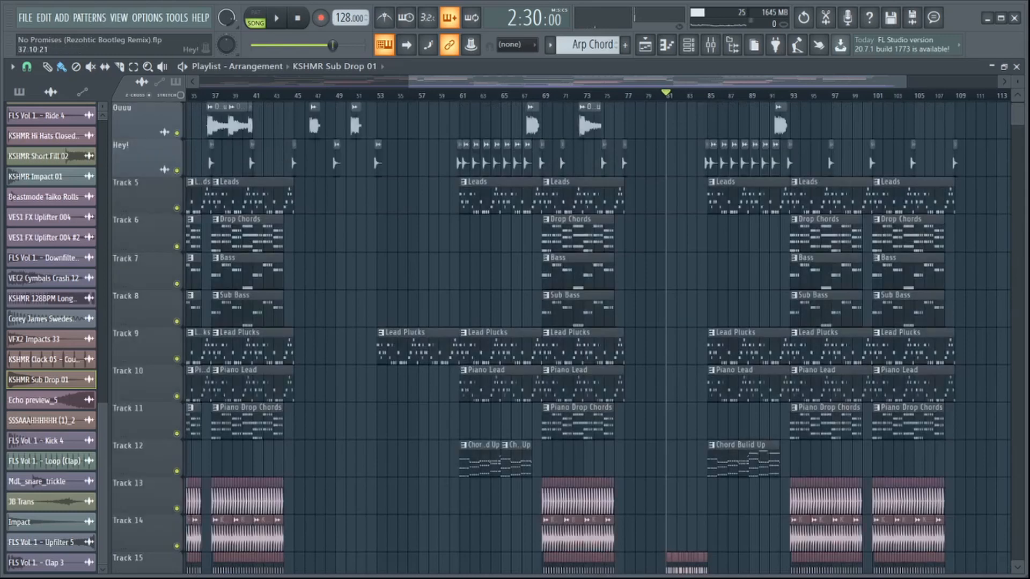
- Examine the complete arrangement from the vocal tracks to the filter cutoff and panning automation on Tracks 43 to 48
scroll(755, 383, down, 3)
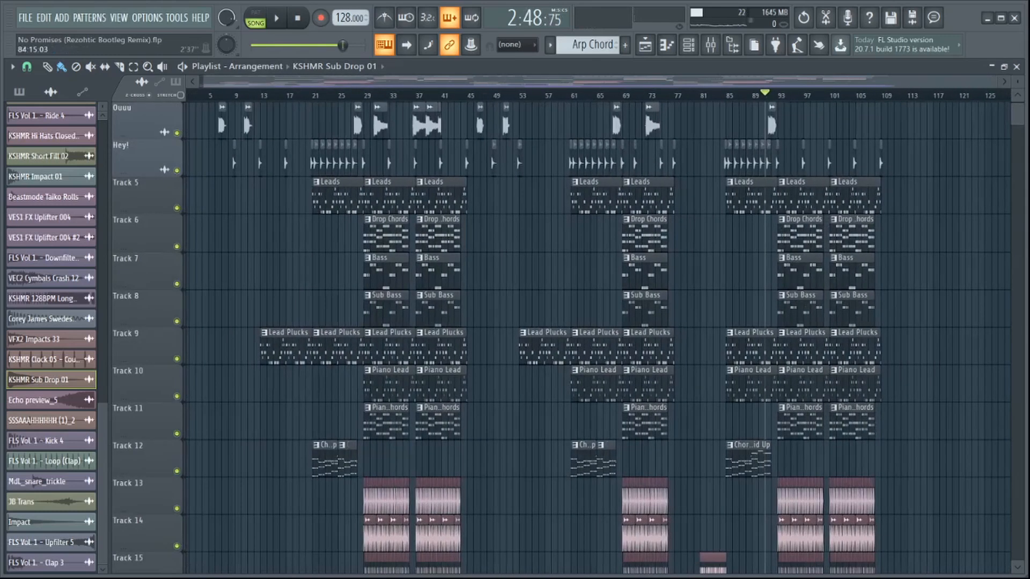
scroll(755, 384, down, 12)
scroll(611, 257, down, 12)
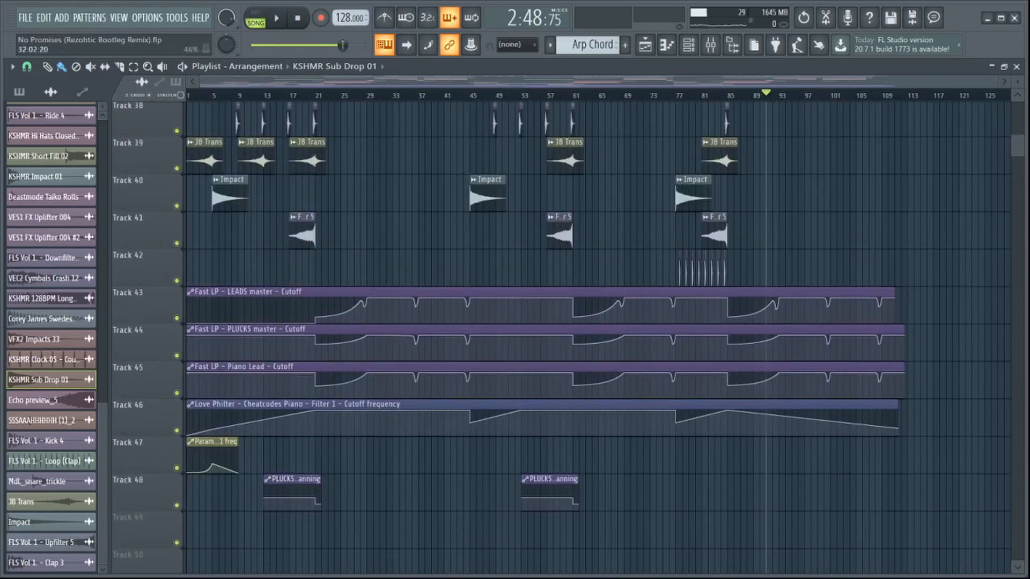
scroll(473, 322, up, 20)
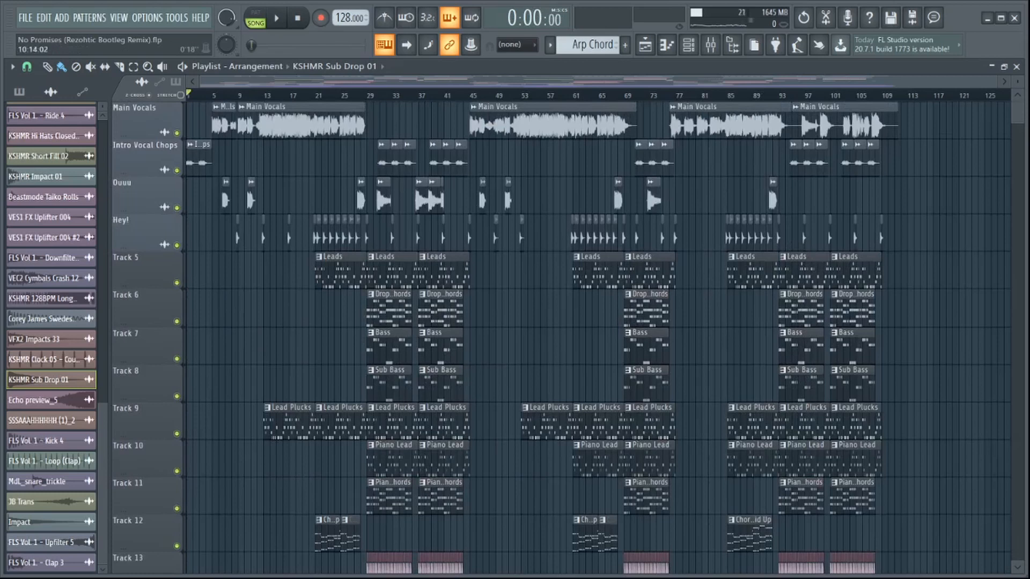
- Play only the No Promises (Rezohtic Bootleg Remix) Final audio clip on Track 51 from the start, with all other tracks muted
scroll(257, 321, up, 2)
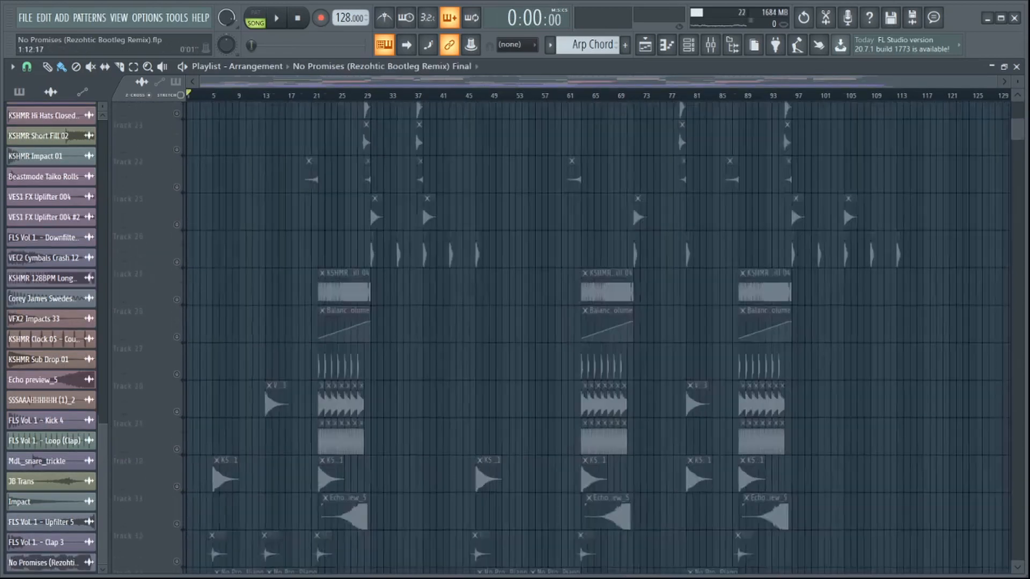
scroll(257, 322, up, 6)
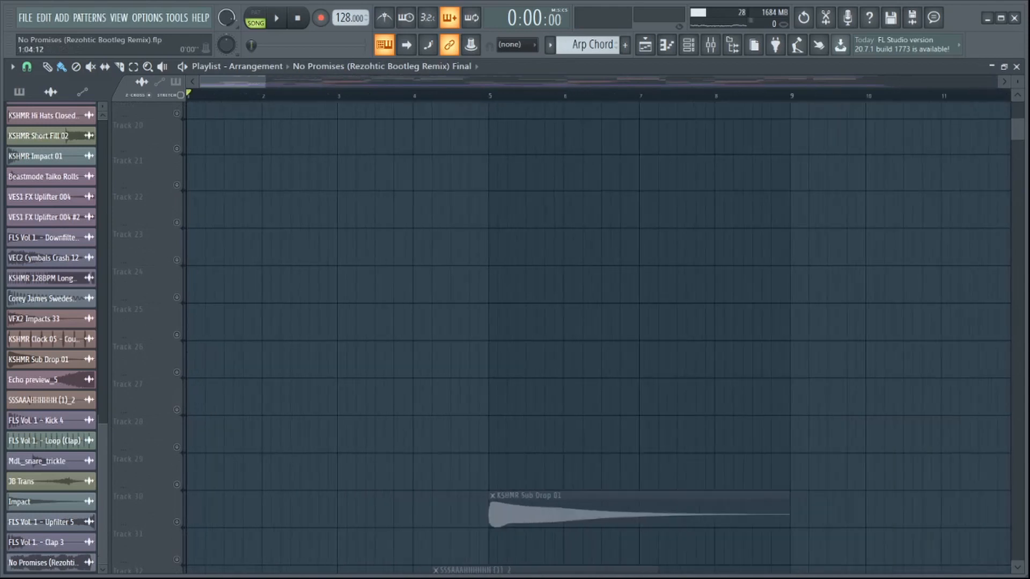
scroll(257, 321, down, 1)
scroll(322, 333, down, 6)
scroll(322, 333, up, 12)
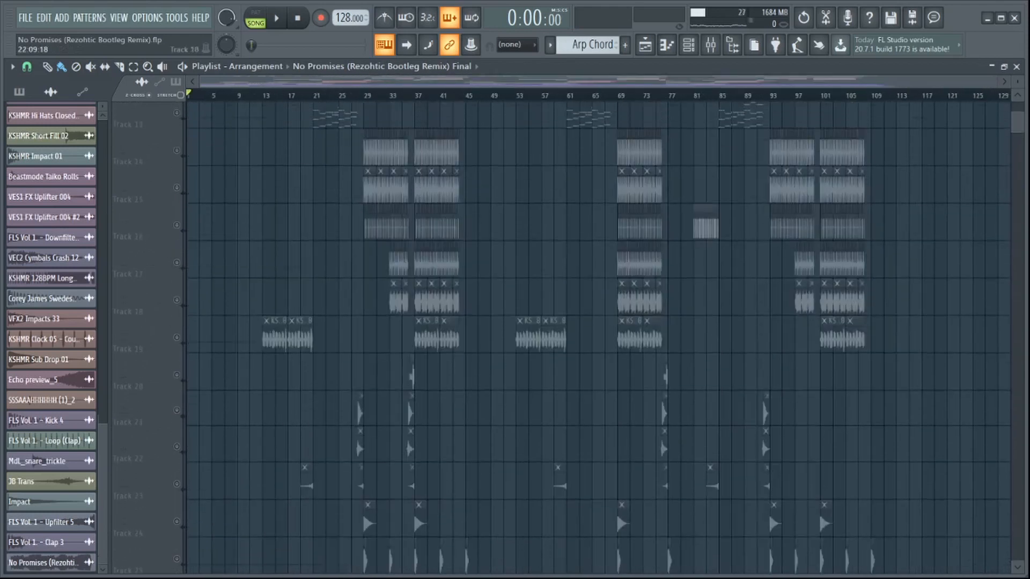
scroll(561, 336, up, 1)
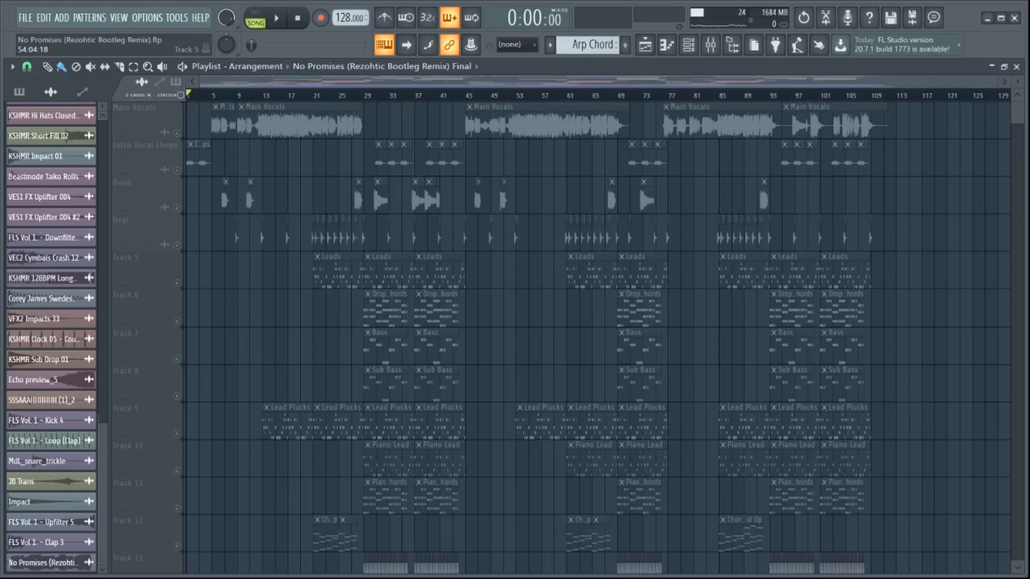
scroll(145, 145, down, 20)
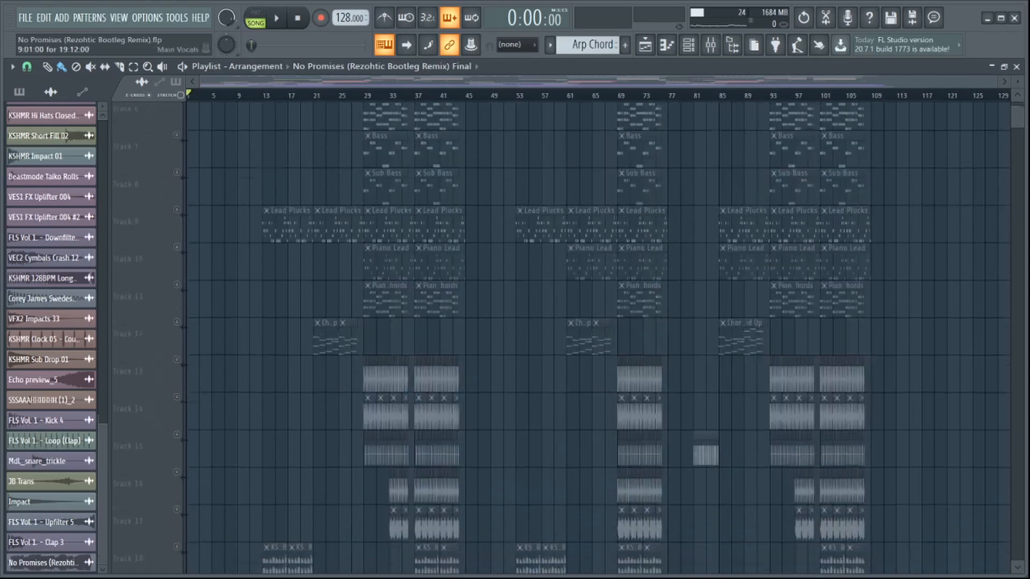
scroll(261, 177, down, 20)
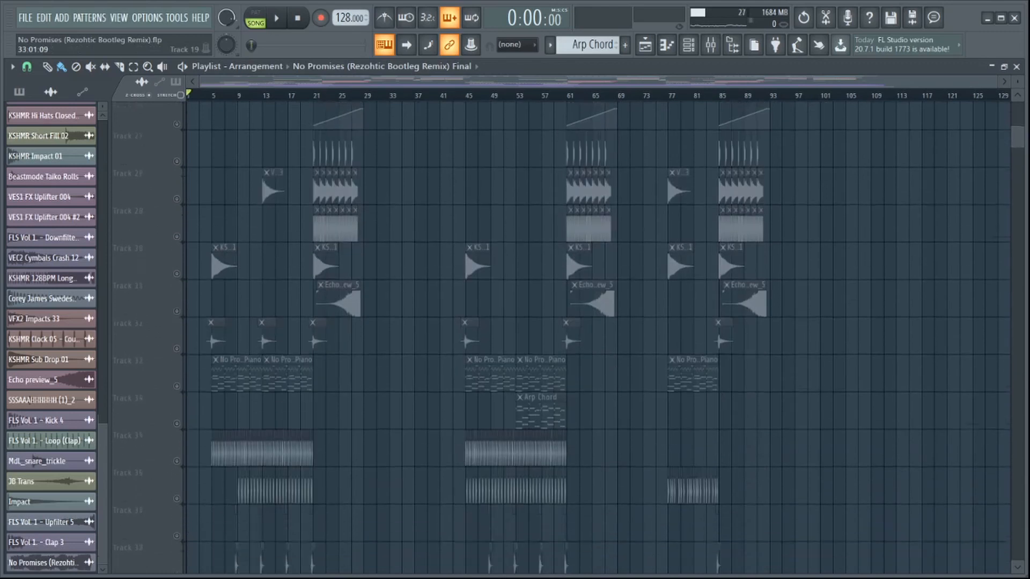
scroll(590, 268, down, 10)
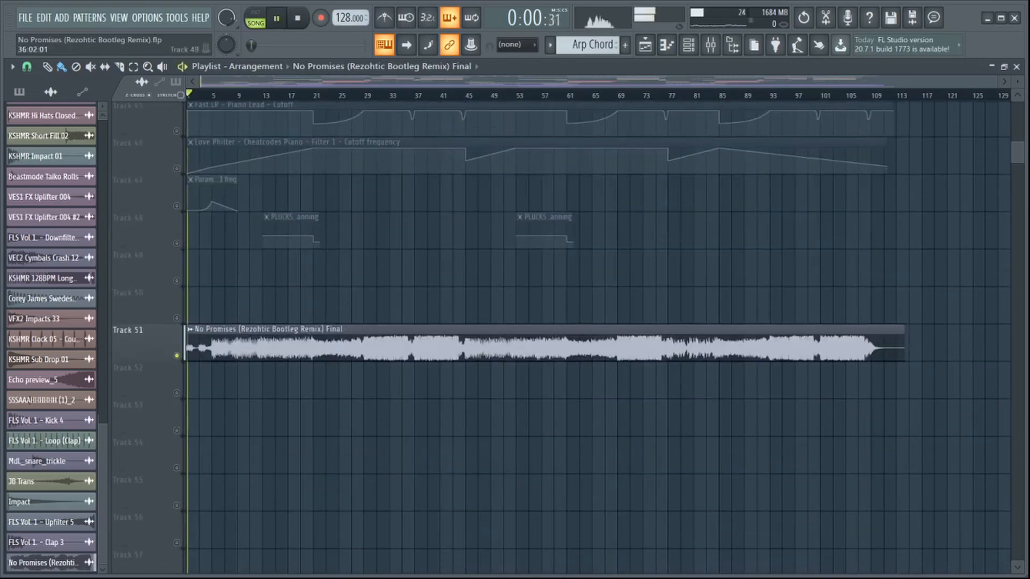
- Follow the final mix through the intro and first verse, examining the muted vocal, synth, drum, effect and automation tracks
scroll(590, 322, up, 20)
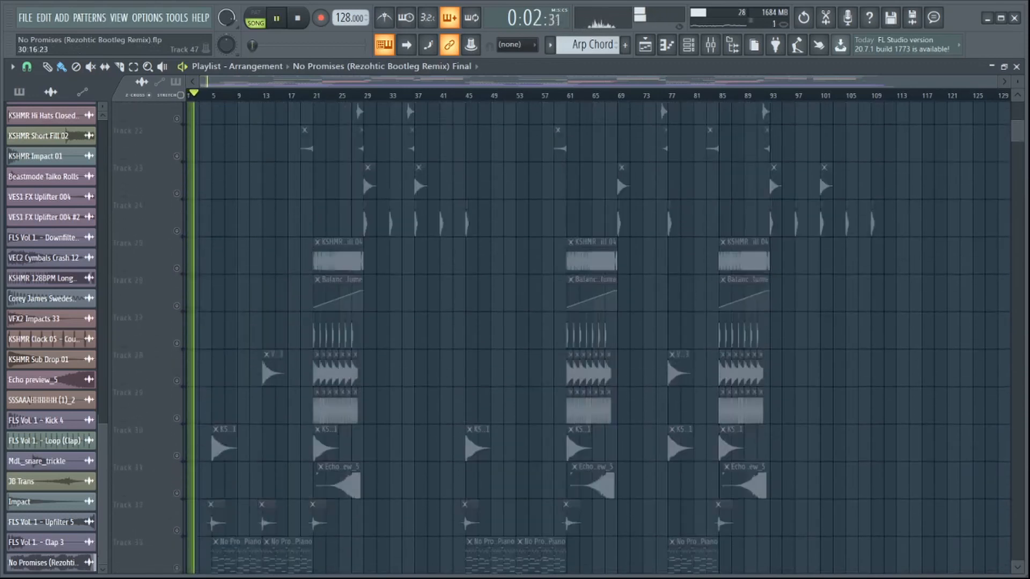
scroll(590, 322, up, 14)
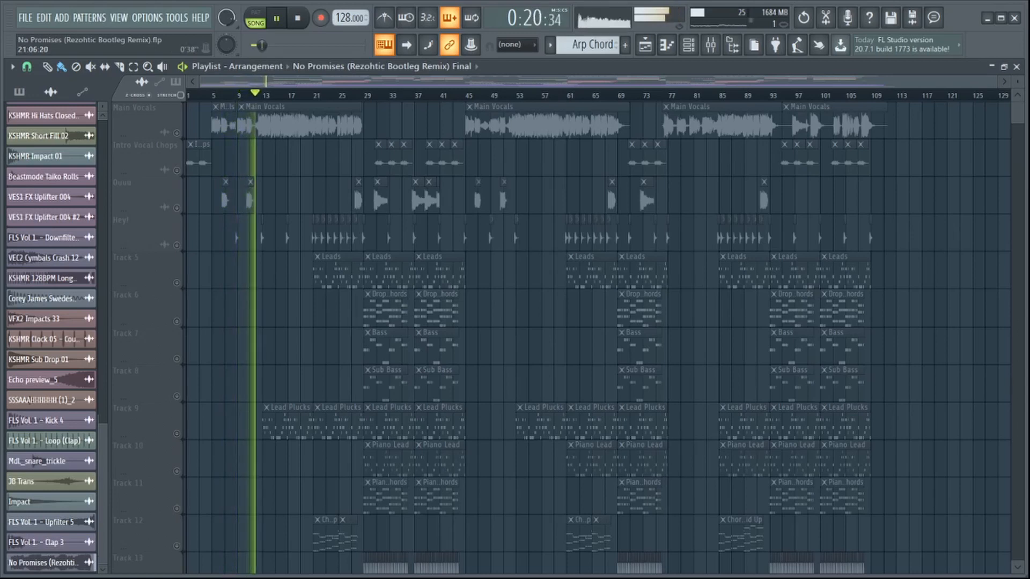
scroll(243, 96, up, 5)
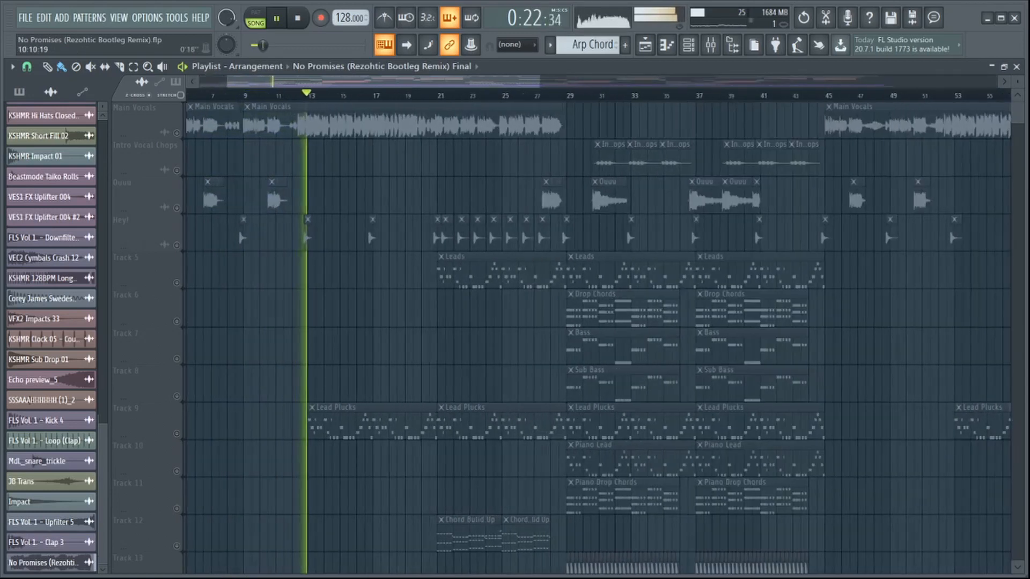
drag(254, 82, 225, 81)
scroll(279, 118, down, 2)
scroll(300, 121, down, 13)
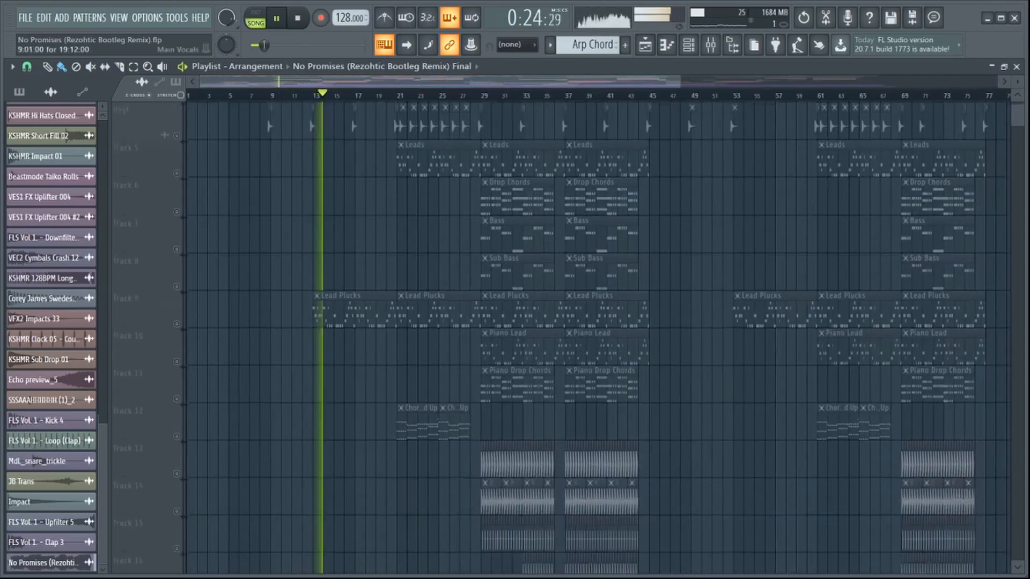
scroll(595, 332, down, 20)
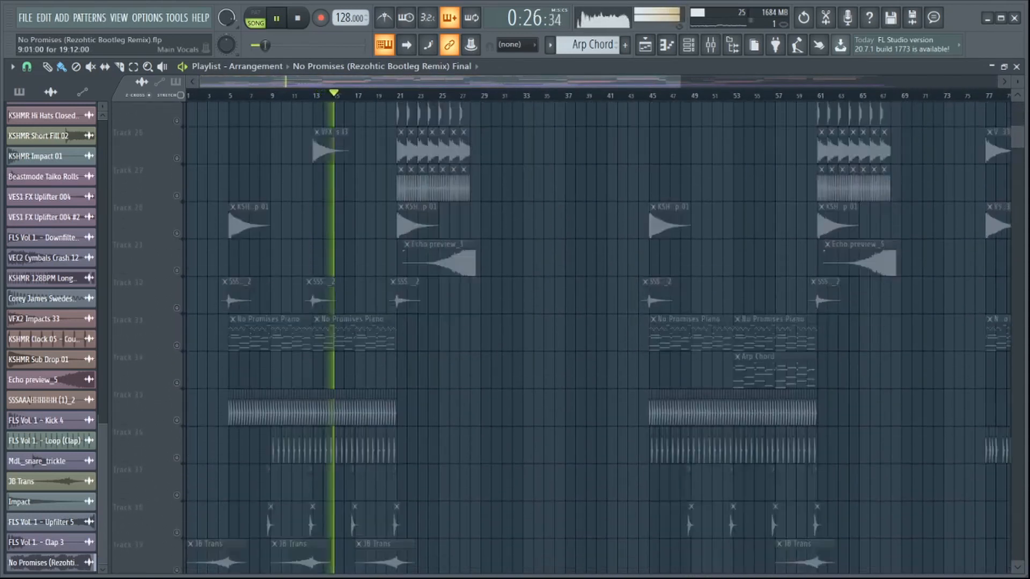
scroll(595, 332, down, 10)
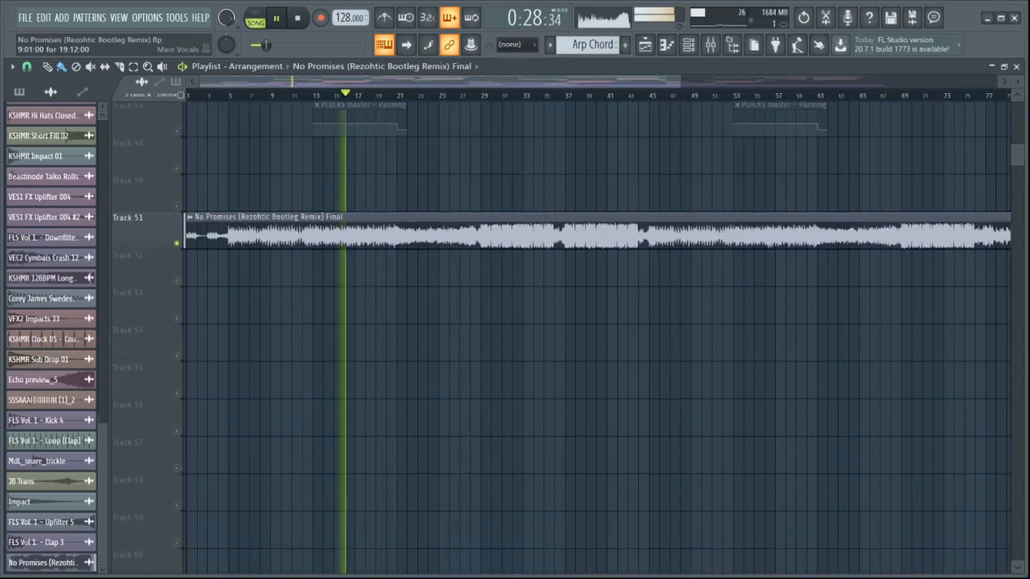
scroll(595, 332, up, 5)
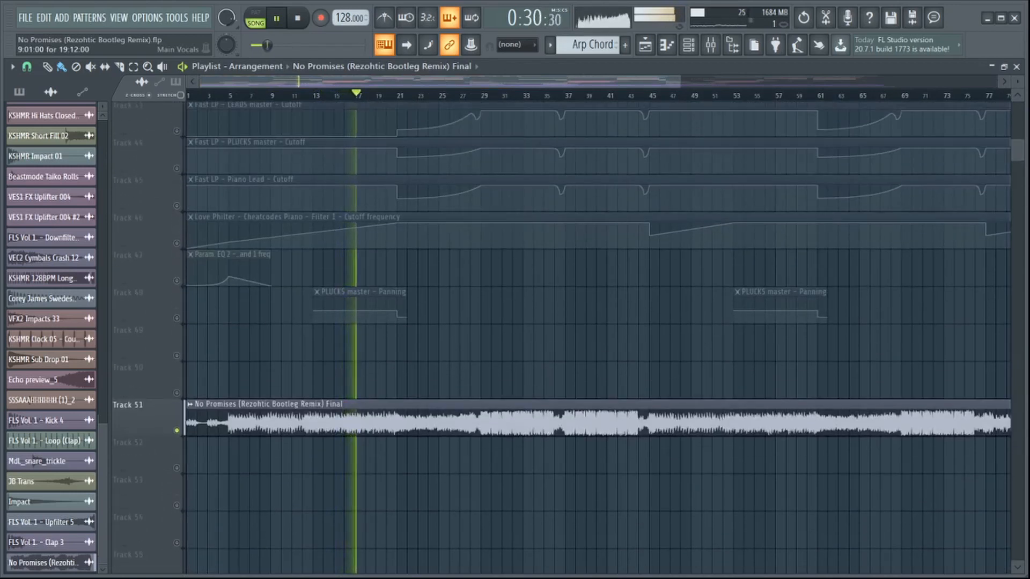
scroll(596, 333, up, 19)
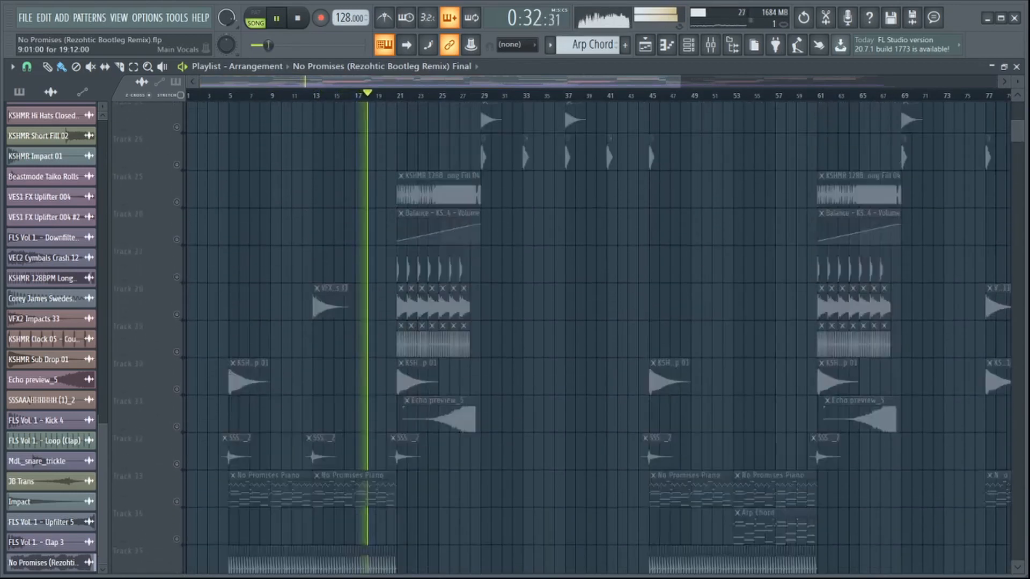
scroll(595, 332, up, 20)
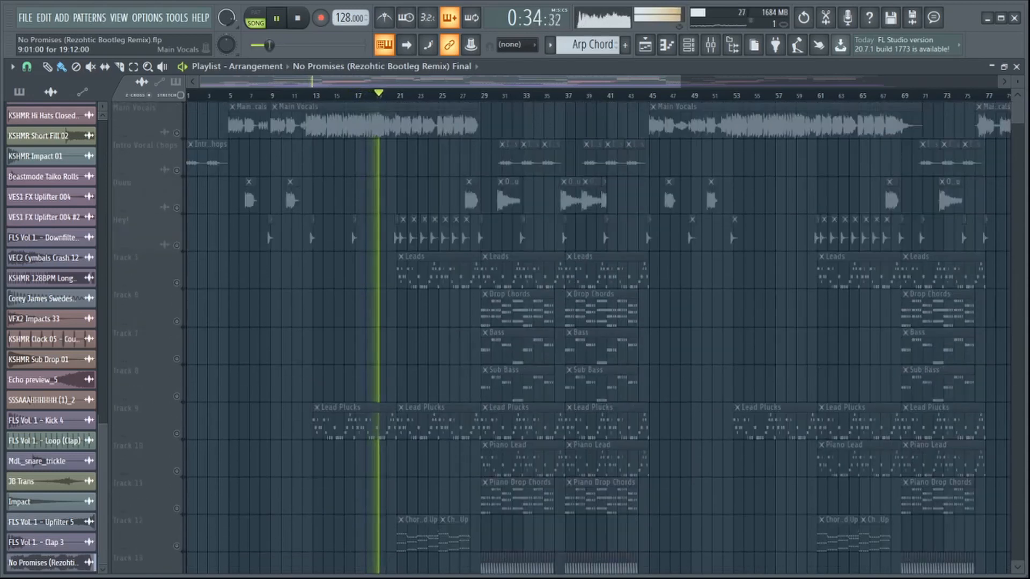
- Examine the build-up from bar 21 to bar 29 during playback, covering the leads, plucks, chords, fill and effects clips
scroll(404, 236, up, 6)
scroll(499, 236, down, 3)
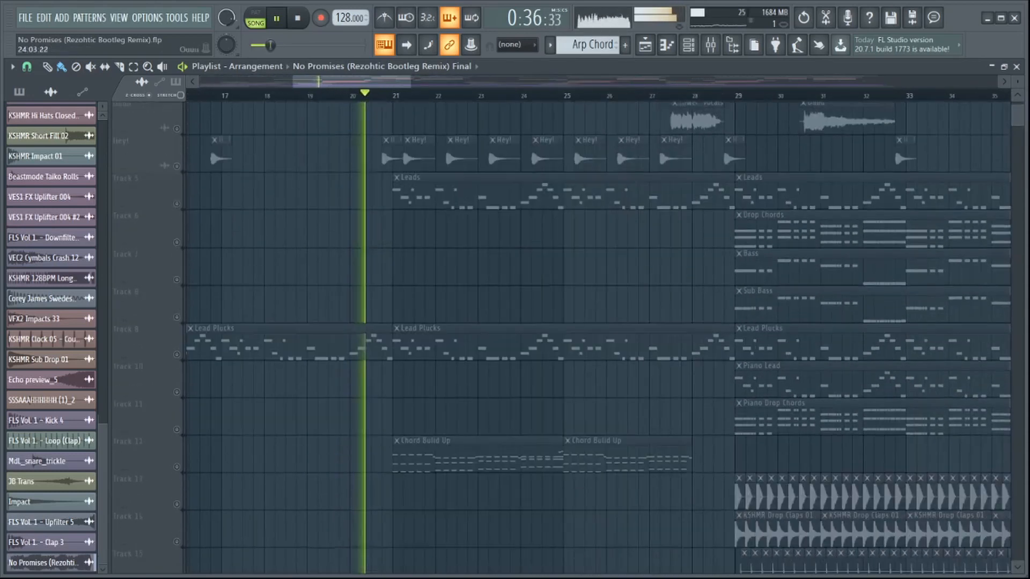
scroll(499, 236, up, 5)
scroll(499, 236, down, 9)
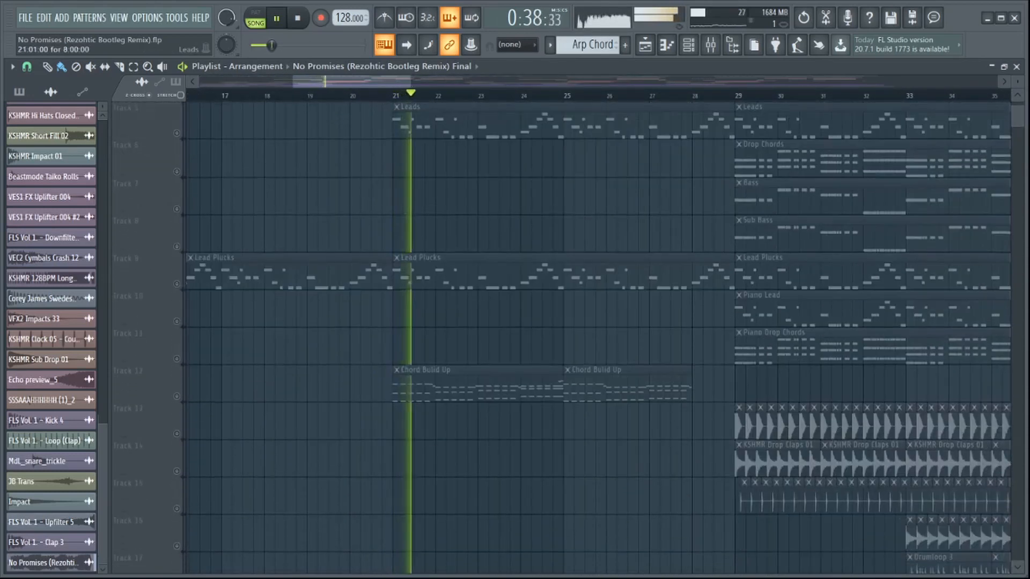
scroll(499, 236, down, 20)
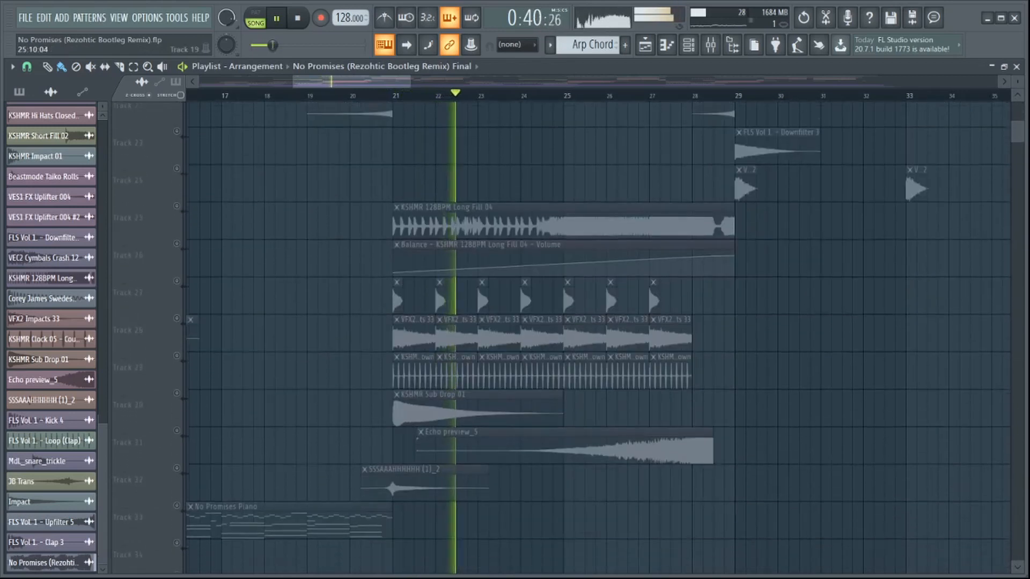
scroll(499, 236, down, 3)
scroll(499, 236, up, 18)
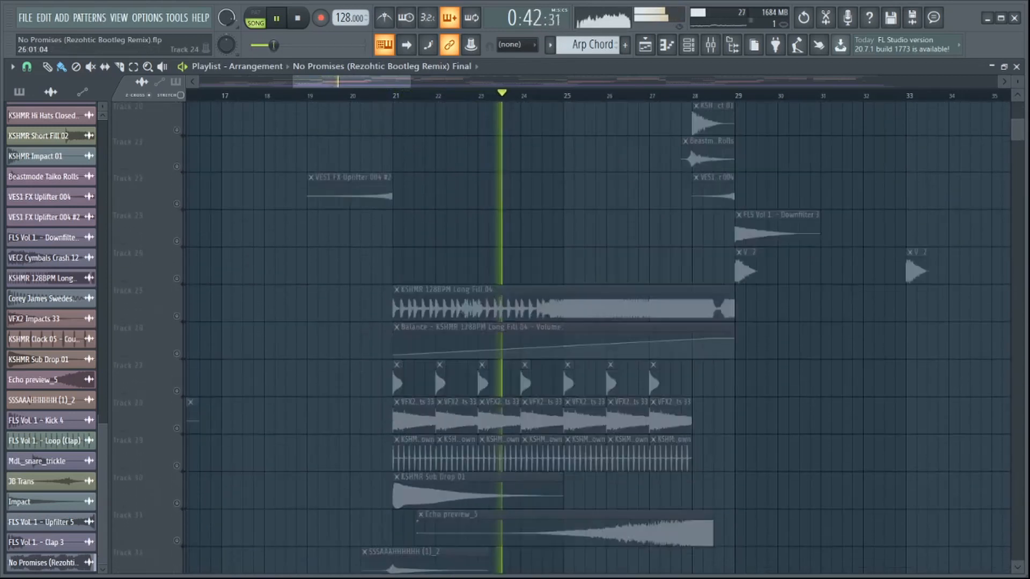
scroll(608, 236, up, 13)
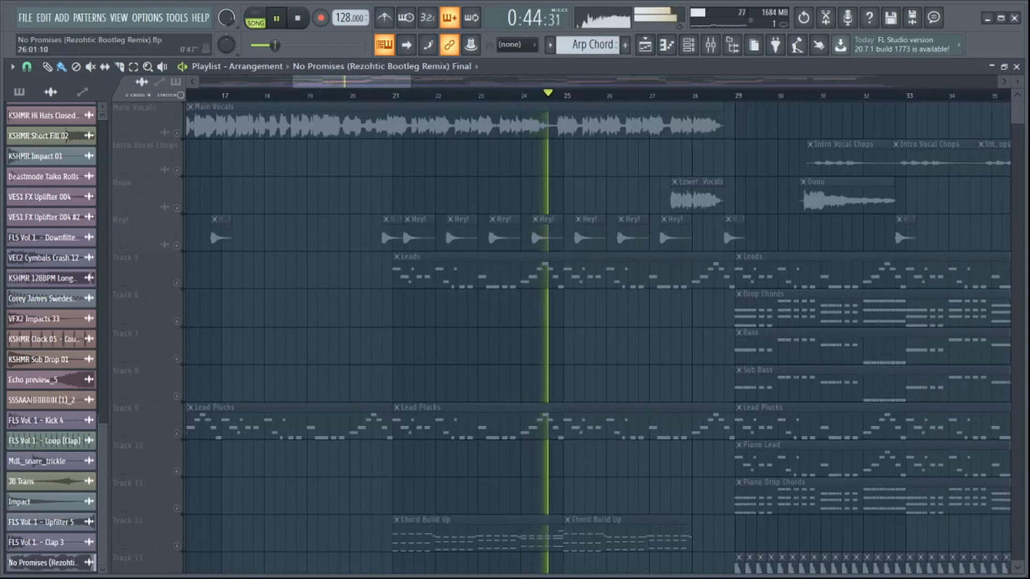
- Follow the playback into the first drop, examining the vocal, lead, chord and bass clips from bar 29 onward
scroll(608, 161, down, 4)
scroll(732, 236, up, 2)
scroll(732, 236, down, 1)
scroll(732, 236, up, 4)
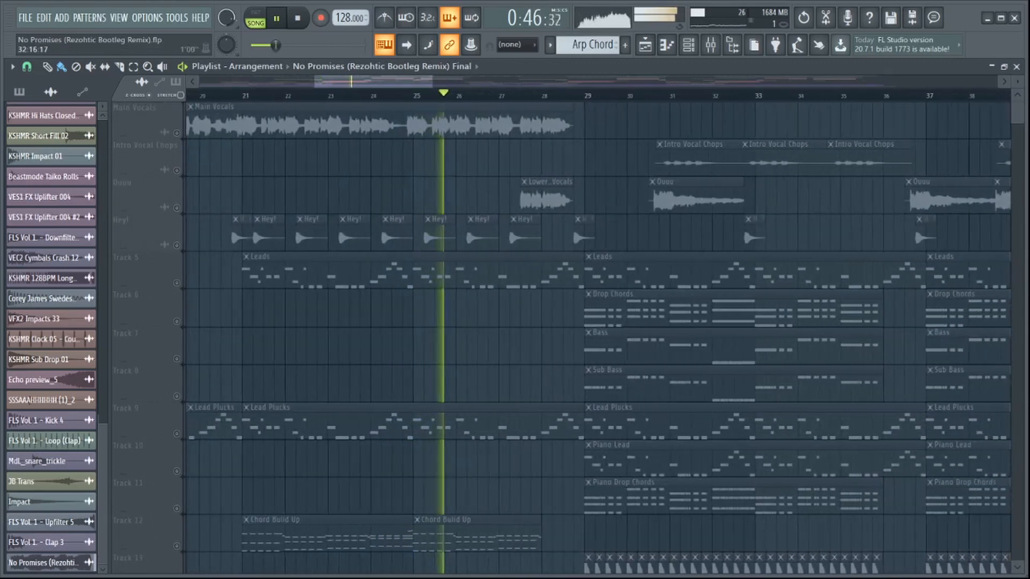
drag(411, 82, 447, 82)
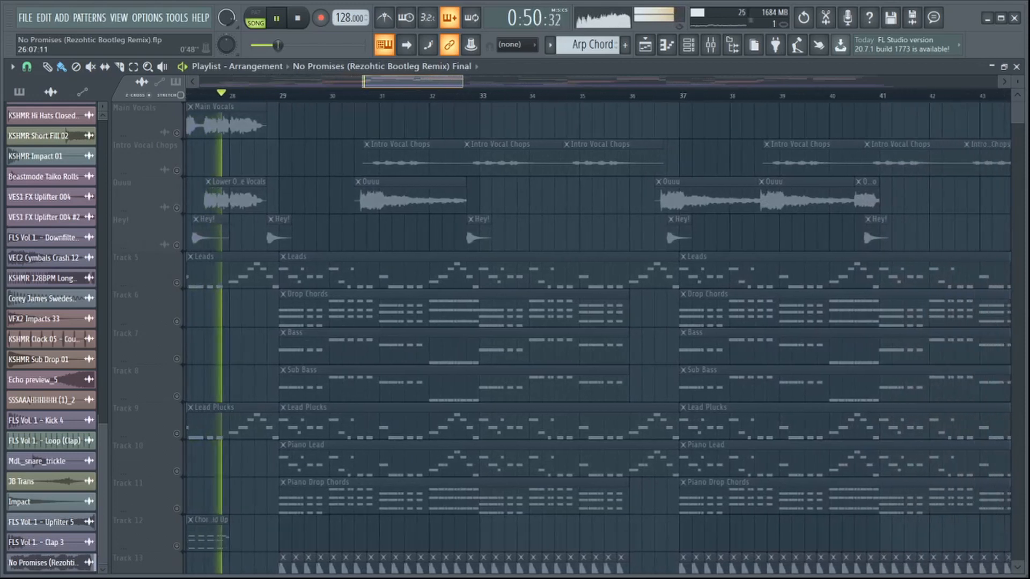
- Follow the first drop from bar 29 to bar 37, examining the drum, clap, loop, impact and fill tracks beneath the synth clips
scroll(447, 86, down, 1)
scroll(447, 86, down, 2)
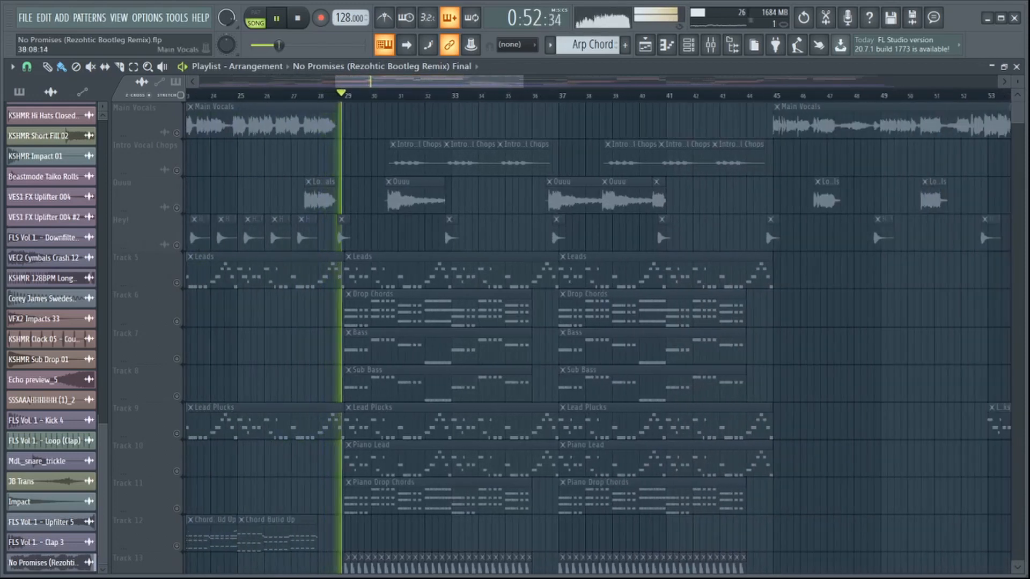
scroll(596, 338, down, 3)
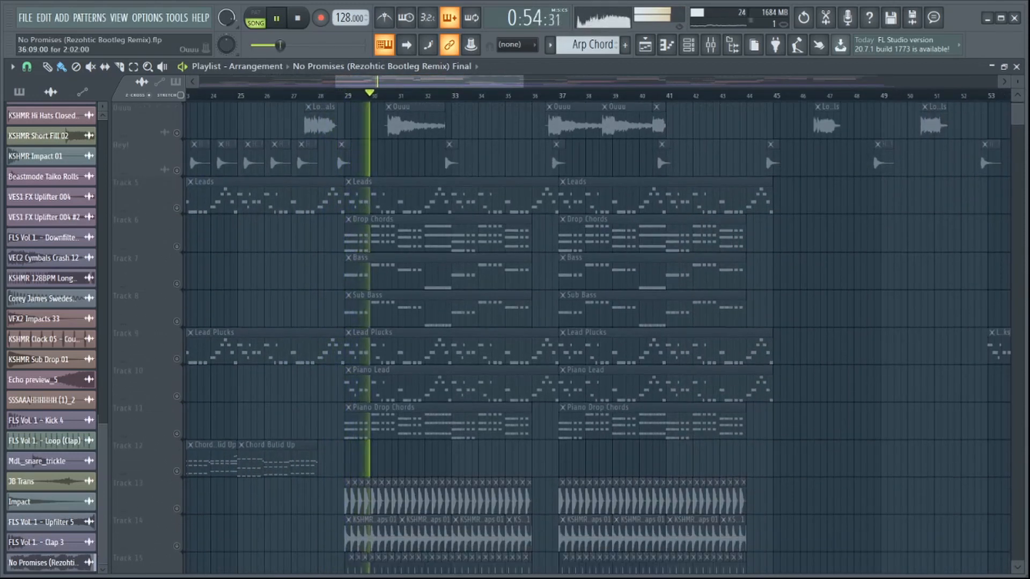
scroll(596, 338, down, 8)
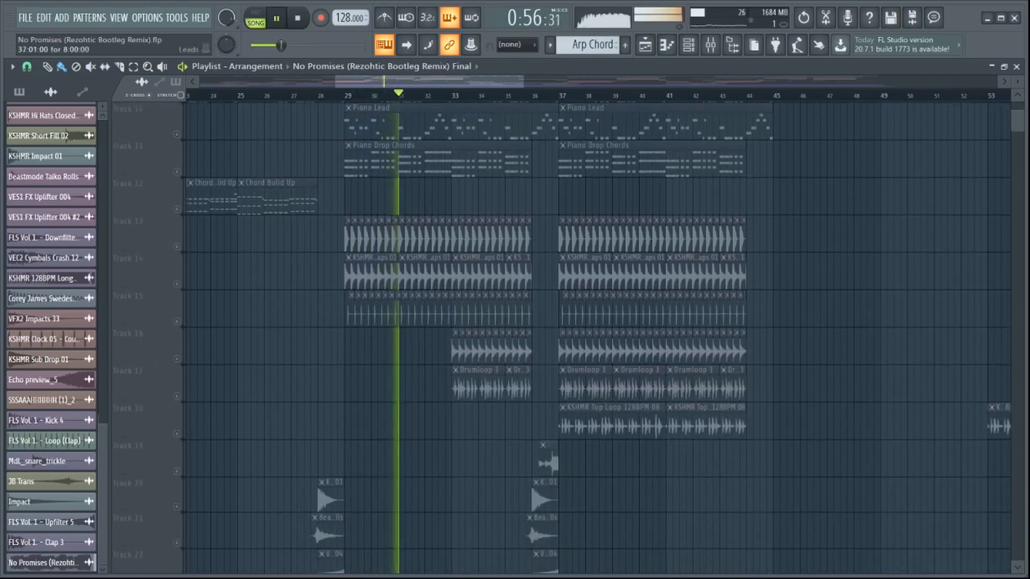
scroll(596, 338, down, 9)
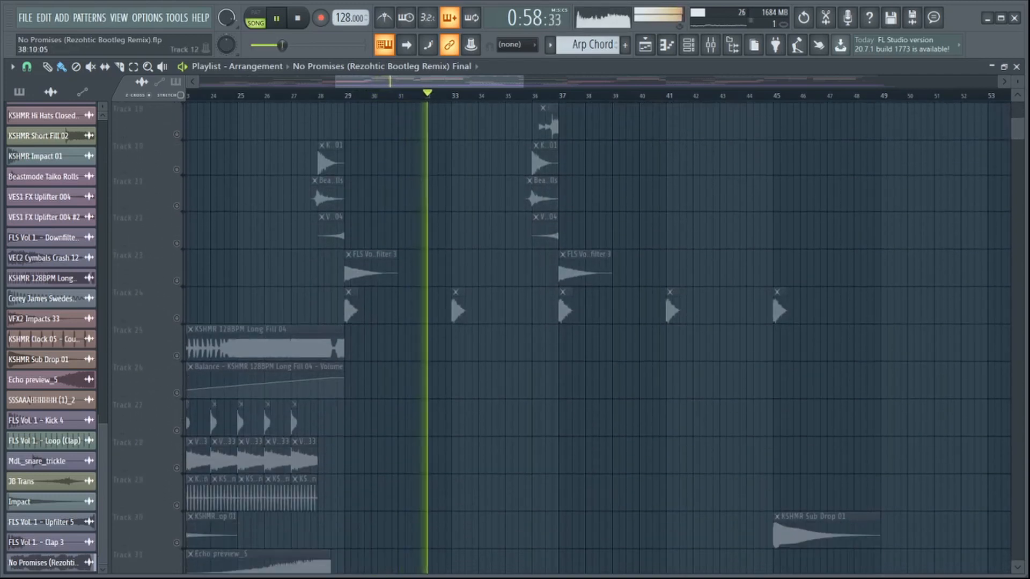
scroll(595, 338, down, 5)
scroll(596, 338, up, 12)
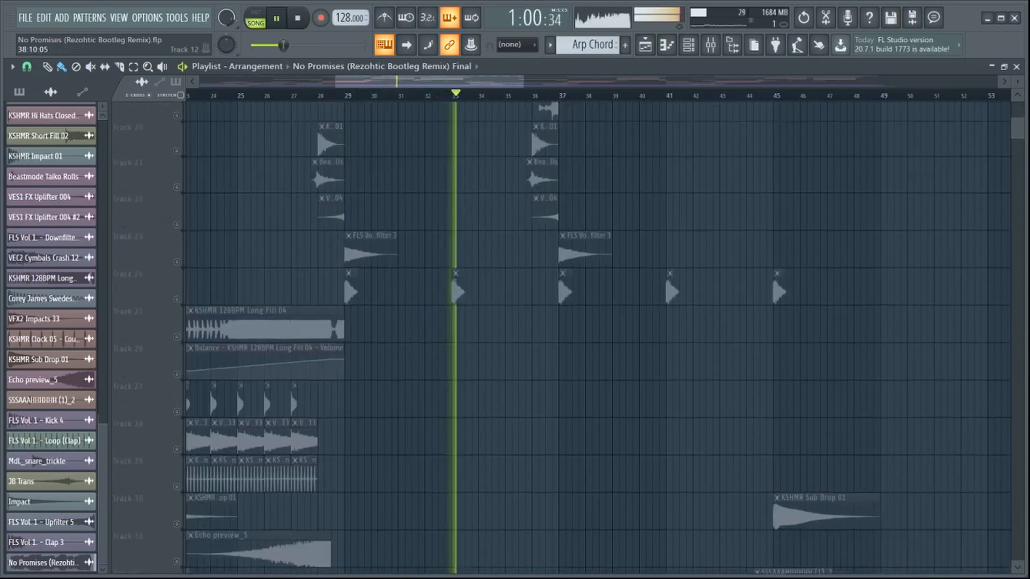
scroll(596, 338, up, 11)
scroll(595, 338, down, 3)
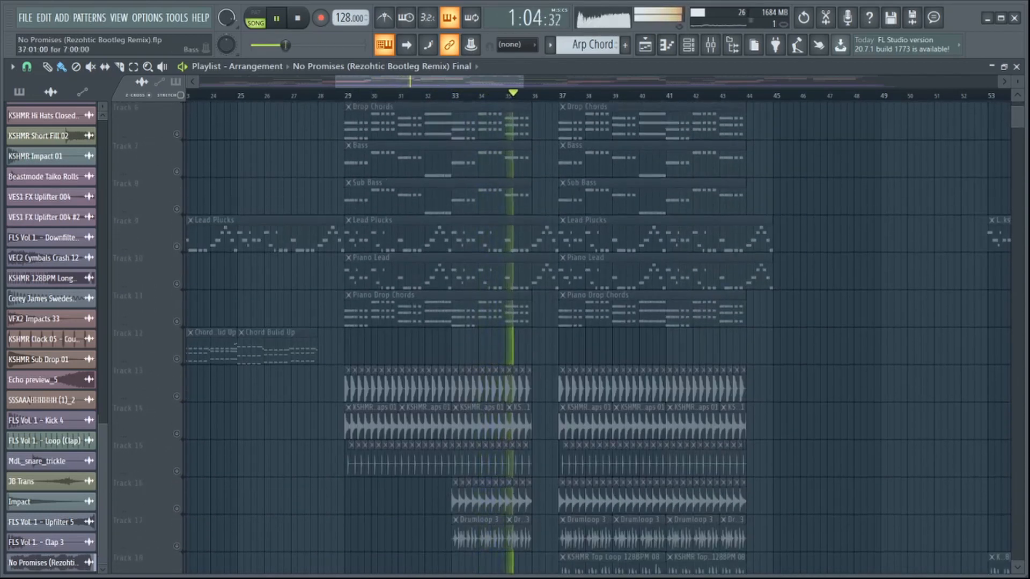
scroll(554, 569, up, 6)
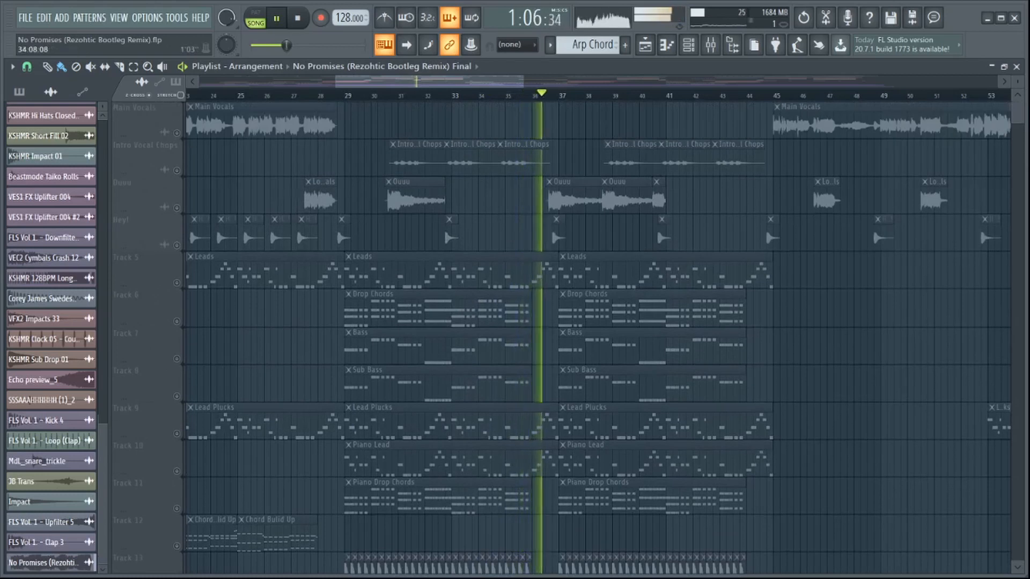
- Follow the playback from bar 37 through the second verse, examining the vocal, Hey!, lead and pluck clips leading to bar 61
scroll(595, 338, right, 5)
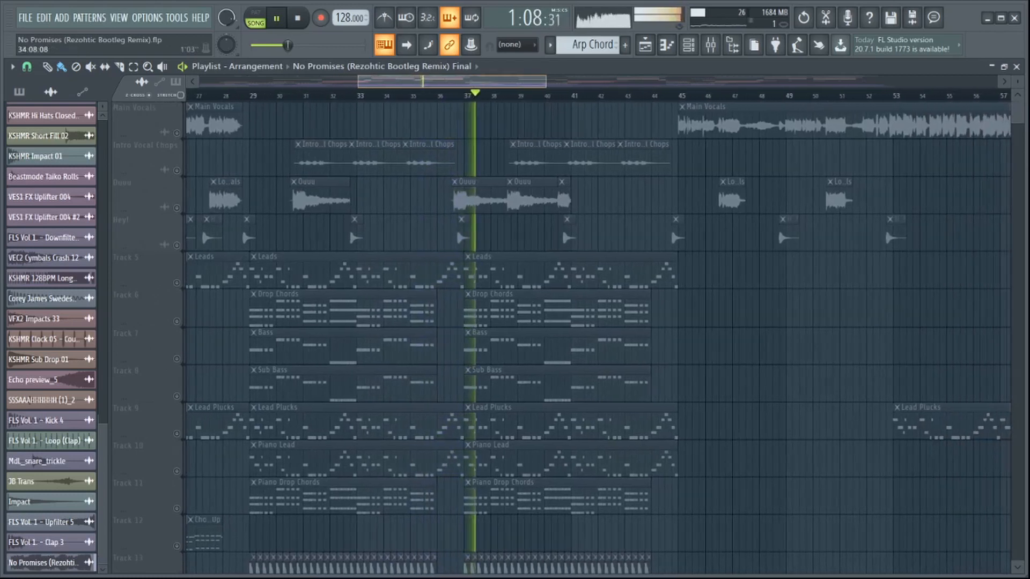
scroll(595, 338, right, 3)
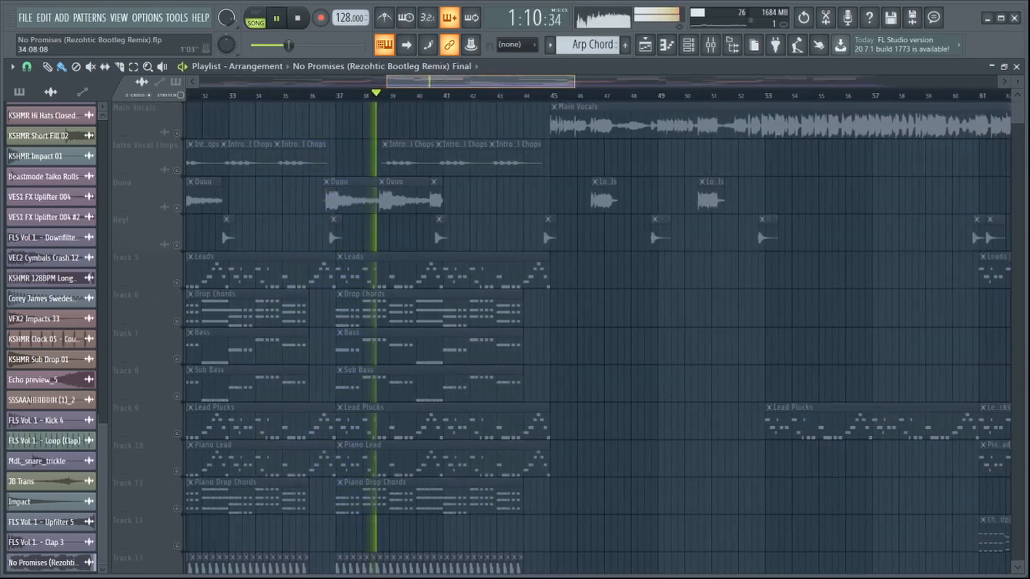
drag(575, 81, 674, 81)
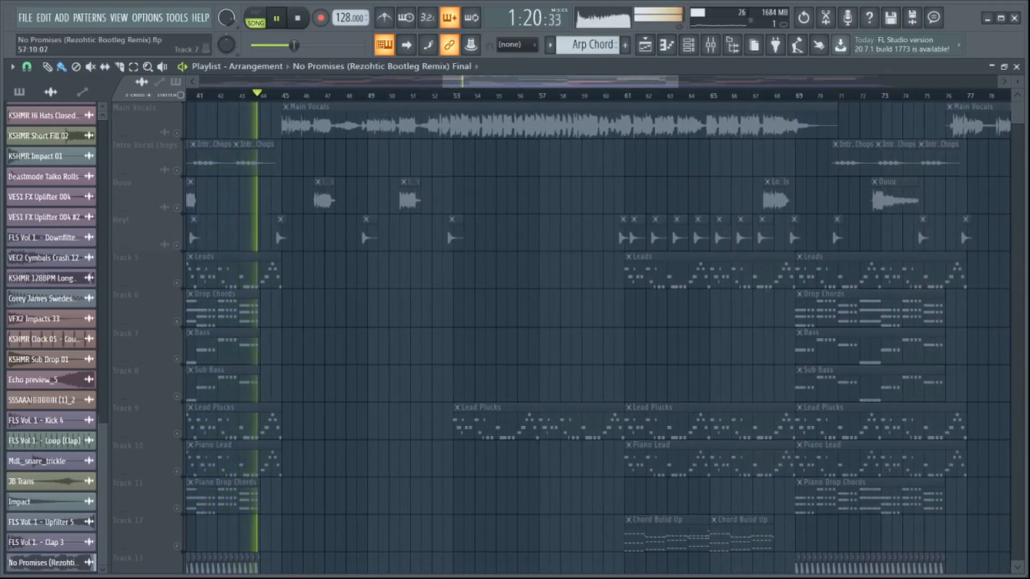
scroll(563, 233, down, 2)
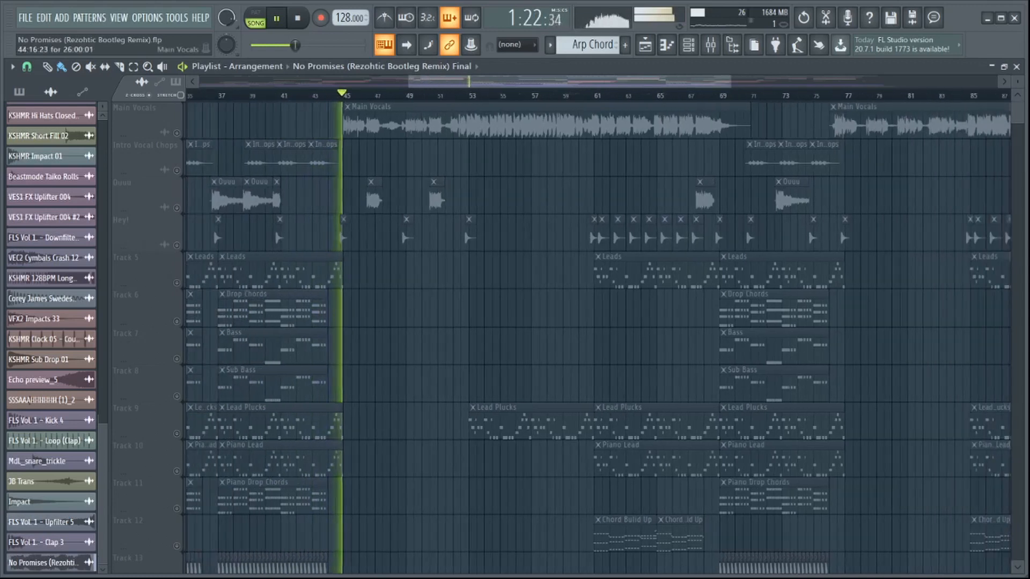
scroll(581, 233, down, 1)
scroll(582, 233, down, 1)
scroll(582, 232, up, 1)
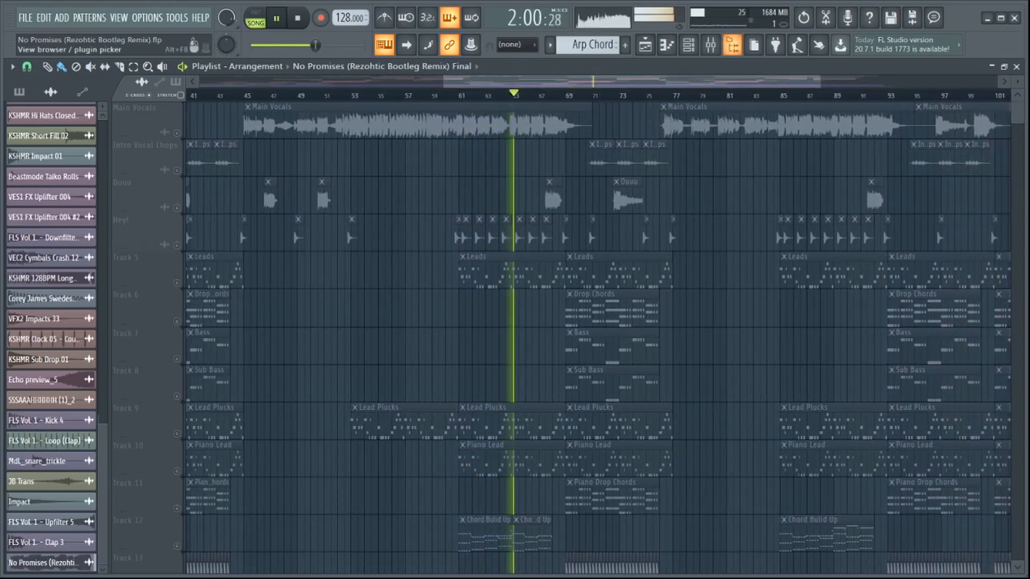
- Examine the second build-up and drop from bar 61 to bar 77 during playback, covering the vocals, chords, bass and drum clips
scroll(705, 95, down, 1)
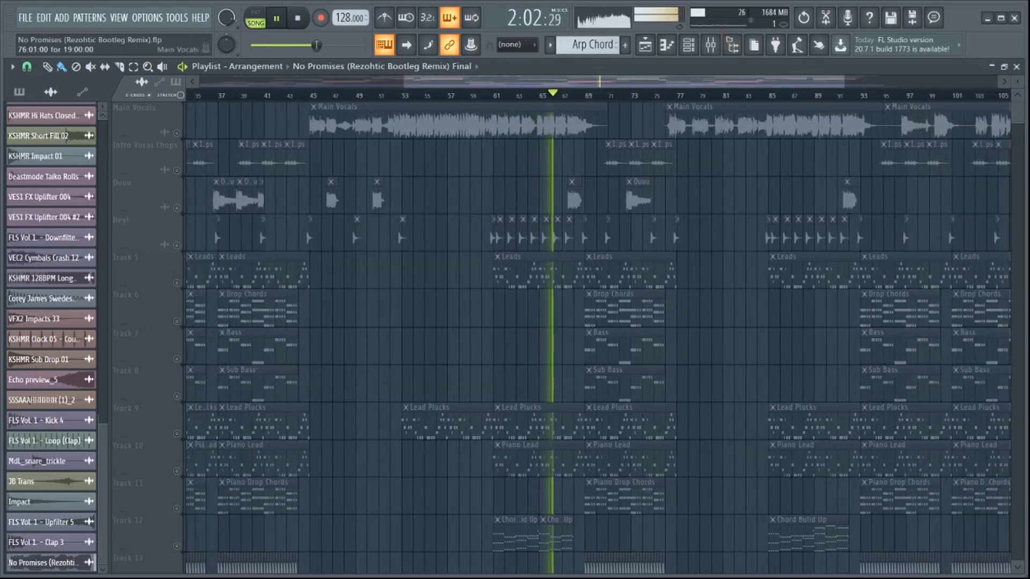
scroll(744, 196, down, 3)
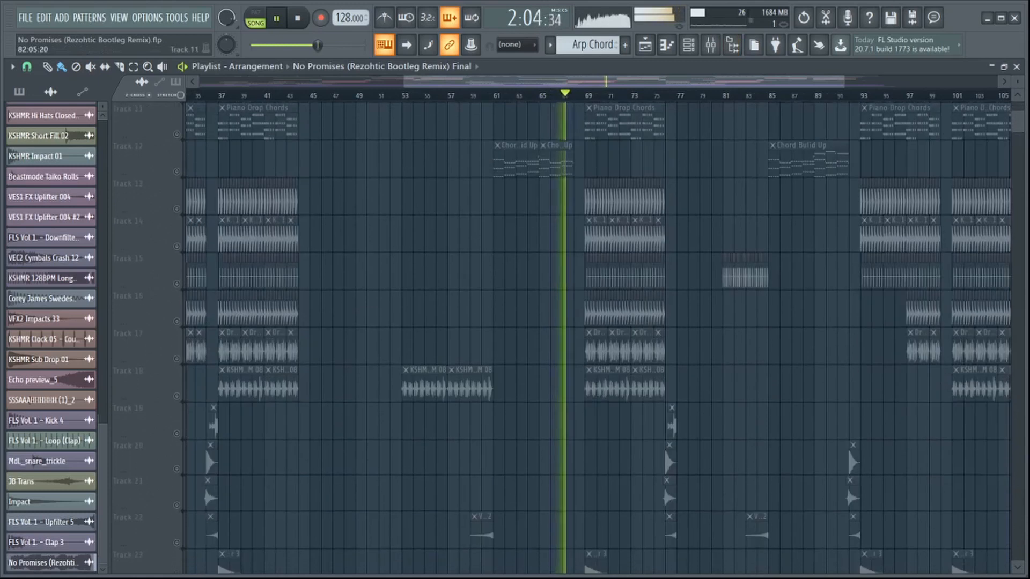
scroll(597, 338, down, 5)
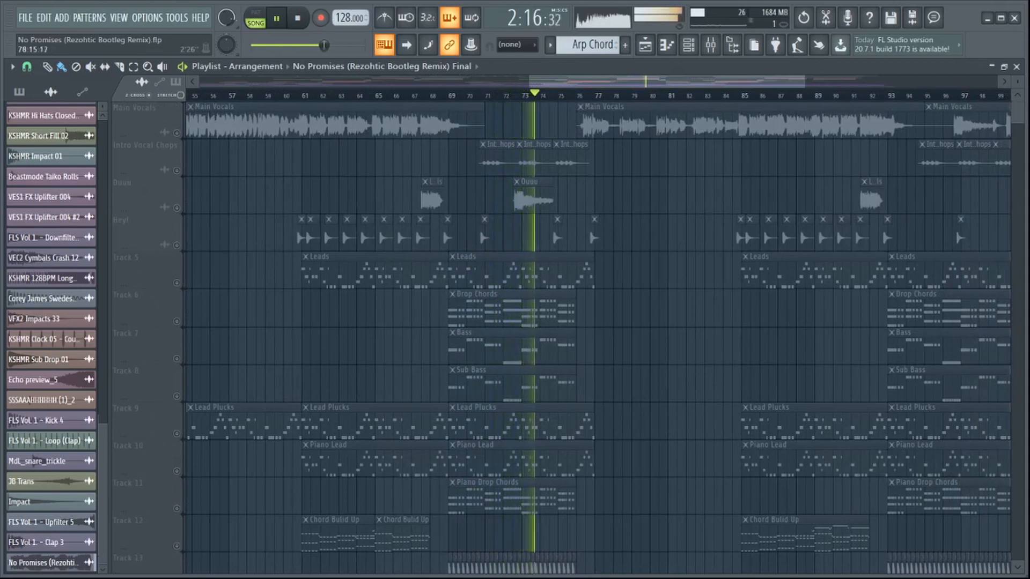
scroll(630, 322, up, 5)
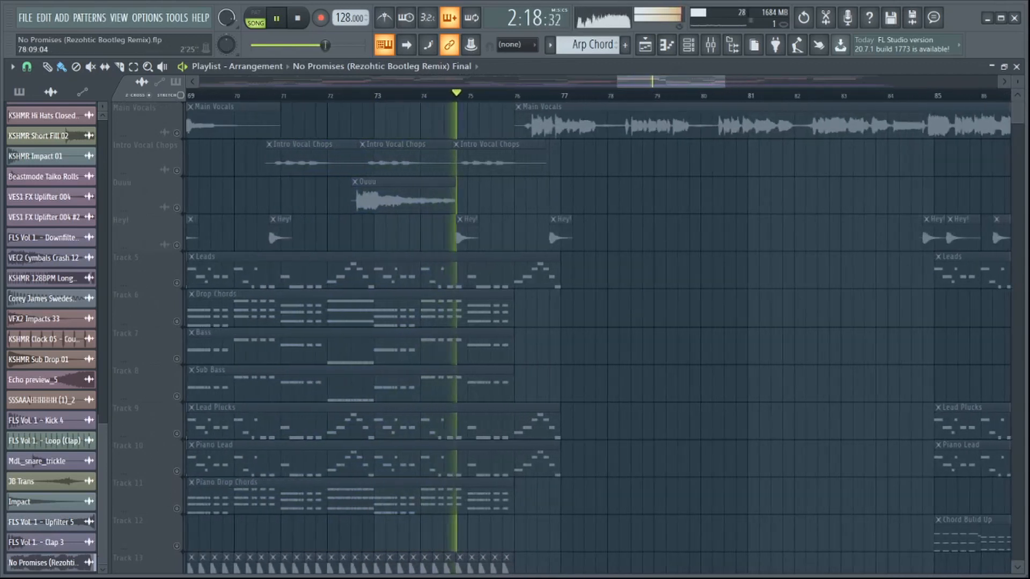
scroll(622, 321, up, 2)
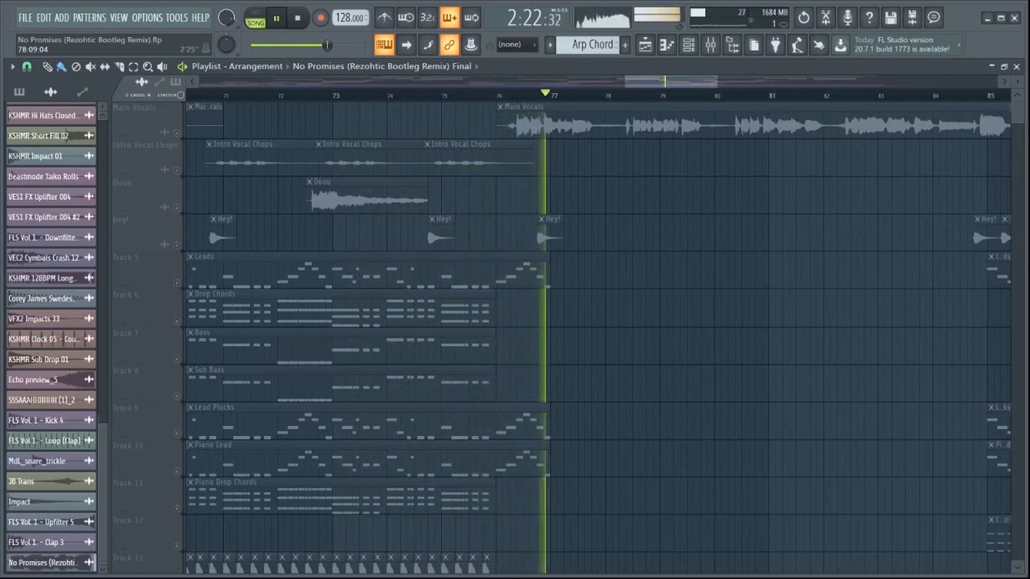
- Follow the break from bar 77 to bar 85, examining the No Promises Piano, kick, Impact, JB Trans, upfilter and cutoff automation clips
scroll(634, 321, down, 1)
drag(627, 82, 651, 81)
scroll(736, 409, down, 8)
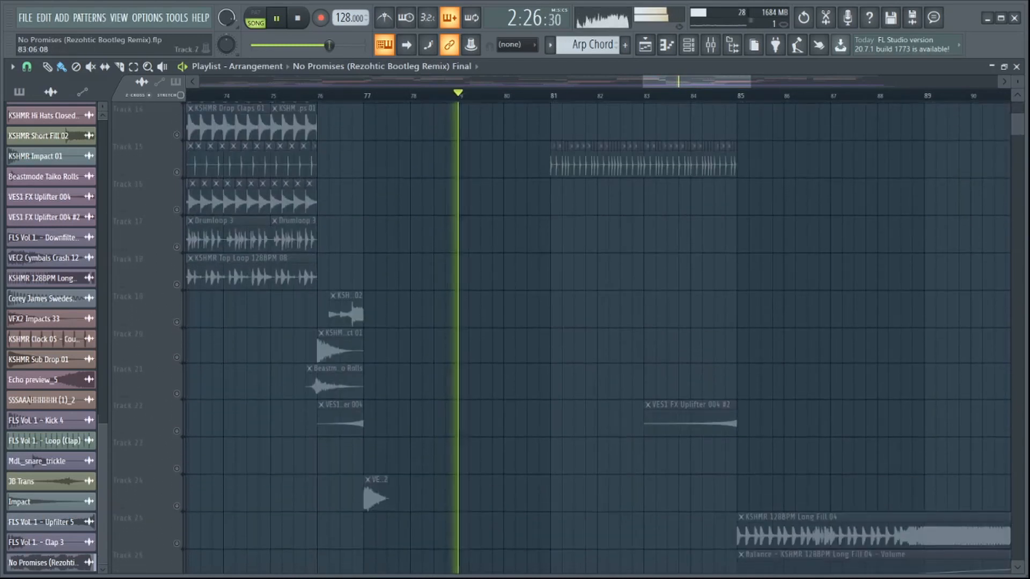
scroll(735, 409, down, 4)
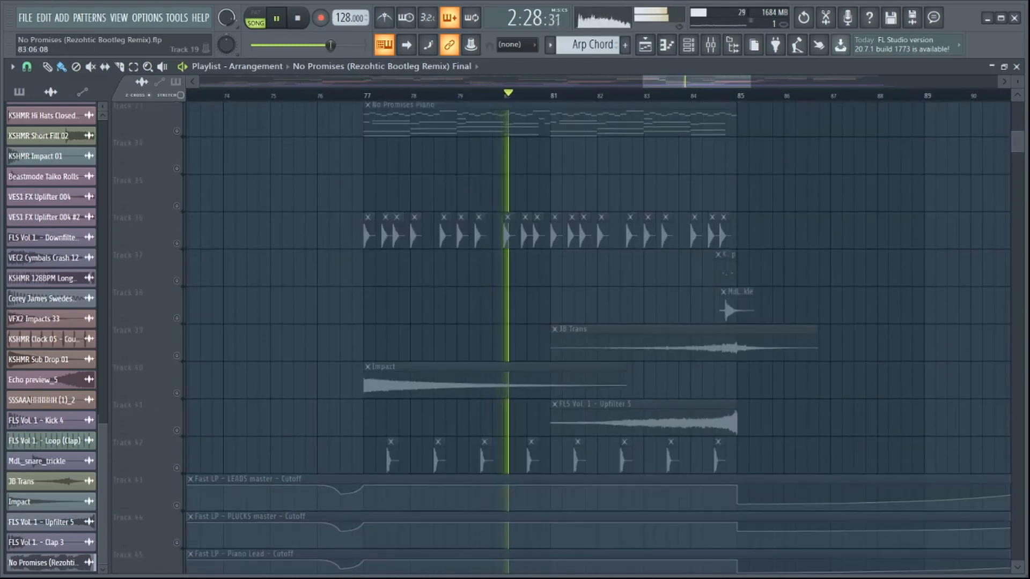
scroll(782, 288, up, 7)
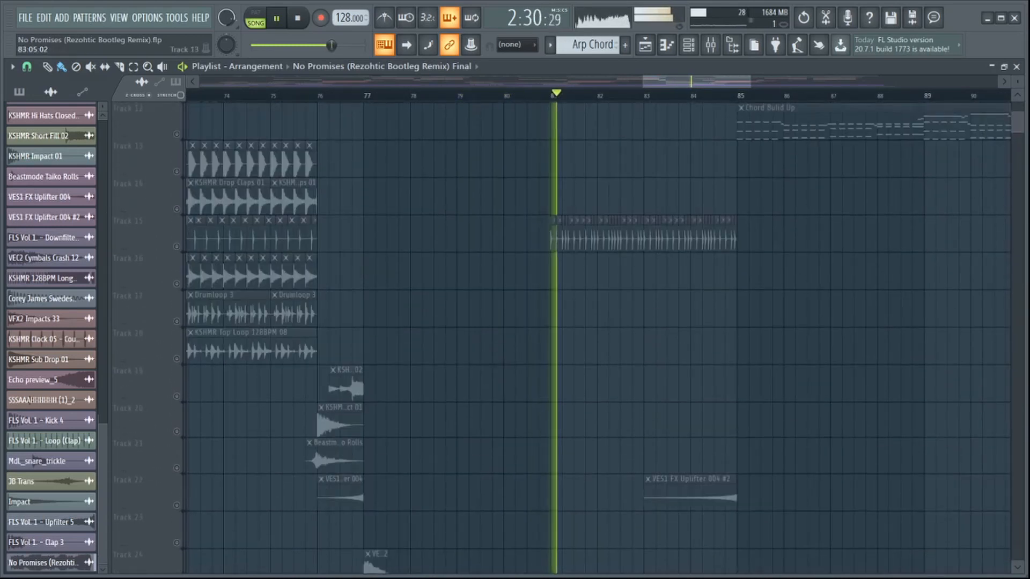
drag(711, 82, 734, 82)
scroll(736, 308, up, 3)
scroll(597, 338, up, 5)
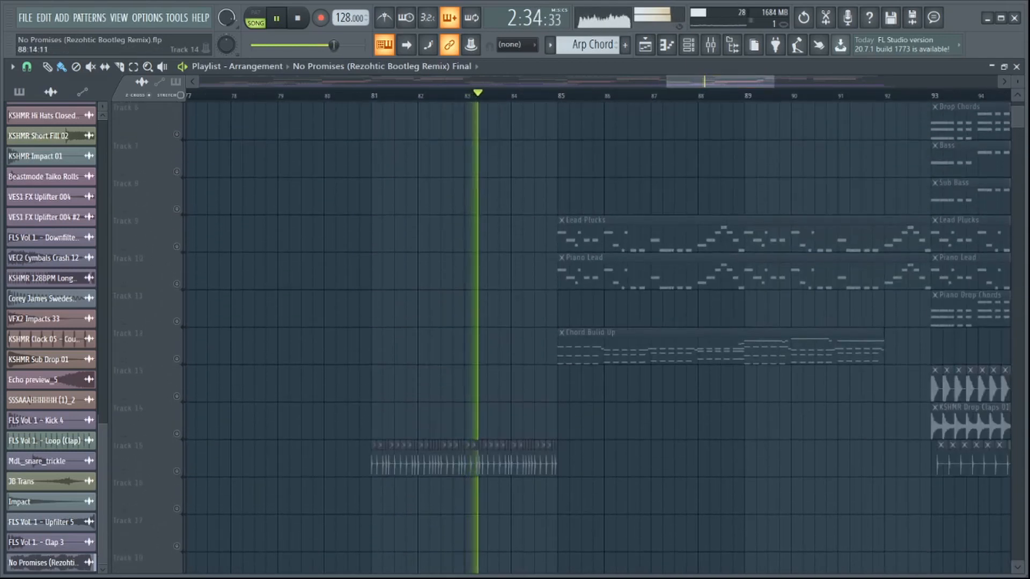
- Examine the final build-up from bar 85 to bar 93 during playback, covering the vocals, Hey! shots, leads, plucks, build-up chords and effects
drag(725, 81, 737, 82)
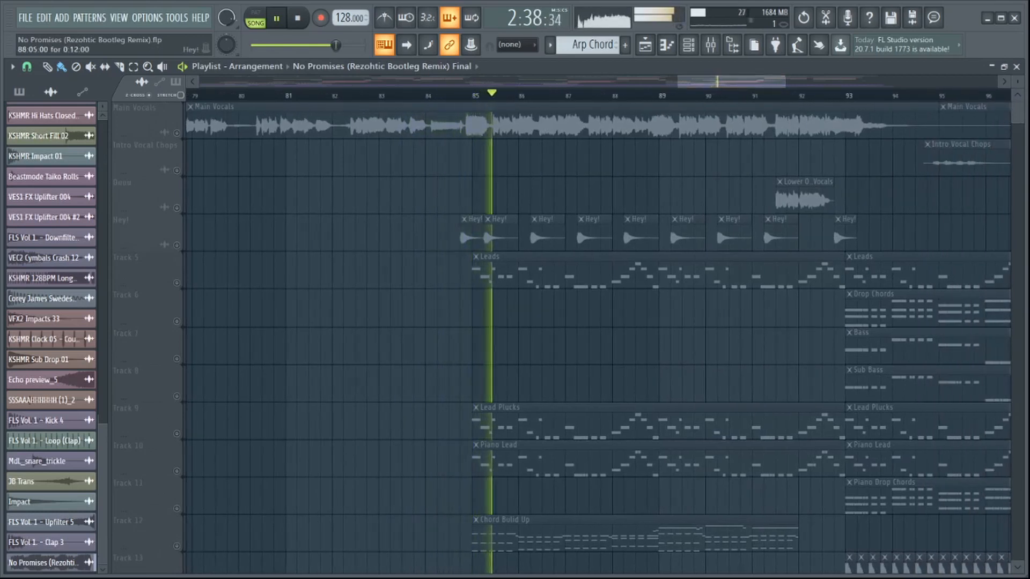
drag(719, 81, 729, 81)
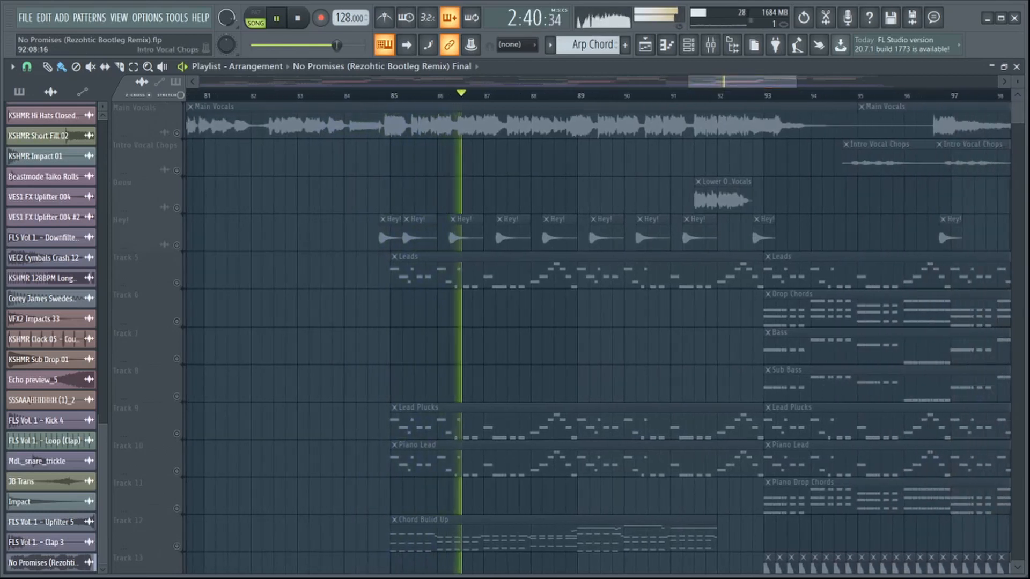
scroll(670, 258, down, 3)
scroll(751, 161, down, 4)
scroll(811, 155, down, 4)
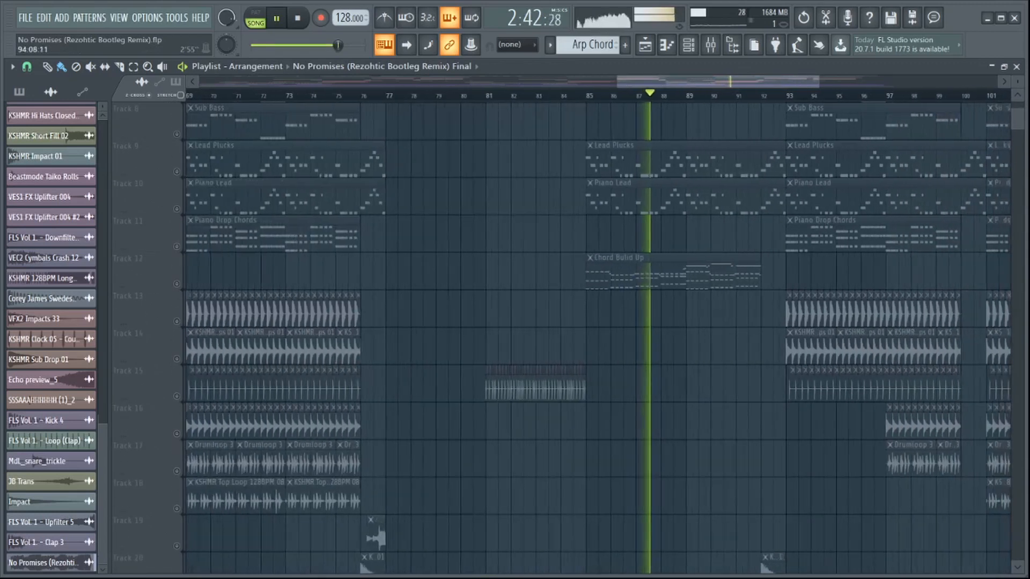
scroll(848, 134, up, 4)
scroll(875, 123, up, 3)
drag(829, 82, 882, 82)
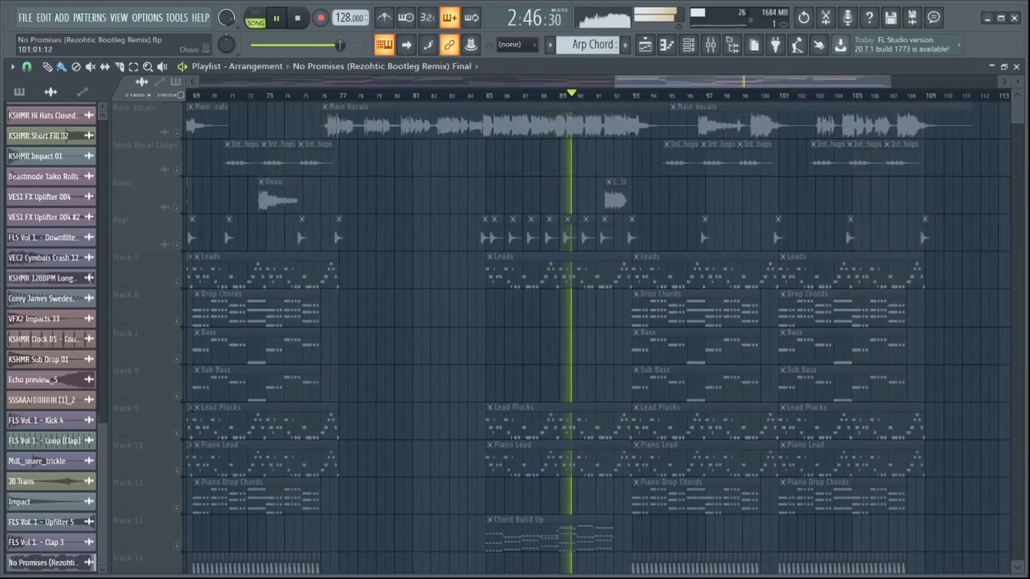
scroll(590, 337, down, 9)
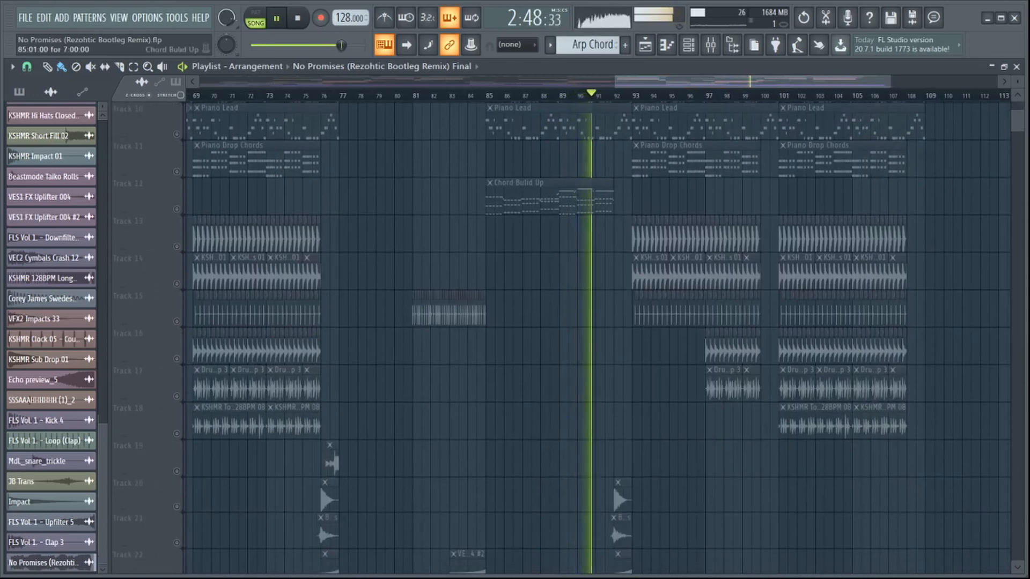
scroll(578, 241, up, 5)
scroll(579, 242, down, 3)
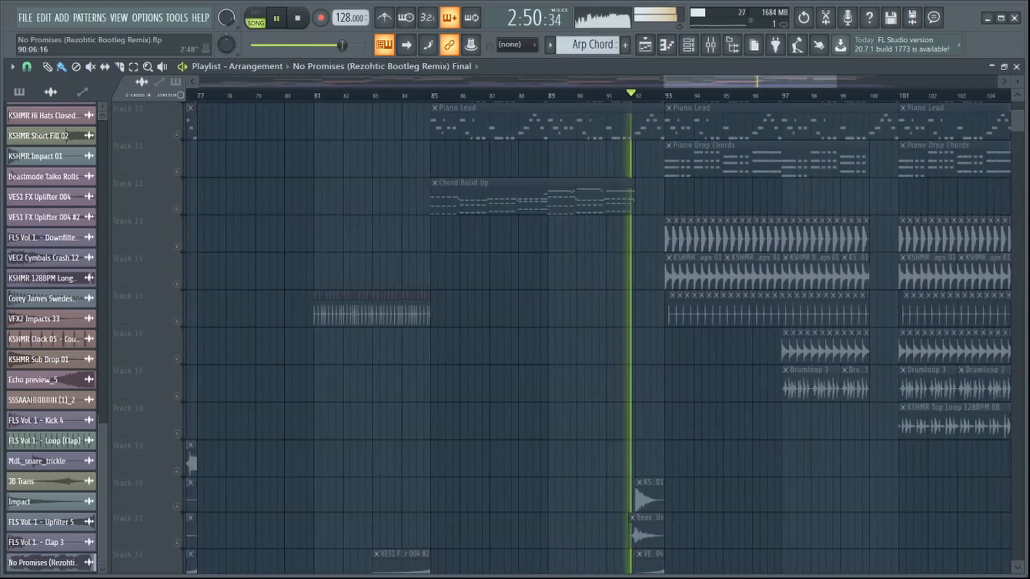
scroll(578, 241, down, 4)
scroll(578, 242, up, 4)
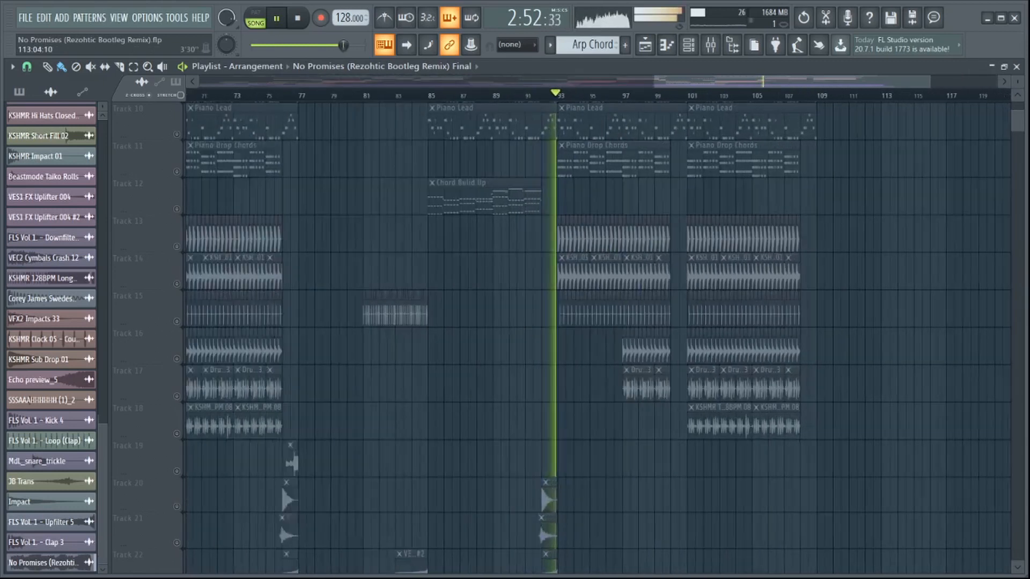
- Follow the playback through the final drop from bar 93, examining the lead, chord, bass, drum, loop and crash clips
scroll(590, 338, up, 9)
scroll(590, 338, down, 4)
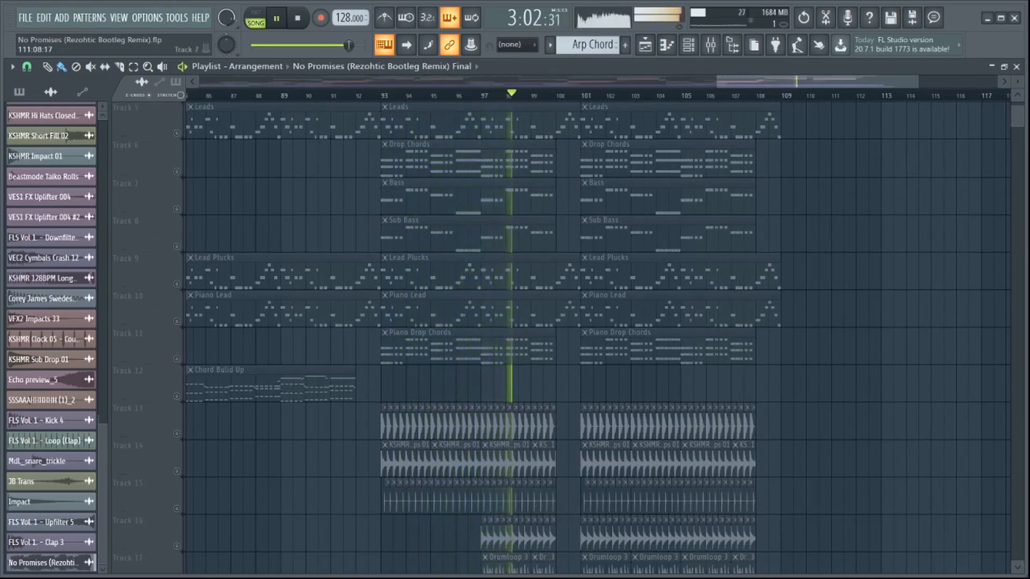
scroll(679, 452, down, 6)
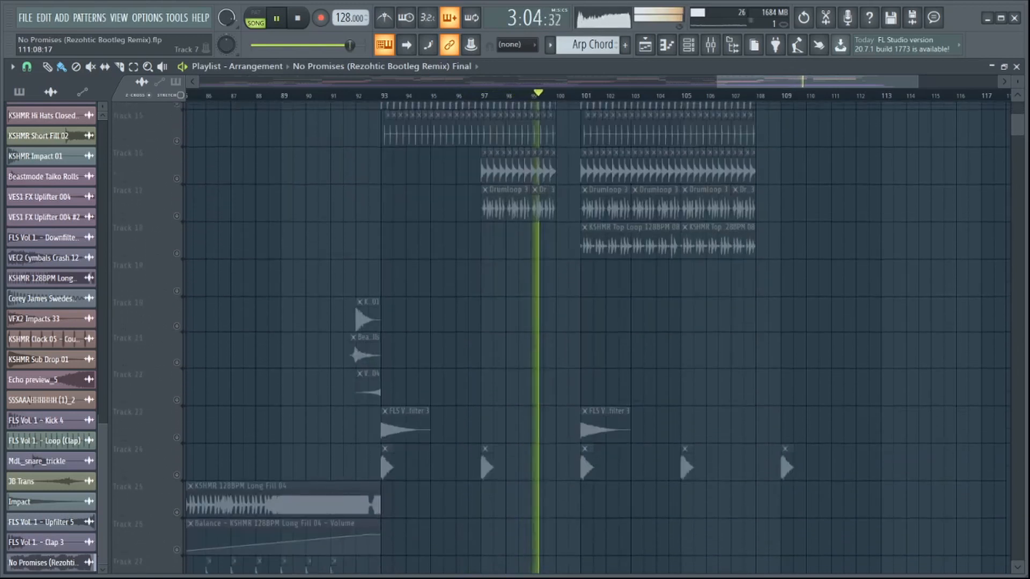
scroll(780, 397, up, 8)
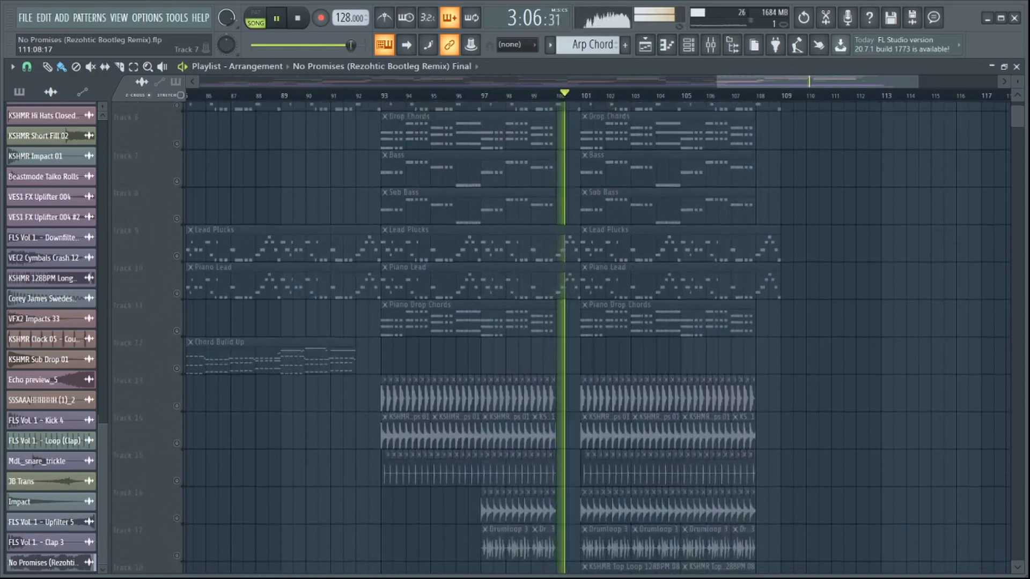